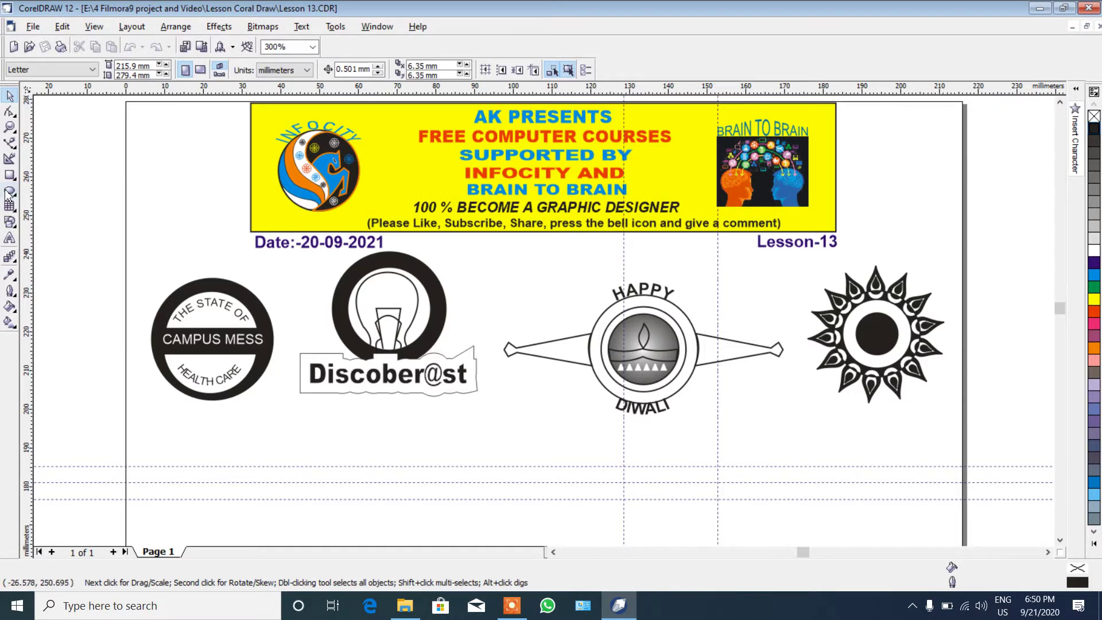
Draw a circle about 25.6 mm in diameter below the CAMPUS MESS logo and nudge it up slightly.
click(10, 194)
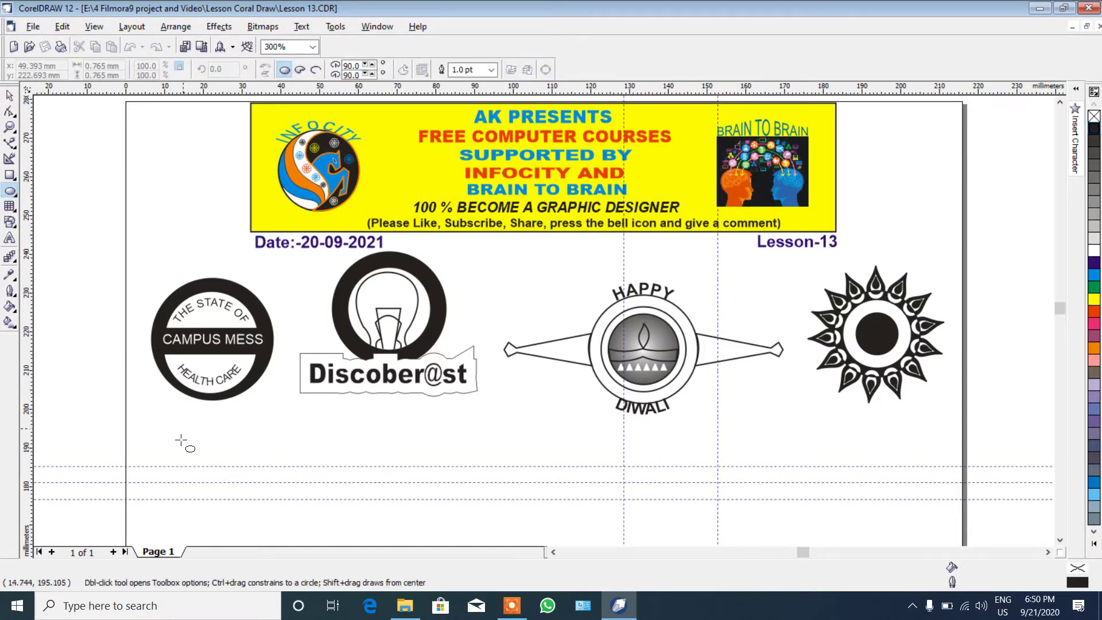
drag(169, 445, 268, 538)
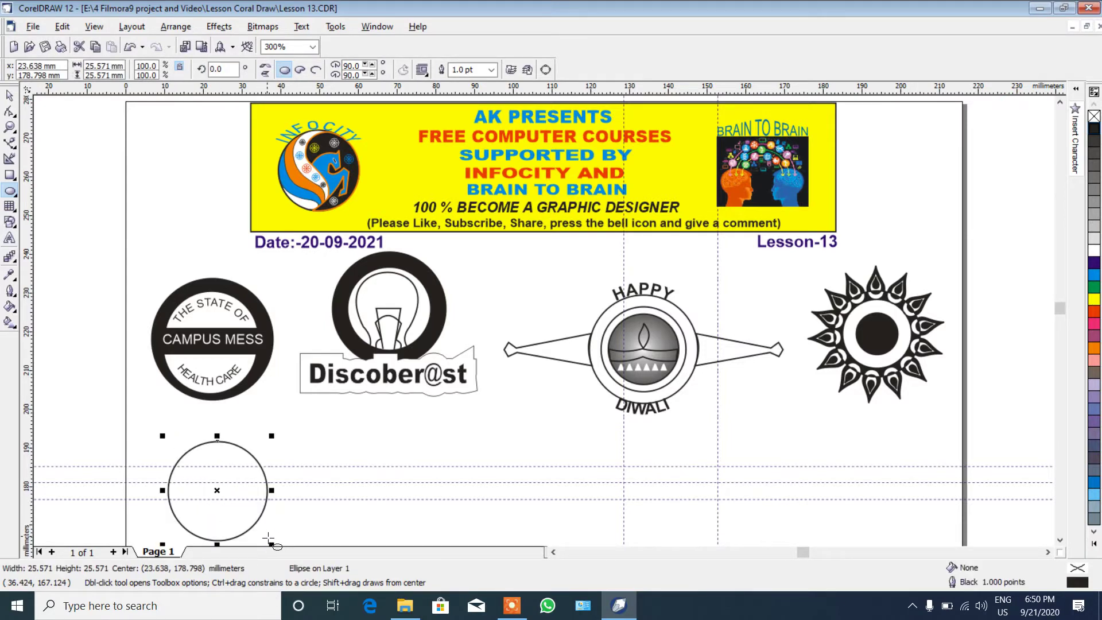
key(Up)
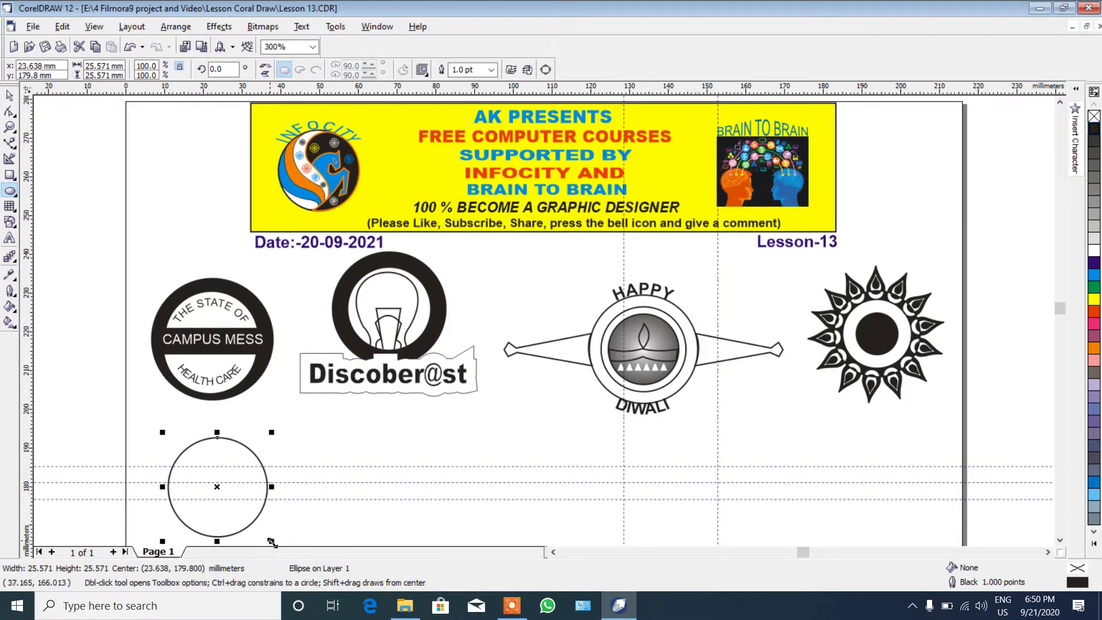
Make a concentric inner copy of the circle about 19.8 mm in diameter and place a duplicate of it beside the ring.
drag(272, 542, 267, 532)
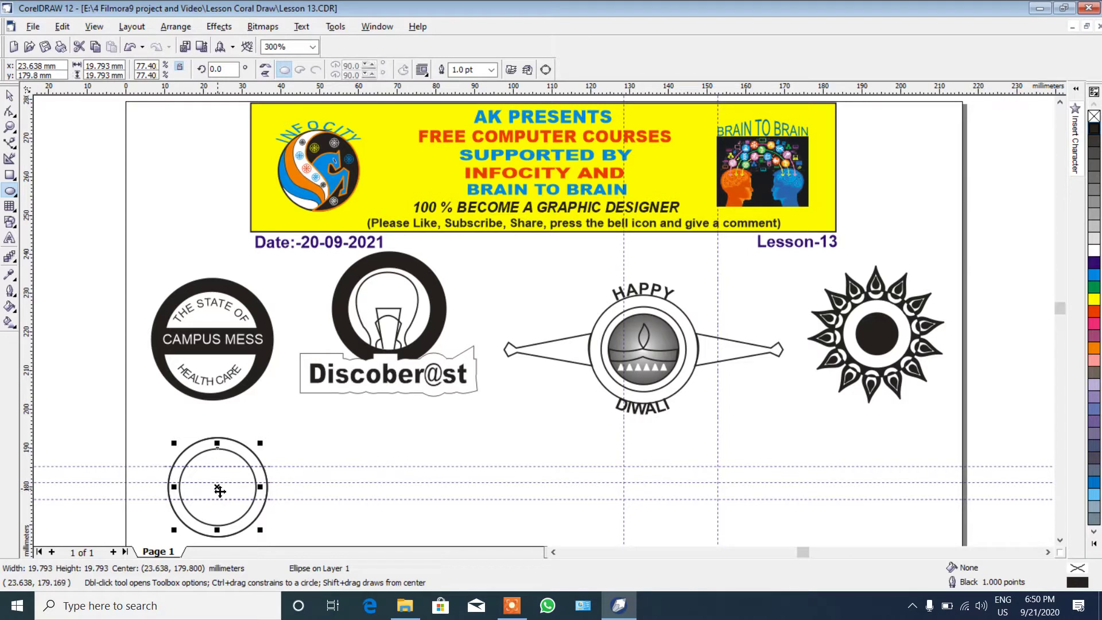
drag(221, 487, 356, 462)
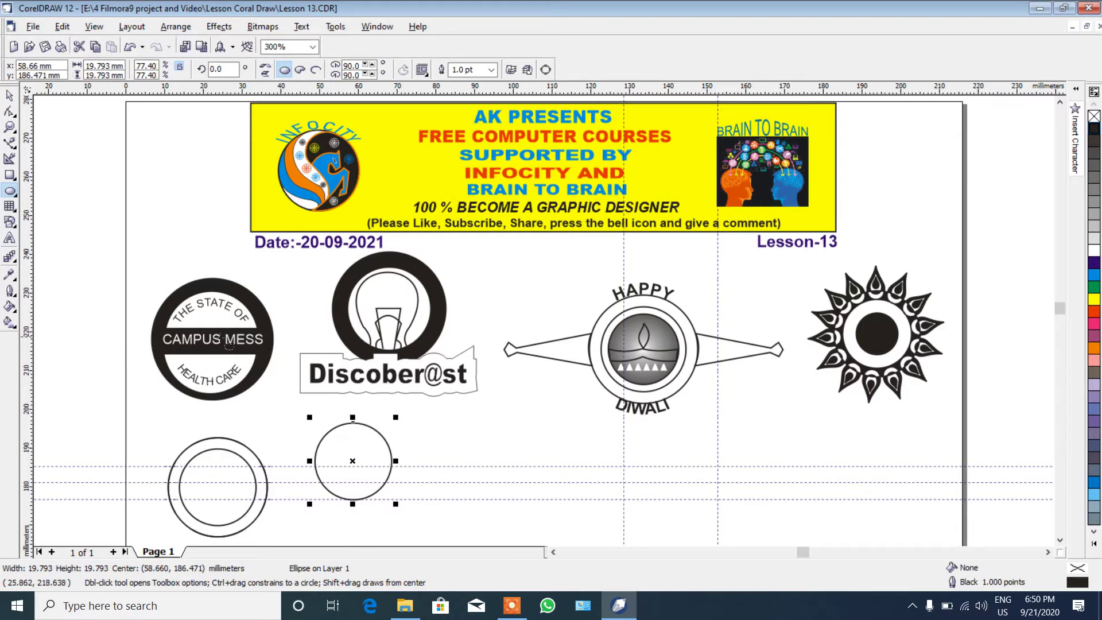
Fill the outer circle with black and the inner concentric circle with white.
click(10, 95)
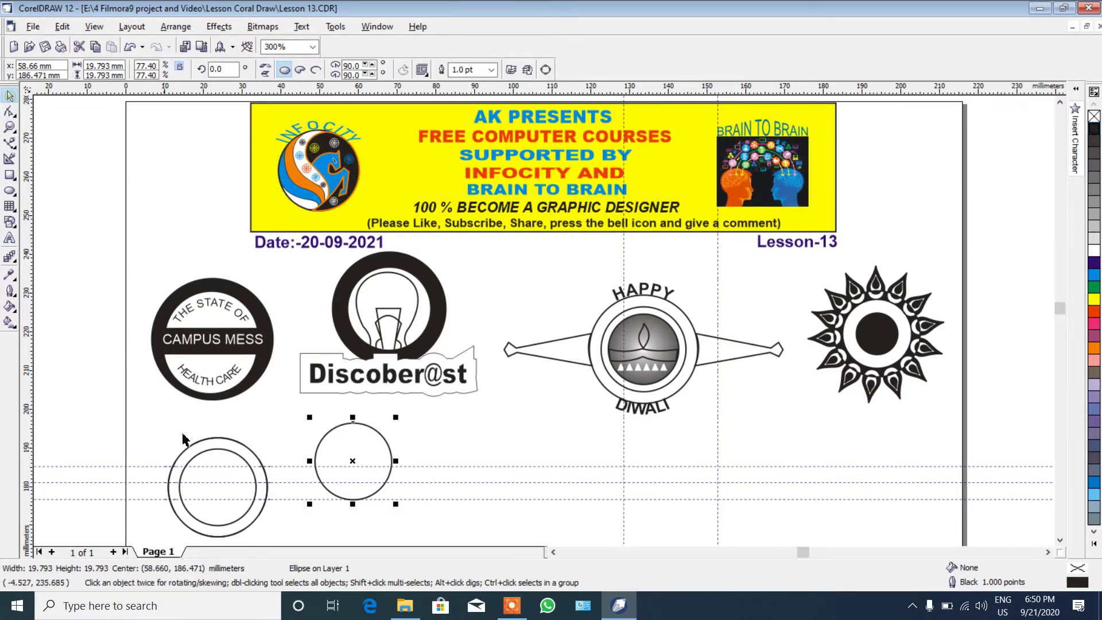
click(244, 452)
click(245, 450)
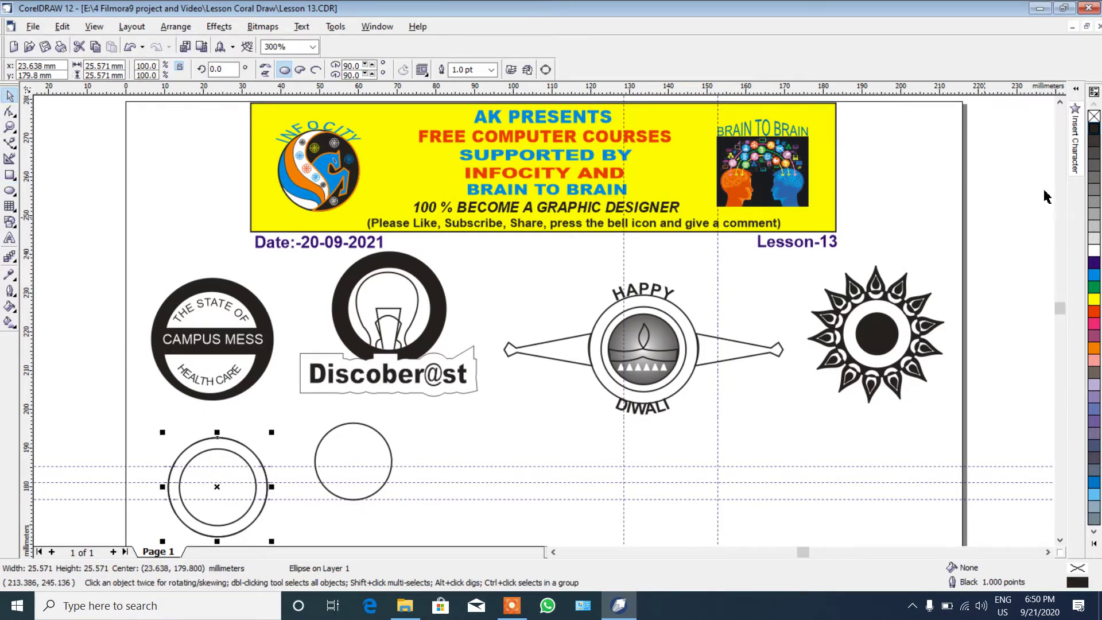
click(1097, 134)
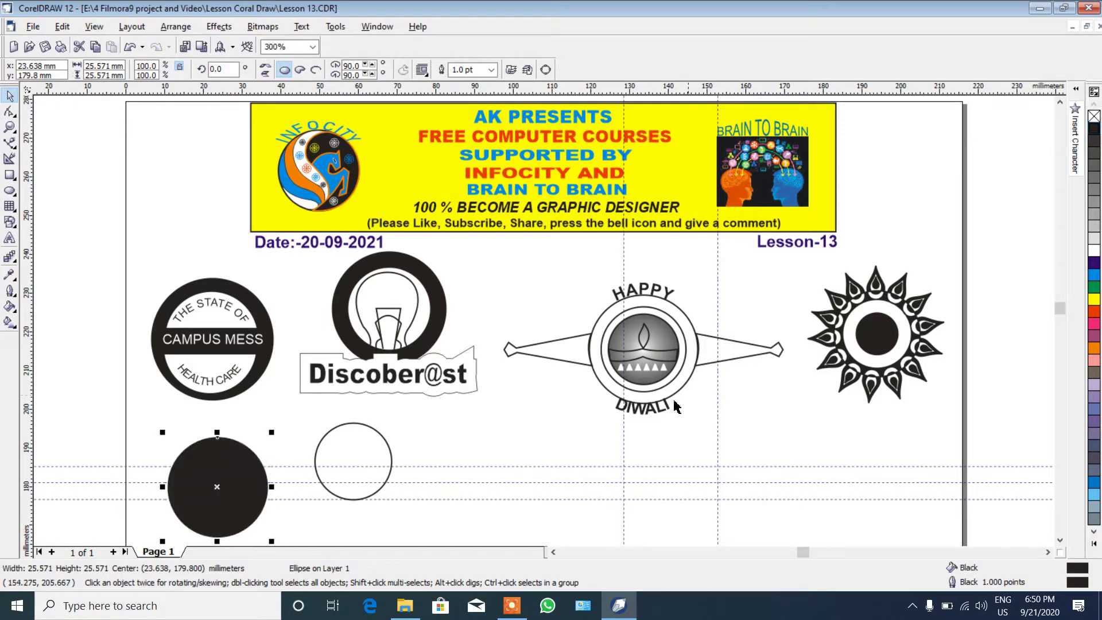
click(217, 448)
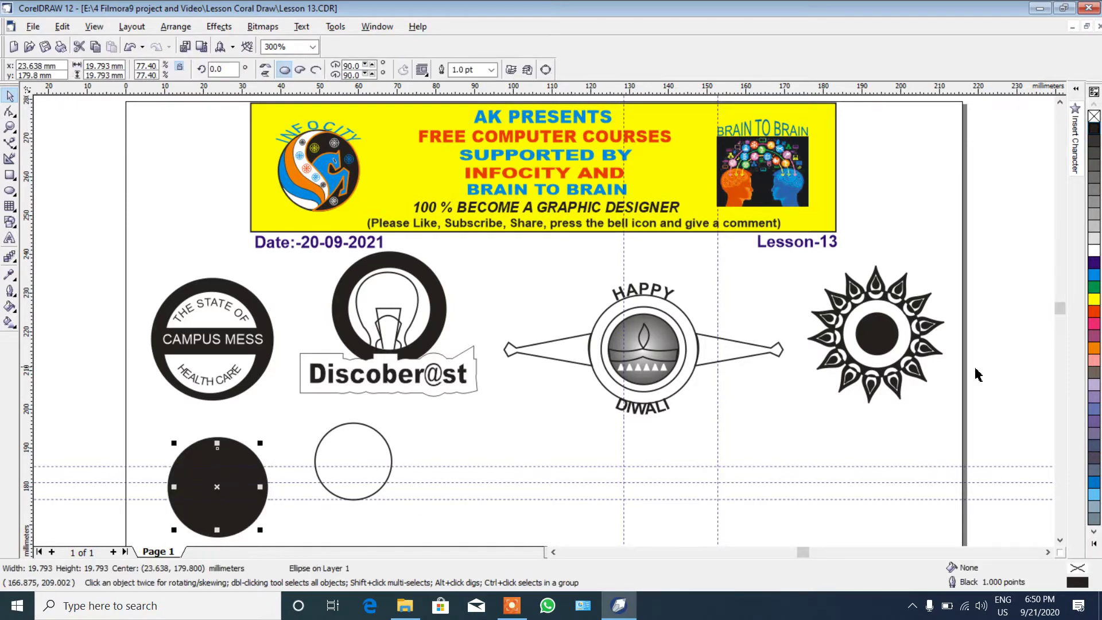
click(1095, 252)
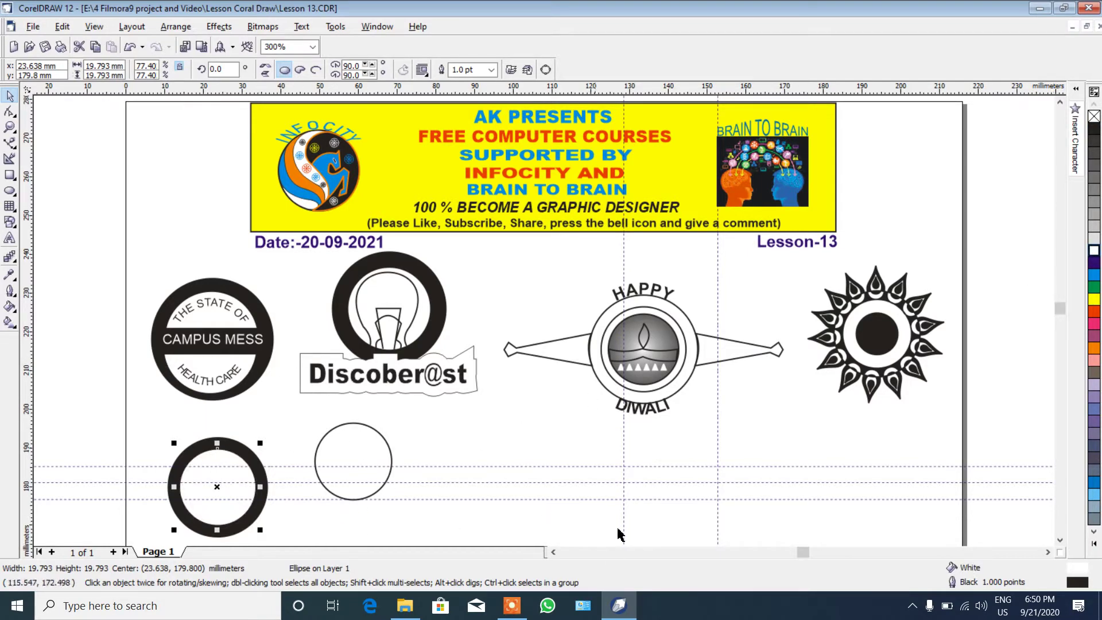
Select both concentric circles together and move them up about 3 mm.
click(1061, 541)
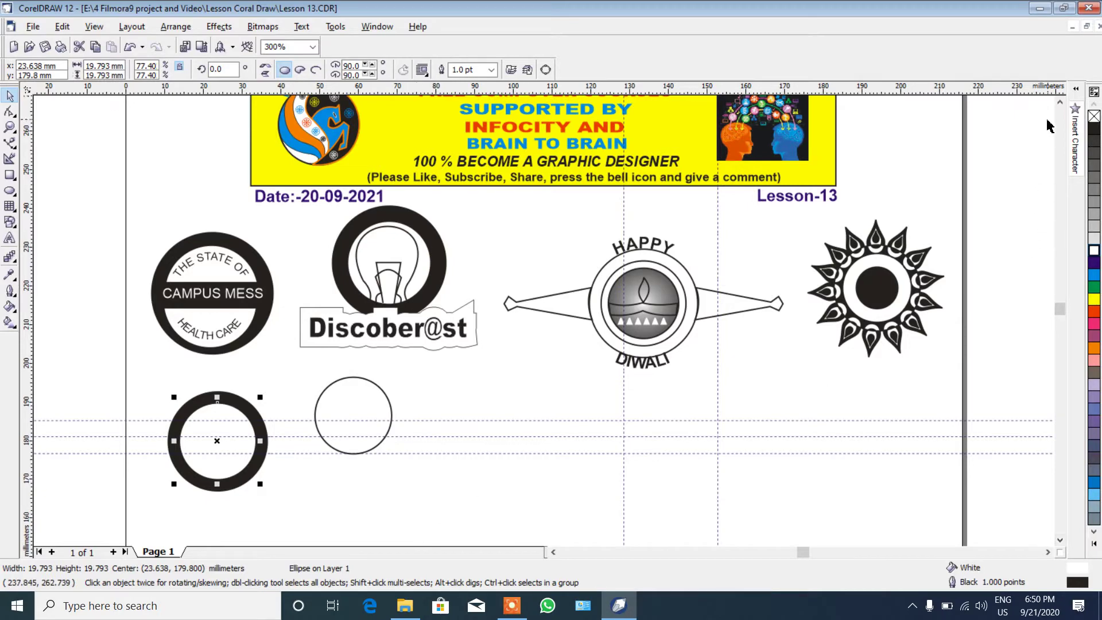
click(1060, 102)
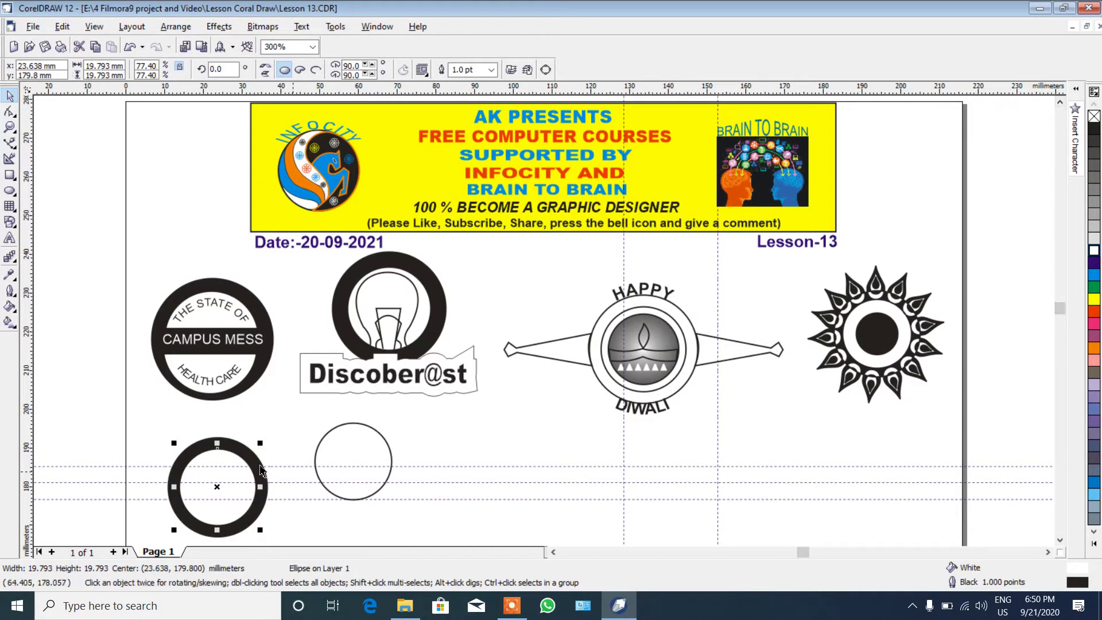
key(F10)
key(space)
drag(100, 426, 295, 546)
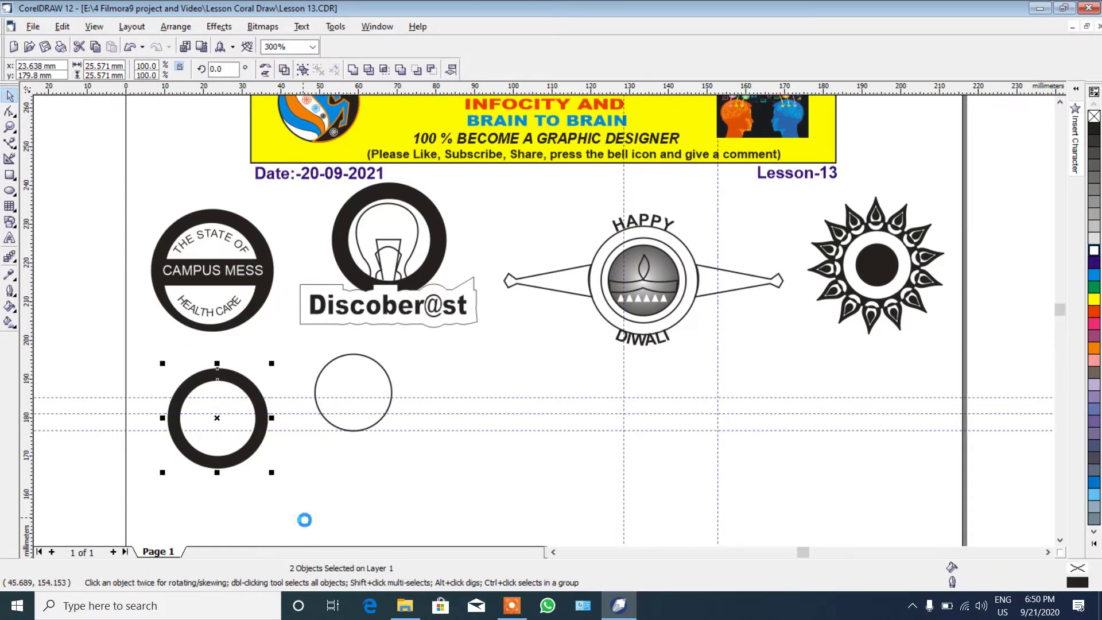
key(Up)
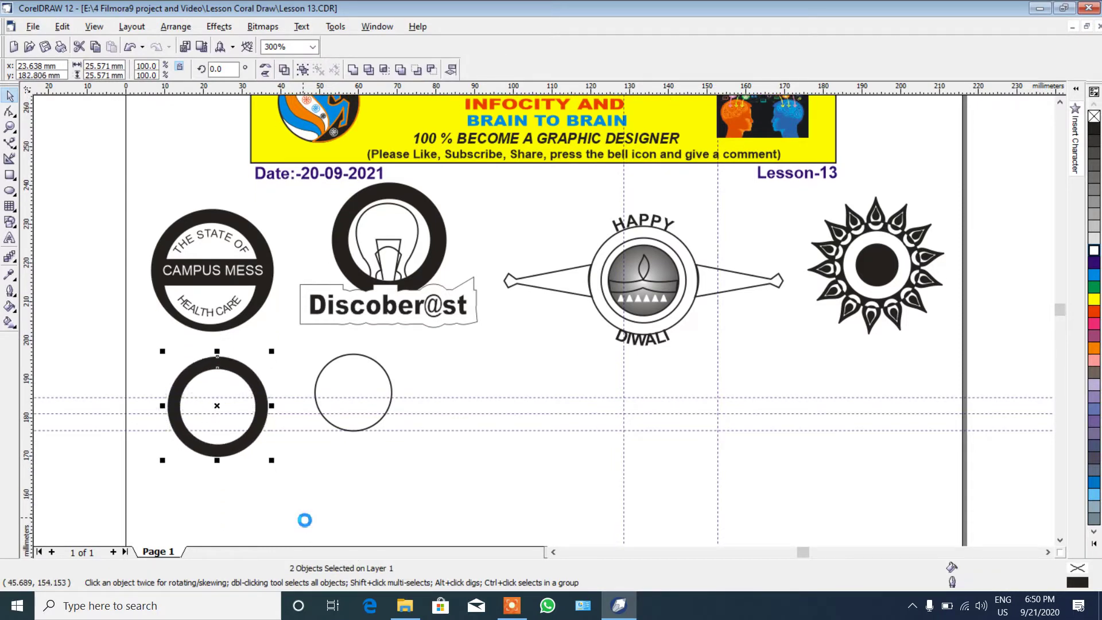
Draw a rectangle about 33.7 × 7 mm over the CAMPUS MESS band and fill it with cyan.
click(1062, 107)
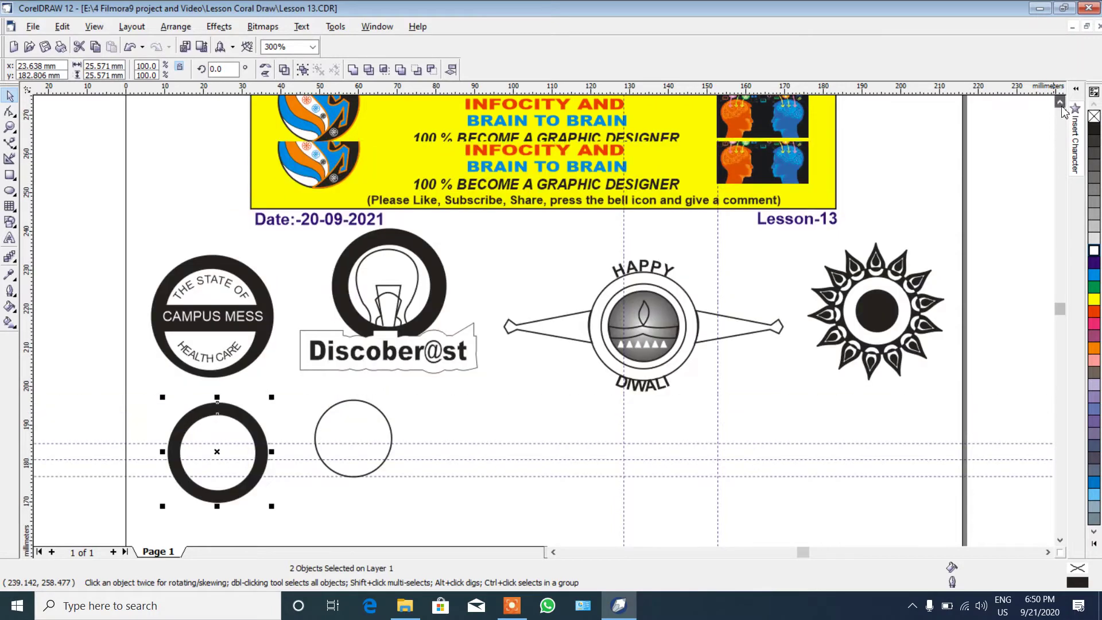
click(1062, 107)
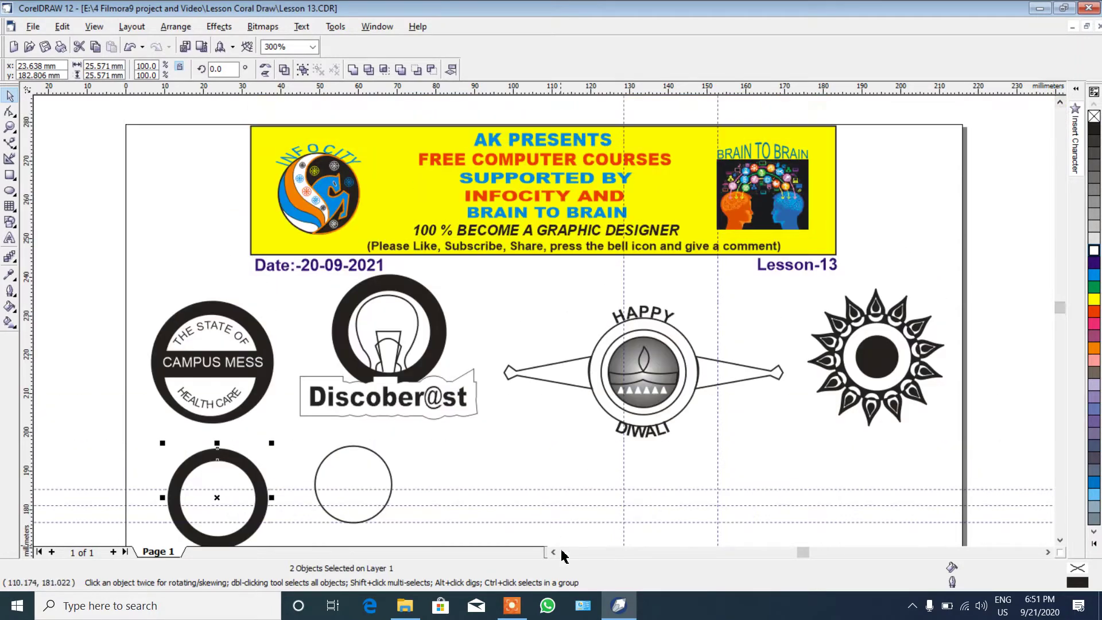
click(10, 120)
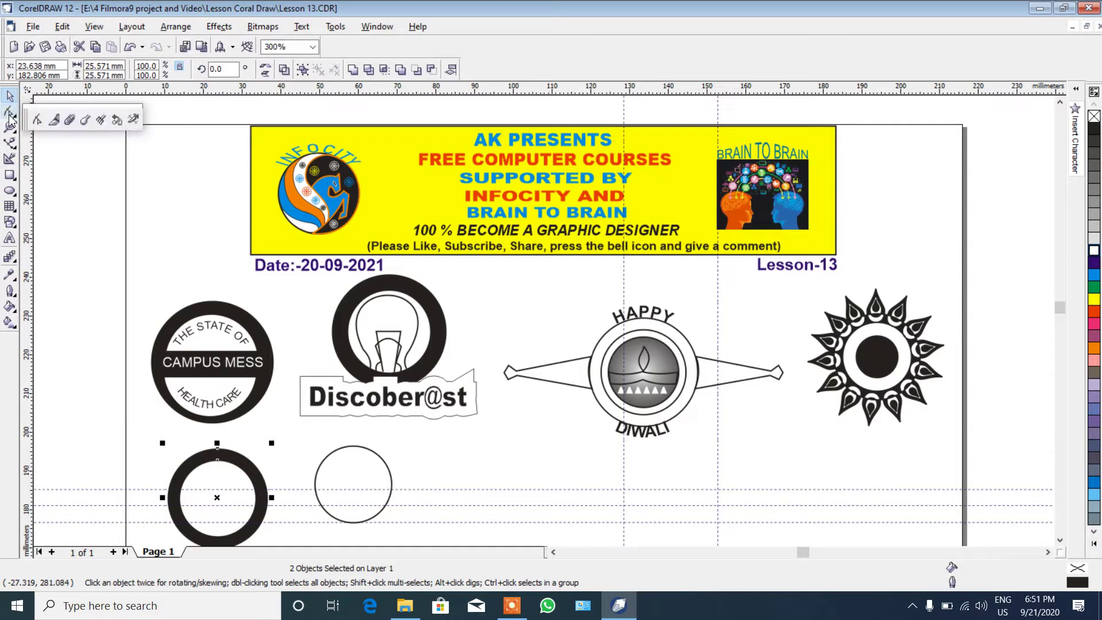
click(11, 127)
click(53, 136)
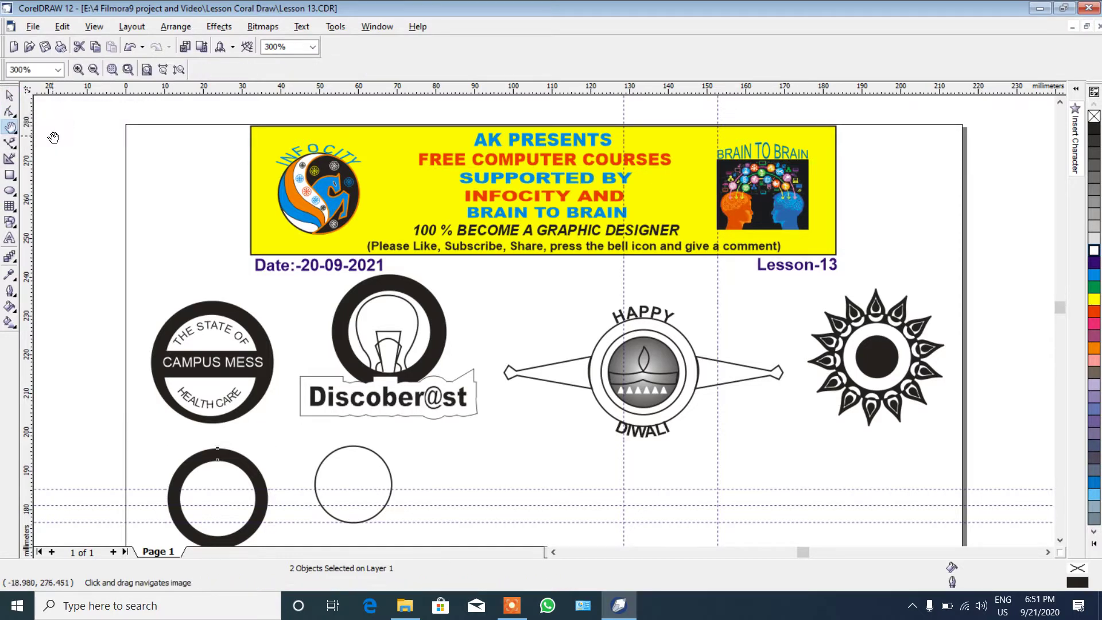
drag(503, 420, 504, 404)
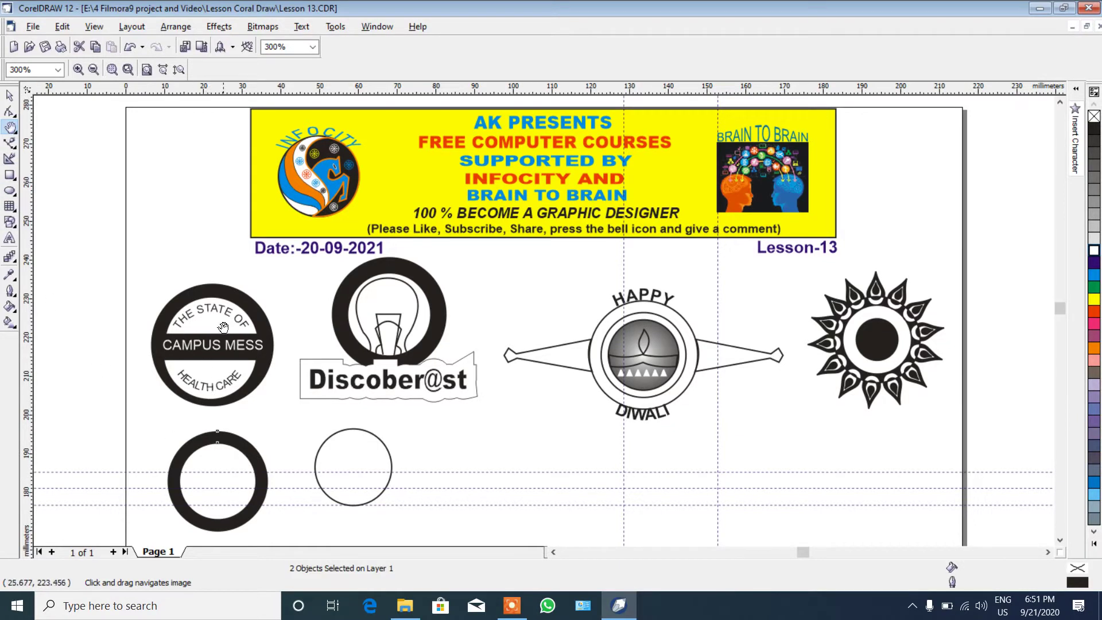
click(9, 175)
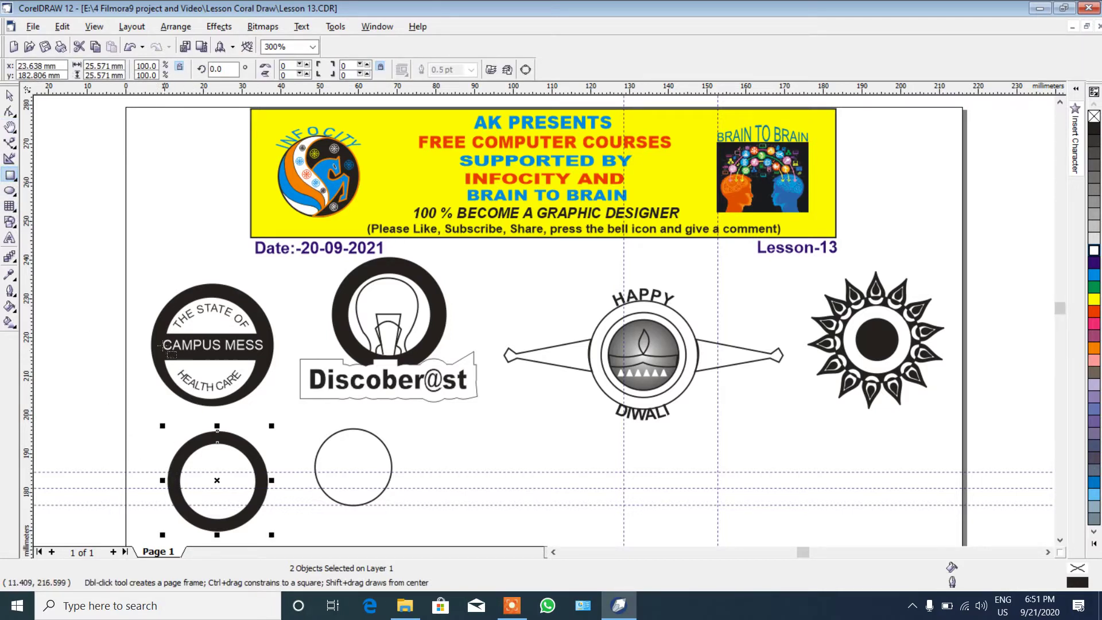
drag(141, 334, 270, 361)
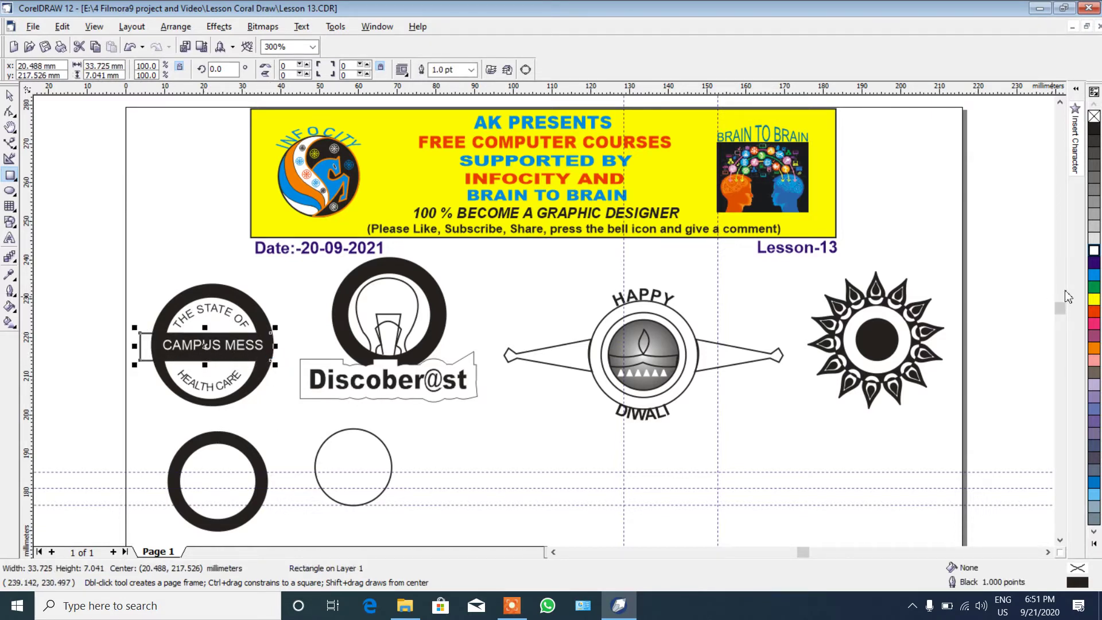
click(1095, 275)
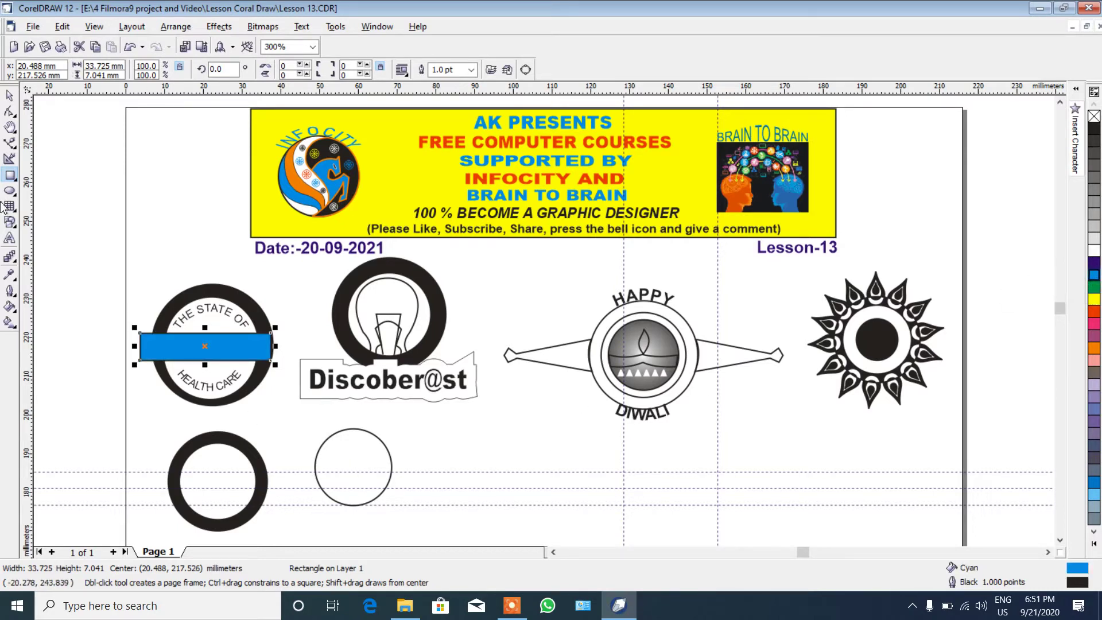
Align the cyan rectangle with the white inner circle by their centers, both horizontally and vertically.
click(8, 94)
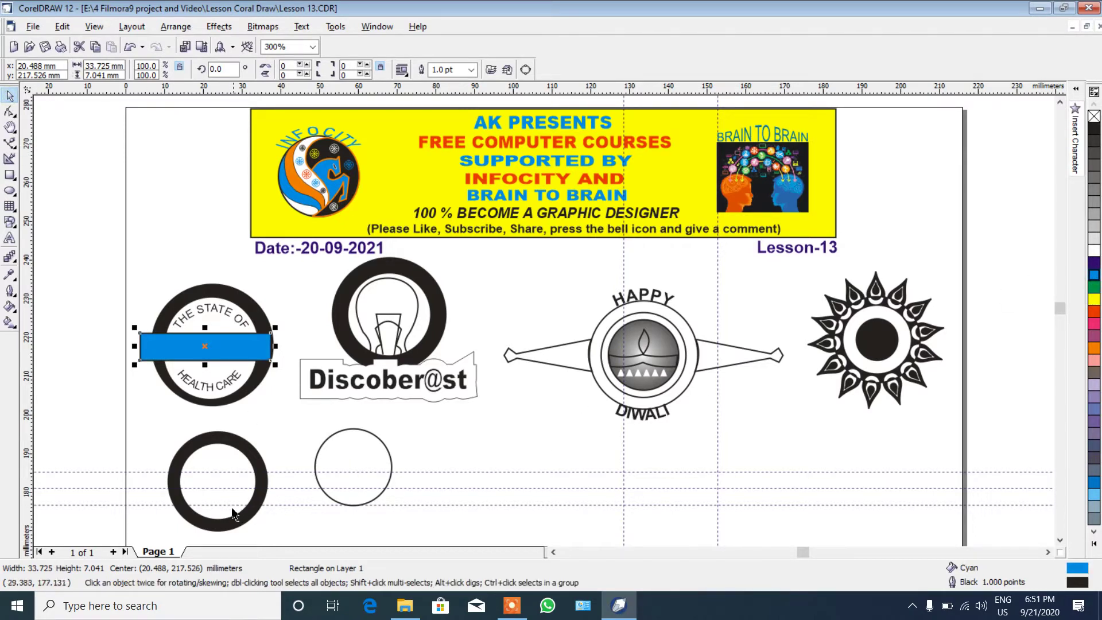
shift+click(227, 464)
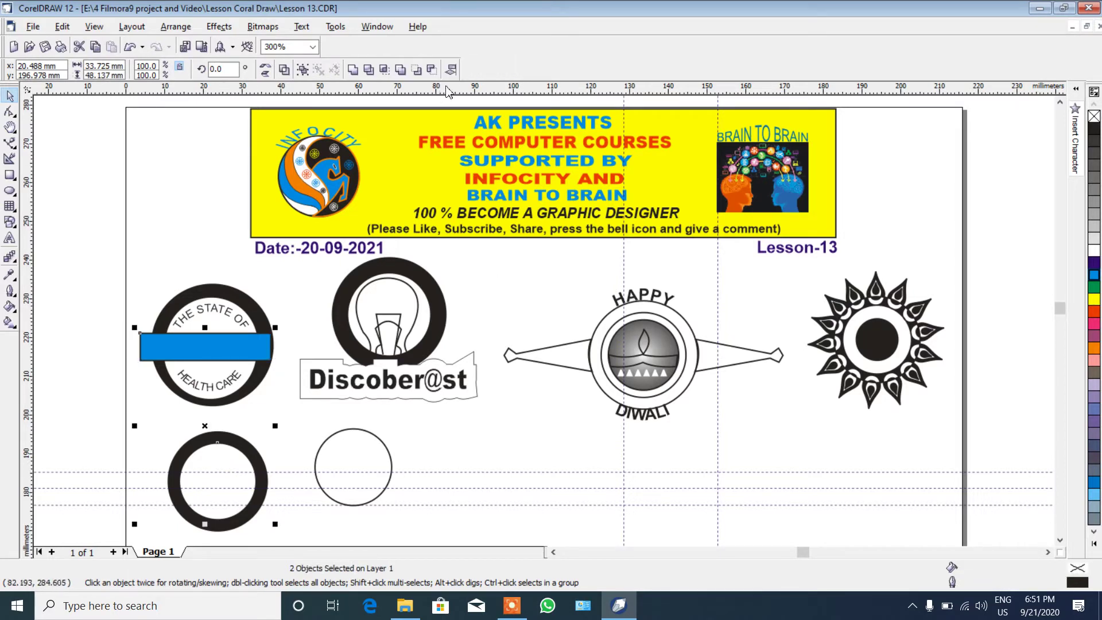
click(451, 69)
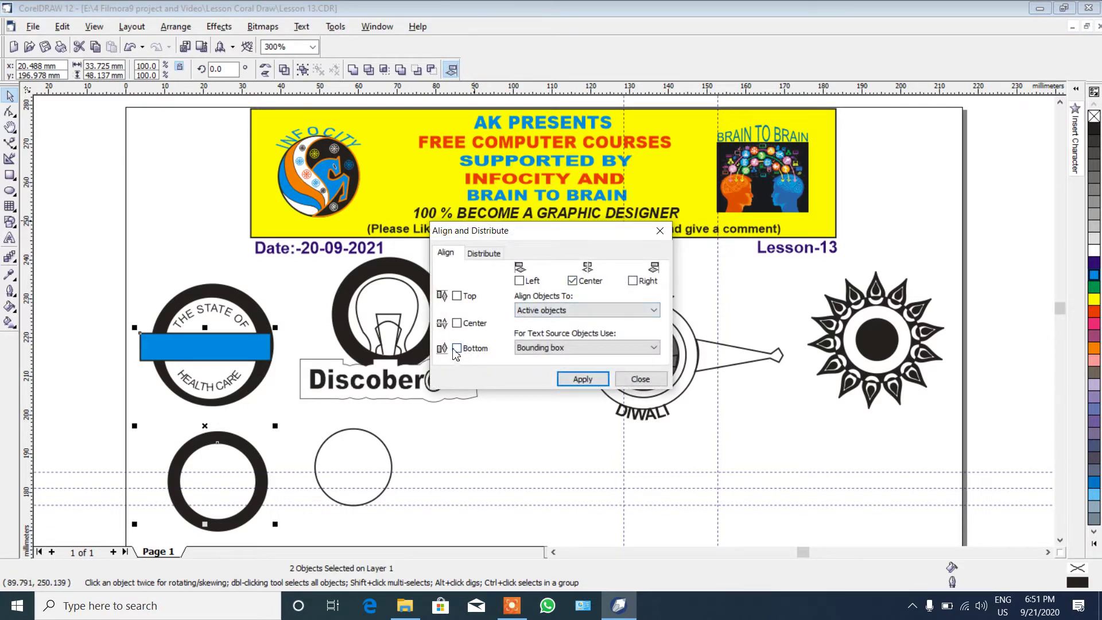
click(457, 323)
click(483, 253)
click(445, 253)
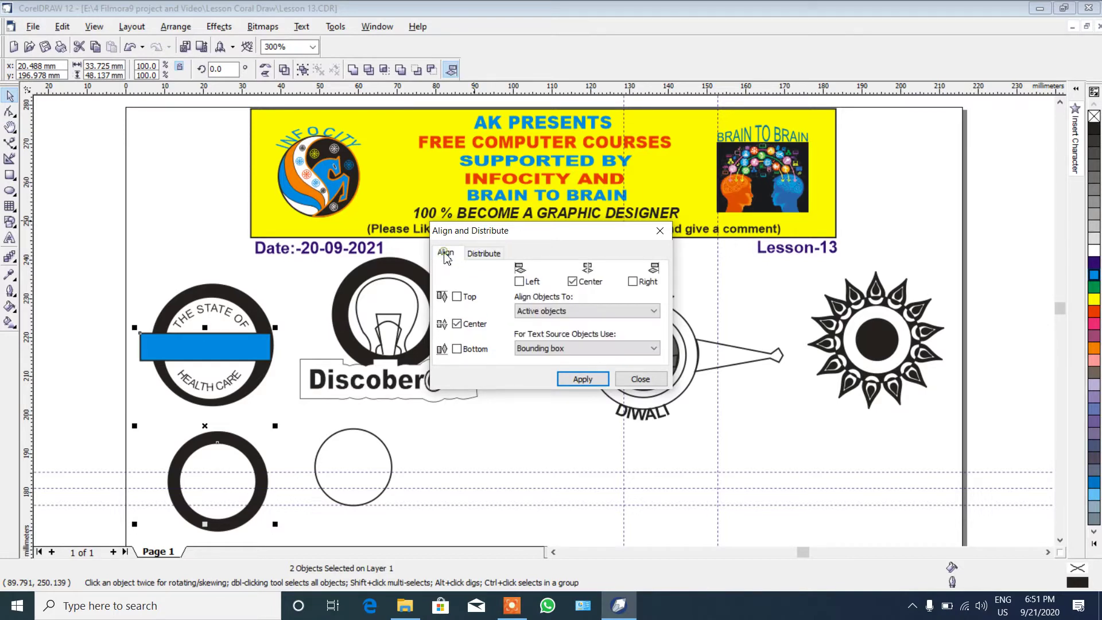
click(582, 379)
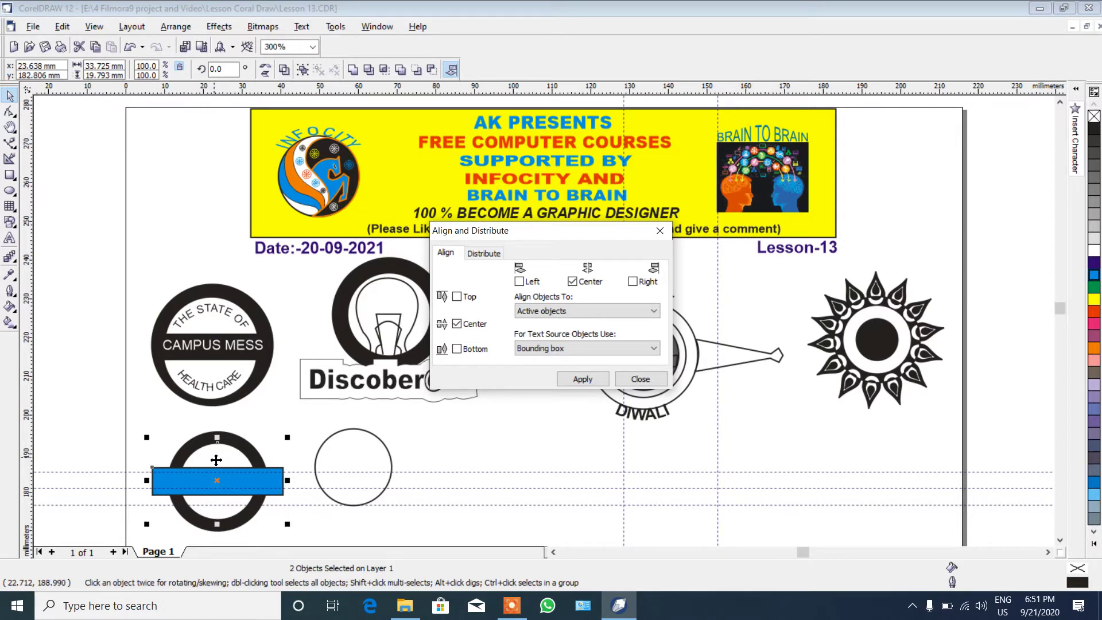
Trim the white inner circle with the cyan rectangle and move the rectangle off the ring.
click(369, 71)
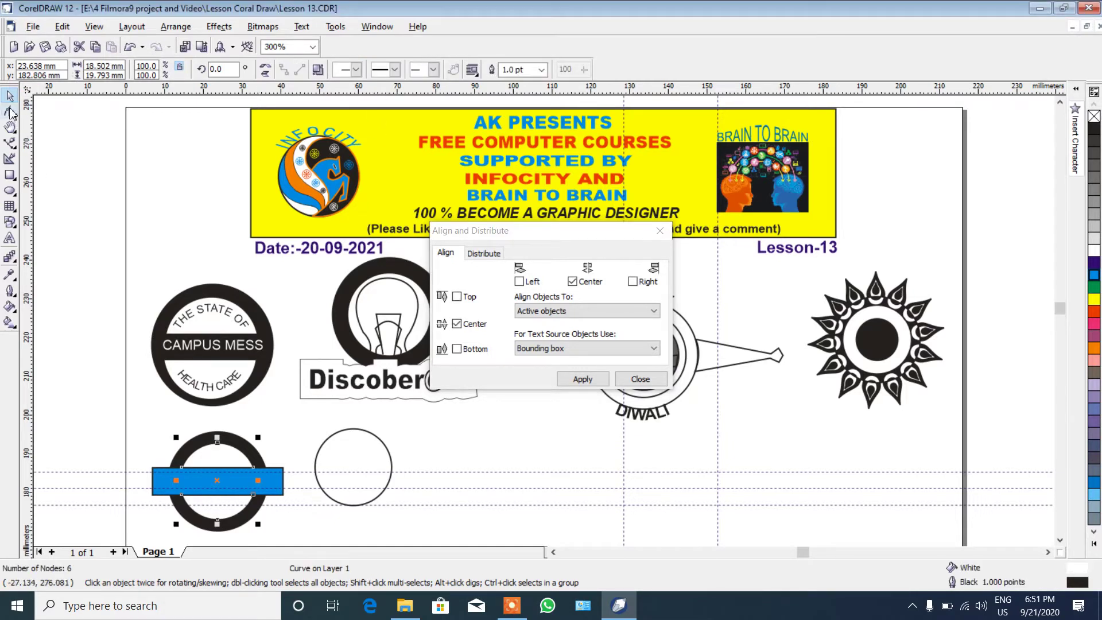
click(82, 271)
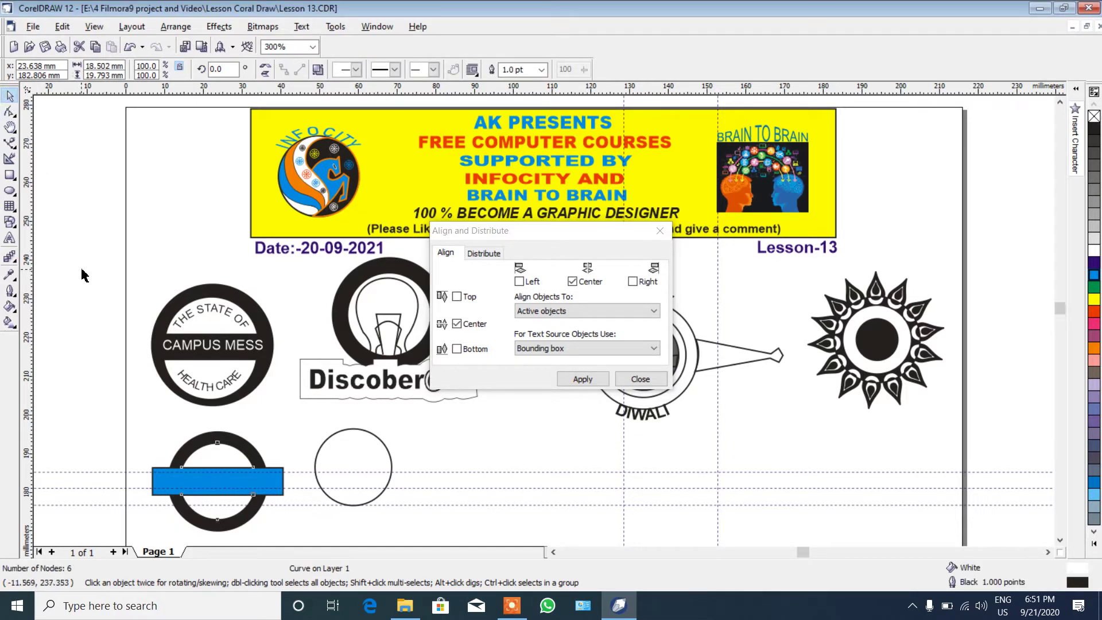
click(217, 497)
drag(217, 497, 130, 394)
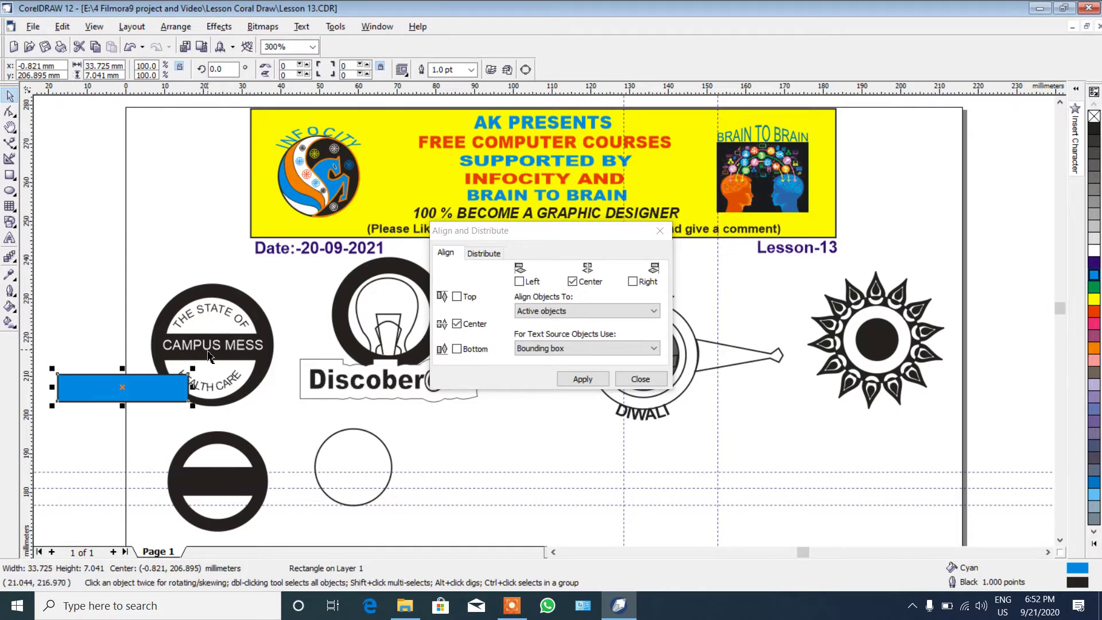
Undo the trim and move the cyan rectangle to the free space above the CAMPUS MESS logo.
key(ctrl+z)
key(Escape)
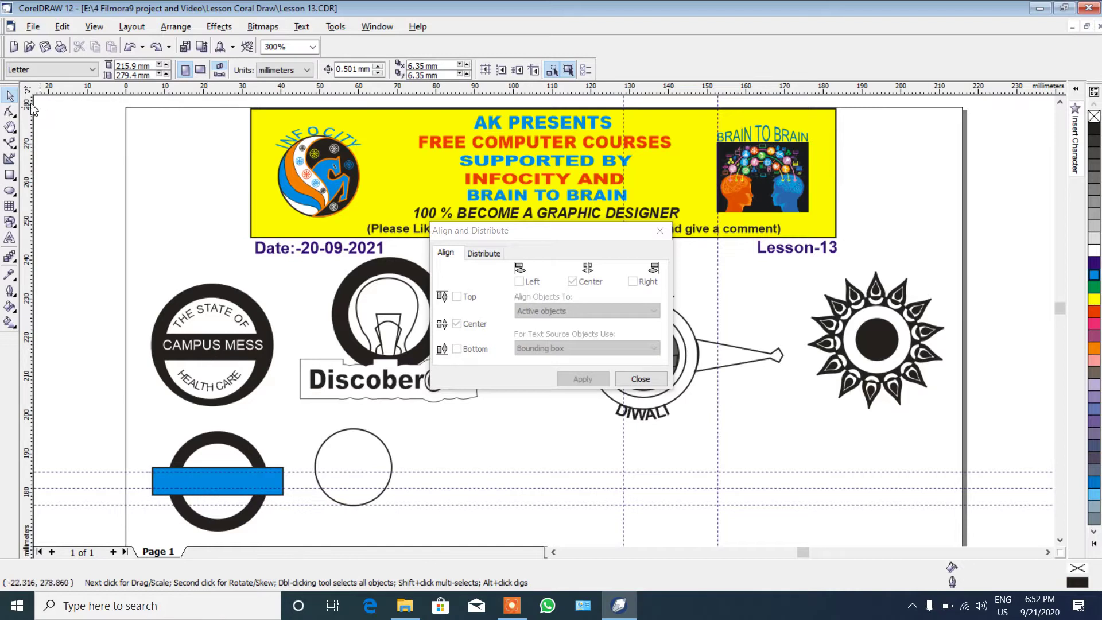
drag(224, 483, 143, 248)
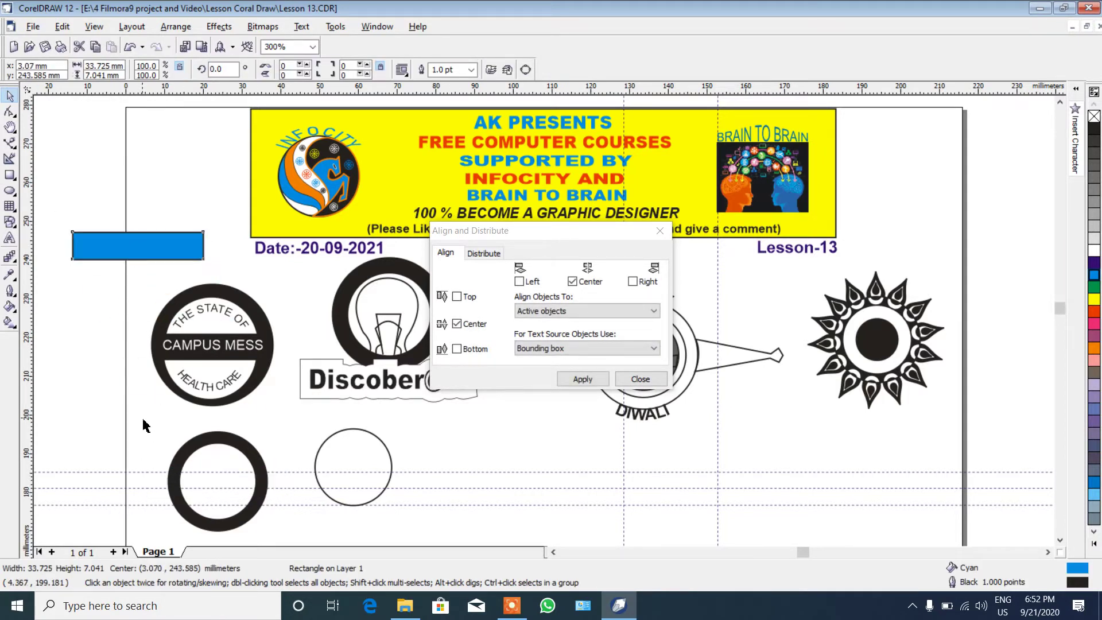
Enlarge both concentric circles to about 30.8 mm overall and reduce the cyan rectangle's height to about 5.6 mm.
drag(143, 418, 286, 539)
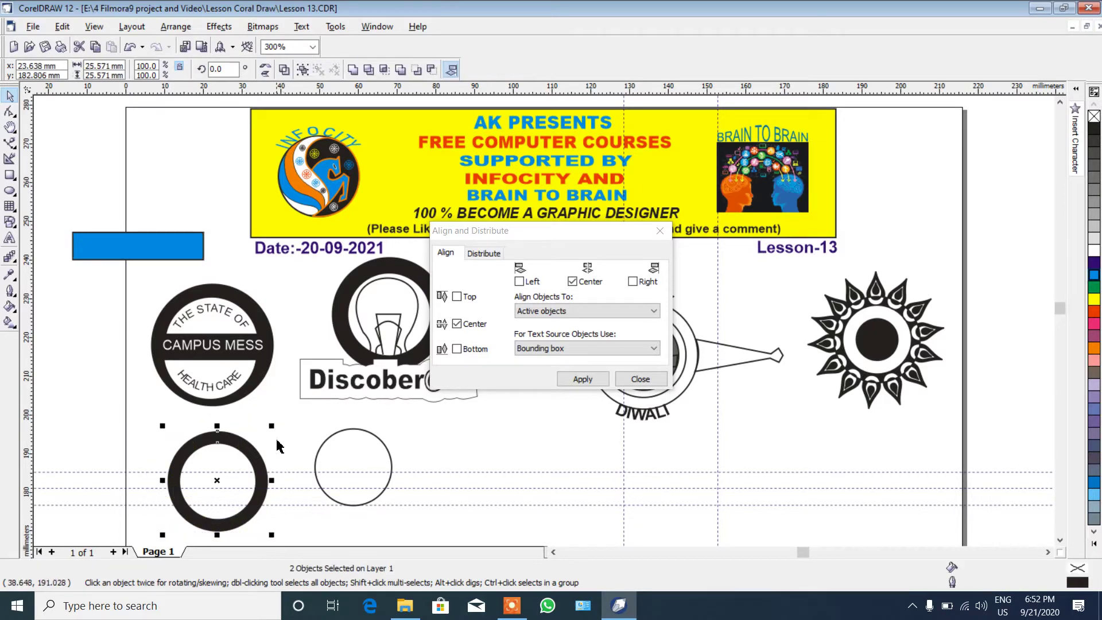
drag(275, 427, 296, 407)
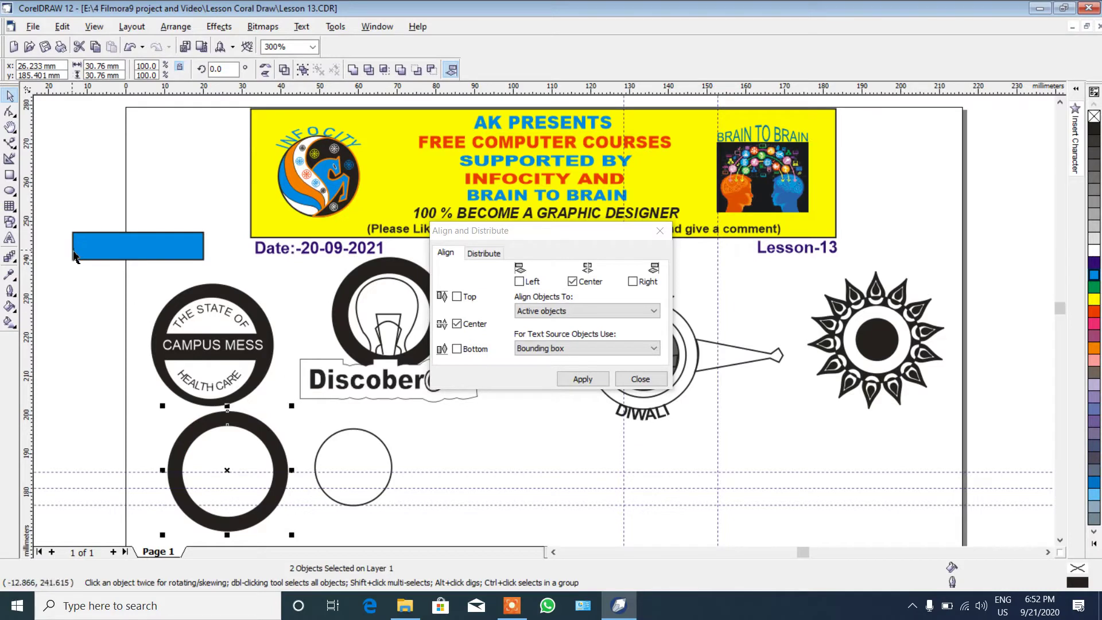
click(143, 247)
drag(138, 226, 139, 236)
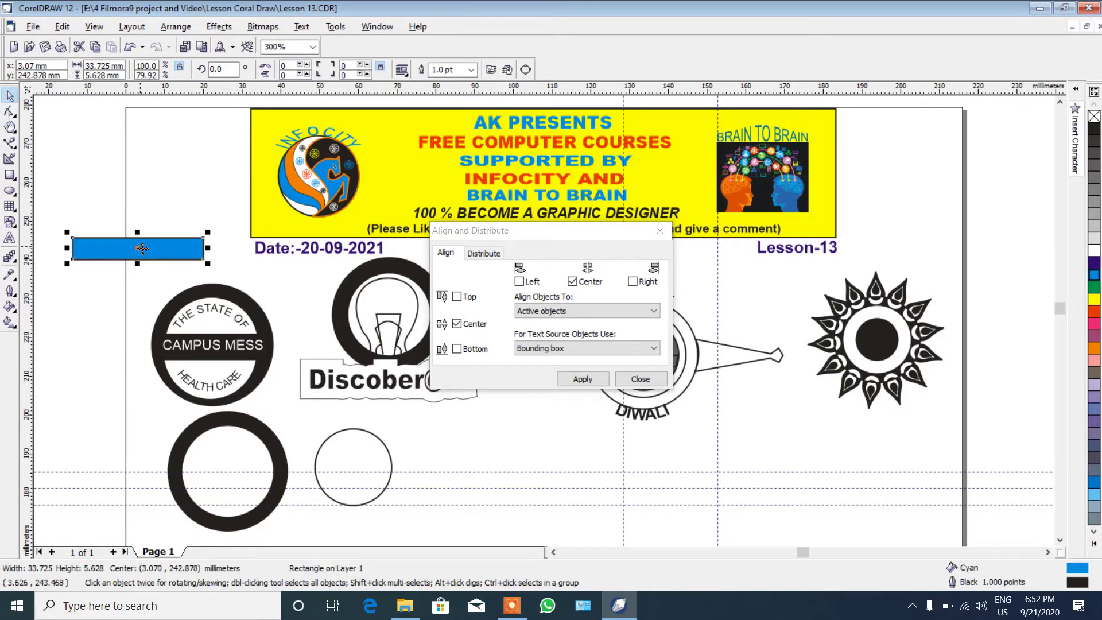
Align the cyan rectangle with the white inner circle of the lower ring by their centers, horizontally and vertically.
shift+click(229, 454)
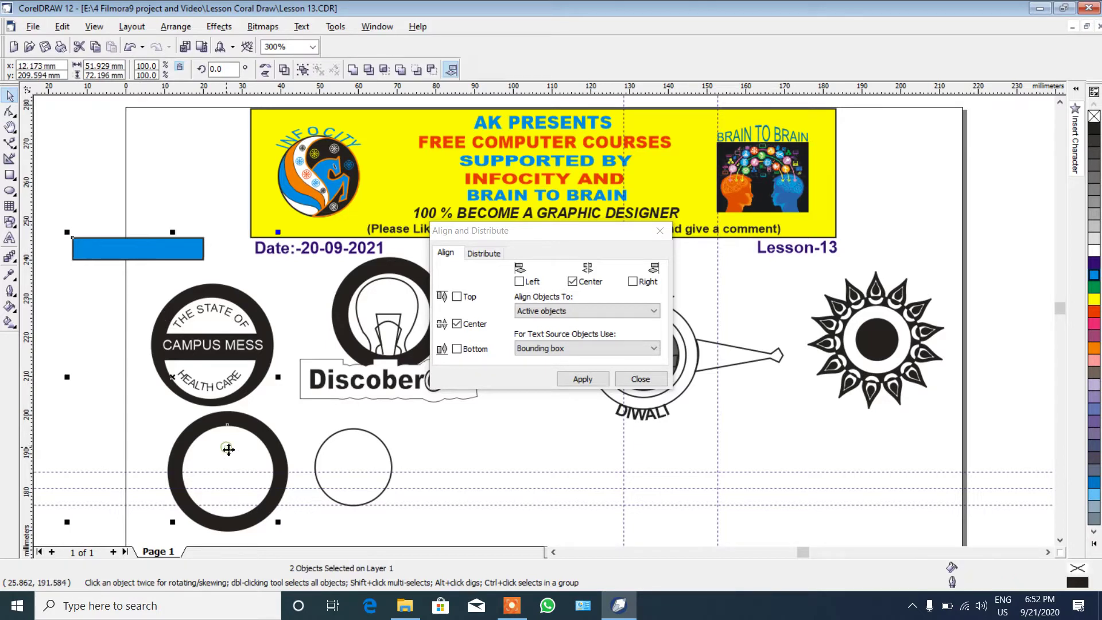
key(Escape)
click(452, 69)
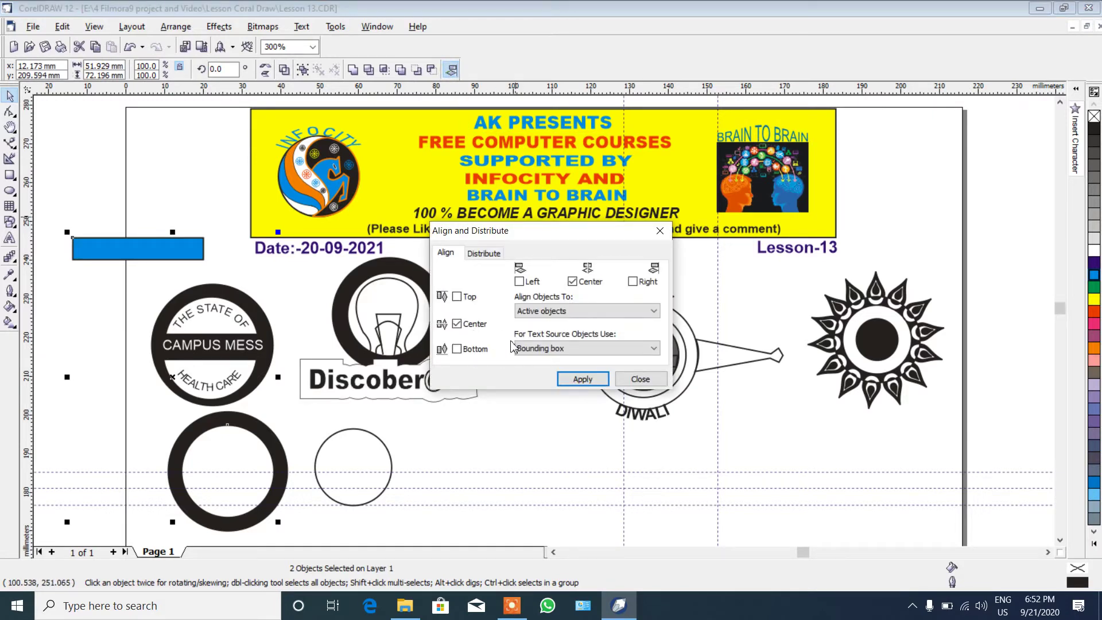
click(582, 379)
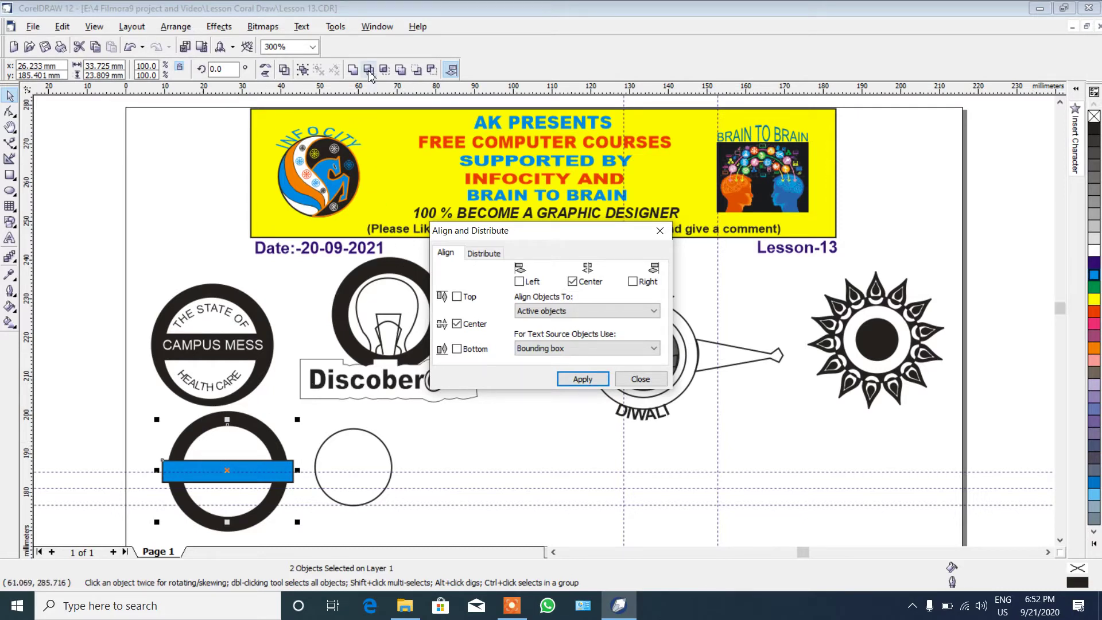
Trim the ring's white inner circle with the cyan rectangle, then delete the rectangle.
click(281, 442)
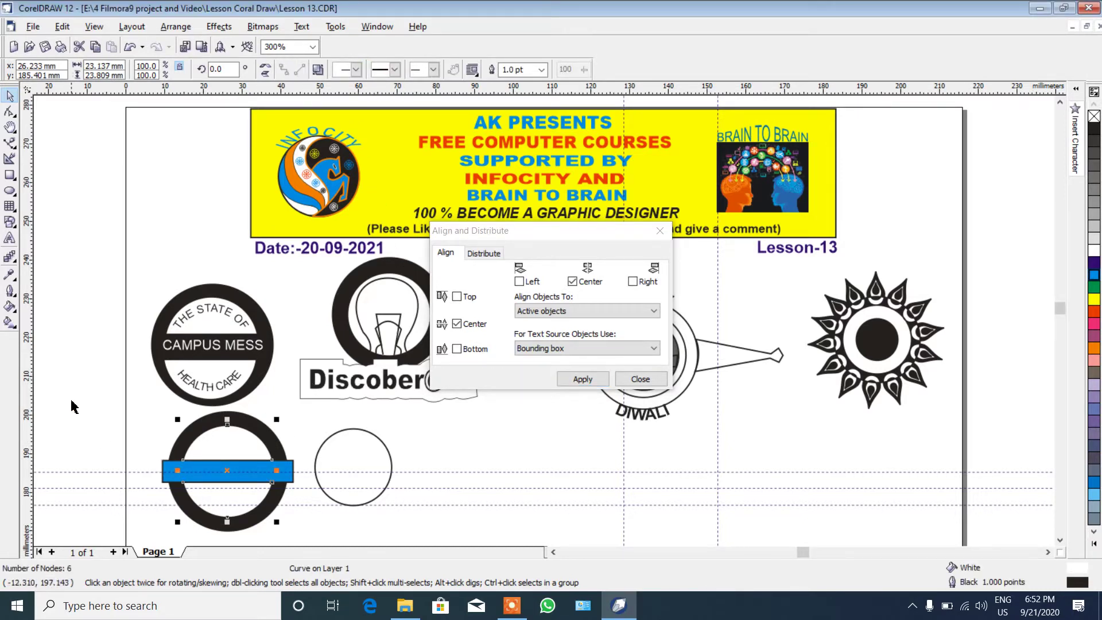
click(201, 475)
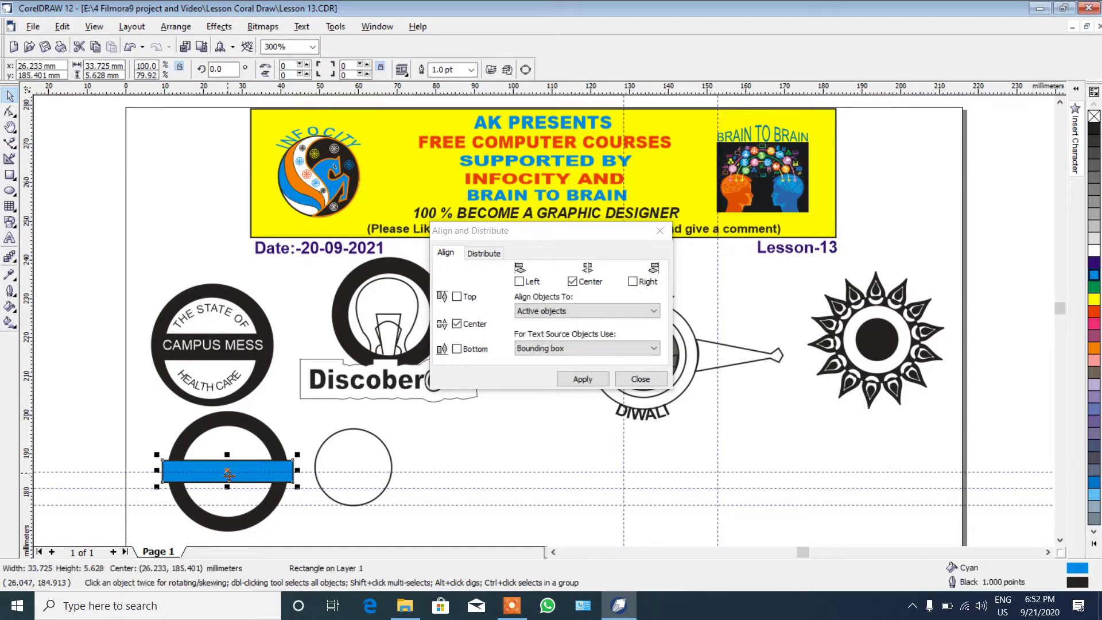
drag(230, 475, 119, 319)
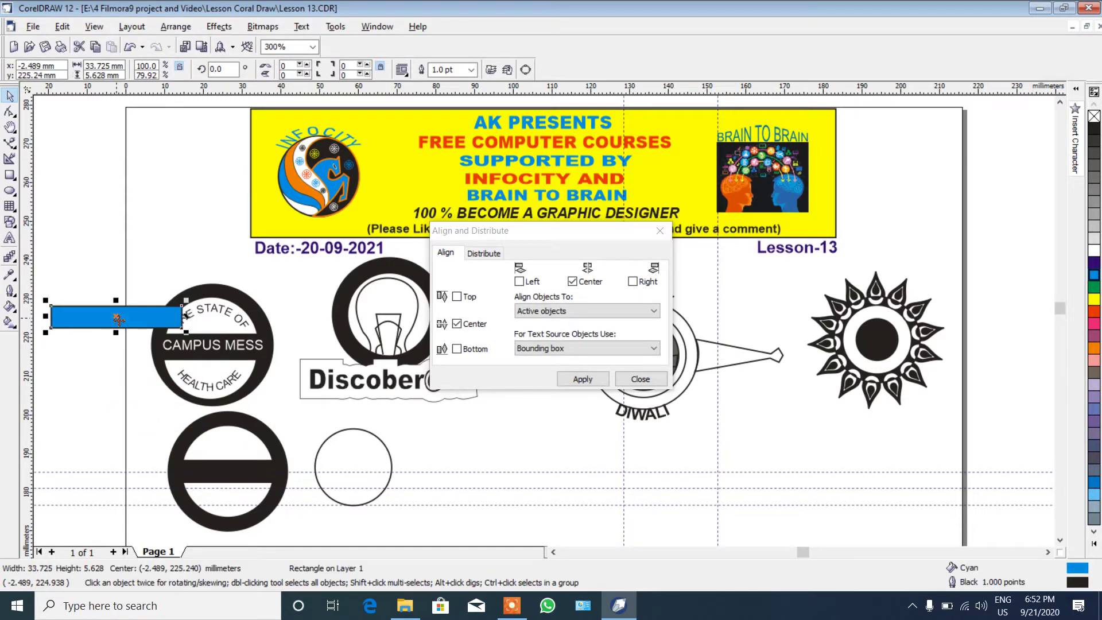
key(Delete)
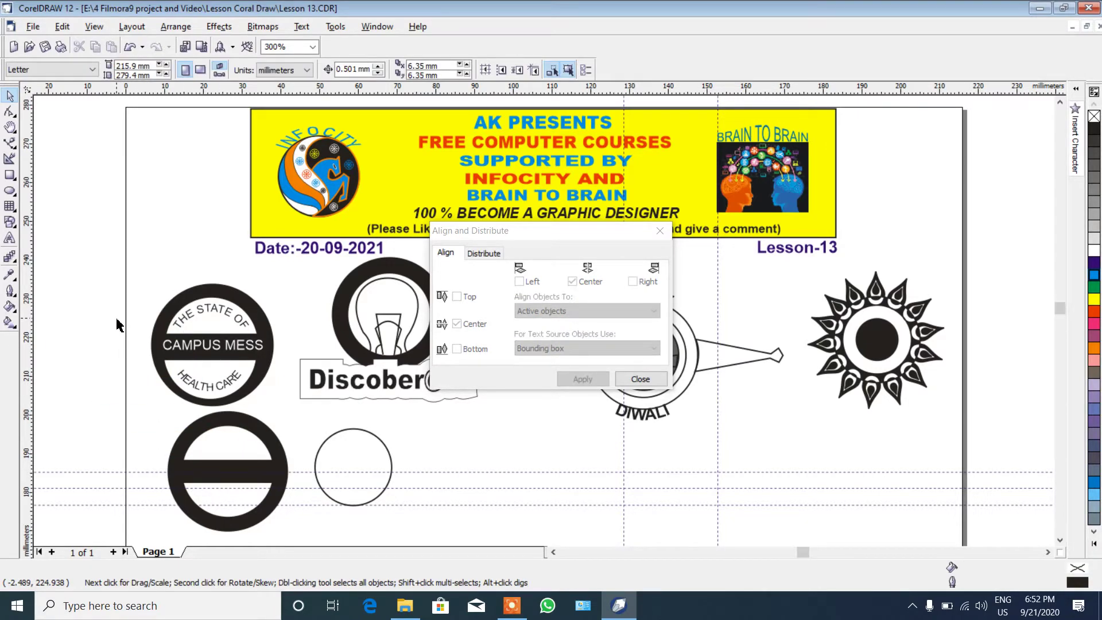
click(661, 231)
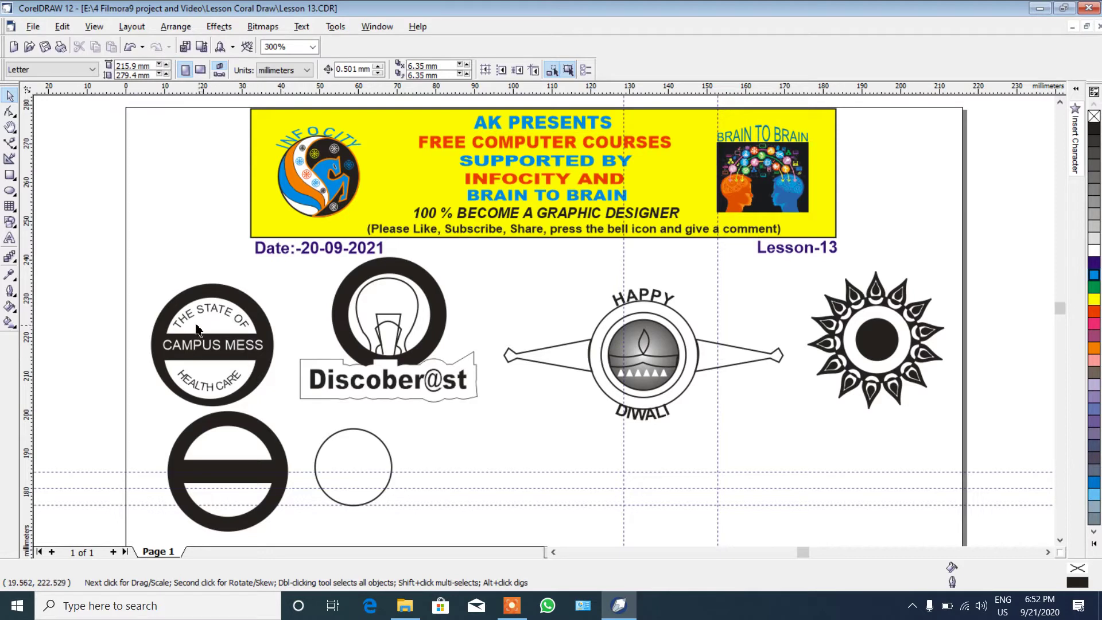
Add the artistic text line "THE STATE OF" in the empty area below the HAPPY DIWALI logo.
click(10, 238)
click(451, 422)
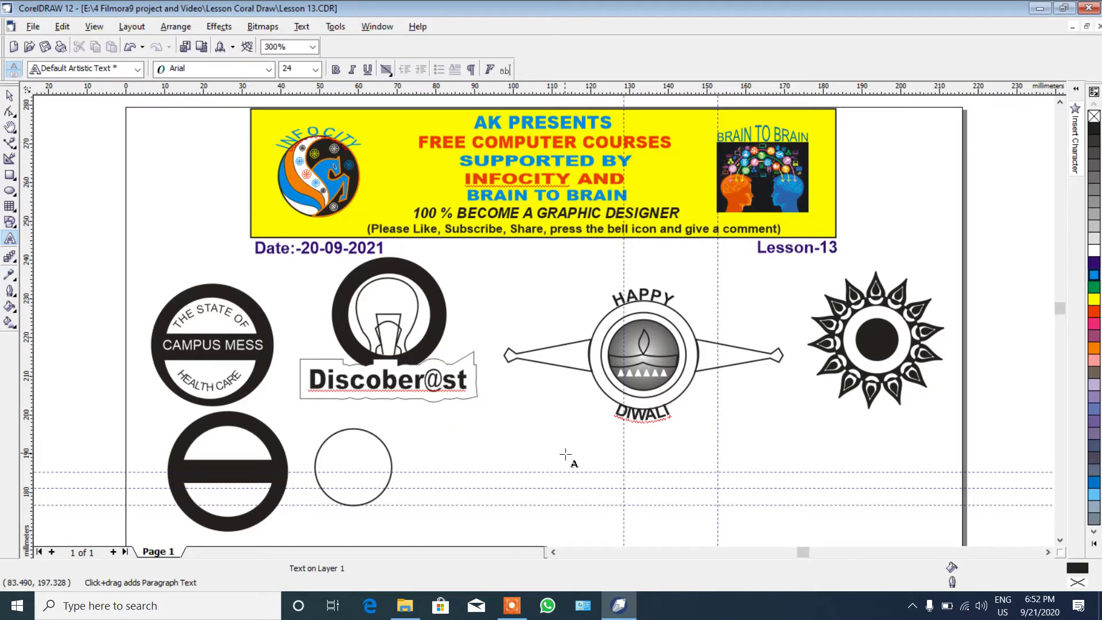
click(565, 453)
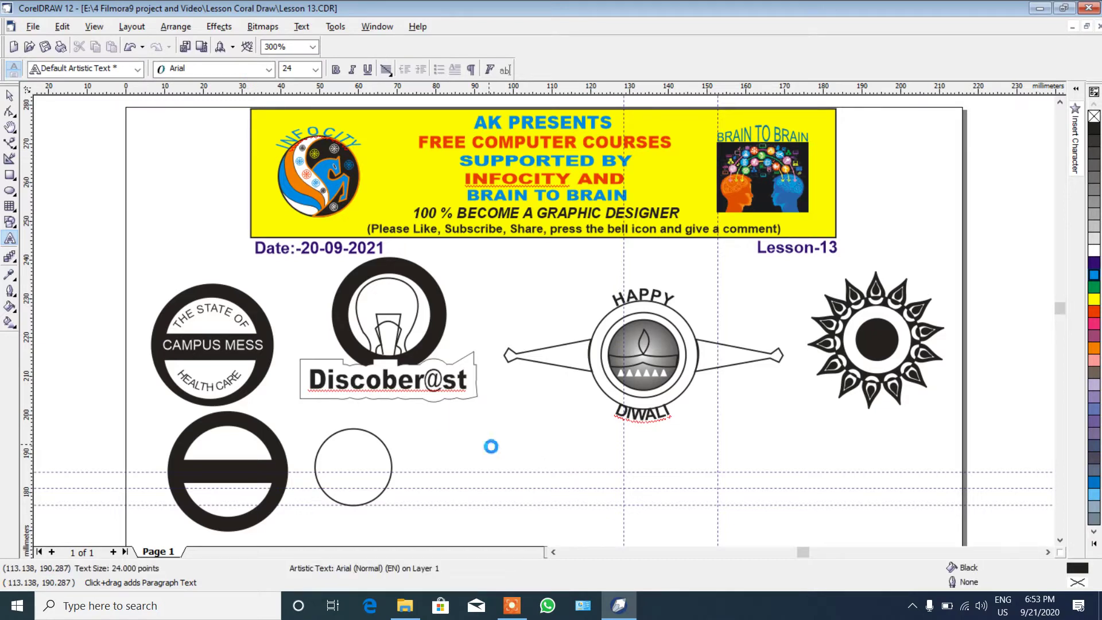
text(THE)
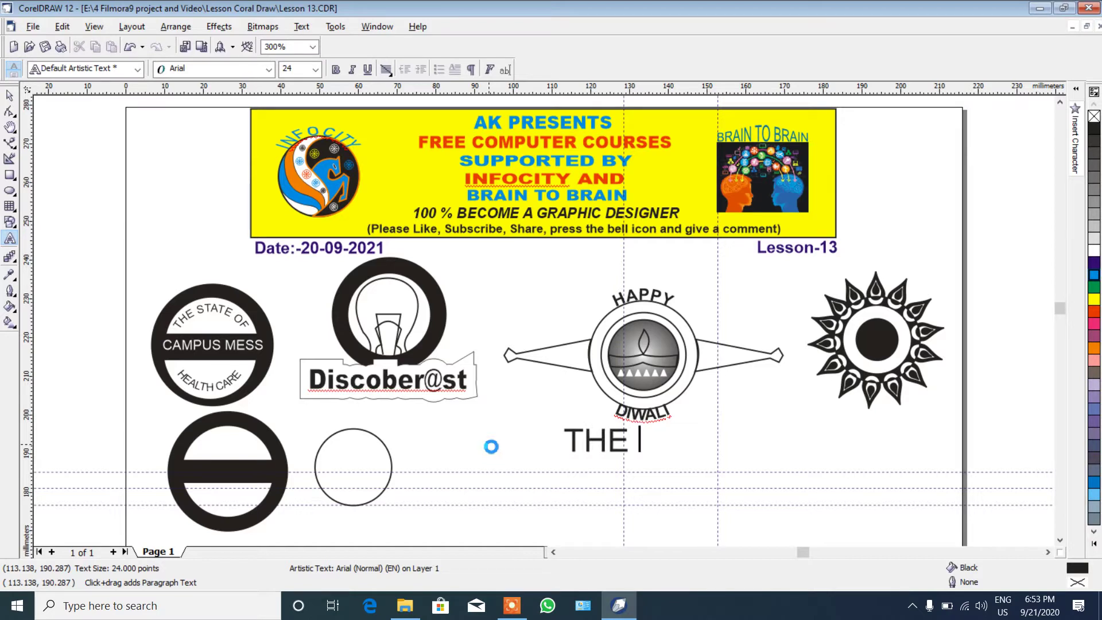
text( STA)
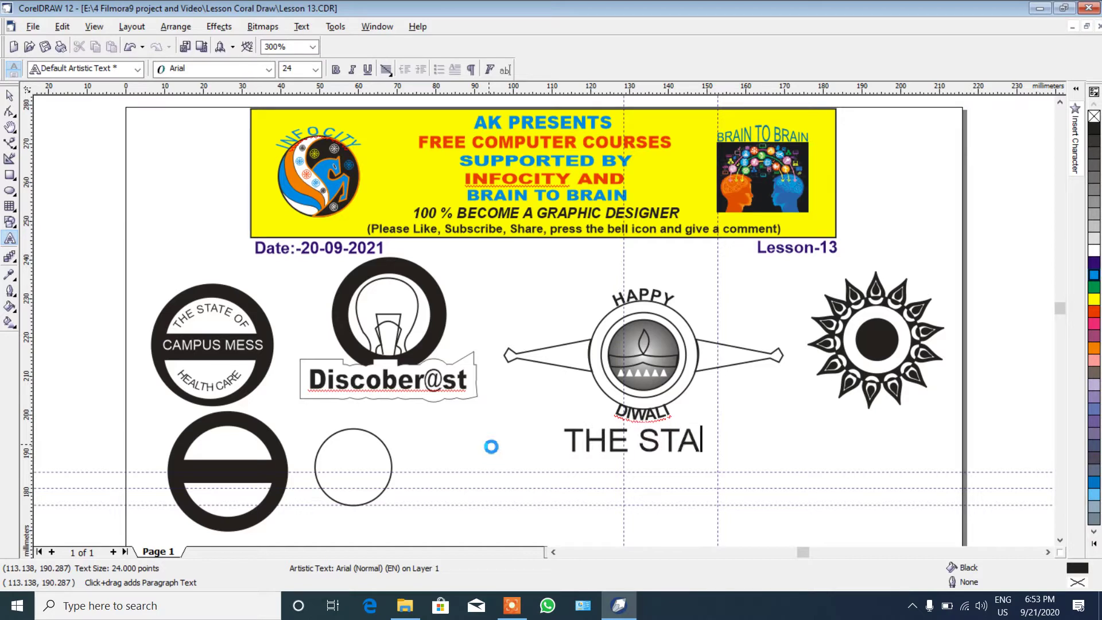
text(TE O)
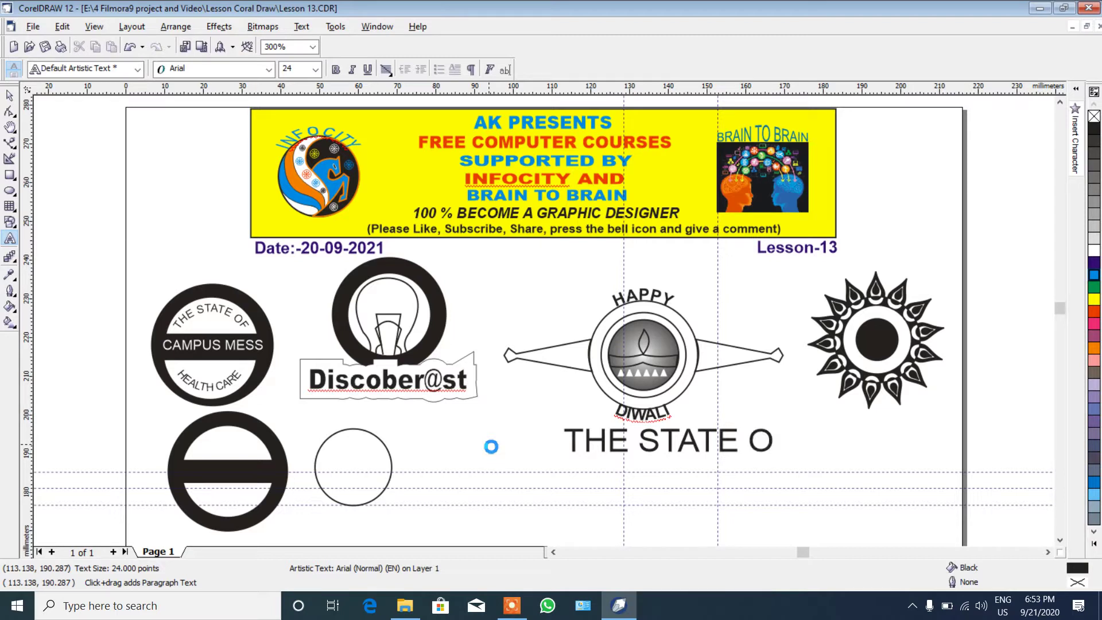
text(F)
key(Return)
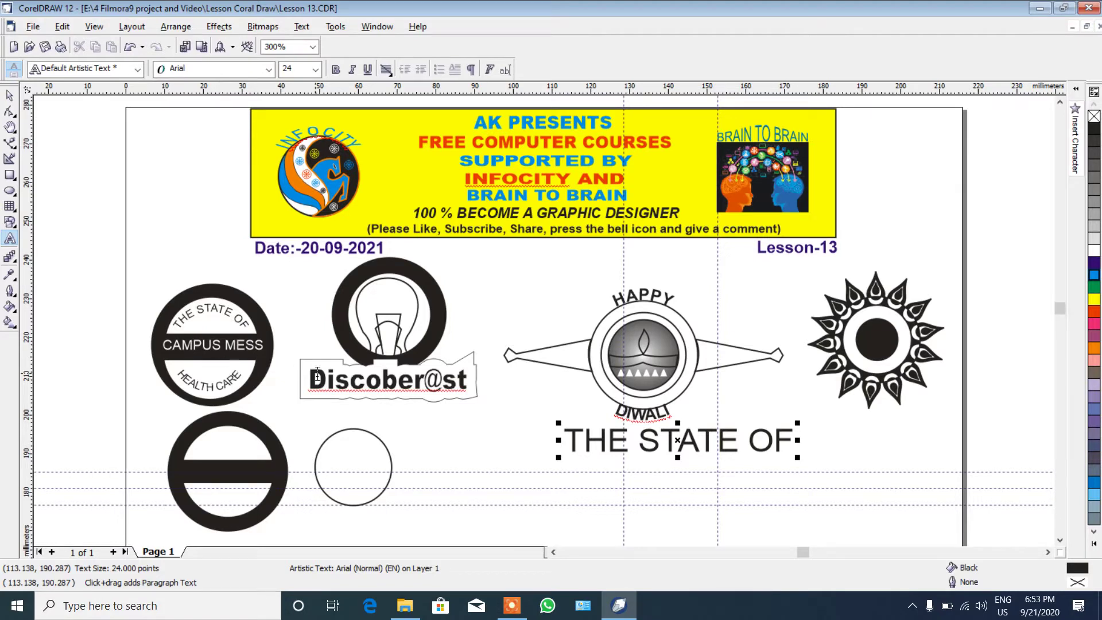
Continue the artistic text with "CAMPUS MESS" as the second line and "HEALTH CARE" as the third.
text(CA)
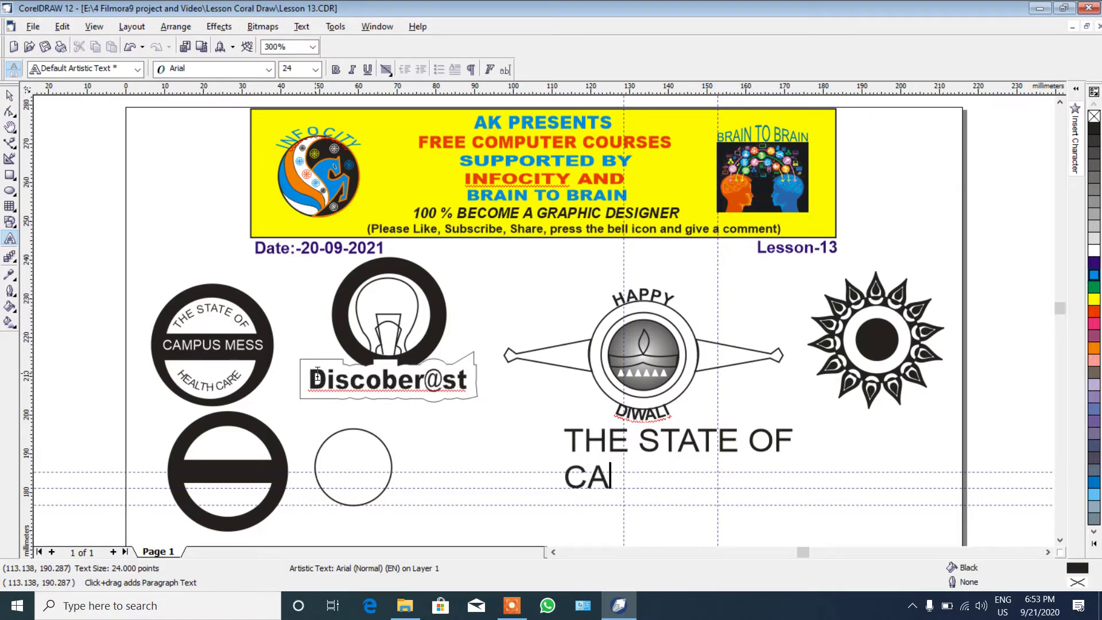
text(MPU)
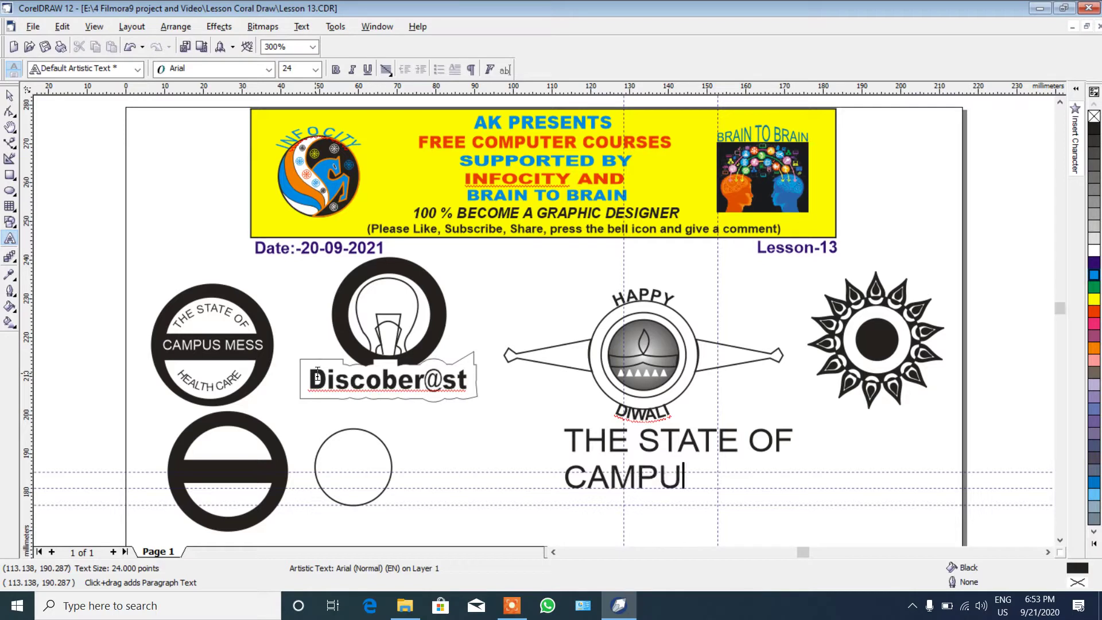
text(S M)
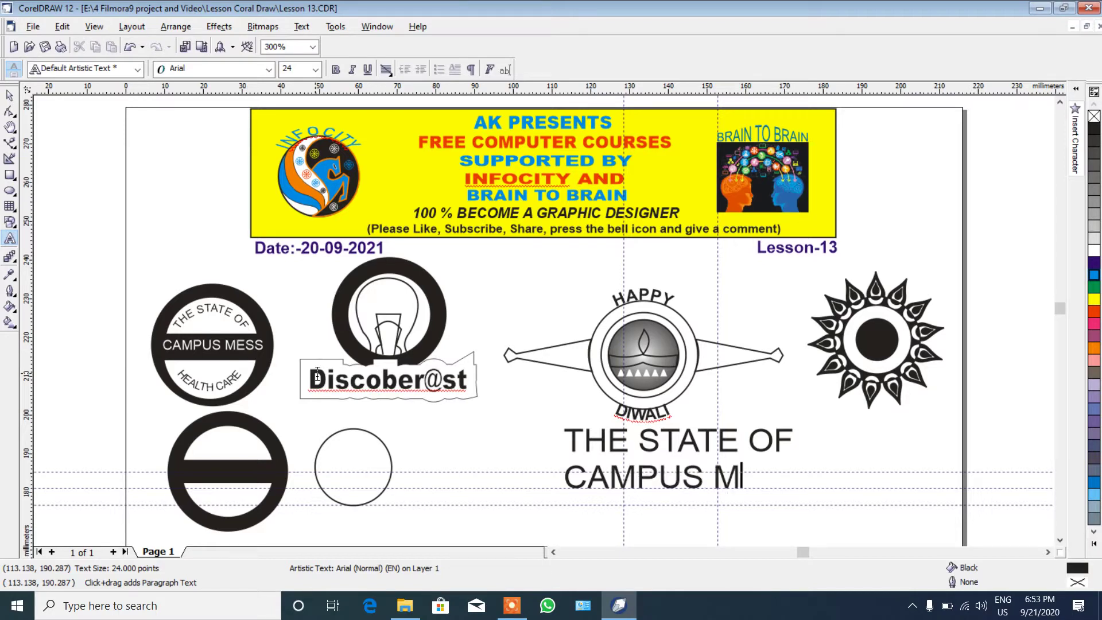
text(ESS)
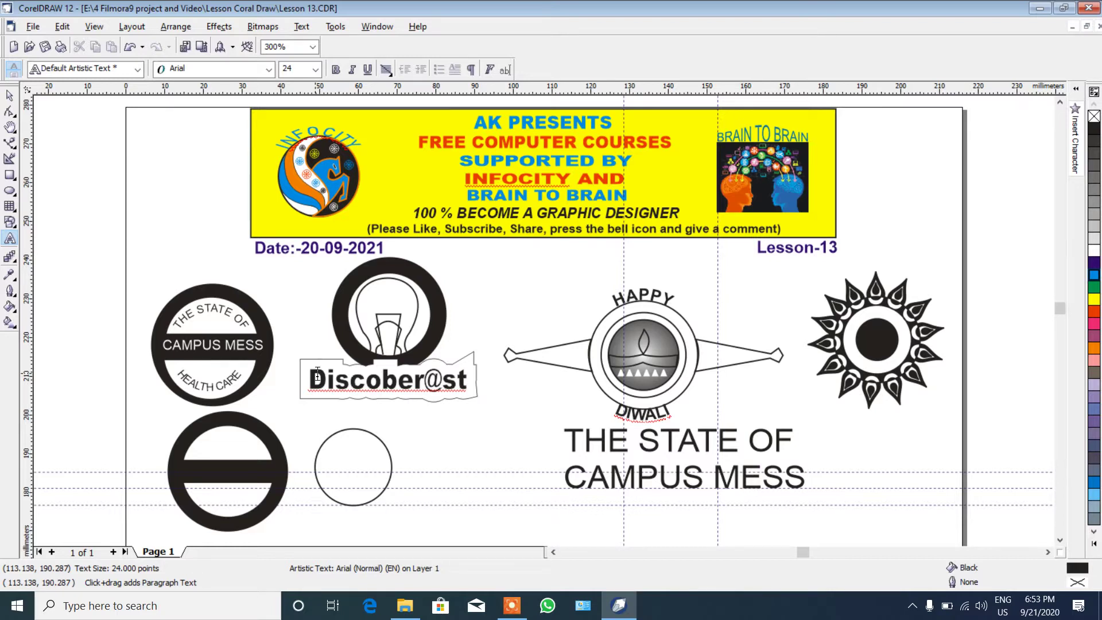
key(Return)
text(HEA)
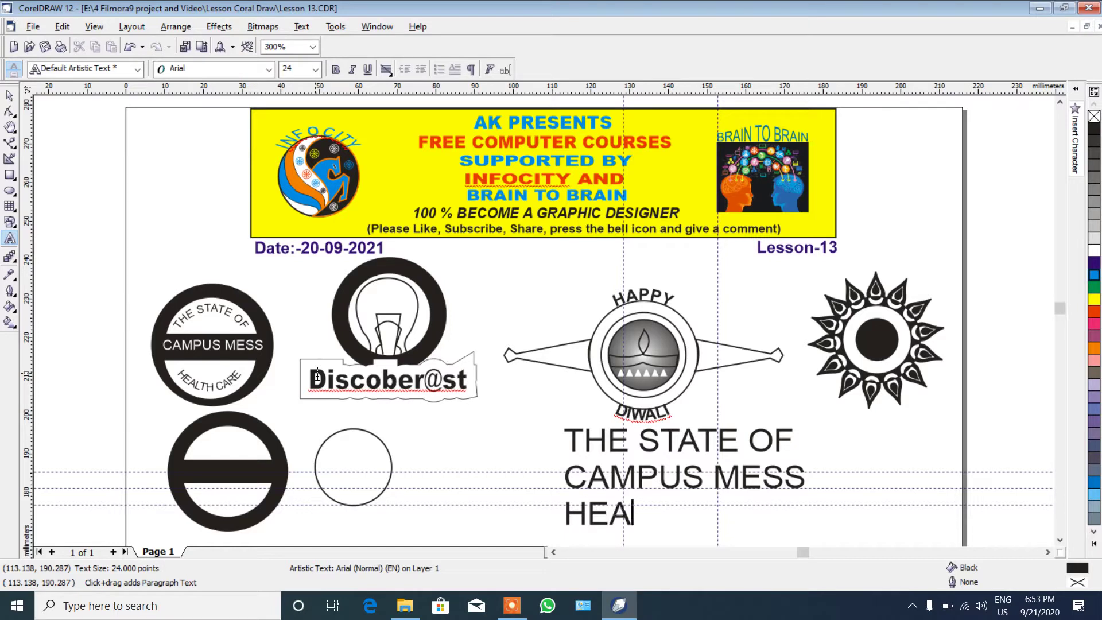
text(LTH)
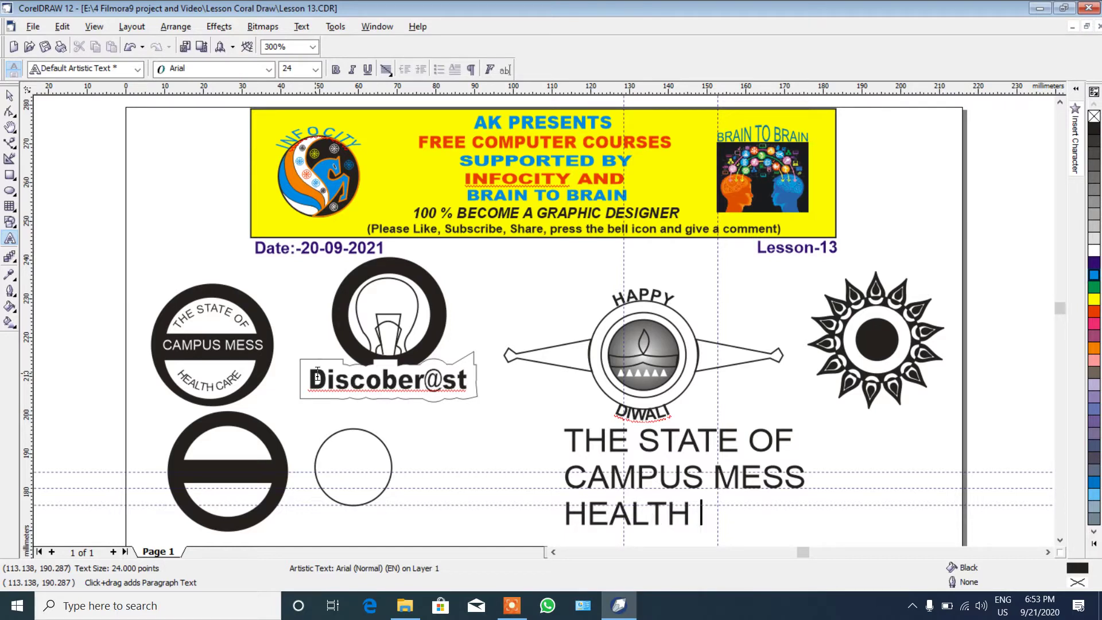
text( CA)
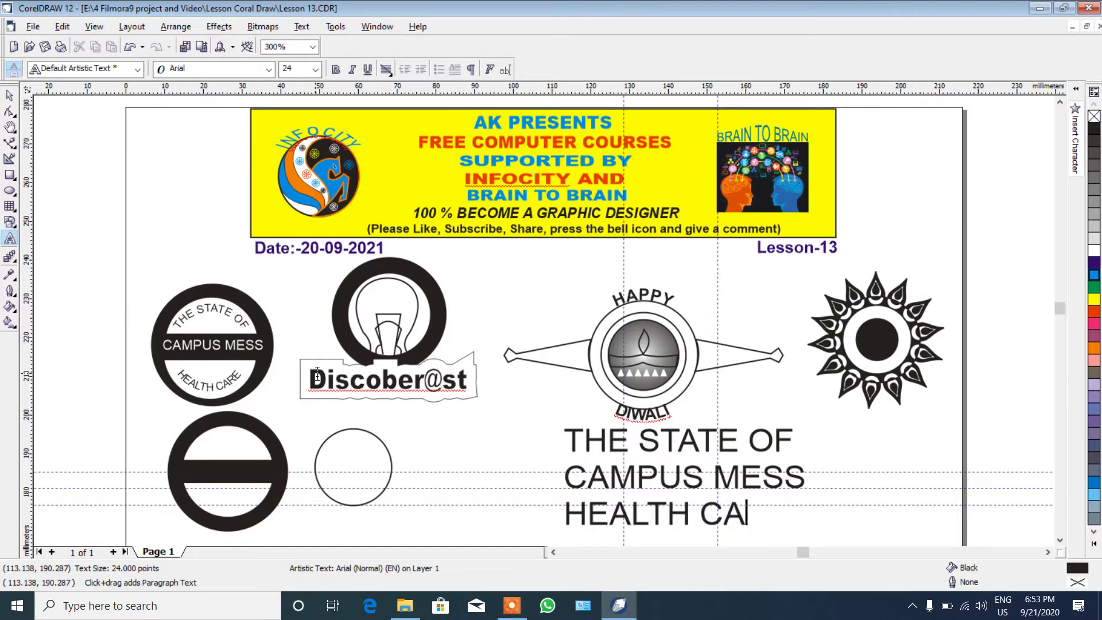
text(RE)
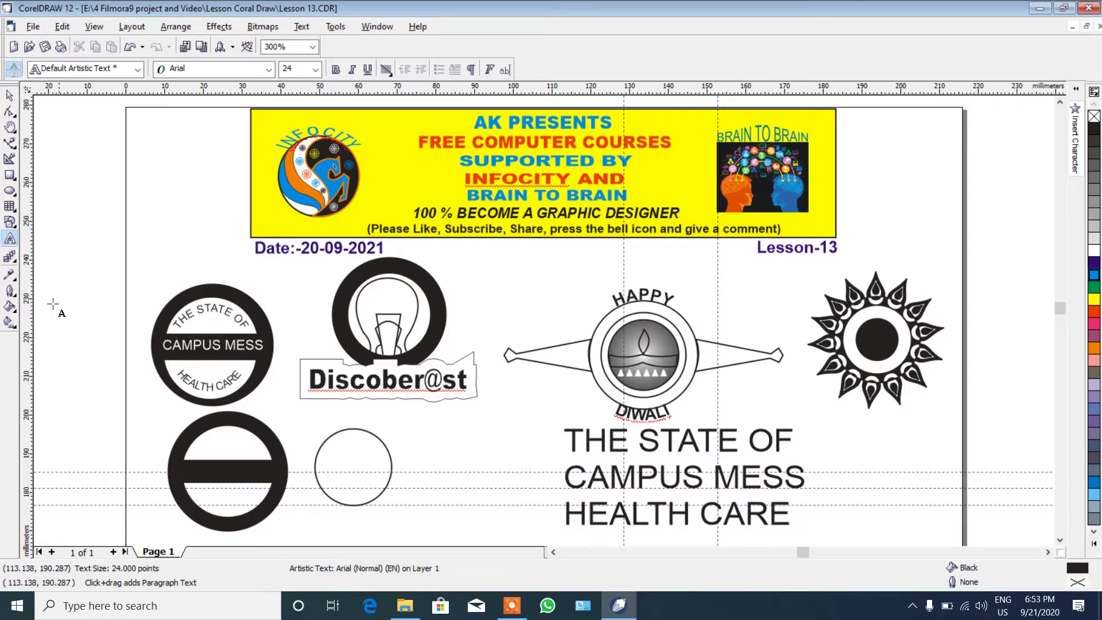
Set the three-line text to font size 7 and move it beside the trimmed ring, at its upper left.
click(10, 96)
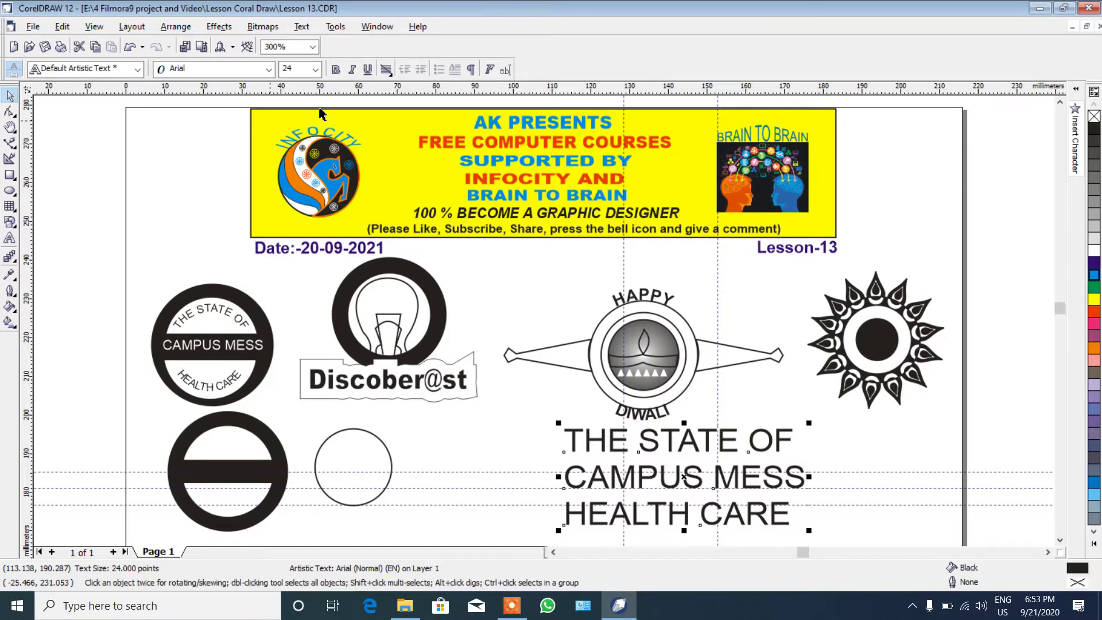
click(316, 69)
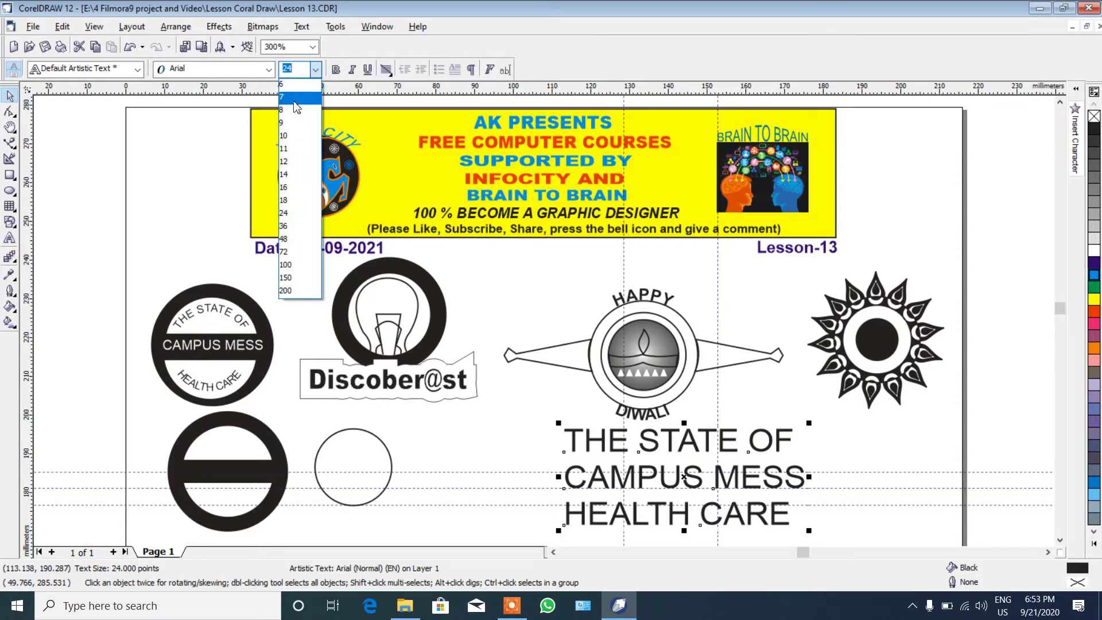
click(297, 98)
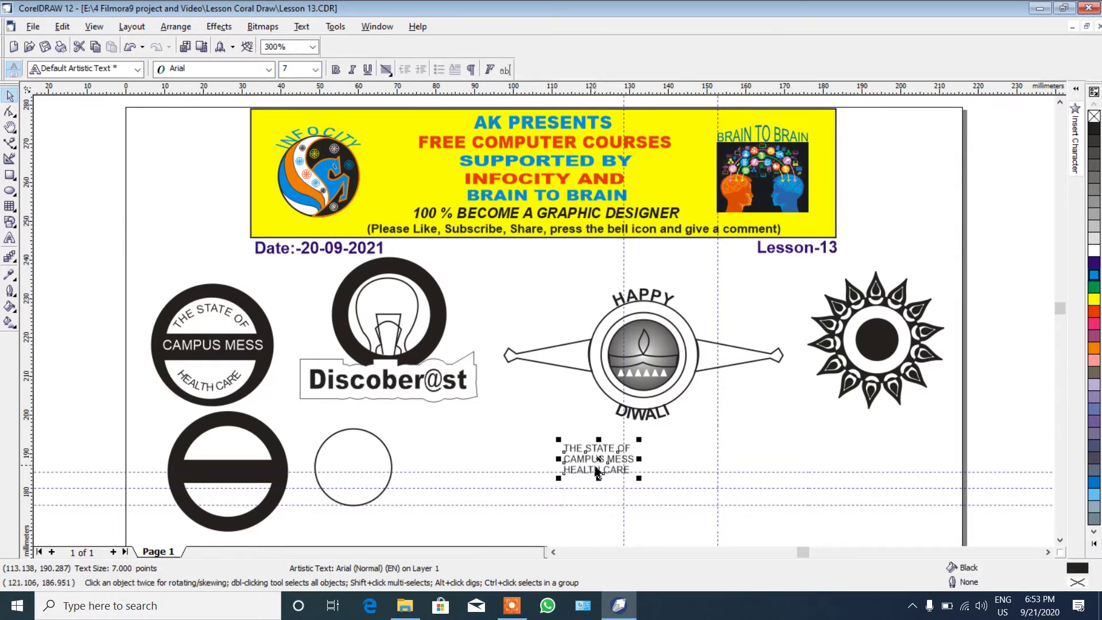
mouse_move(600, 461)
mouse_down()
mouse_move(486, 480)
mouse_move(127, 407)
mouse_up()
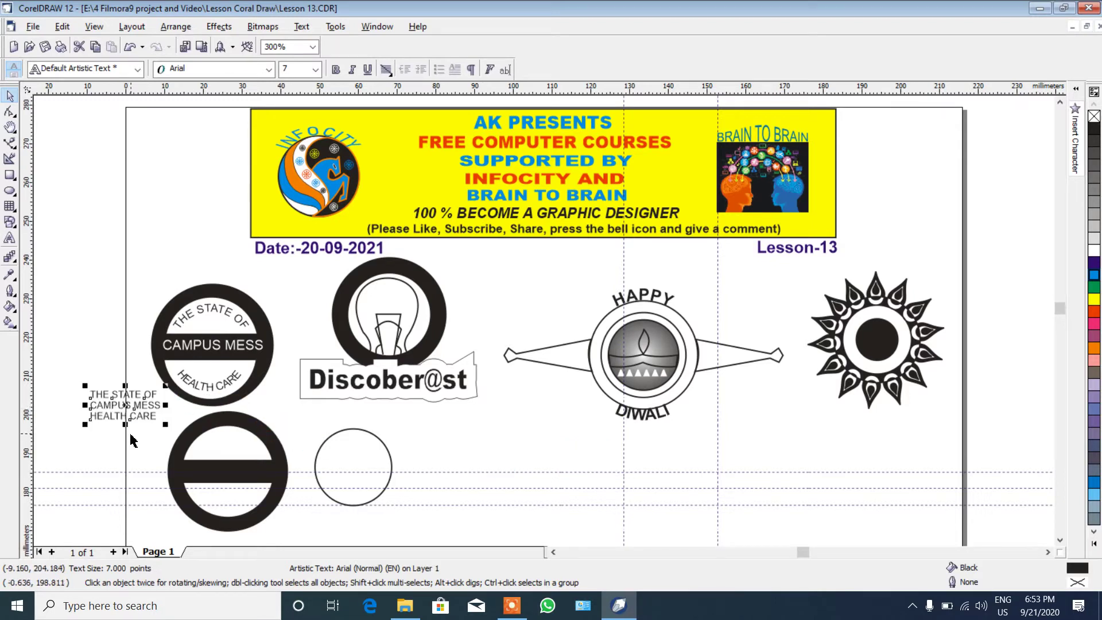
Enlarge the spare unfilled circle over the ring to about 23.7 mm and place it to the ring's right with a cyan outline.
click(227, 448)
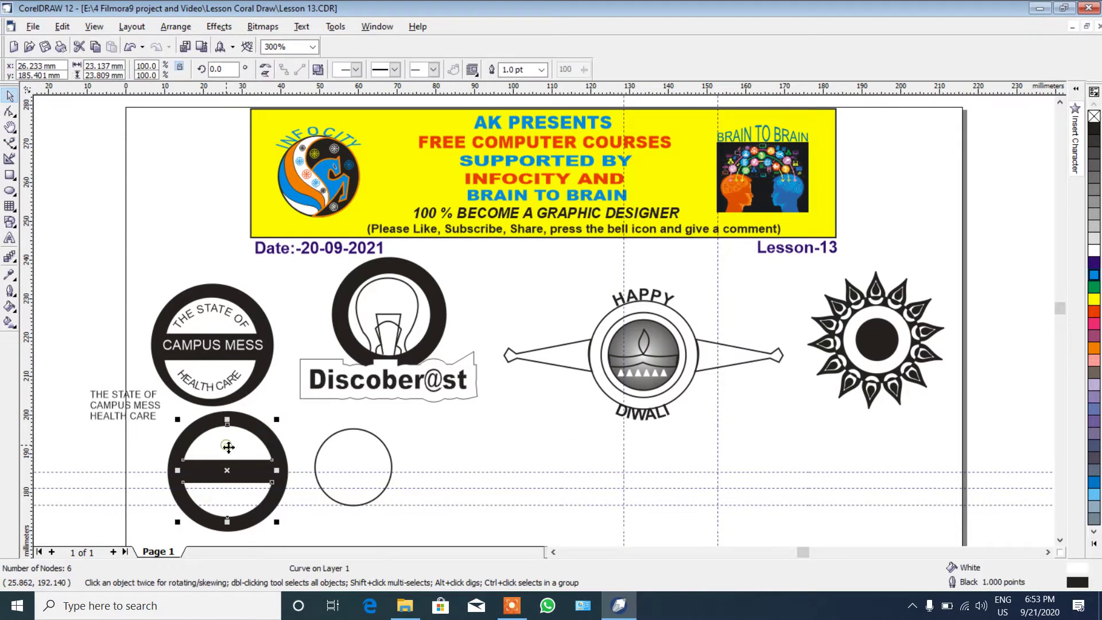
click(337, 450)
drag(355, 468, 233, 478)
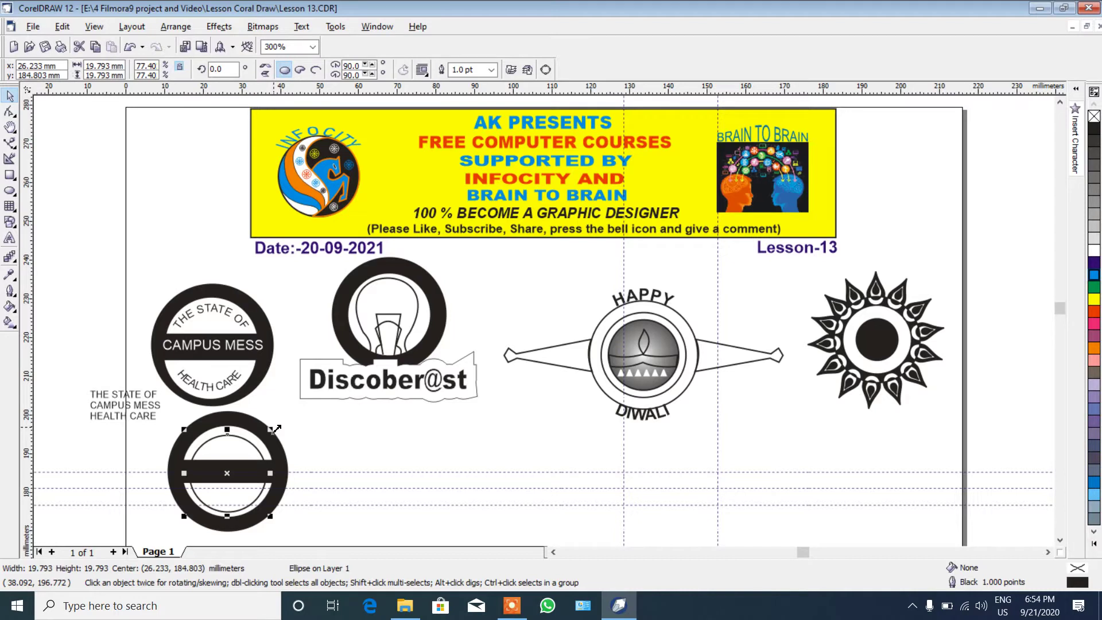
drag(274, 430, 282, 418)
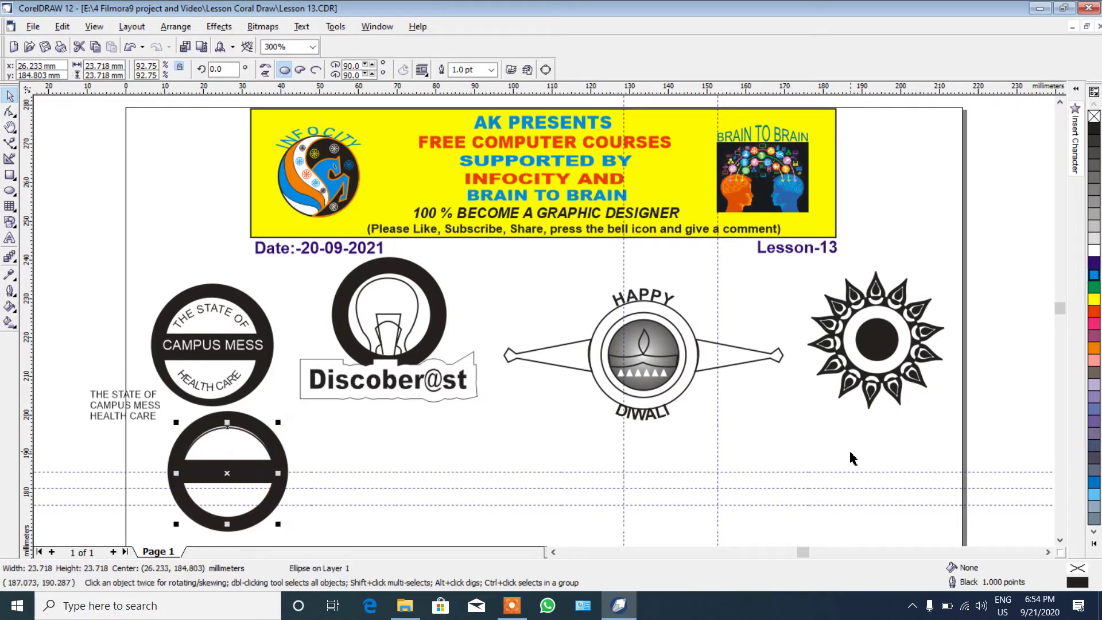
right_click(1094, 278)
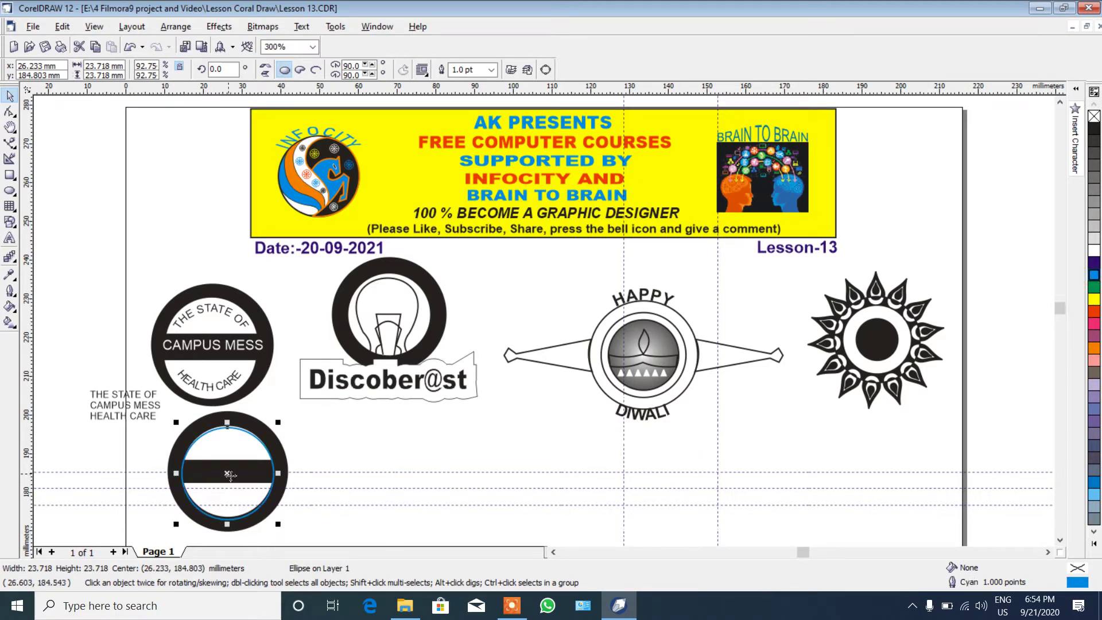
drag(235, 478, 411, 481)
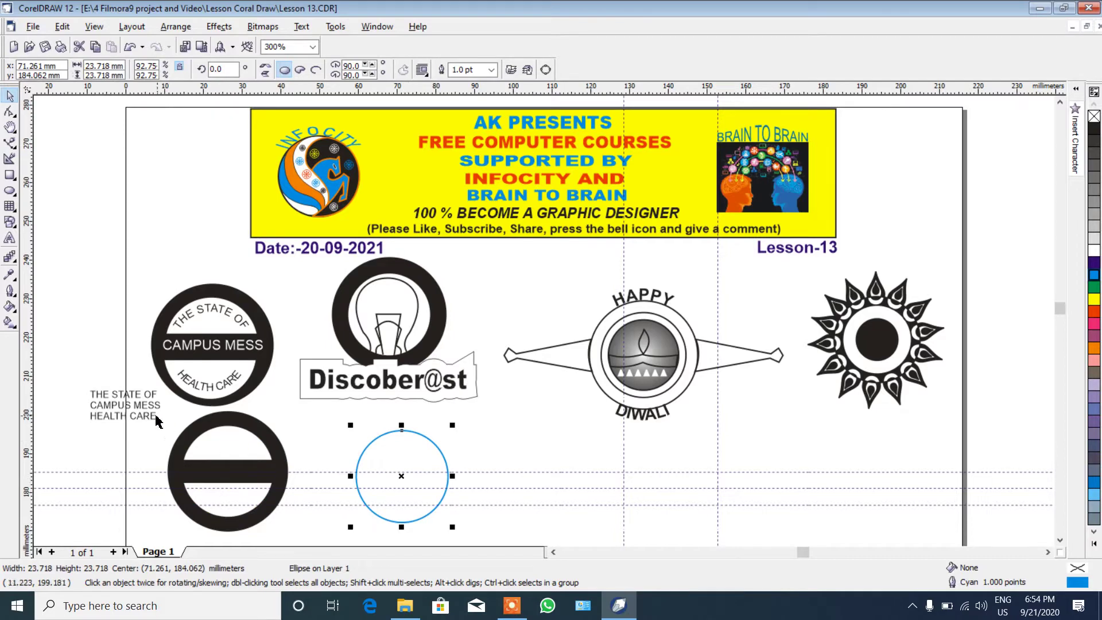
Break the three-line artistic text apart into separate lines and clear the selection.
click(139, 404)
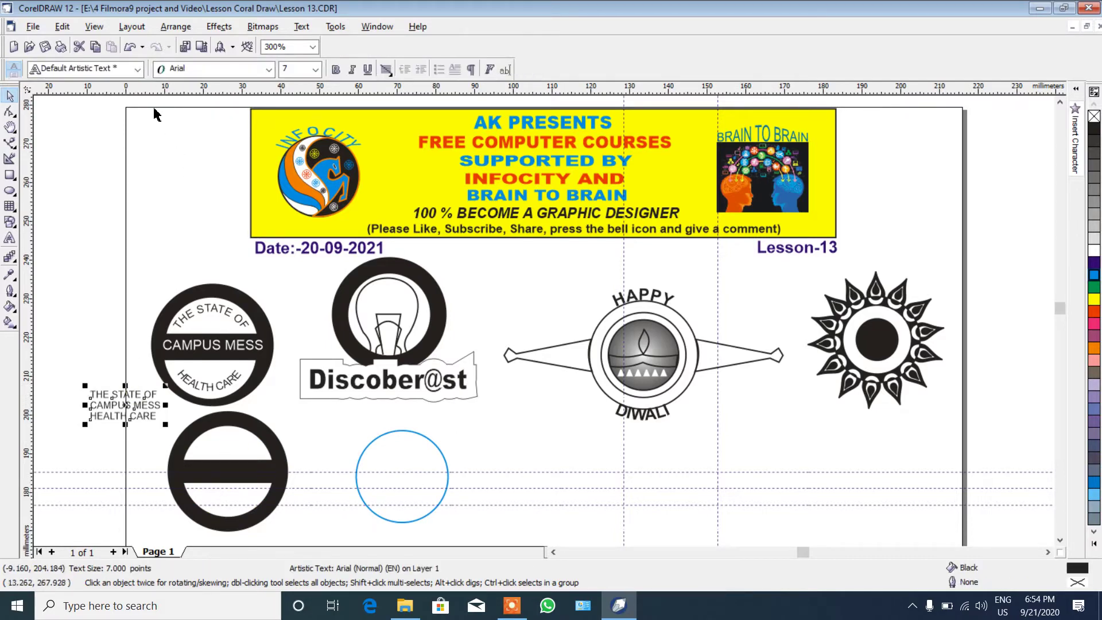
click(168, 27)
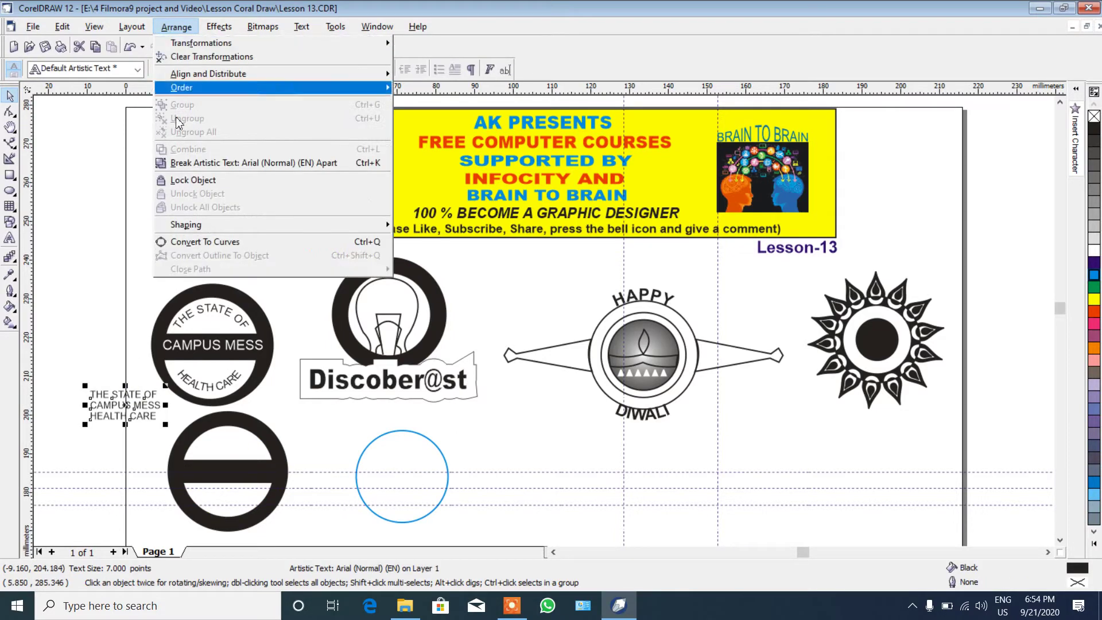
click(191, 161)
click(468, 431)
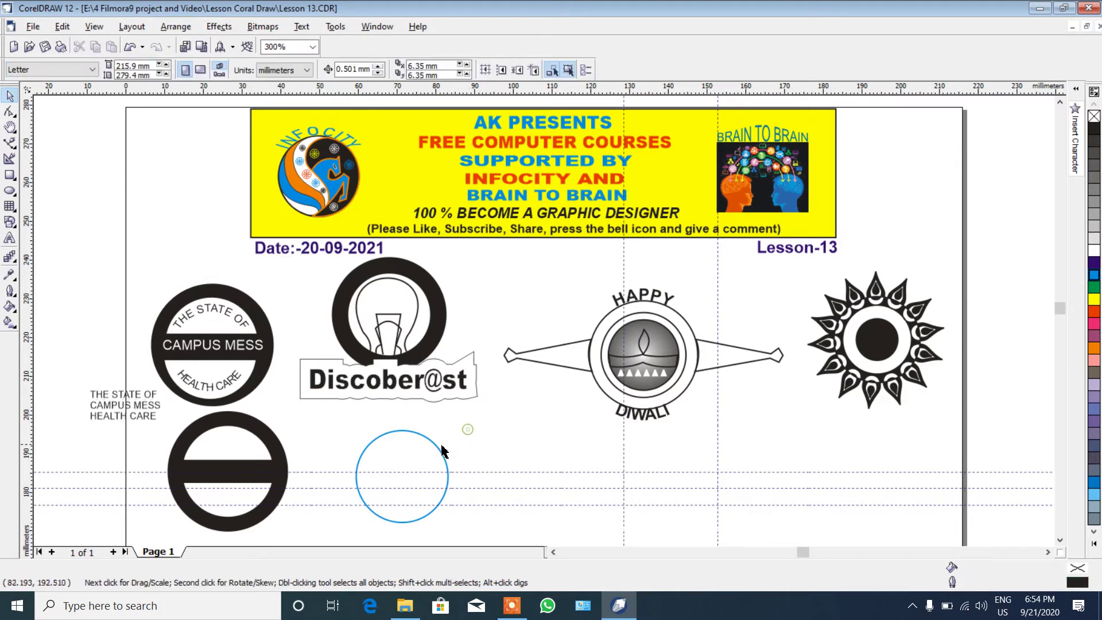
Select all guidelines in the drawing and delete them.
click(436, 446)
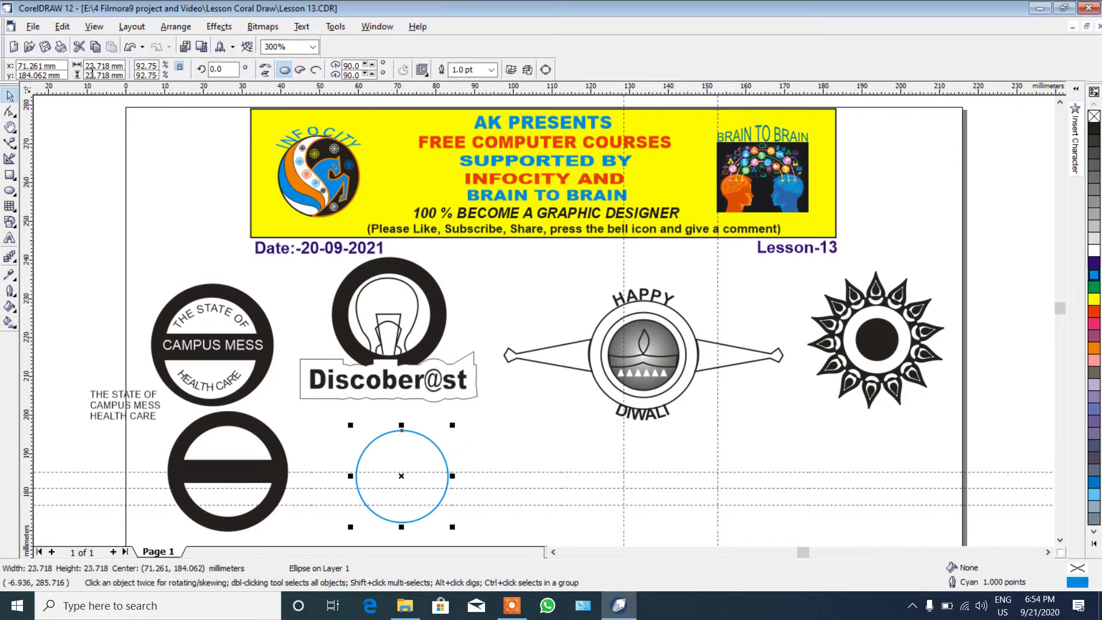
click(68, 27)
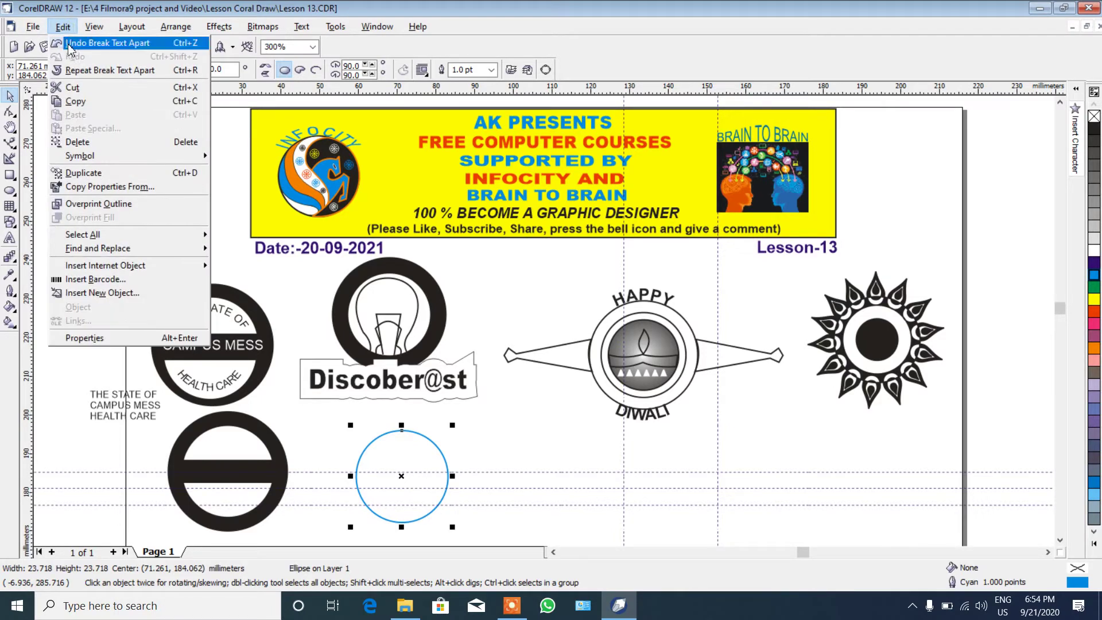
mouse_move(103, 241)
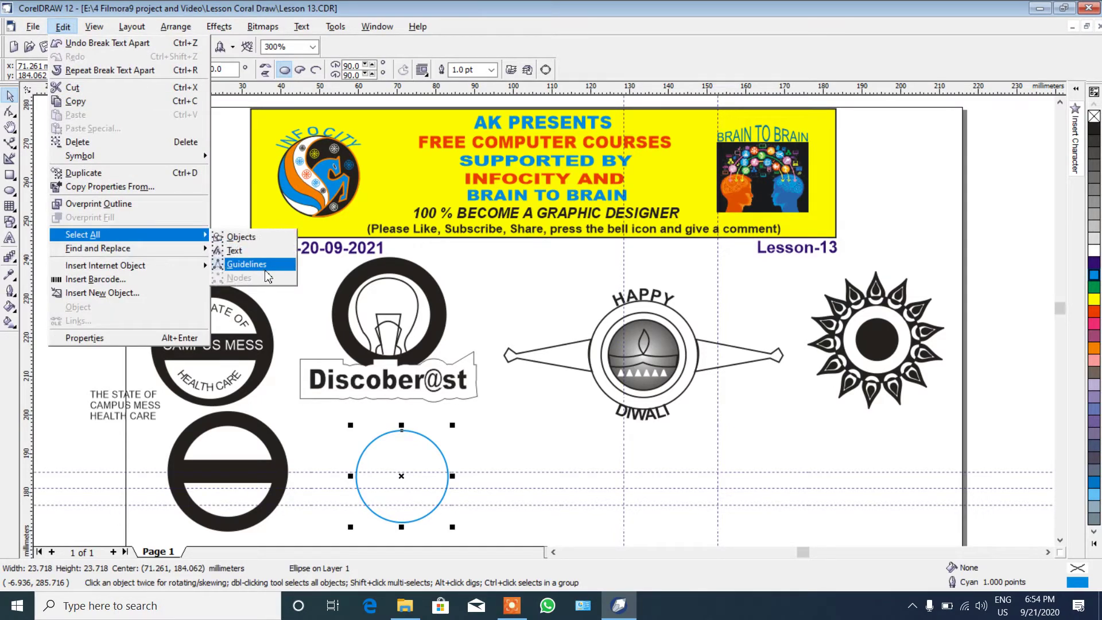
click(236, 263)
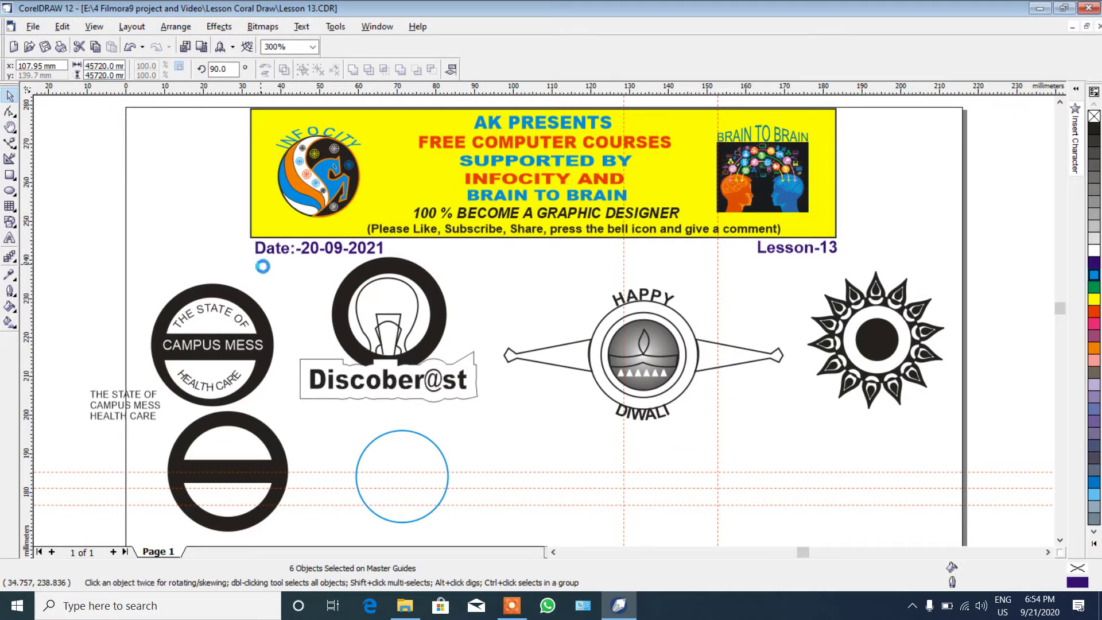
key(Delete)
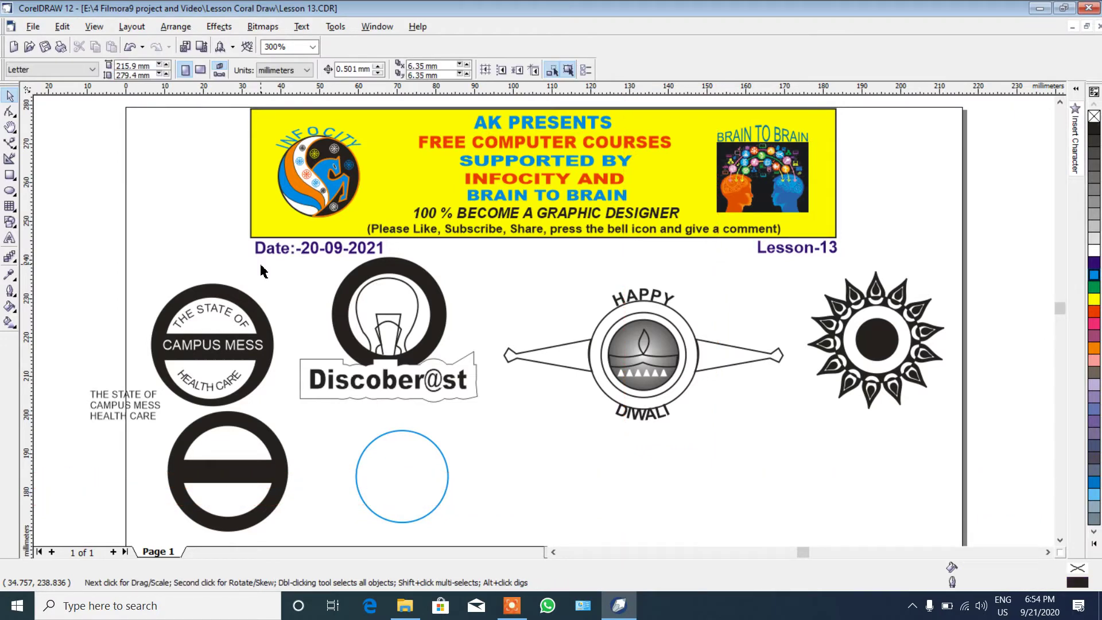
Add a horizontal guideline at about 184.2 mm and a vertical one at about 70.9 mm, crossing at the cyan circle's centre.
click(439, 453)
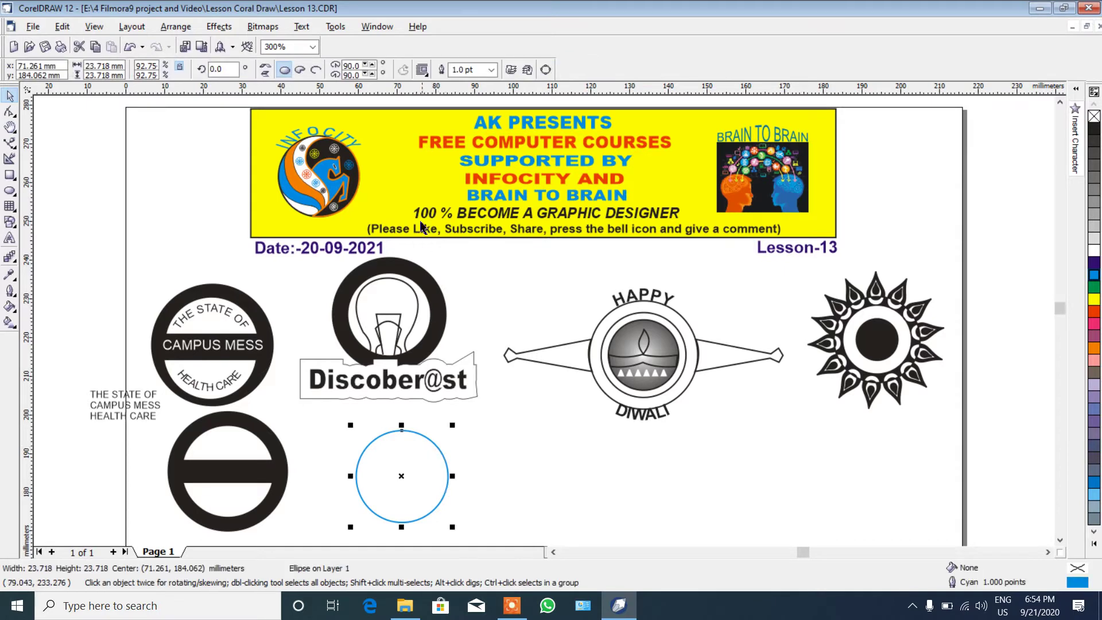
drag(387, 93, 393, 482)
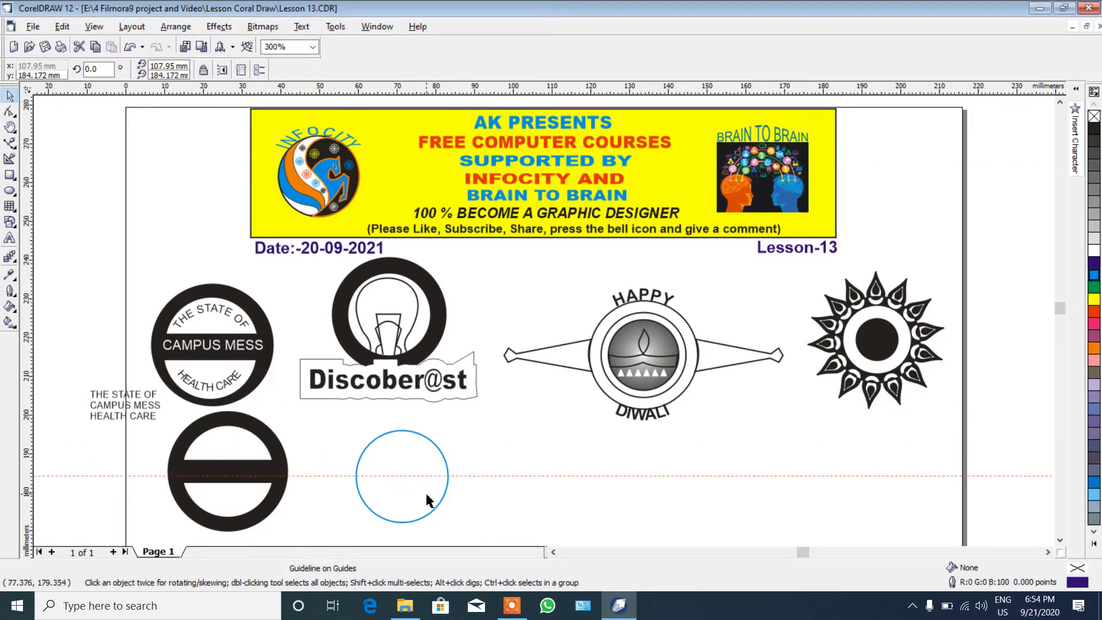
click(445, 498)
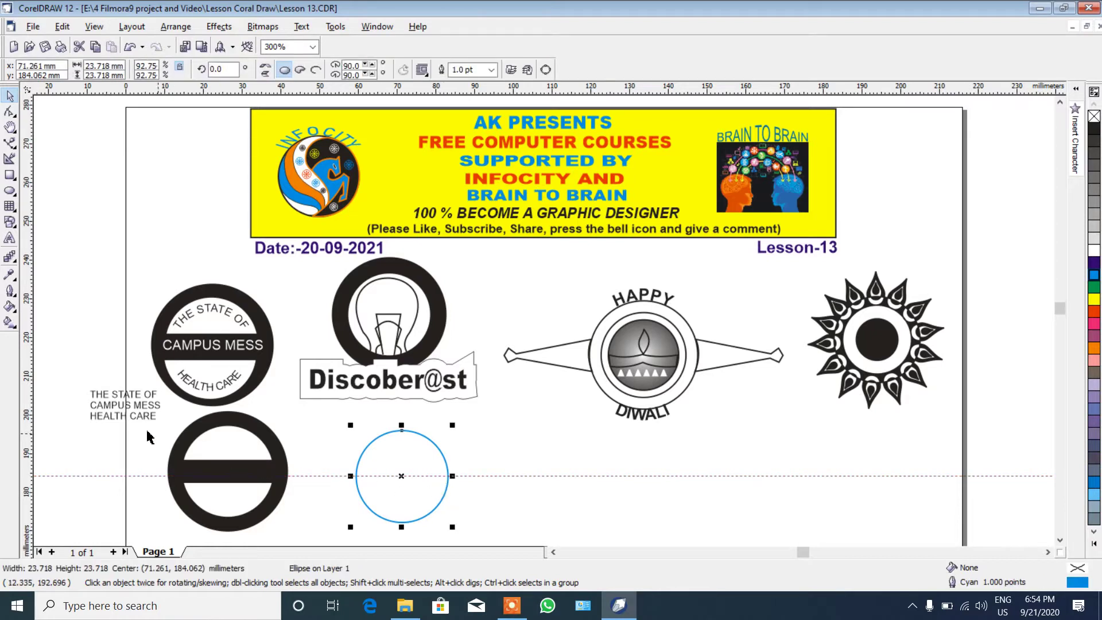
drag(27, 360, 402, 492)
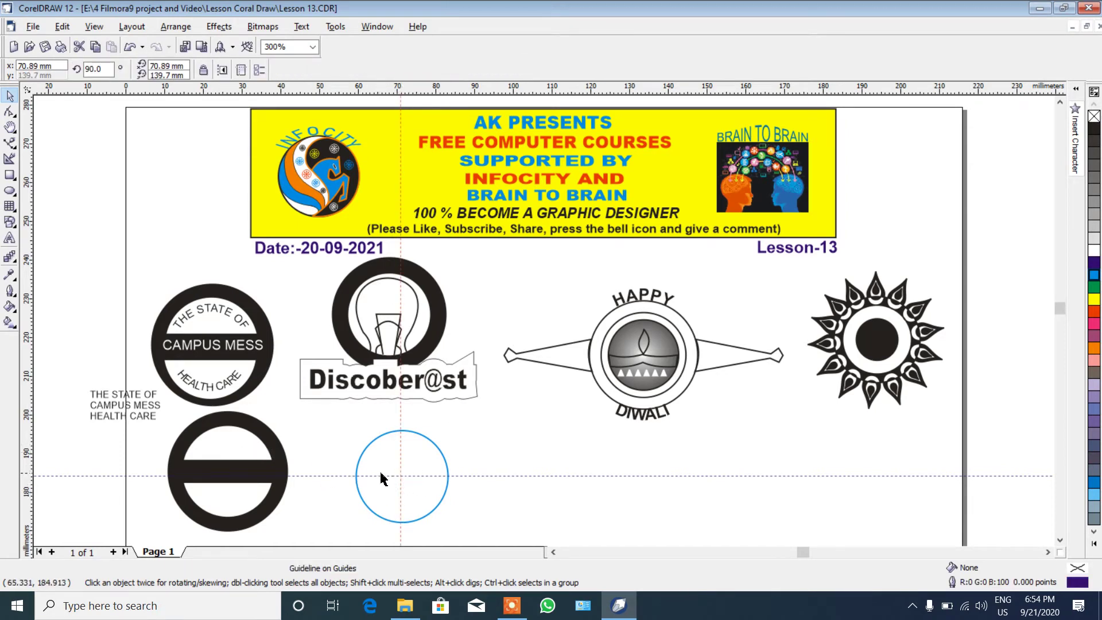
Fit the separate "THE STATE OF" text line to the cyan circle as its path.
click(135, 399)
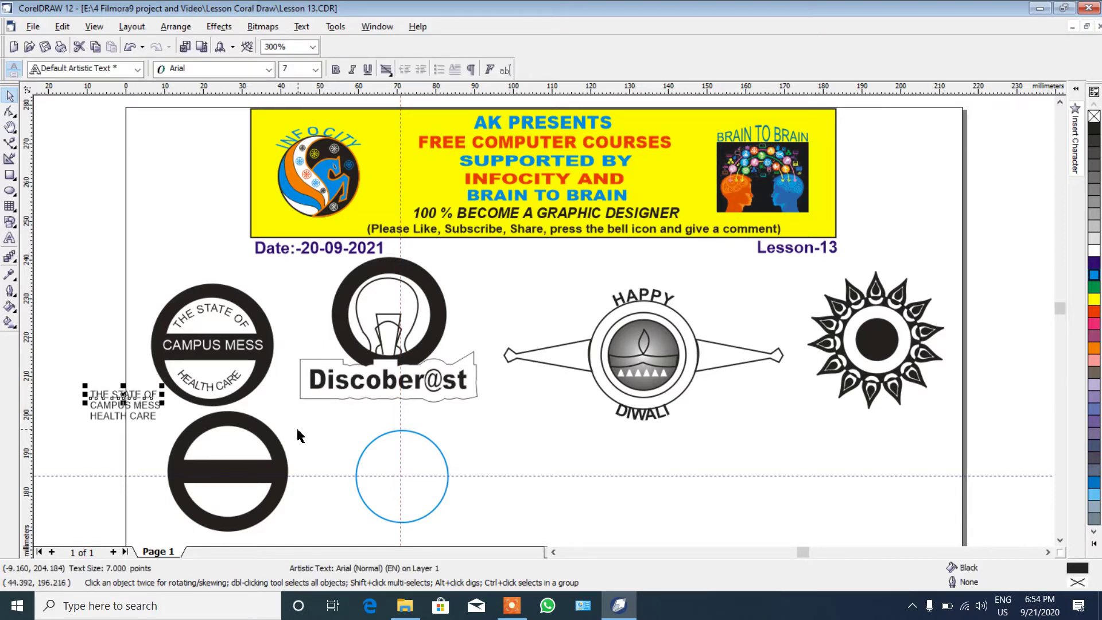
shift+click(404, 432)
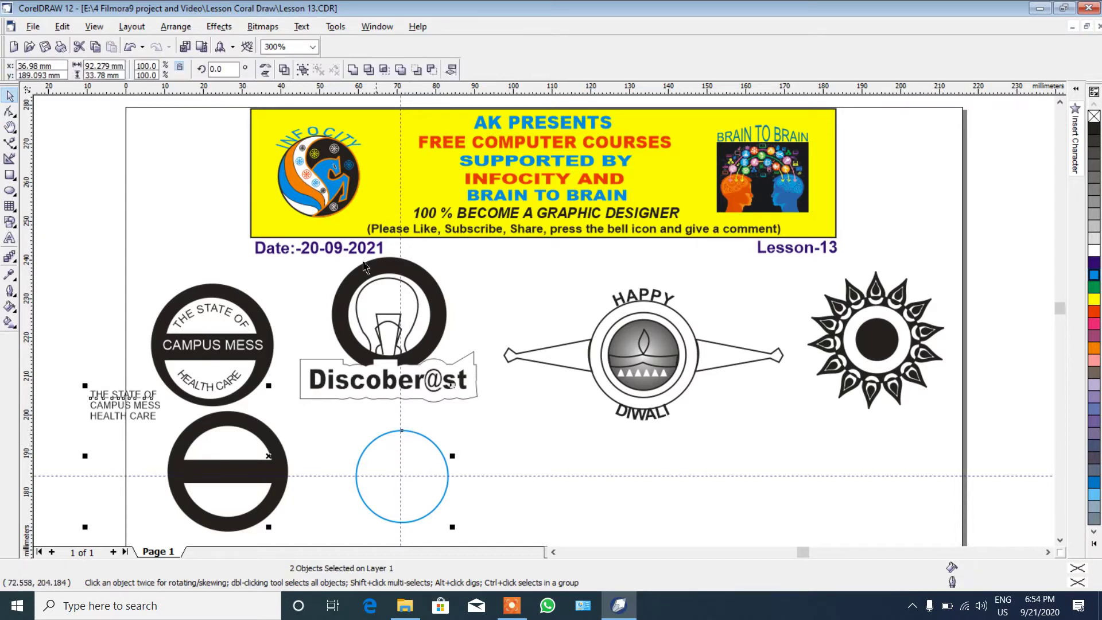
click(303, 27)
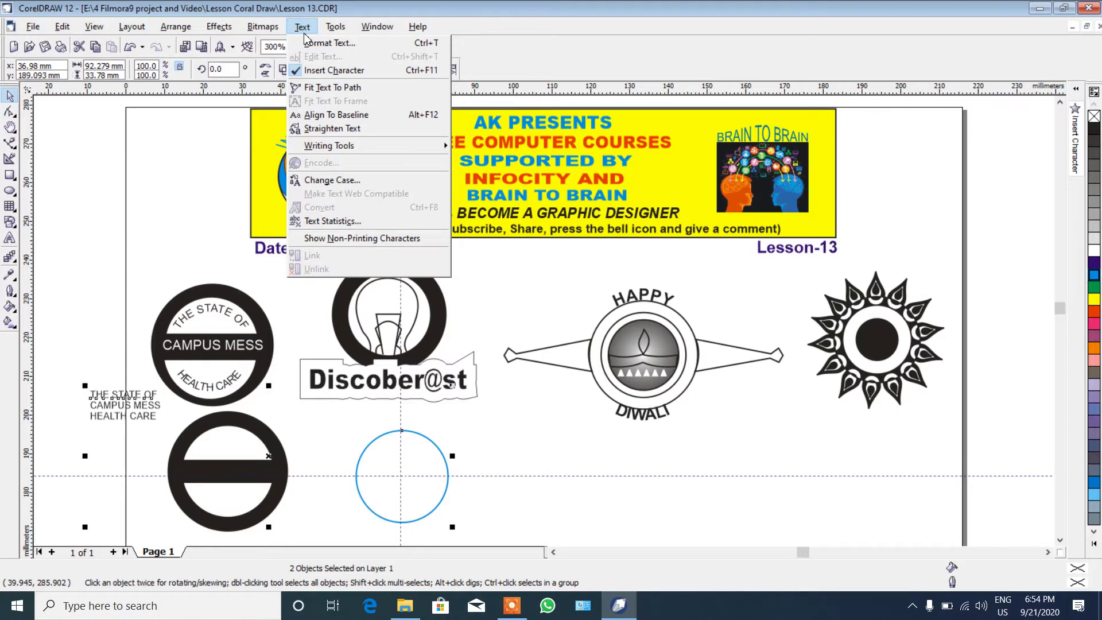
click(332, 88)
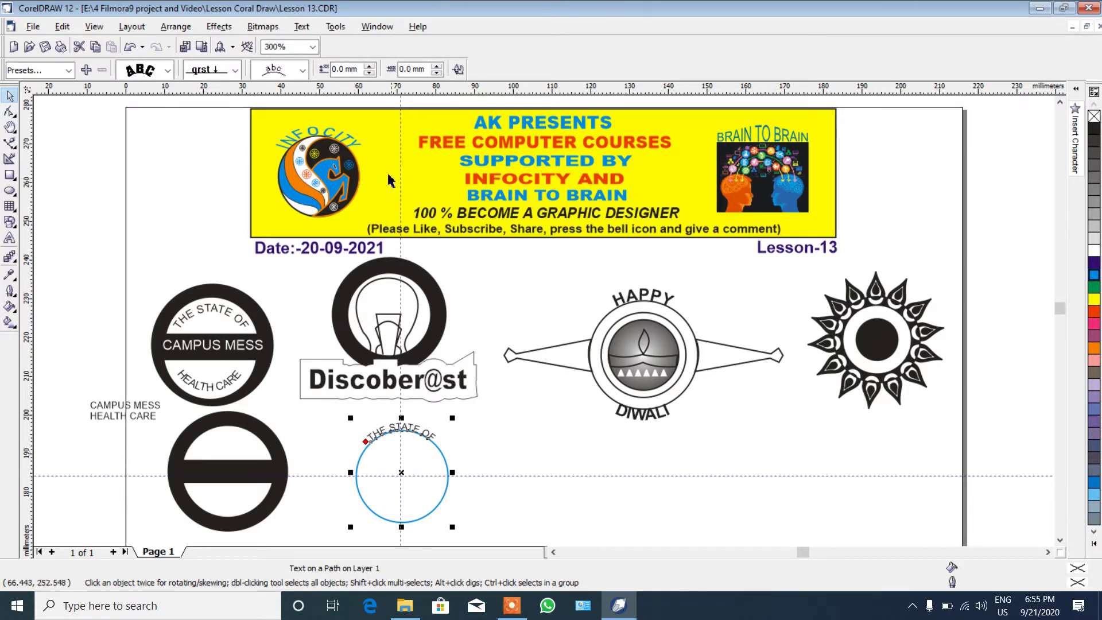
Set the distance of the curved "THE STATE OF" text from its path to -2.5 mm.
click(370, 72)
click(369, 73)
click(369, 72)
click(370, 72)
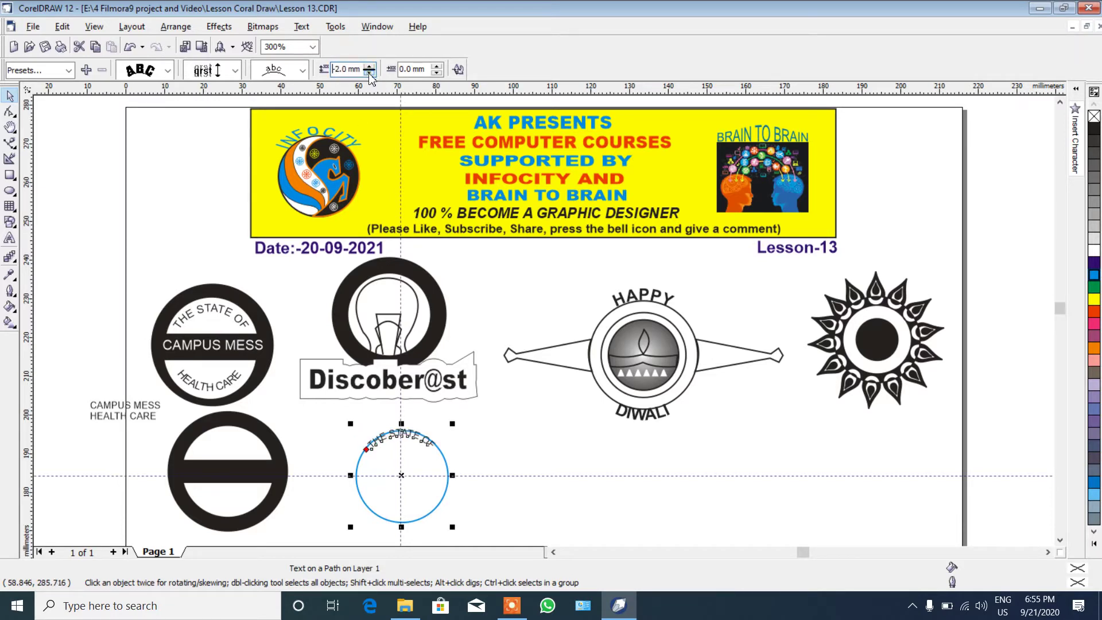
click(370, 73)
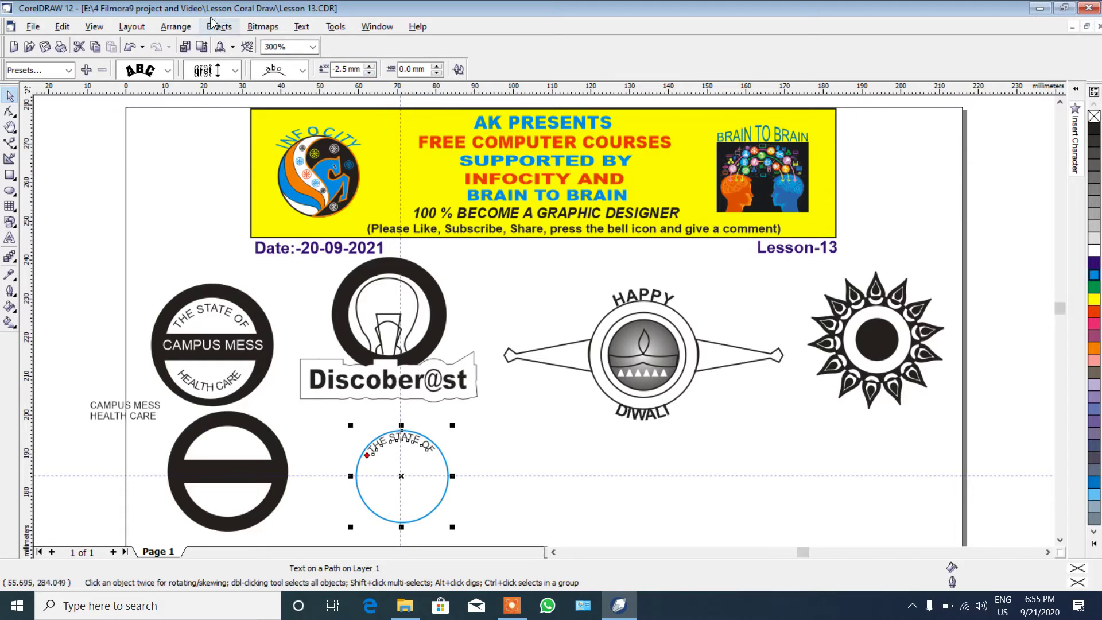
Break the curved "THE STATE OF" text apart from the circle and move it into the trimmed ring's upper white segment.
click(176, 26)
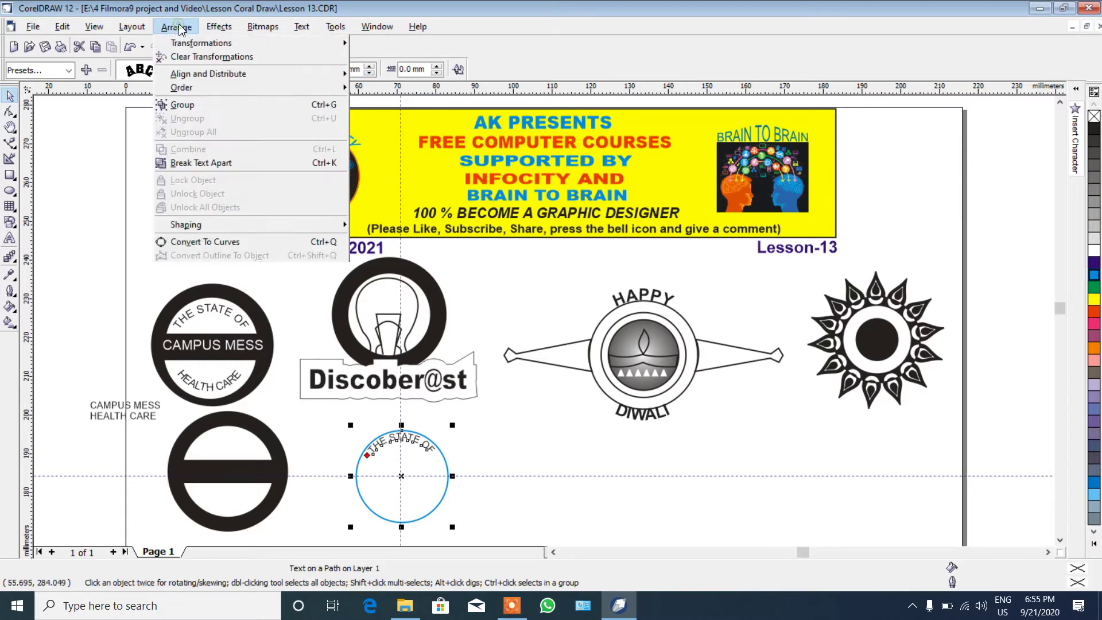
click(205, 164)
click(479, 407)
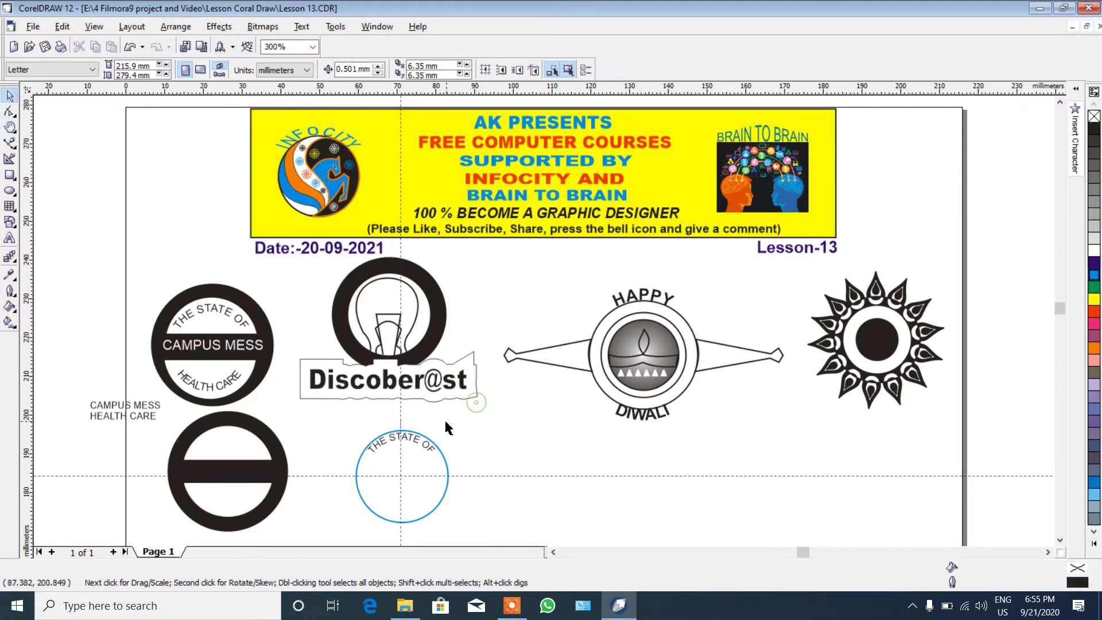
click(396, 447)
drag(400, 442, 235, 441)
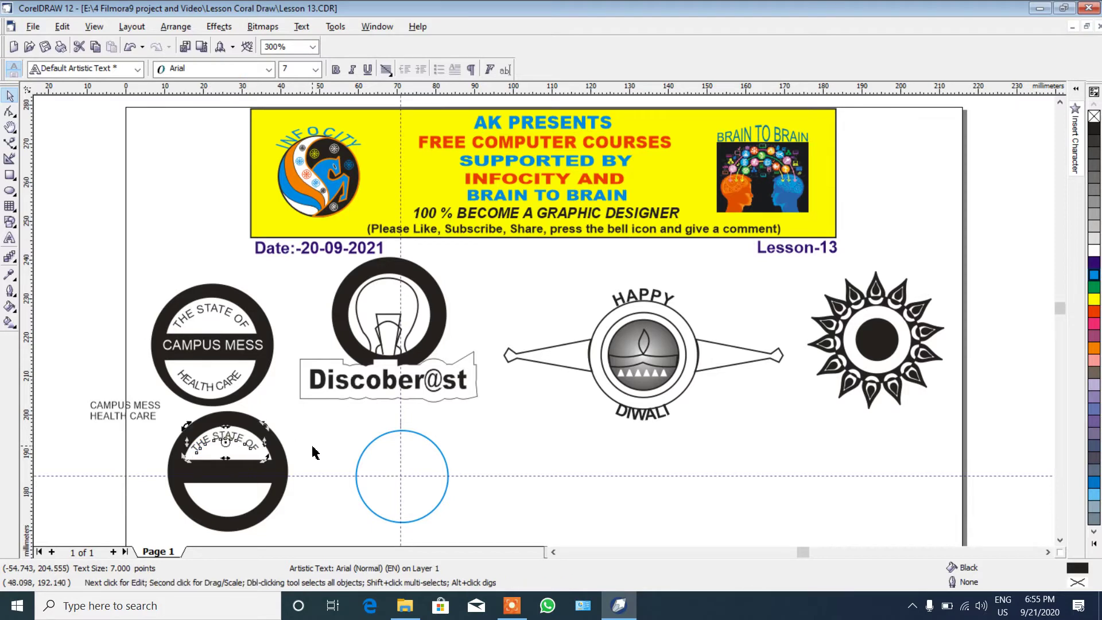
key(Up)
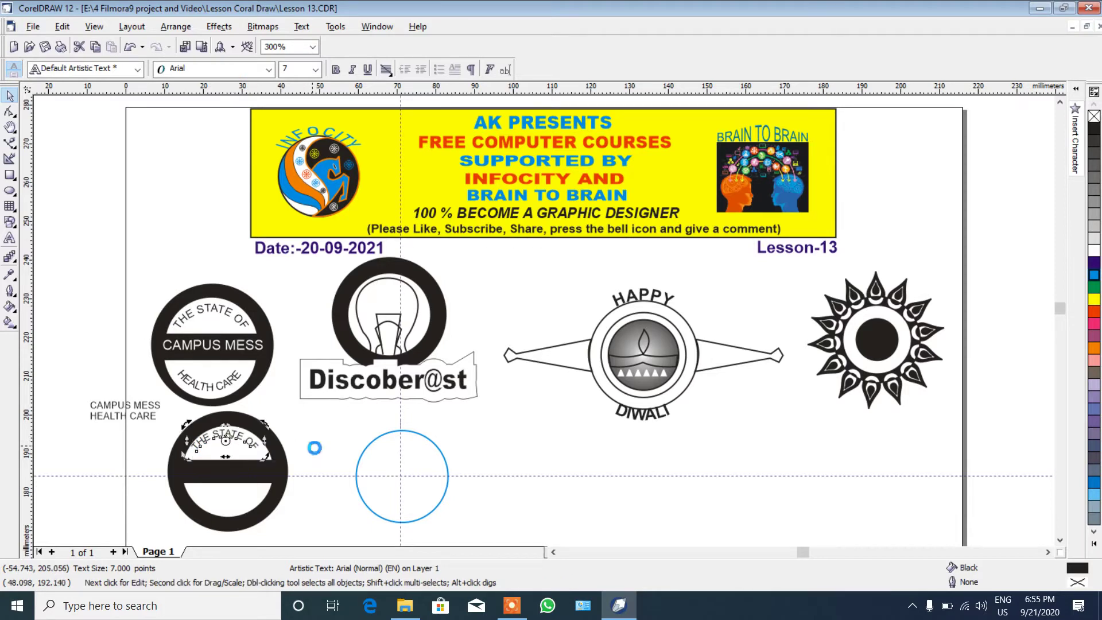
click(276, 517)
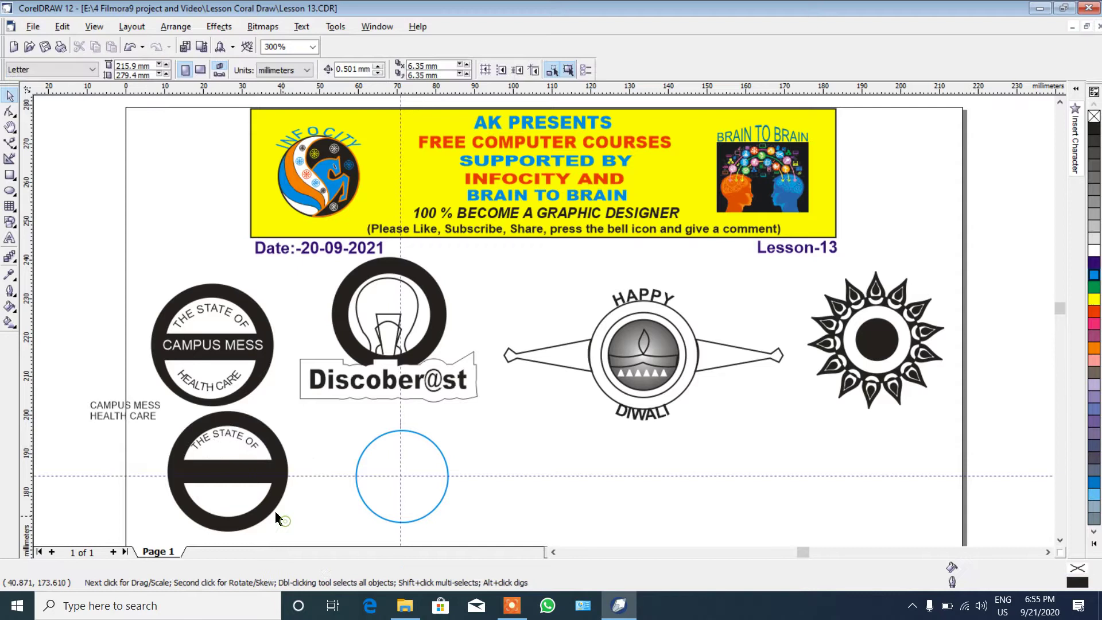
Add a vertical guideline through the trimmed ring's centre and nudge "THE STATE OF" right by about 0.5 mm to centre it.
click(228, 489)
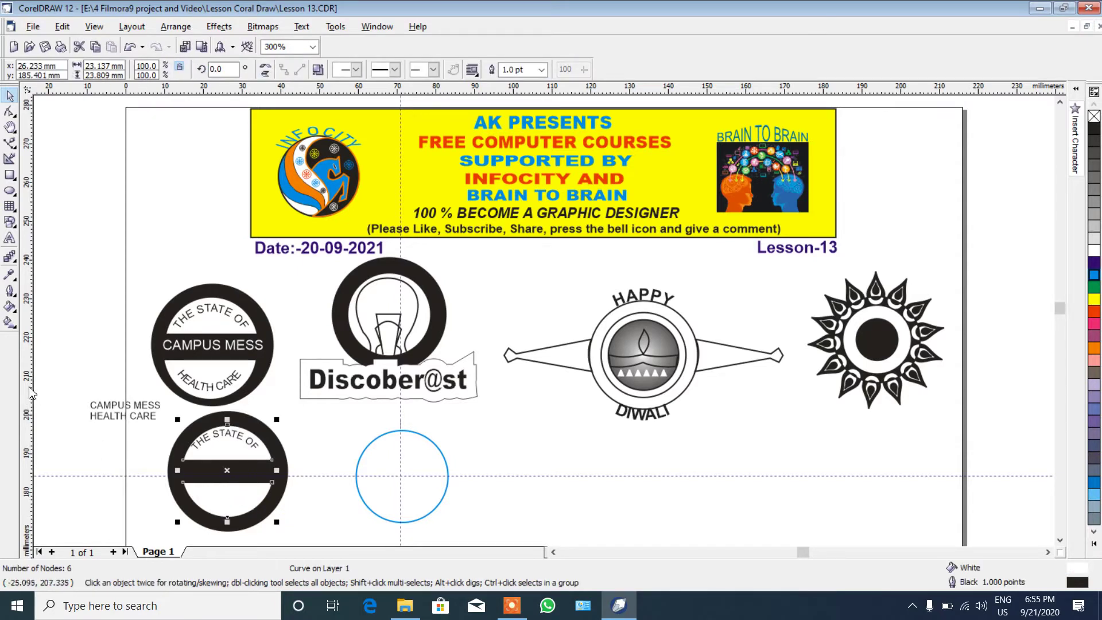
drag(29, 391, 232, 493)
click(237, 442)
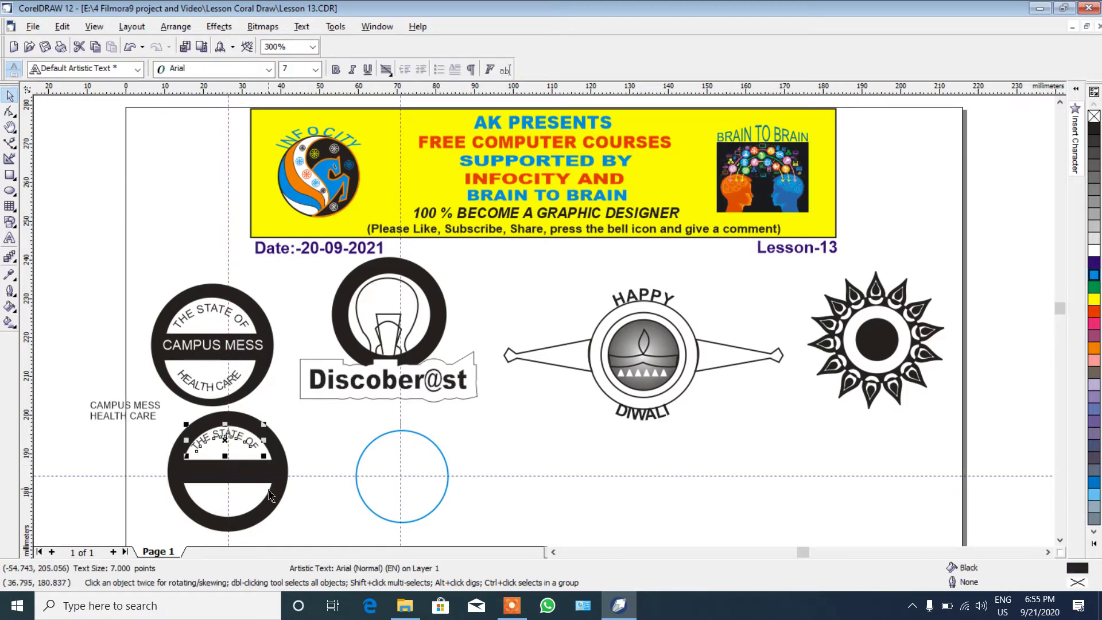
key(Right)
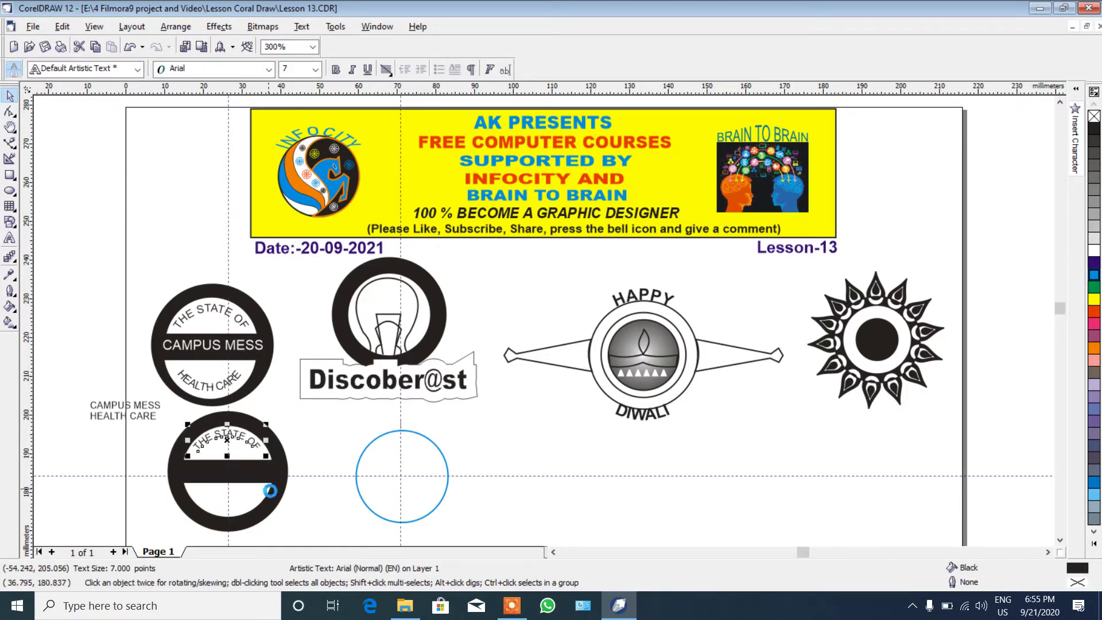
Fit "HEALTH CARE" to the cyan circle, placed along the lower arc and flipped to the inner side to read upright.
click(435, 447)
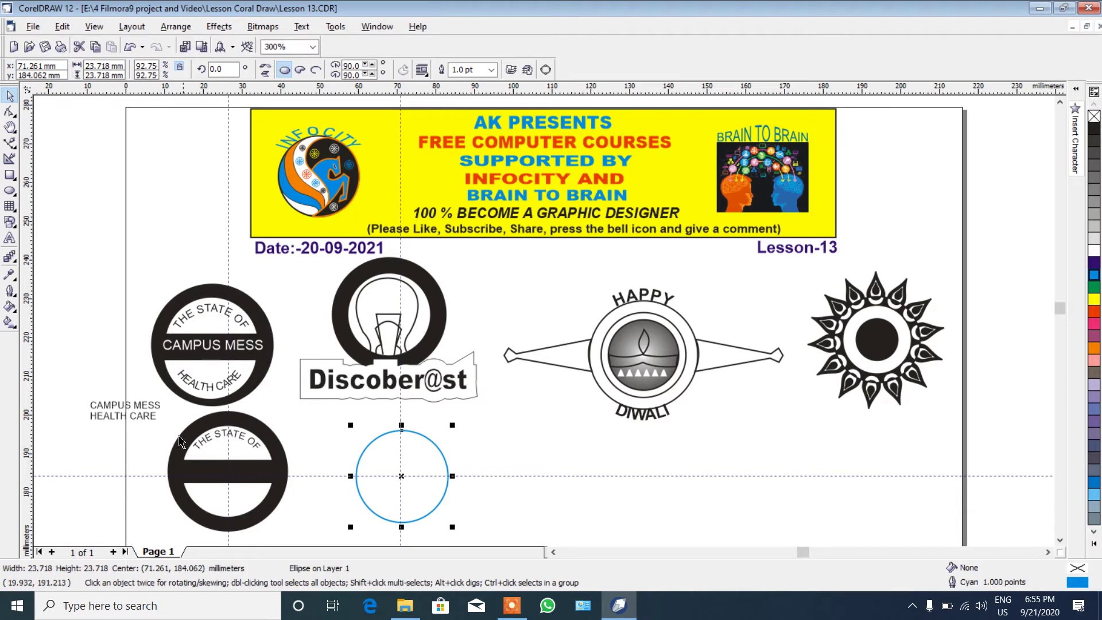
shift+click(135, 419)
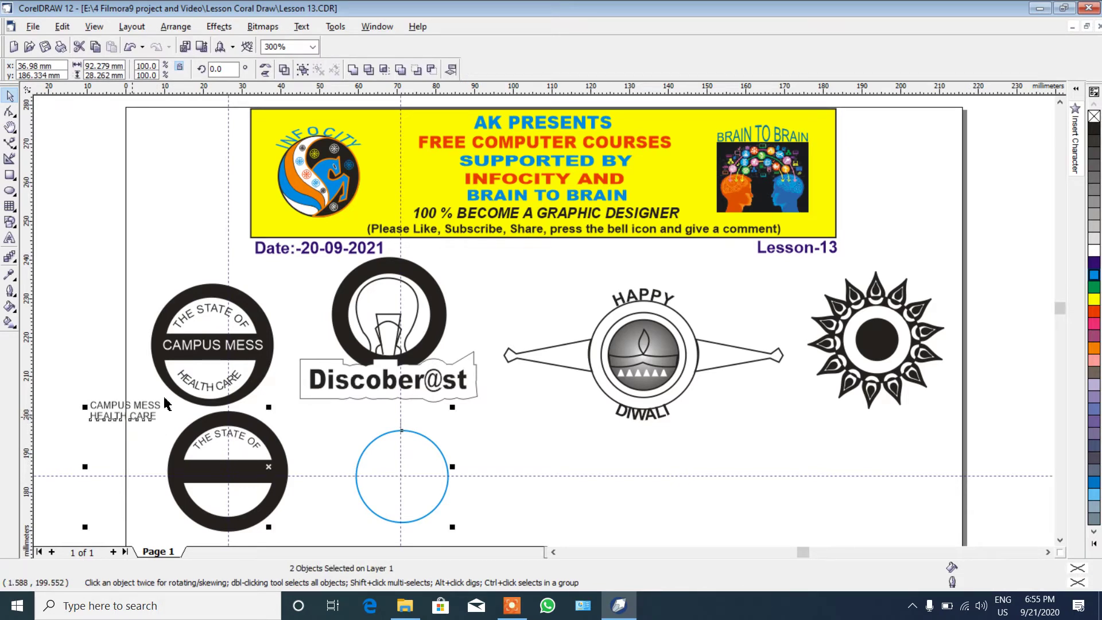
click(301, 27)
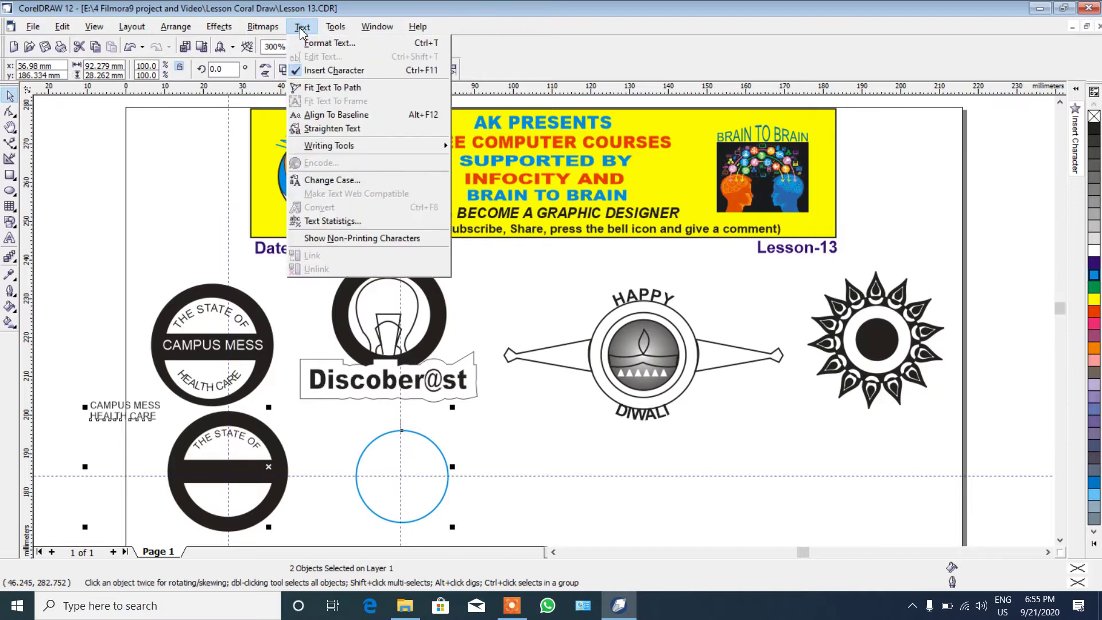
click(320, 88)
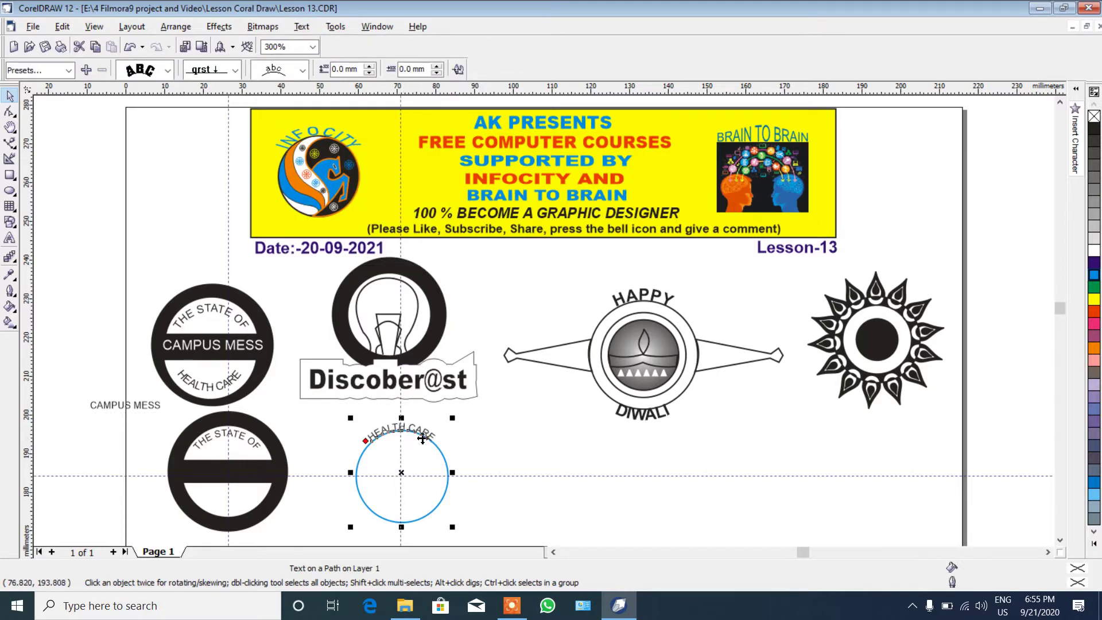
click(304, 75)
click(284, 122)
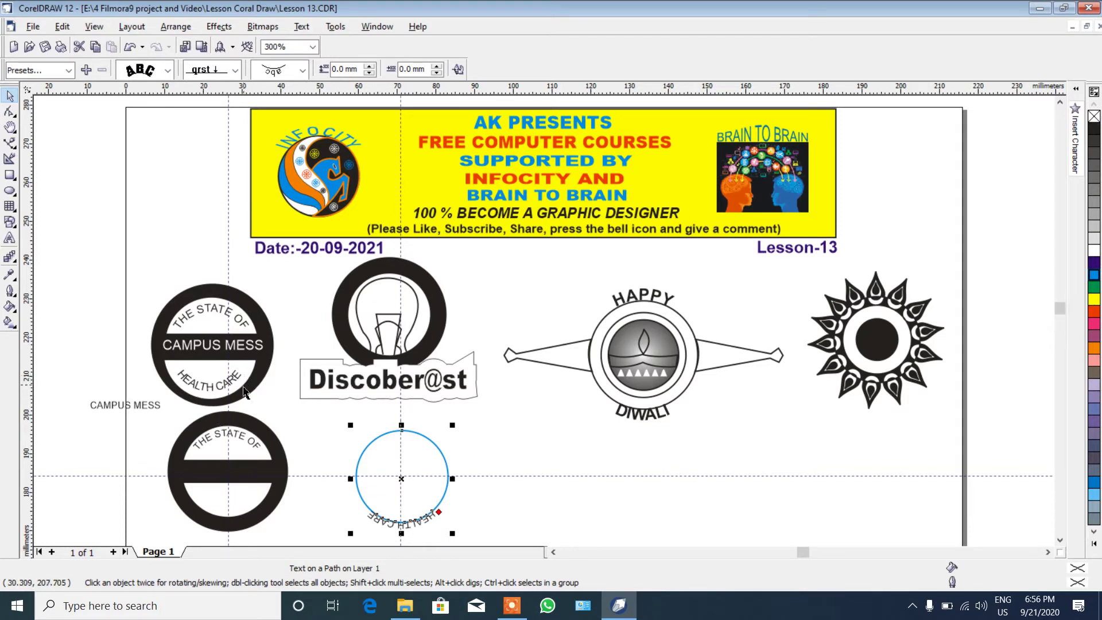
click(458, 70)
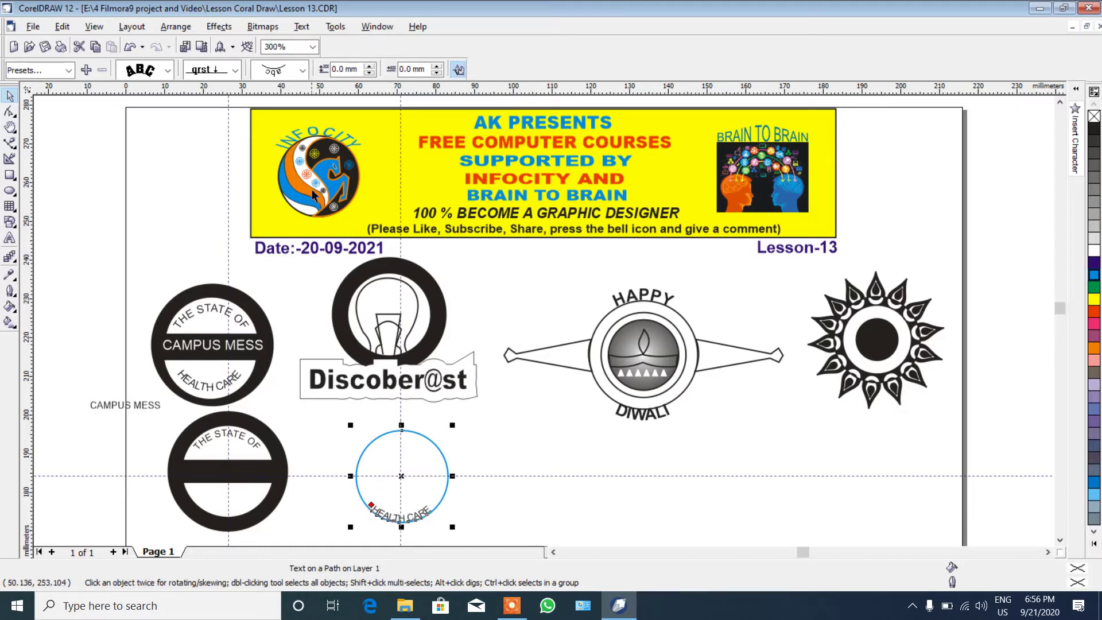
Set the distance of the curved "HEALTH CARE" text from its path to 1.5 mm.
click(370, 67)
click(371, 67)
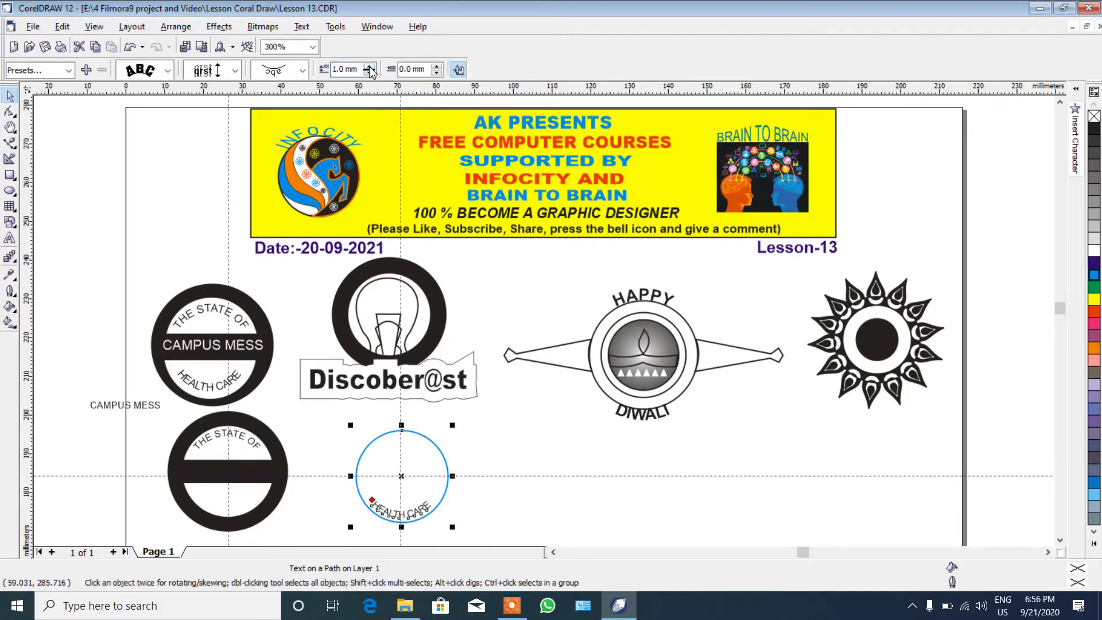
click(370, 67)
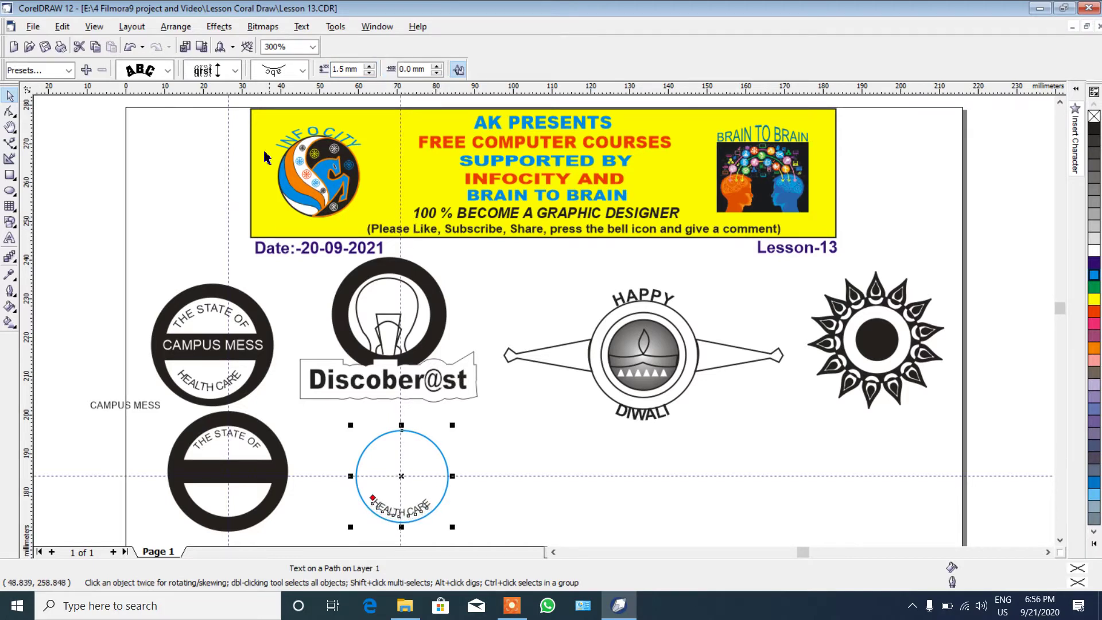
Break the curved "HEALTH CARE" text apart from the circle and centre it in the trimmed ring's lower white segment.
click(186, 29)
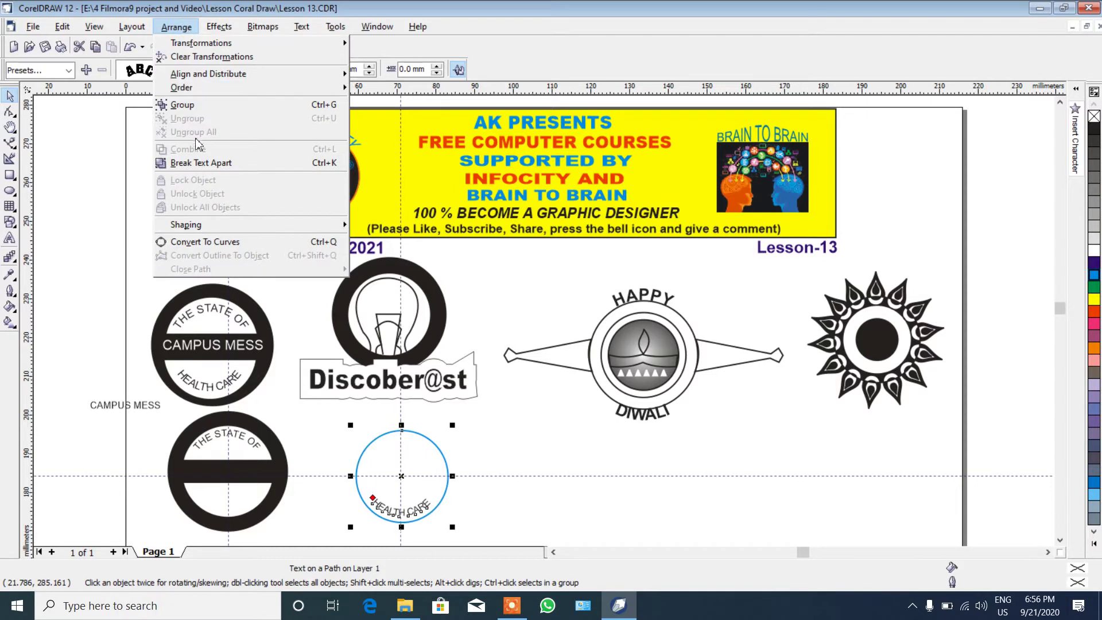
click(229, 163)
click(533, 441)
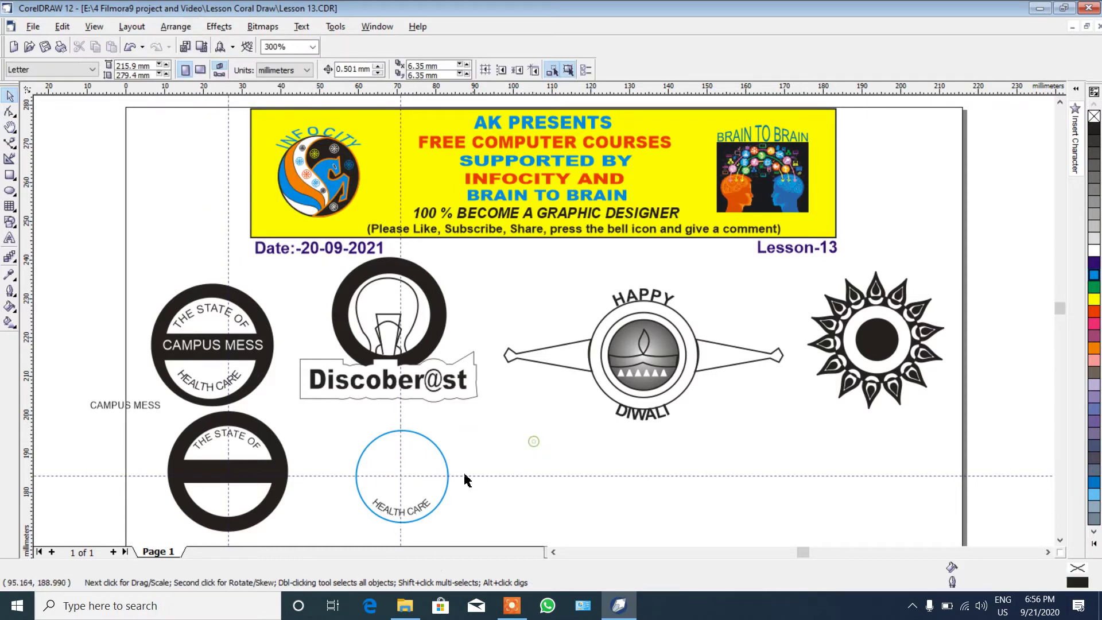
click(401, 511)
drag(401, 511, 230, 505)
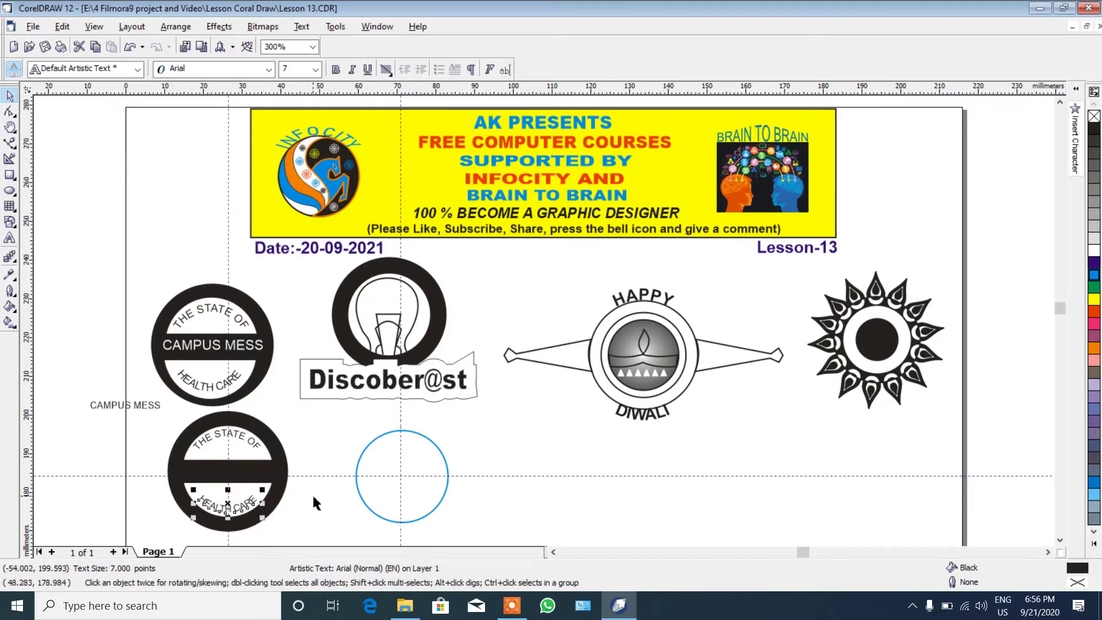
click(315, 505)
Move the straight "CAMPUS MESS" text onto the black middle band, fill it white and enlarge it to nearly span the band.
click(132, 406)
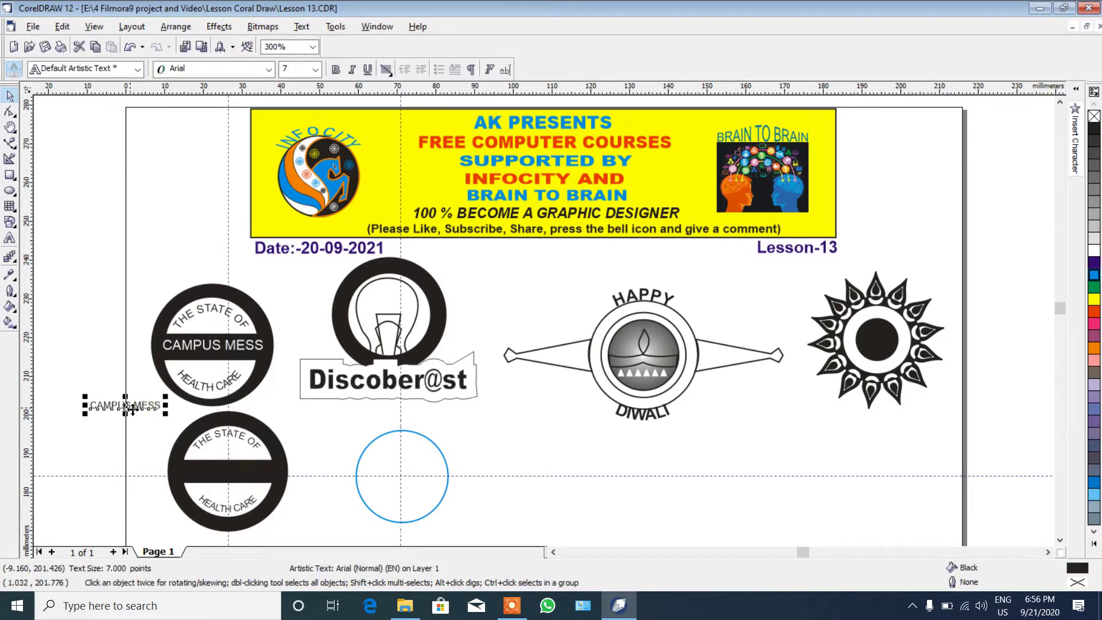
drag(132, 408, 229, 474)
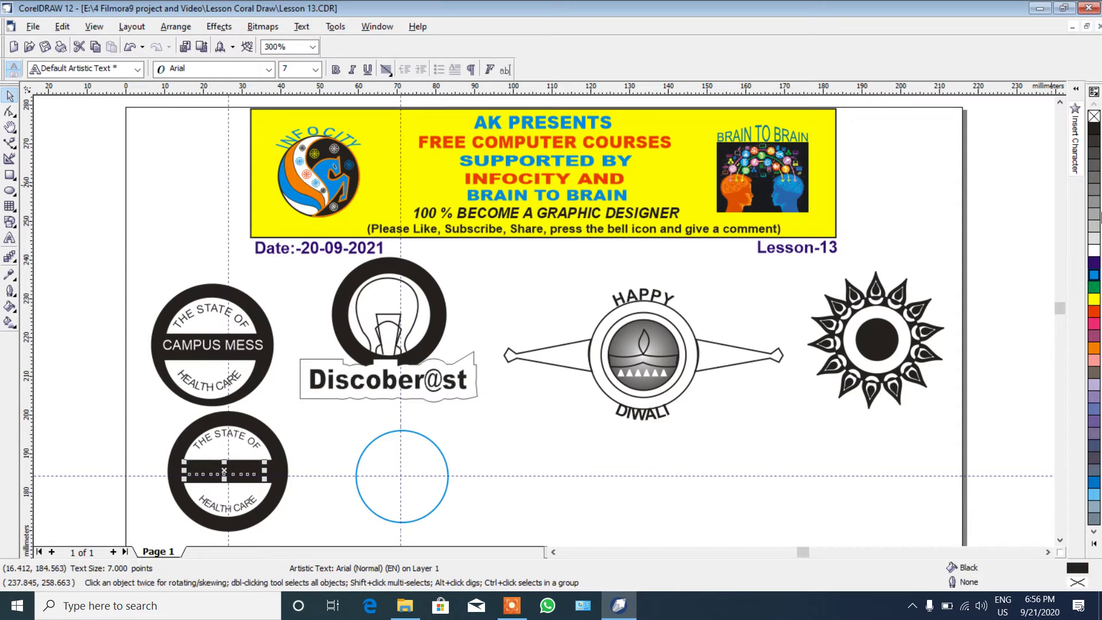
click(1095, 251)
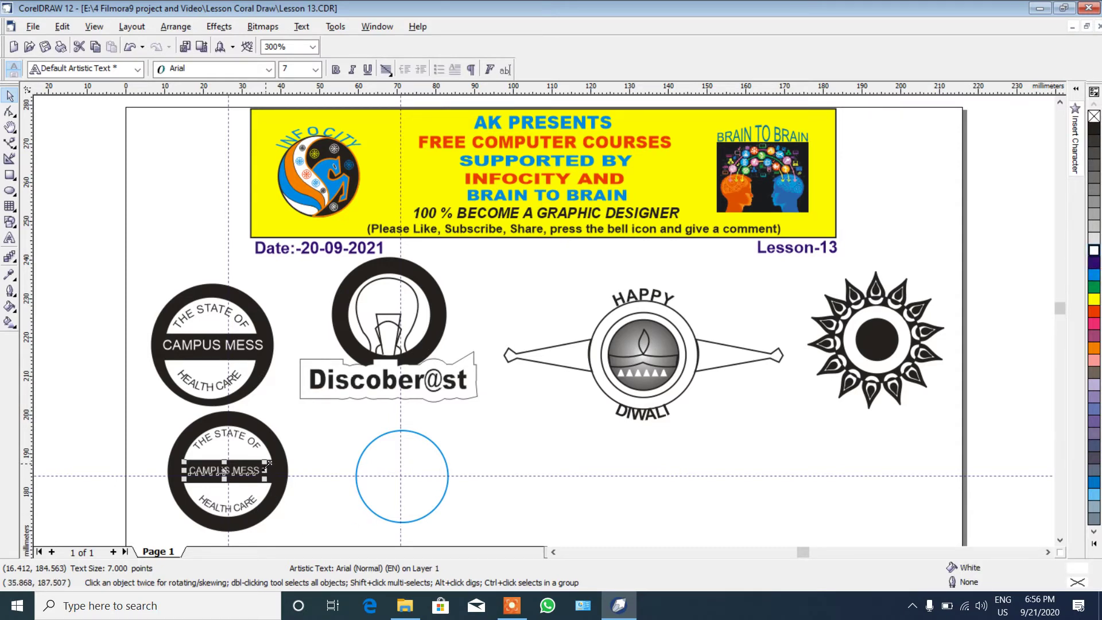
drag(269, 462, 306, 466)
click(321, 451)
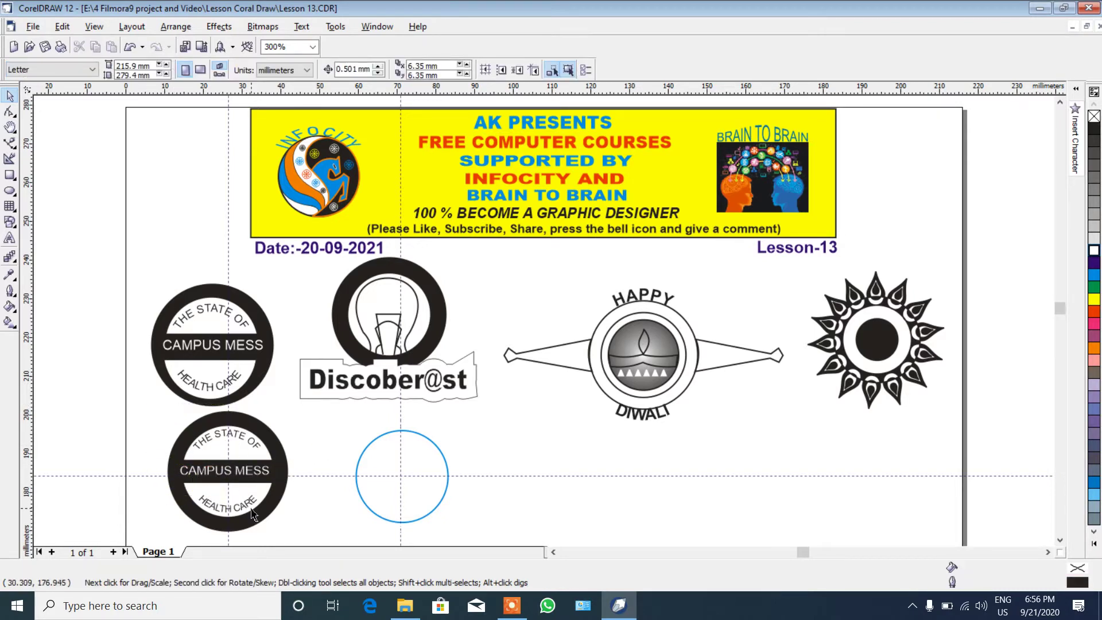
Group the trimmed ring with its three text lines into one object.
drag(150, 404, 309, 541)
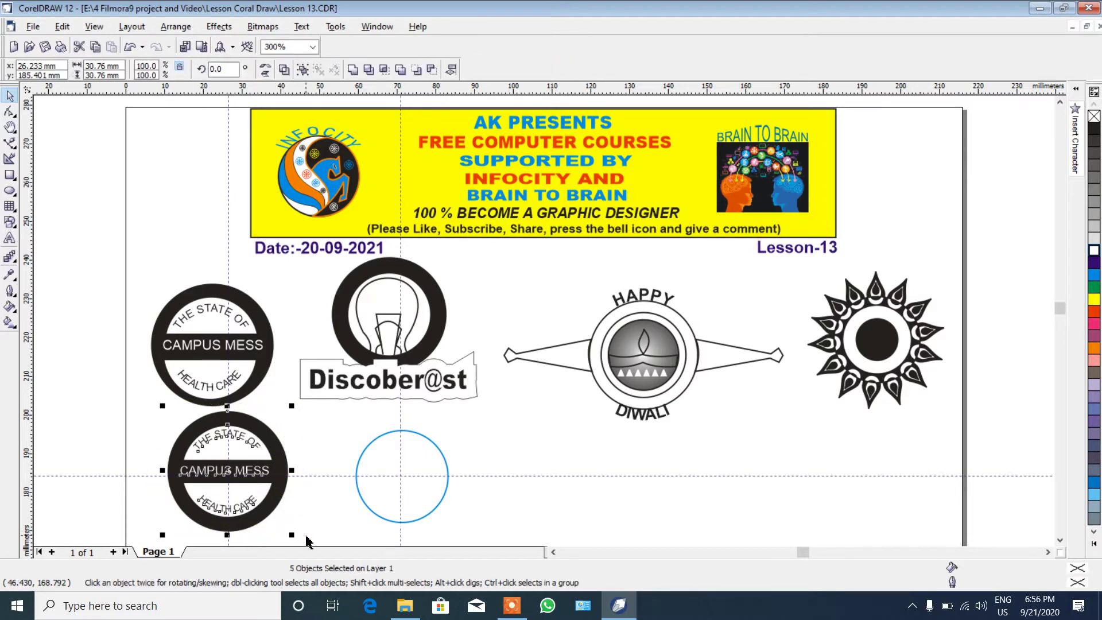
click(173, 27)
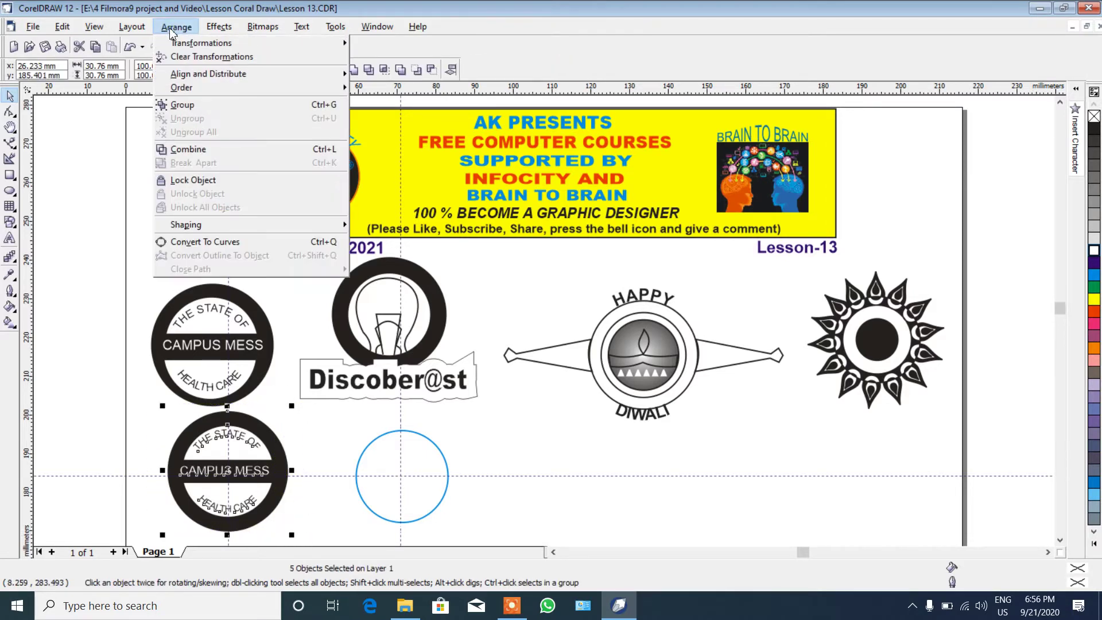
click(198, 112)
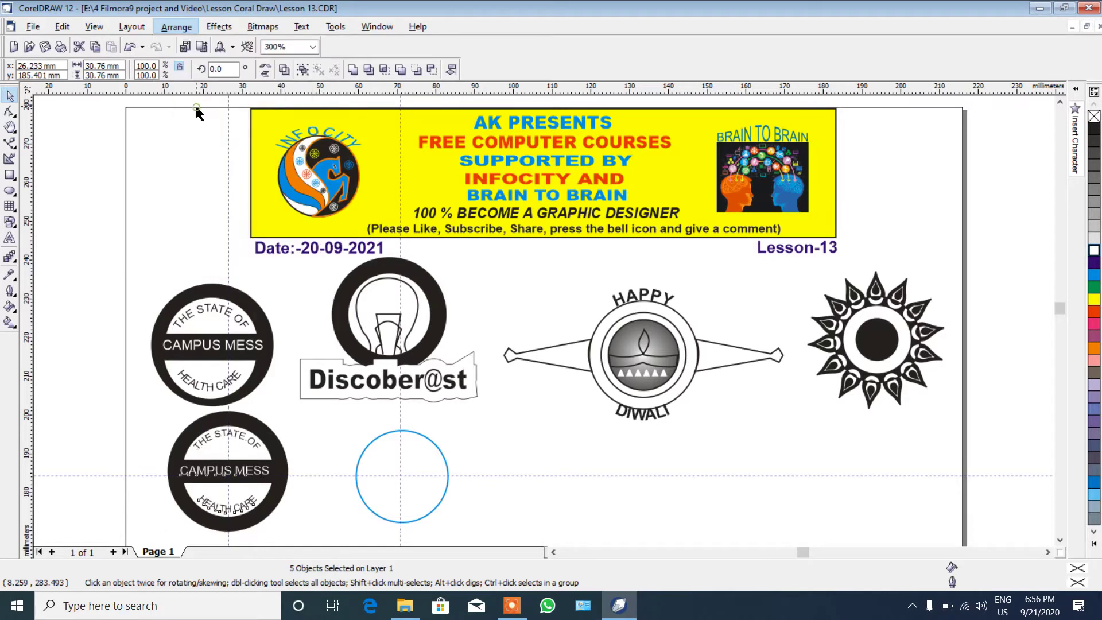
Enlarge the cyan circle to about 26.7 mm in diameter and nudge it up by about 3 mm.
click(438, 449)
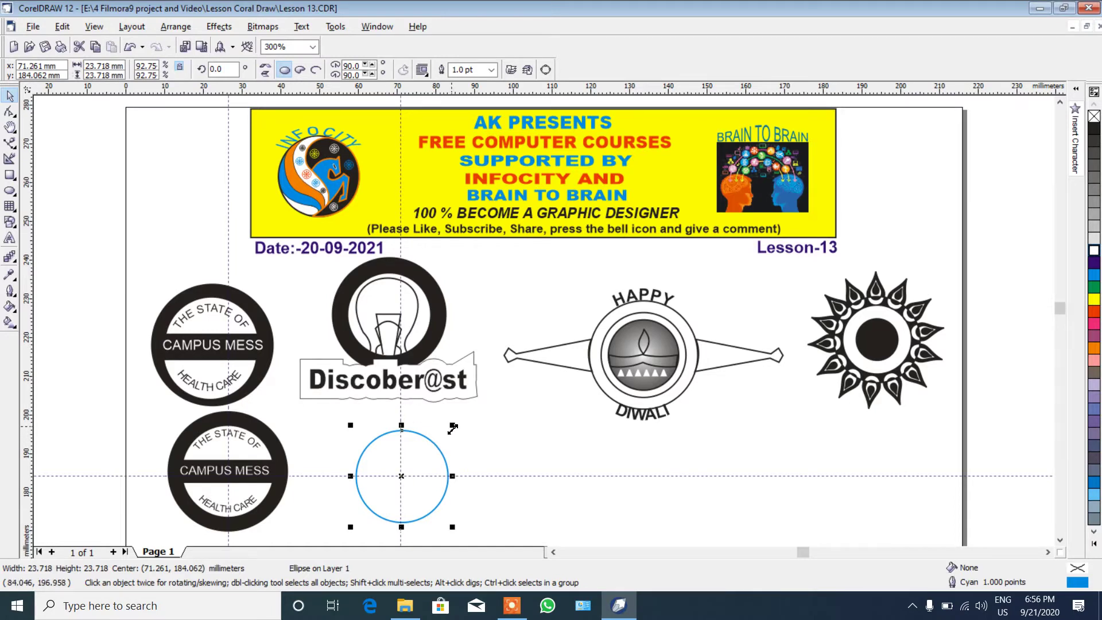
drag(453, 429, 463, 415)
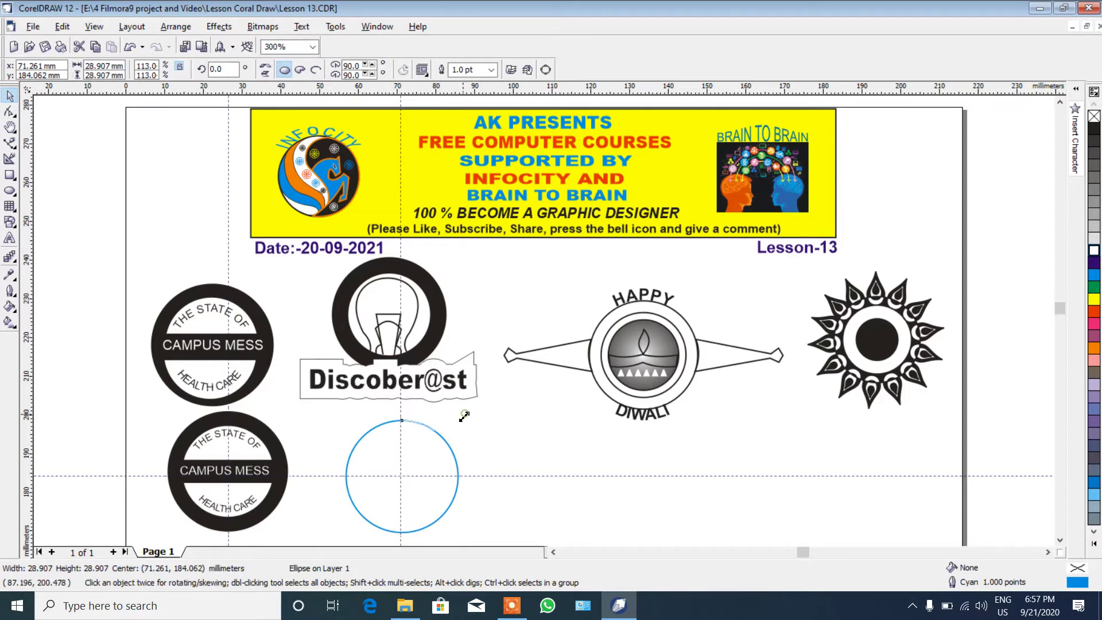
drag(463, 416, 457, 423)
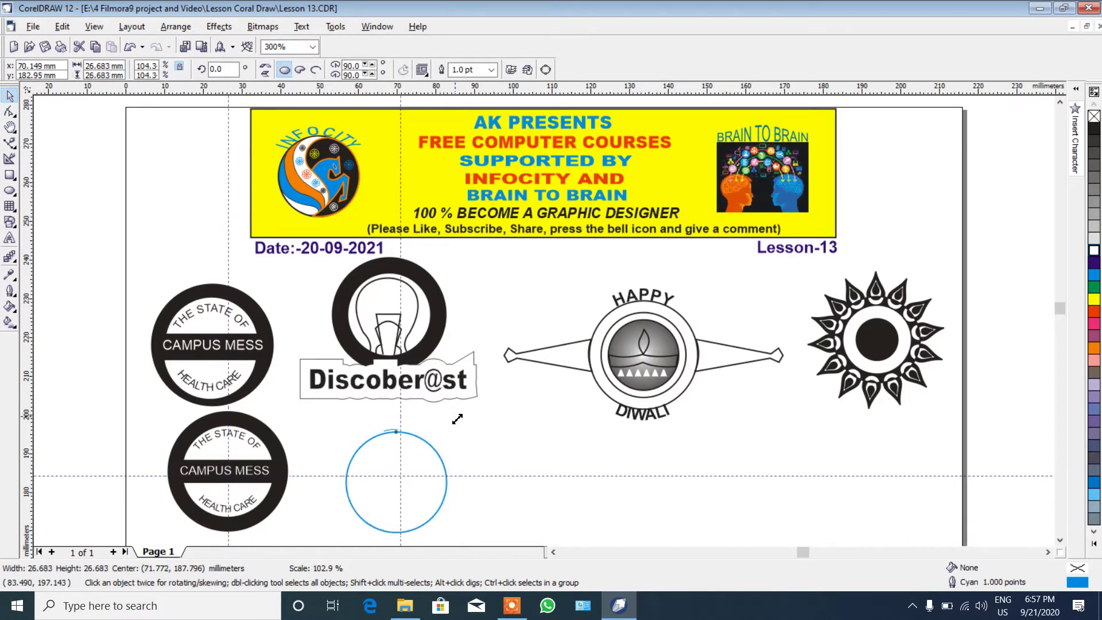
key(Up)
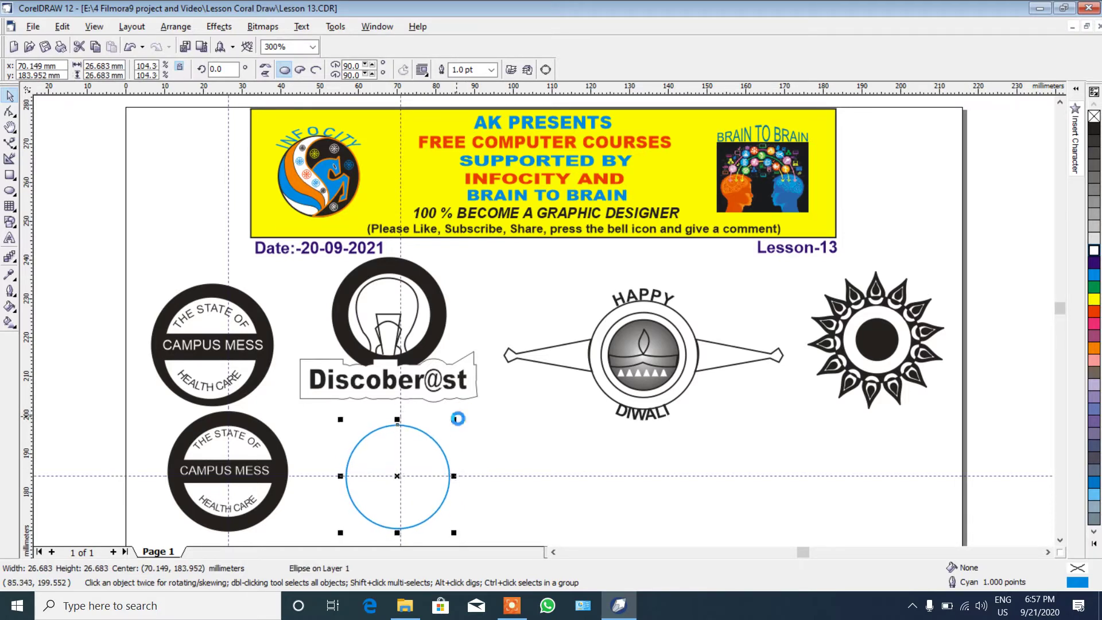
key(ctrl+Up)
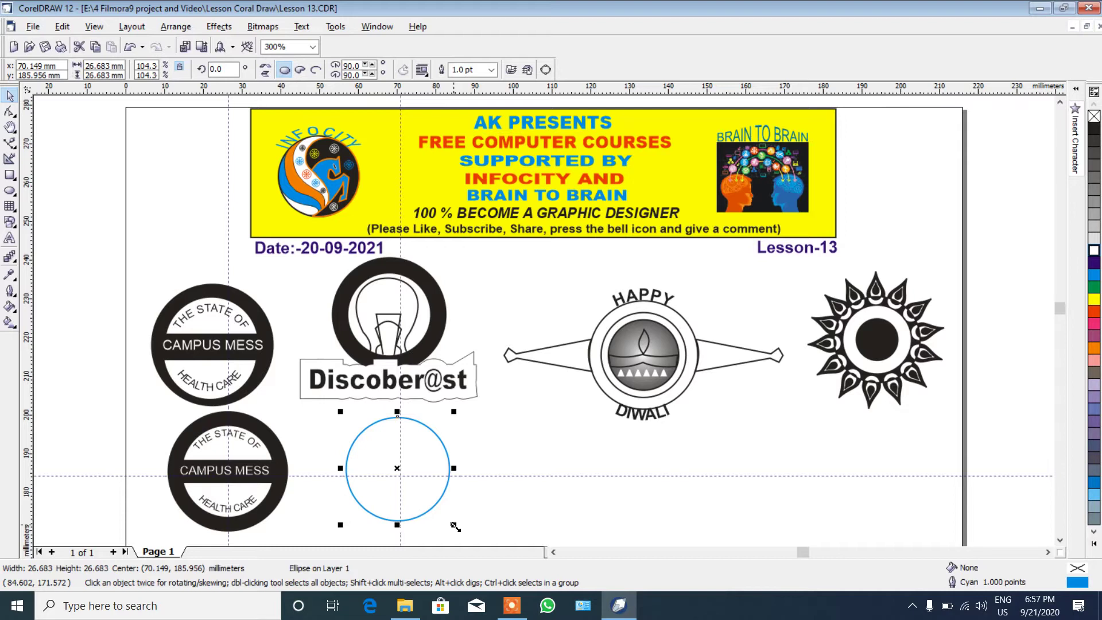
Make a concentric inner copy of the cyan circle about 18.9 mm in diameter, filled white, and fill the outer circle black.
drag(455, 527, 439, 520)
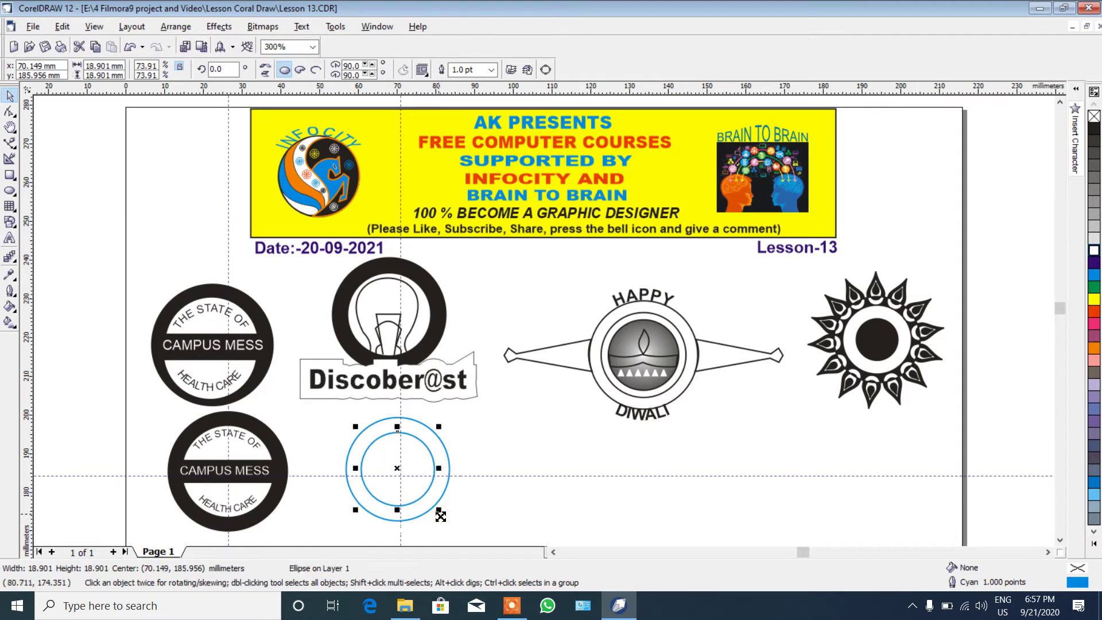
click(1094, 251)
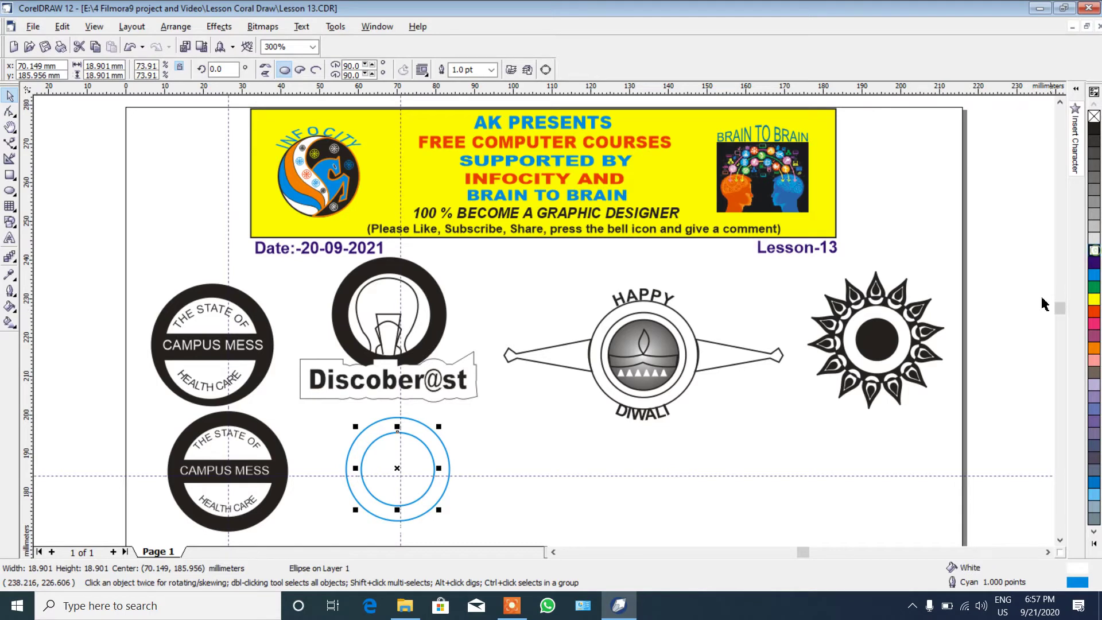
click(436, 436)
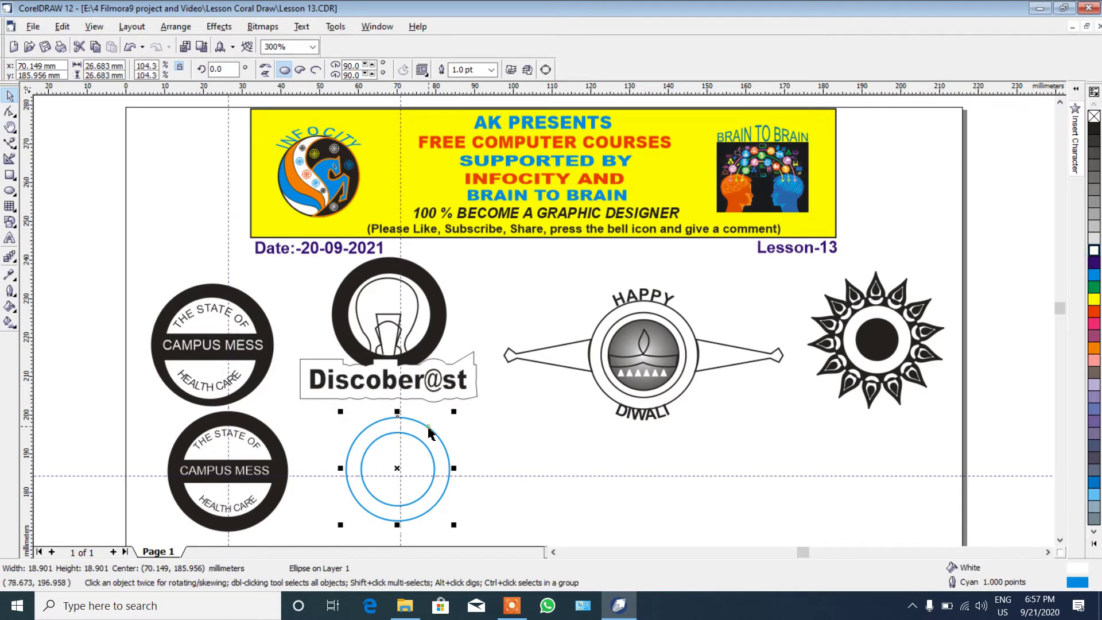
click(1095, 128)
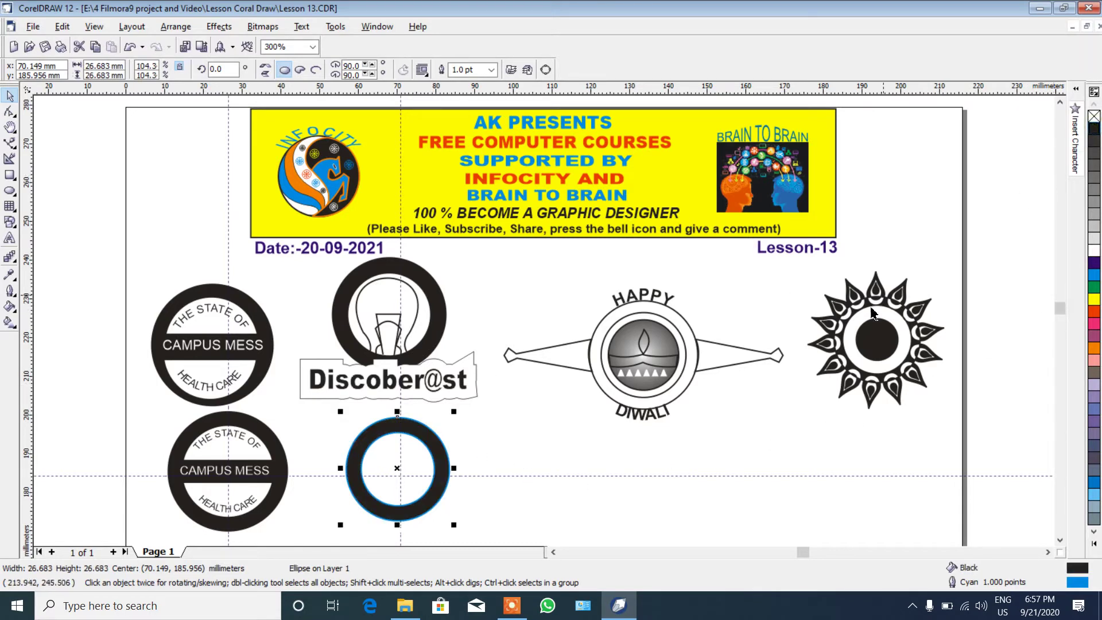
click(661, 459)
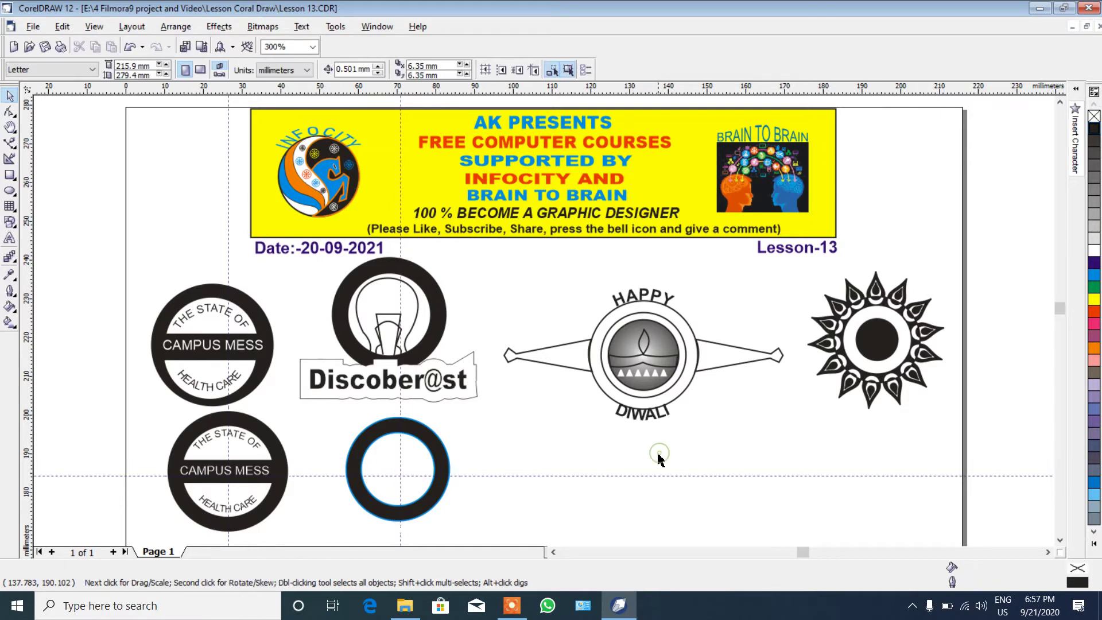
Set the outer circle's outline to black and the inner circle's outline to white.
click(426, 432)
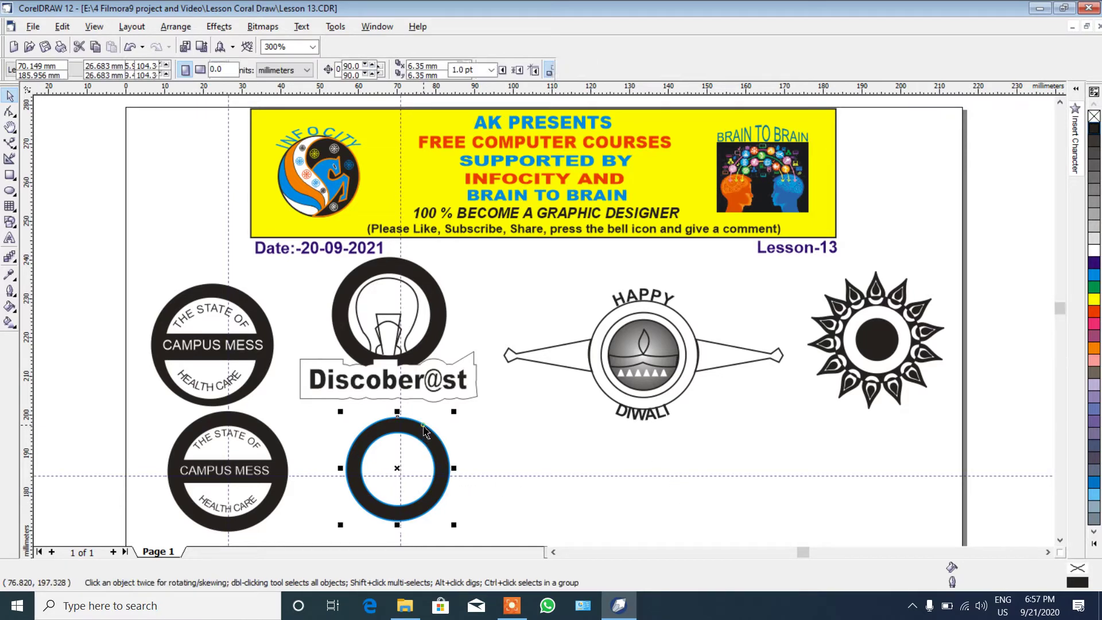
right_click(1094, 133)
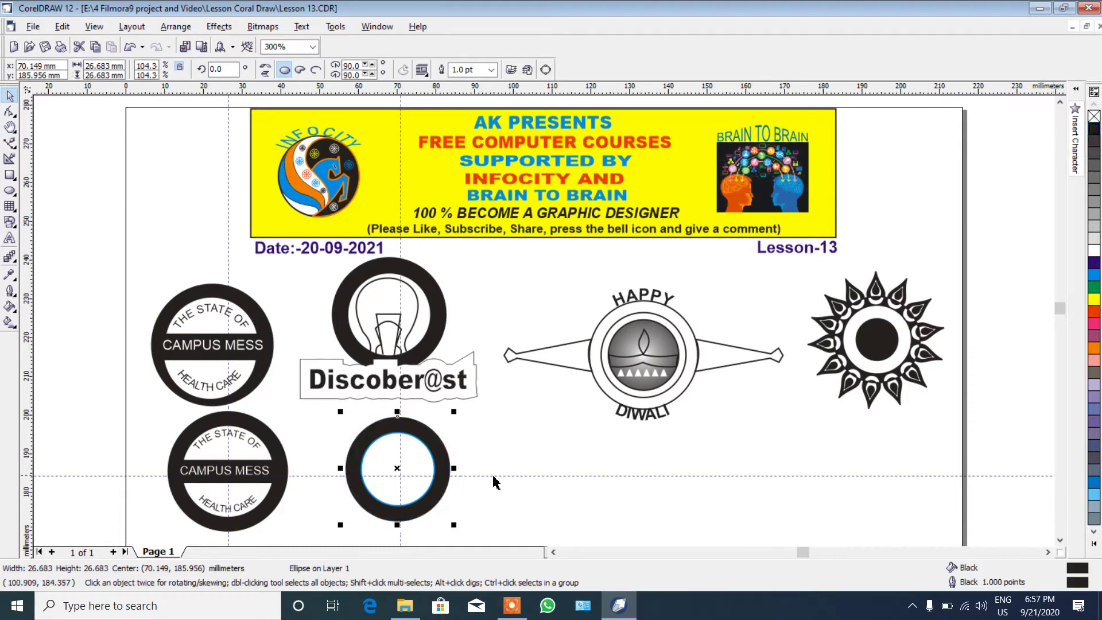
click(422, 470)
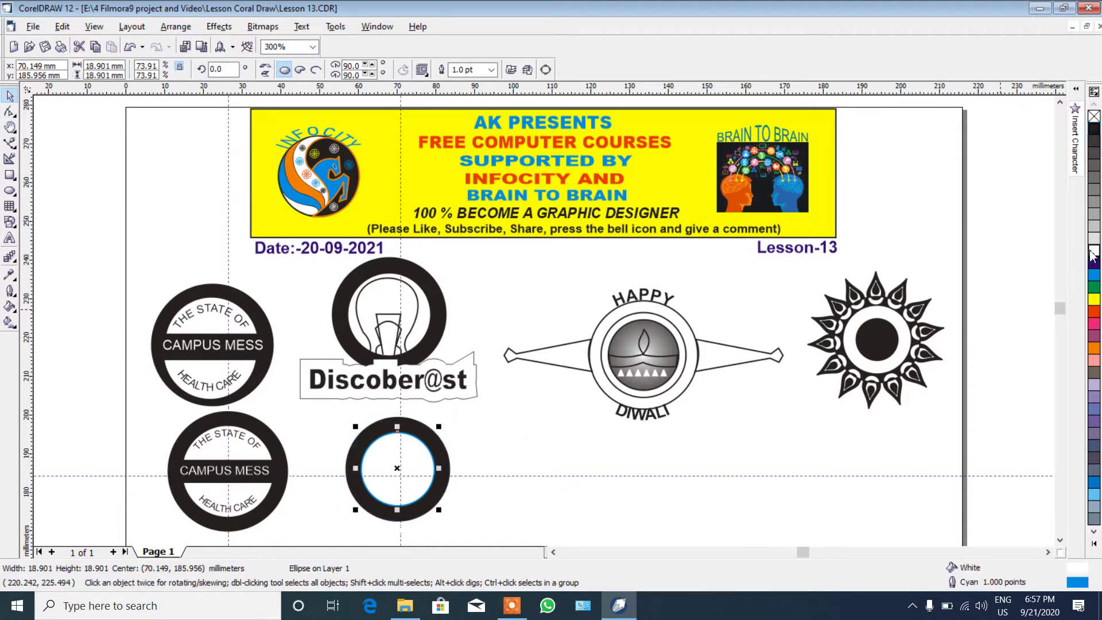
right_click(1095, 251)
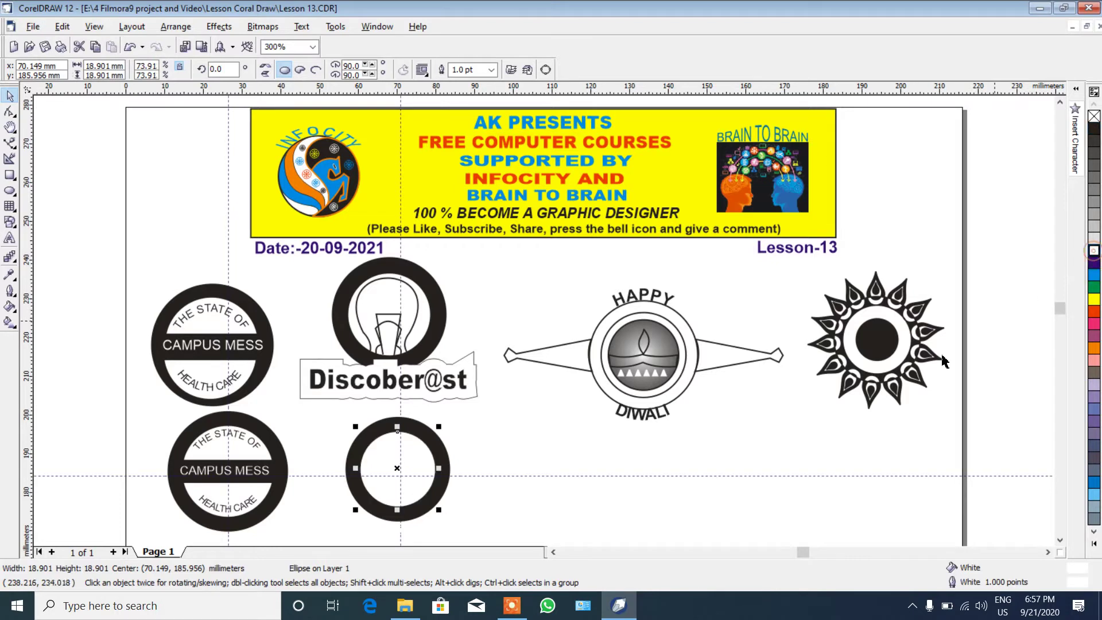
click(636, 464)
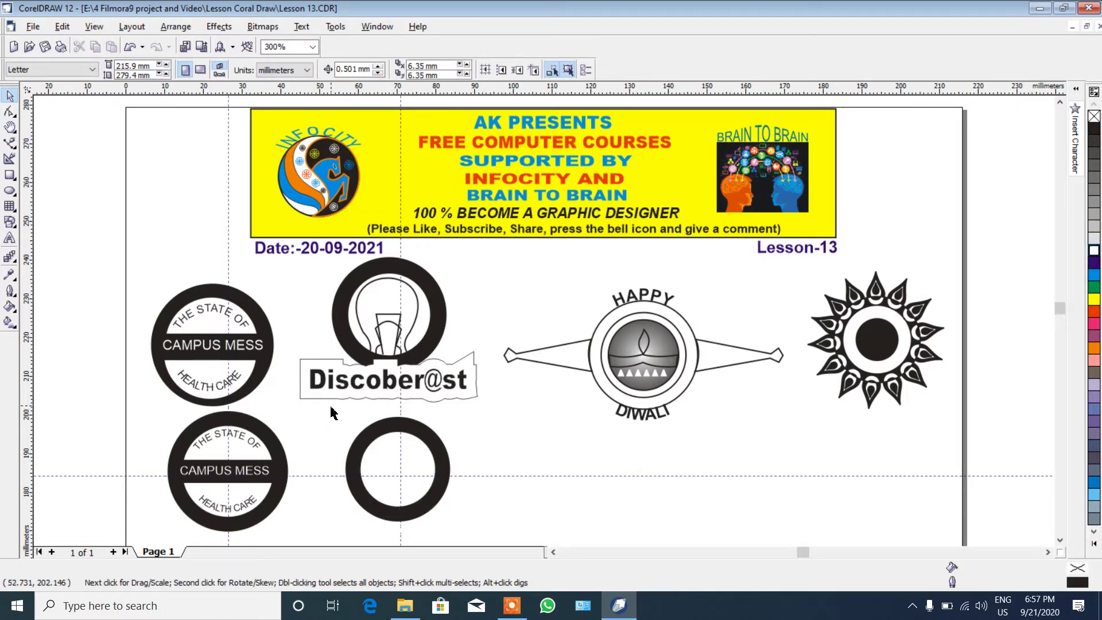
drag(331, 408, 522, 539)
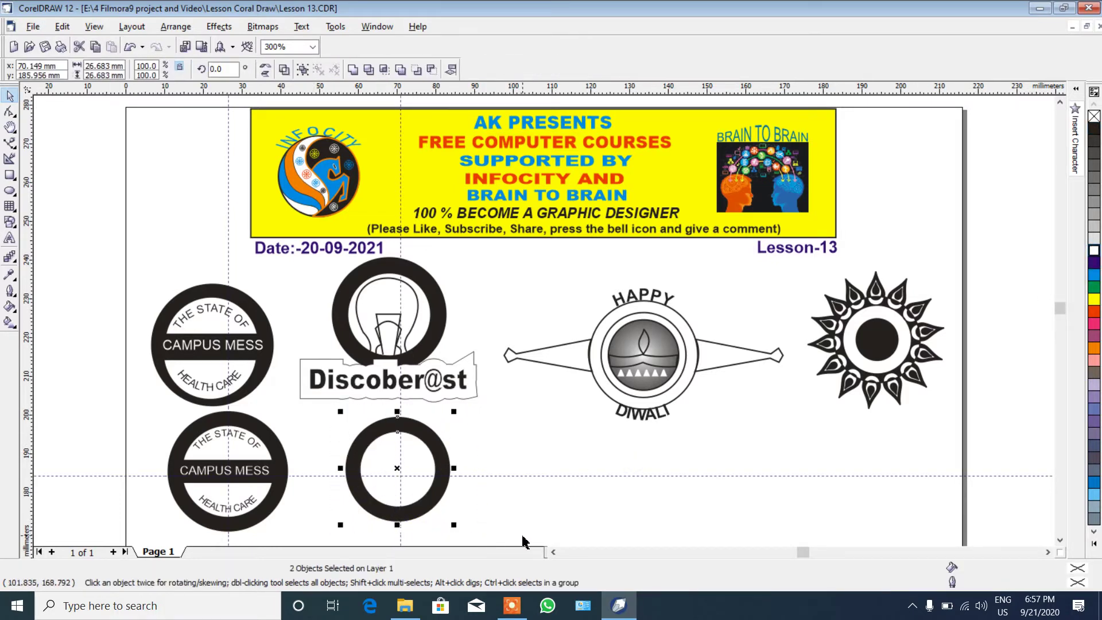
click(530, 507)
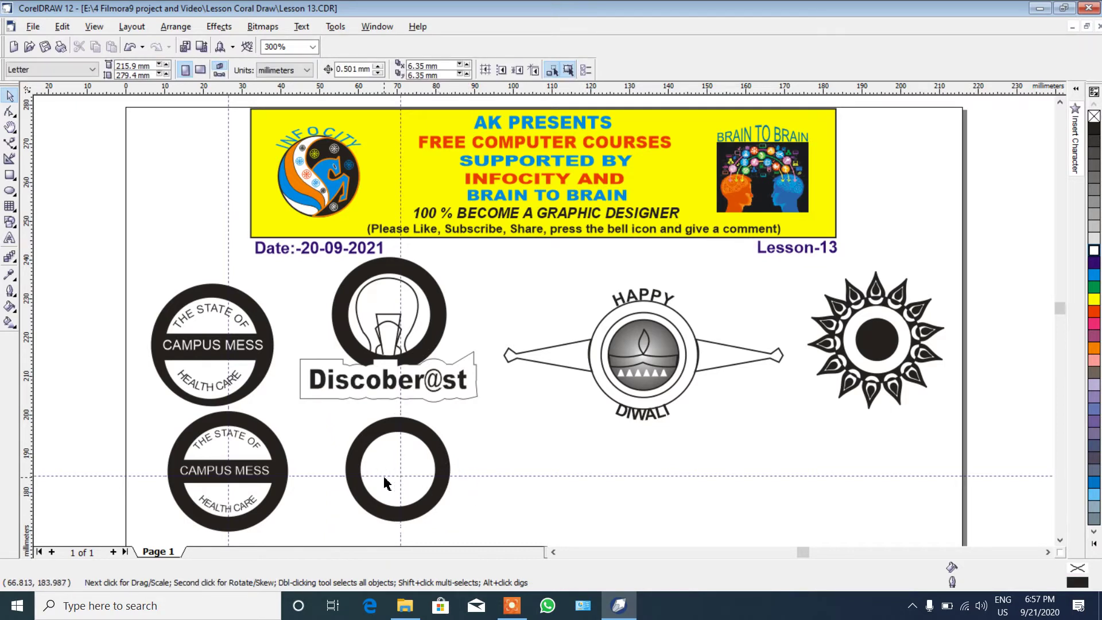
Select all guidelines on the page and delete them.
click(62, 27)
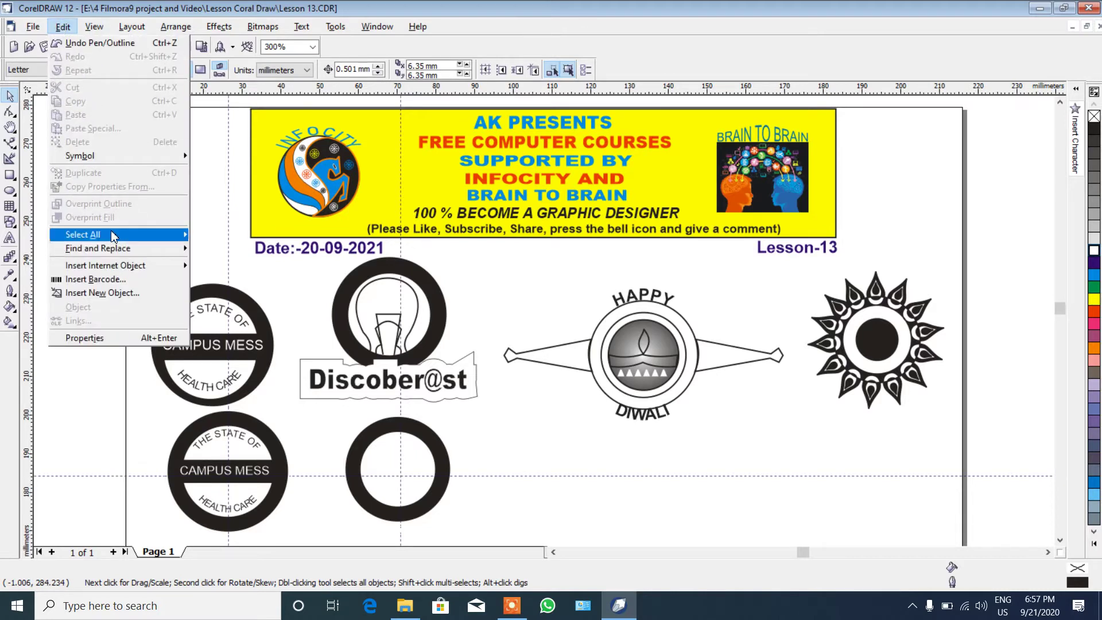
mouse_move(115, 237)
click(227, 265)
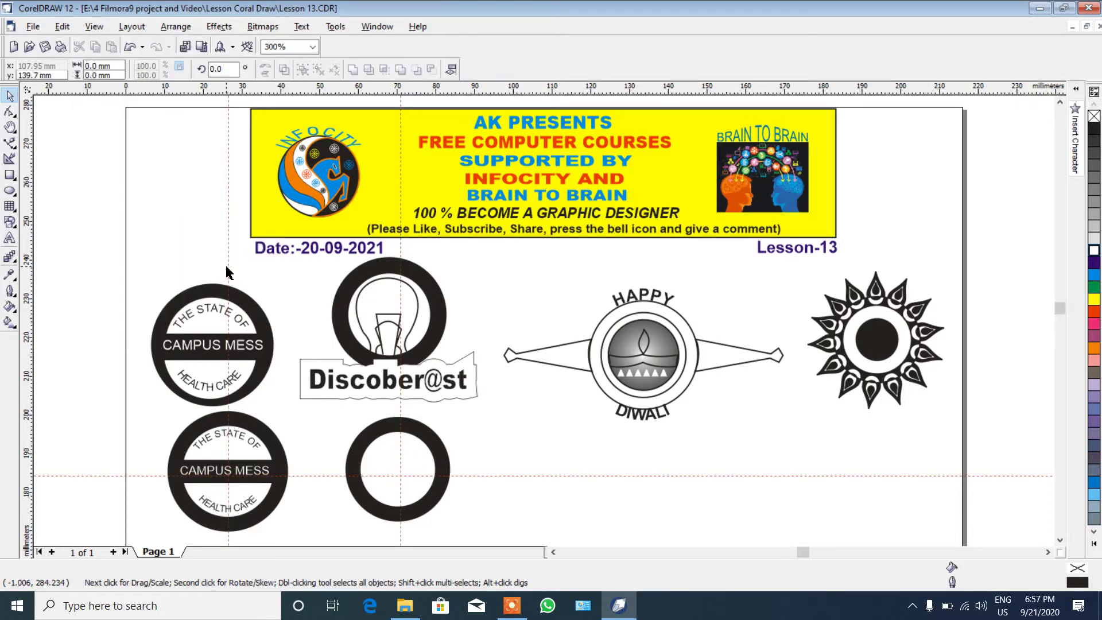
key(Delete)
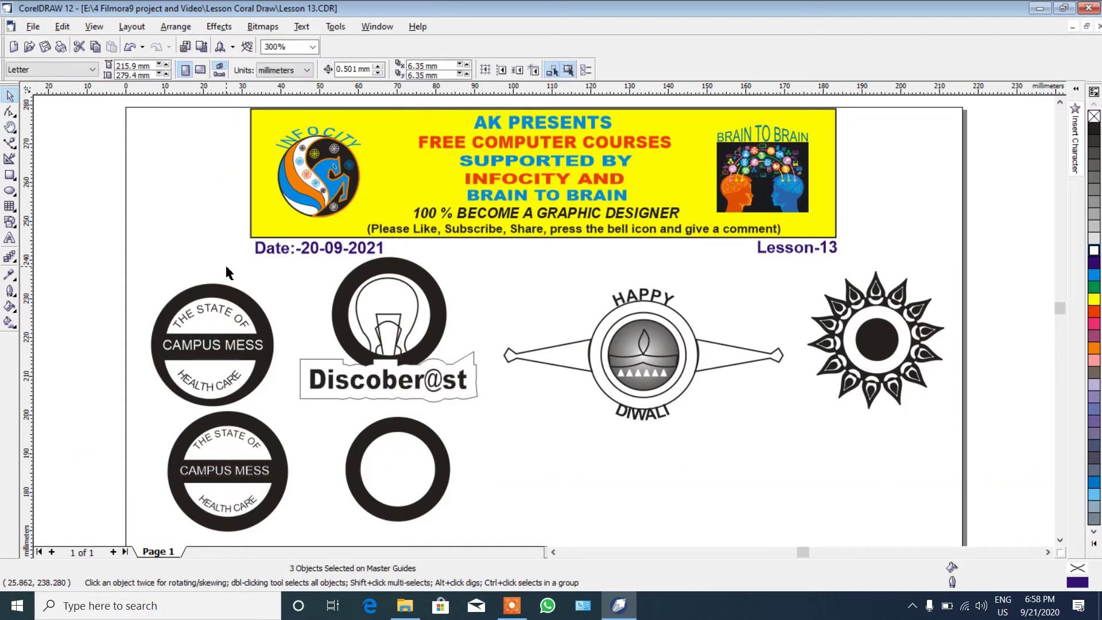
Add a horizontal and a vertical guideline crossing at the centre of the new black ring.
click(411, 469)
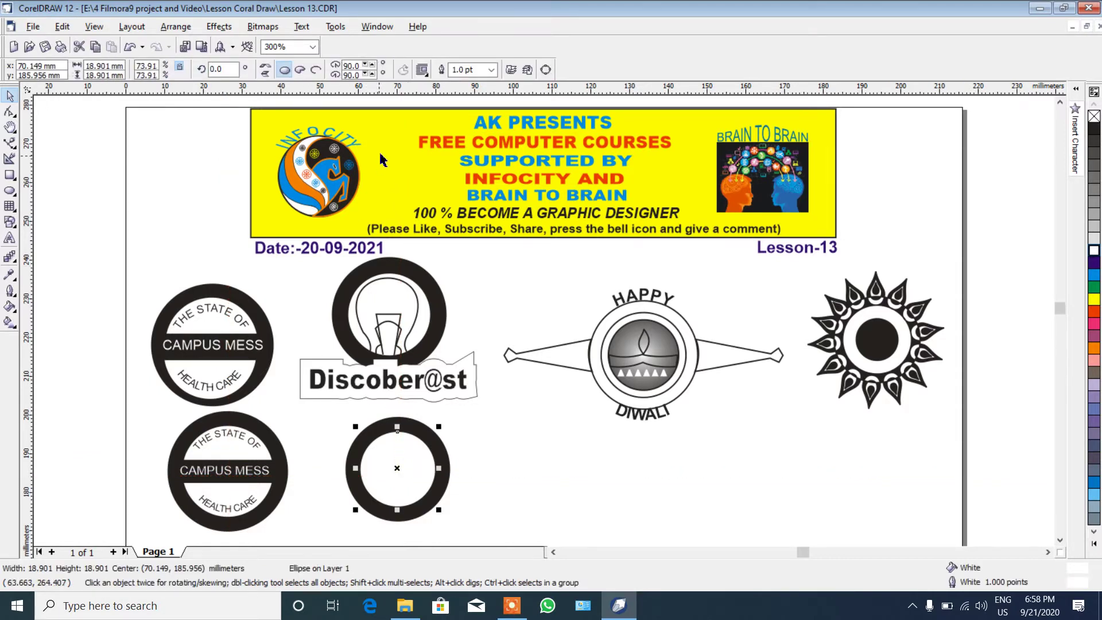
drag(390, 95, 395, 471)
click(404, 488)
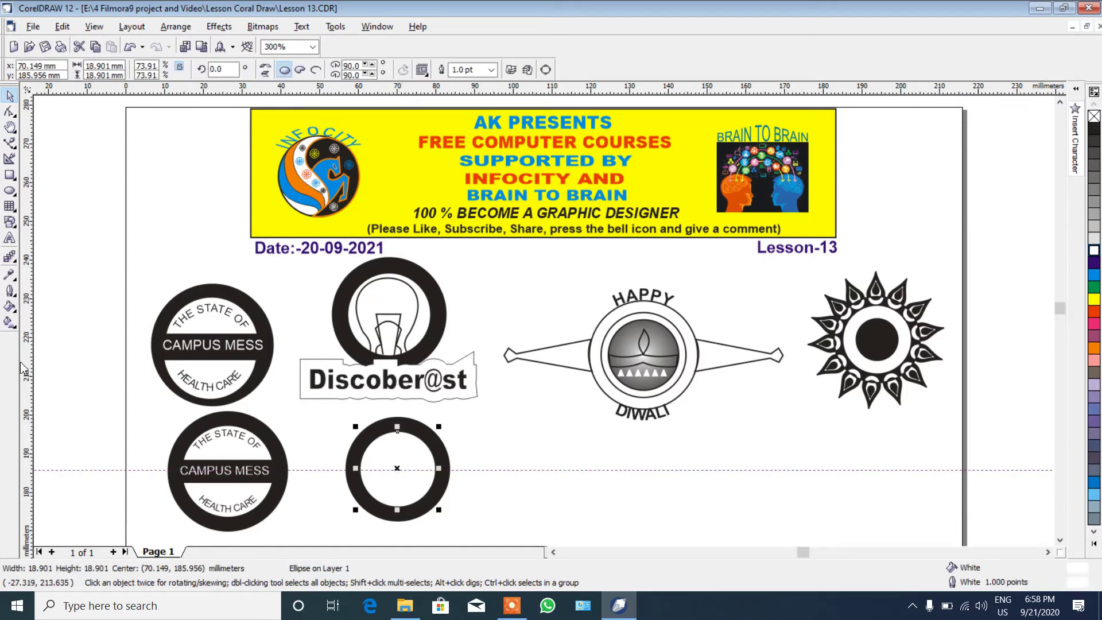
drag(22, 368, 401, 491)
click(405, 470)
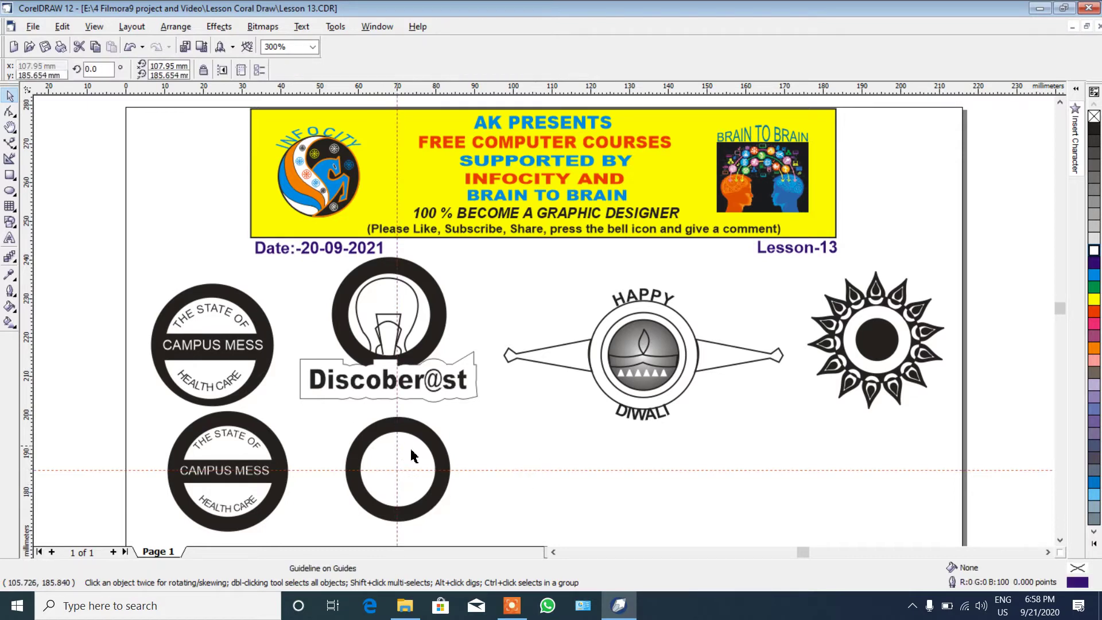
Group the new ring's two circles and lock the group in place.
drag(323, 410, 471, 538)
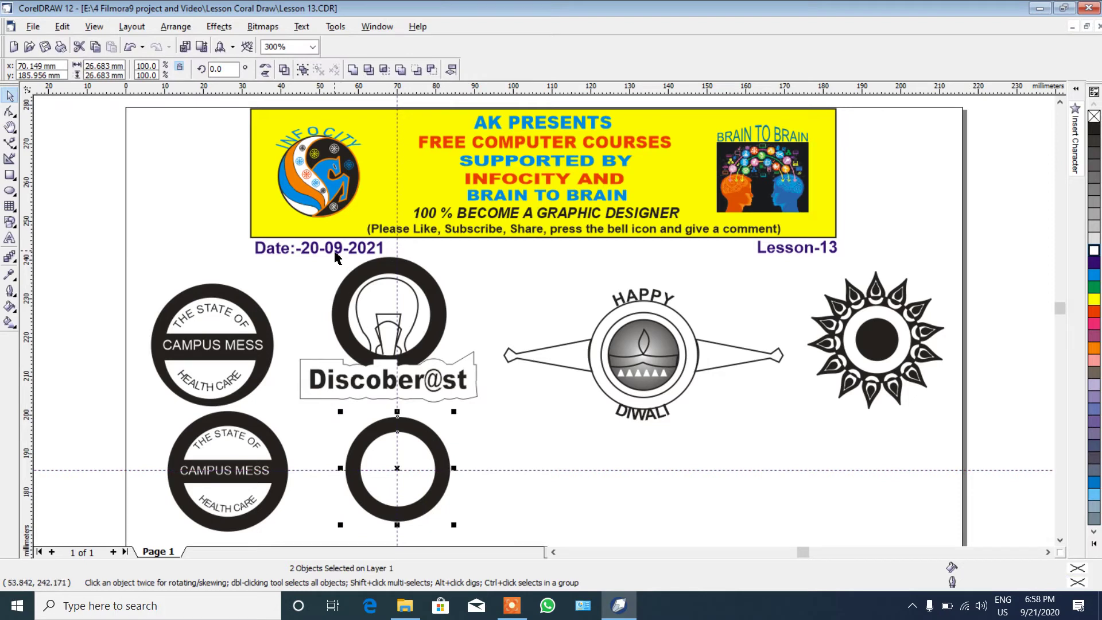
click(176, 27)
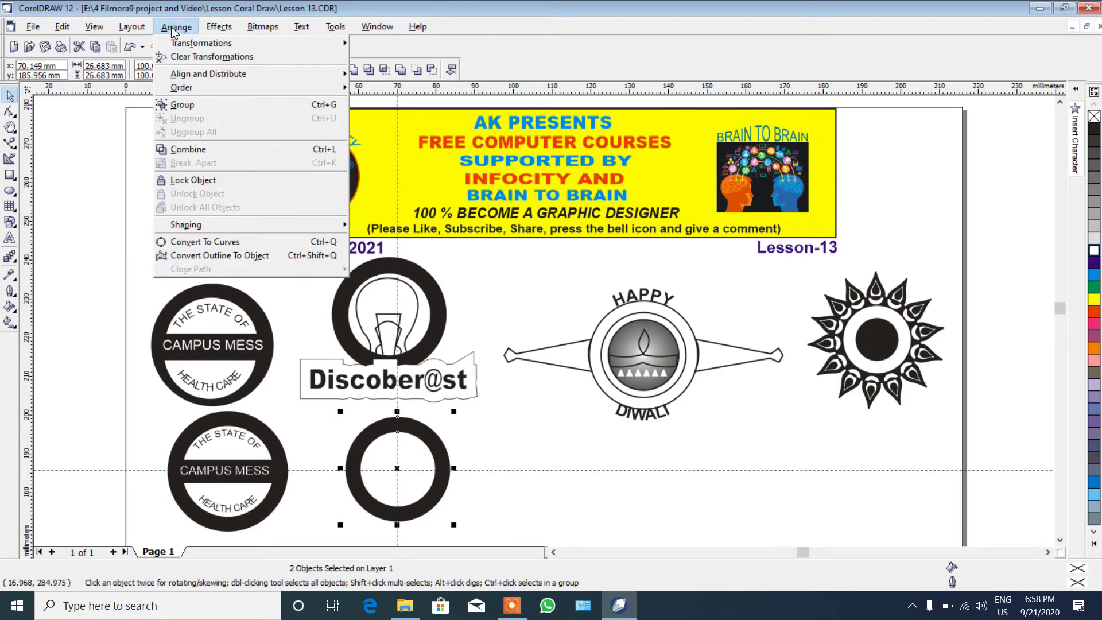
click(194, 107)
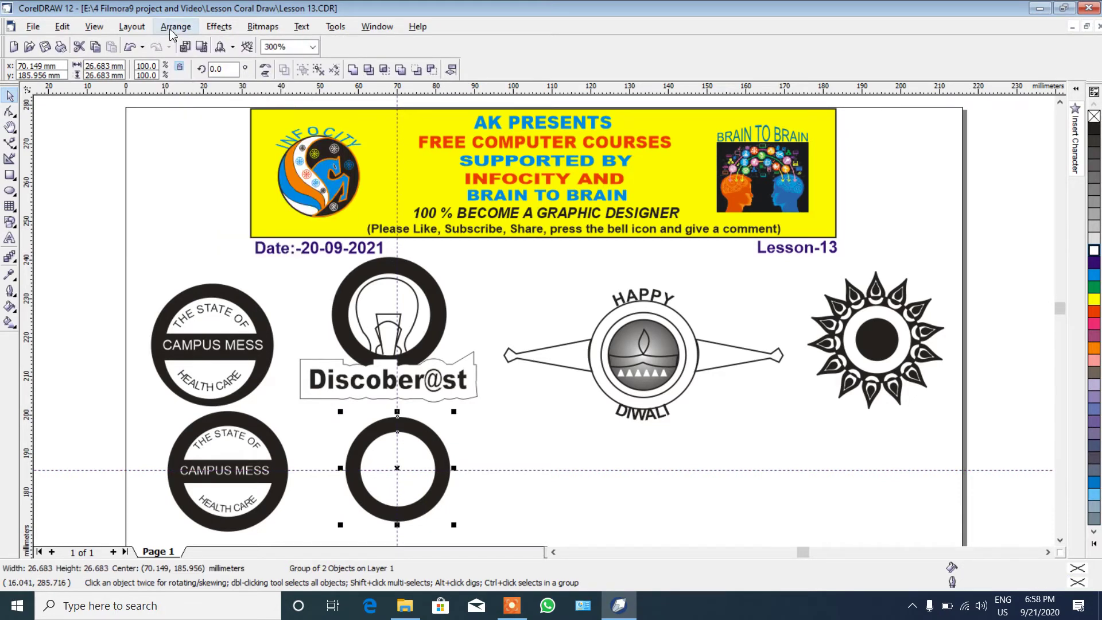
click(176, 26)
click(192, 183)
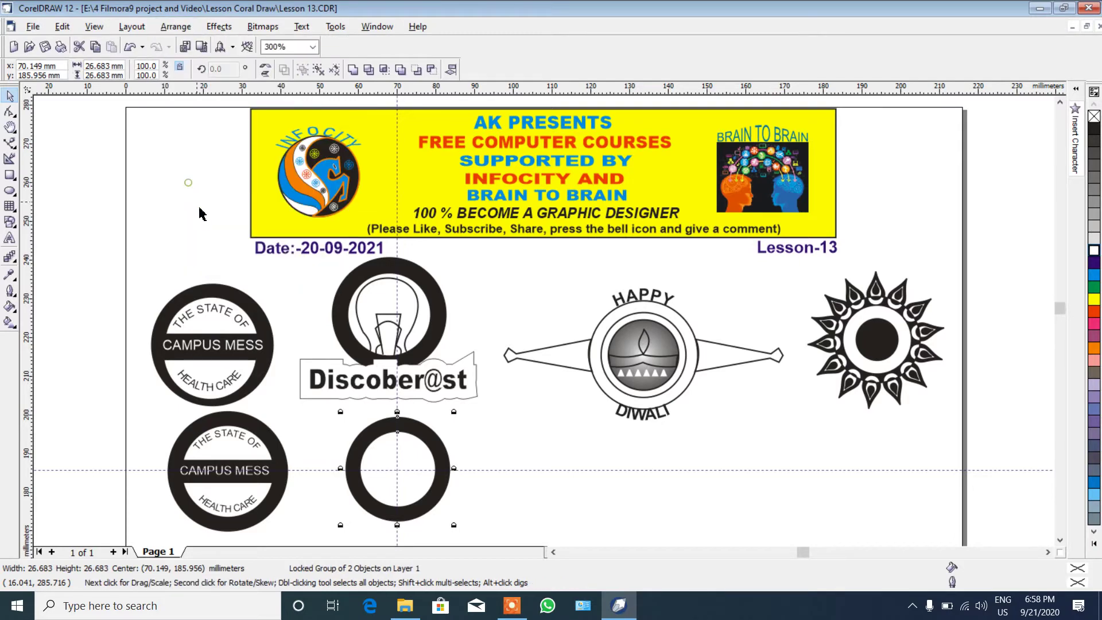
click(496, 450)
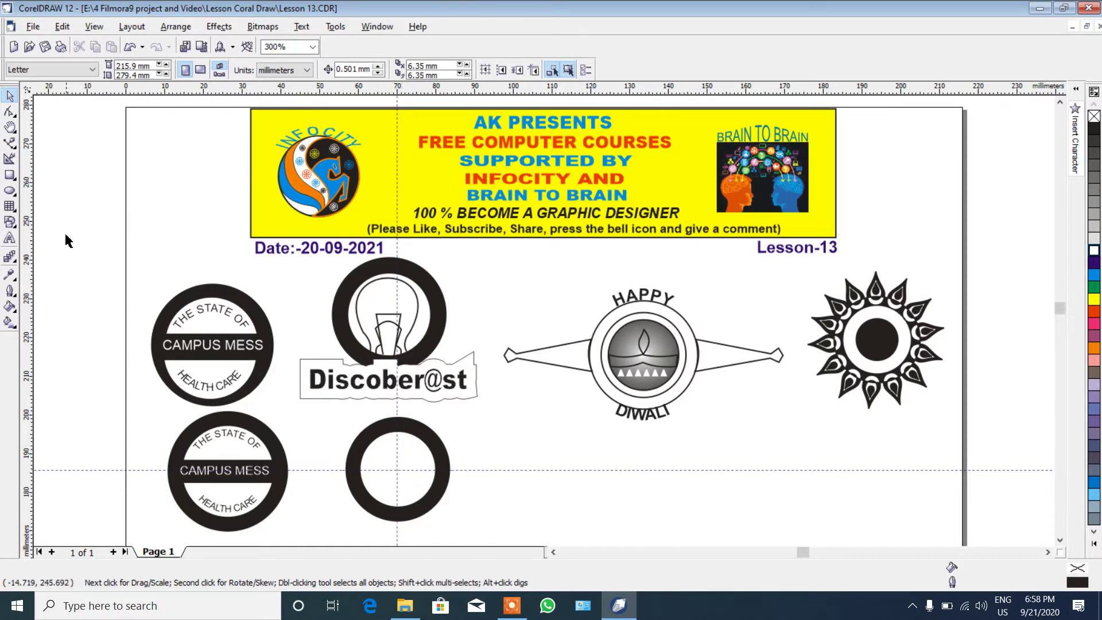
Draw a rectangle about 4.6 mm wide and 9.8 mm tall from the new ring's centre downward and convert it to curves.
click(9, 175)
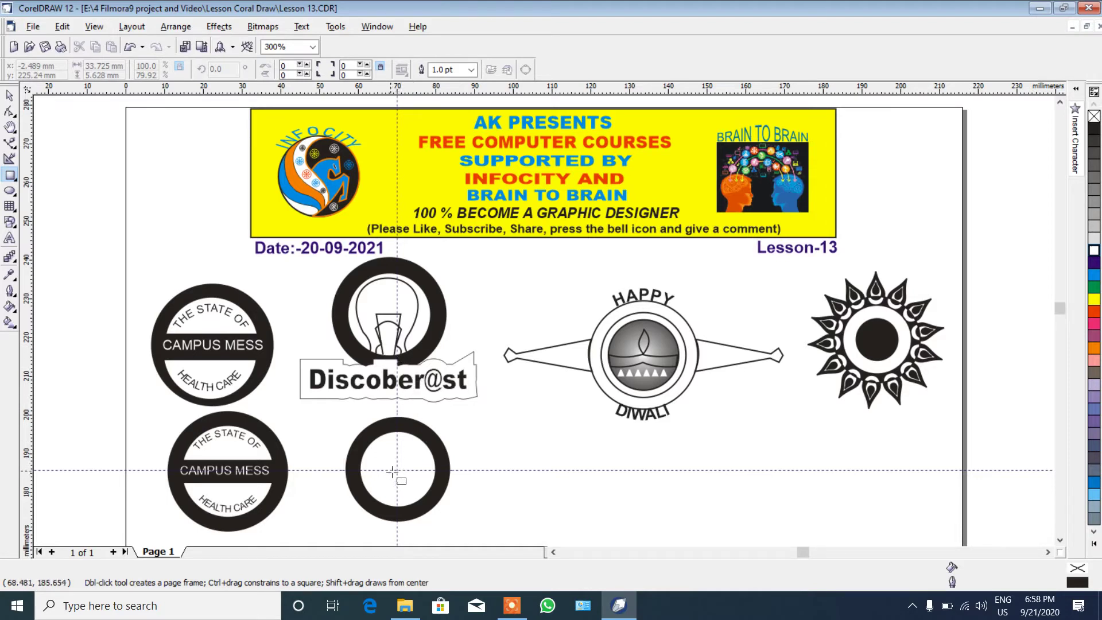
drag(390, 472, 408, 508)
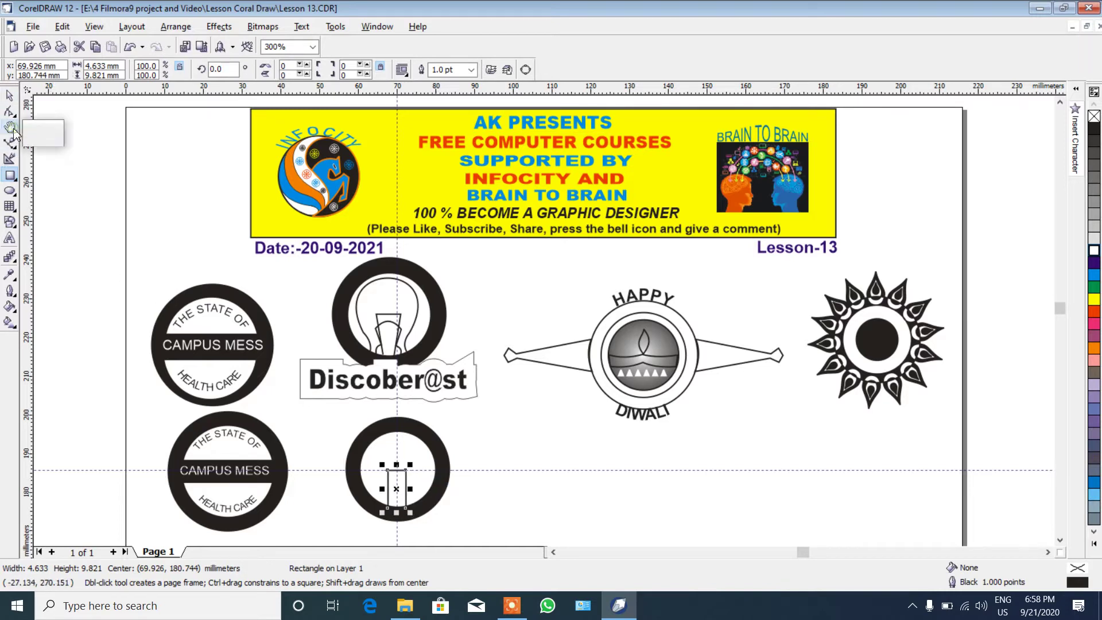
key(z)
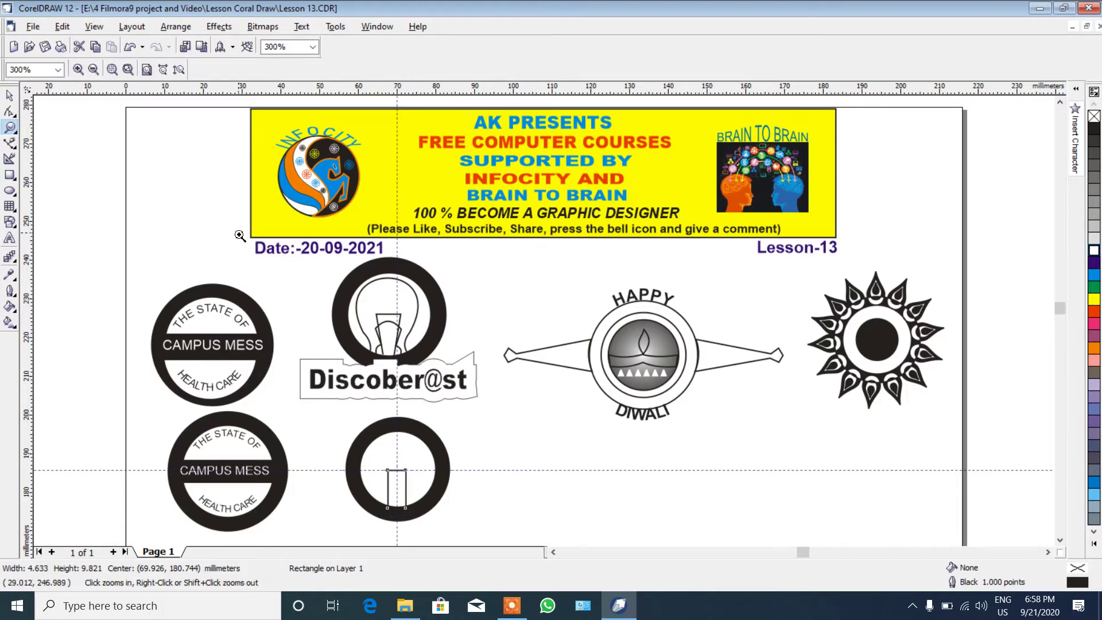
drag(238, 235, 497, 529)
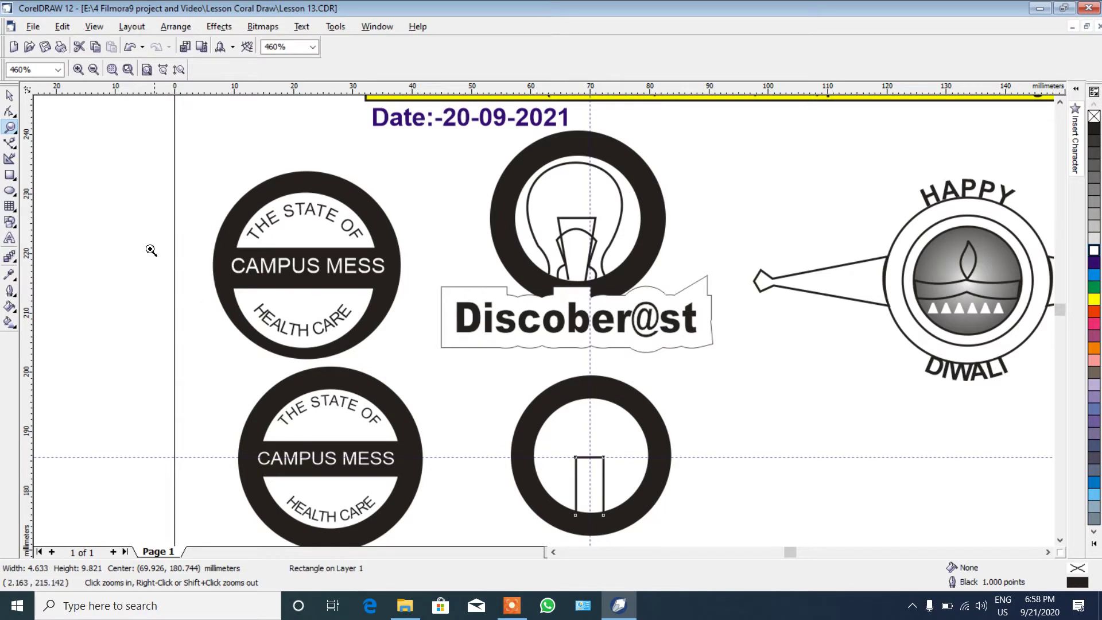
click(176, 28)
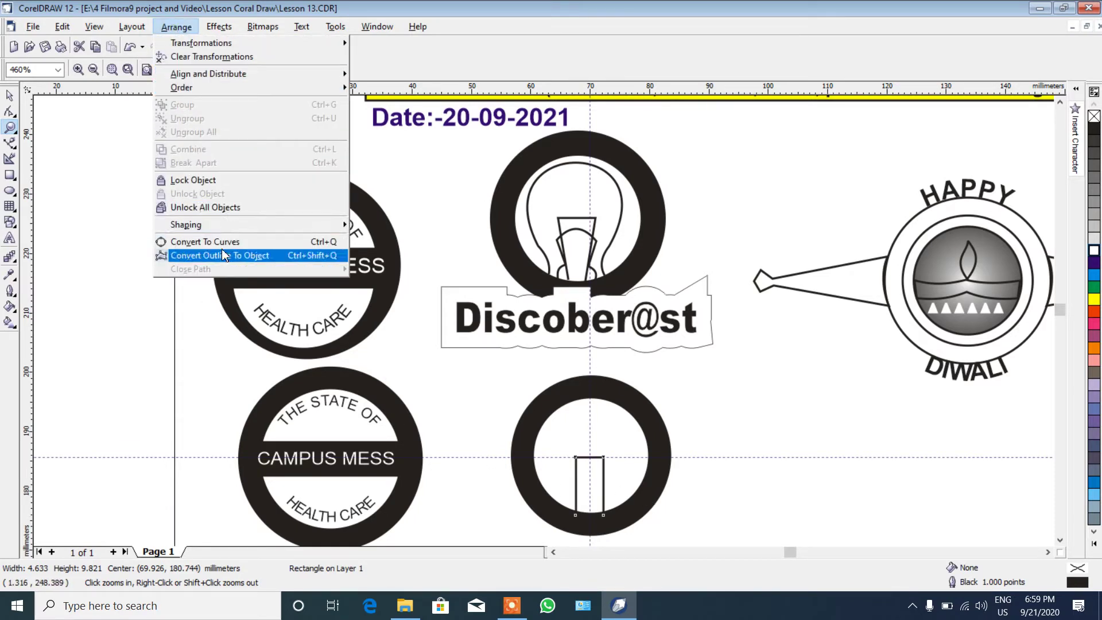
click(205, 242)
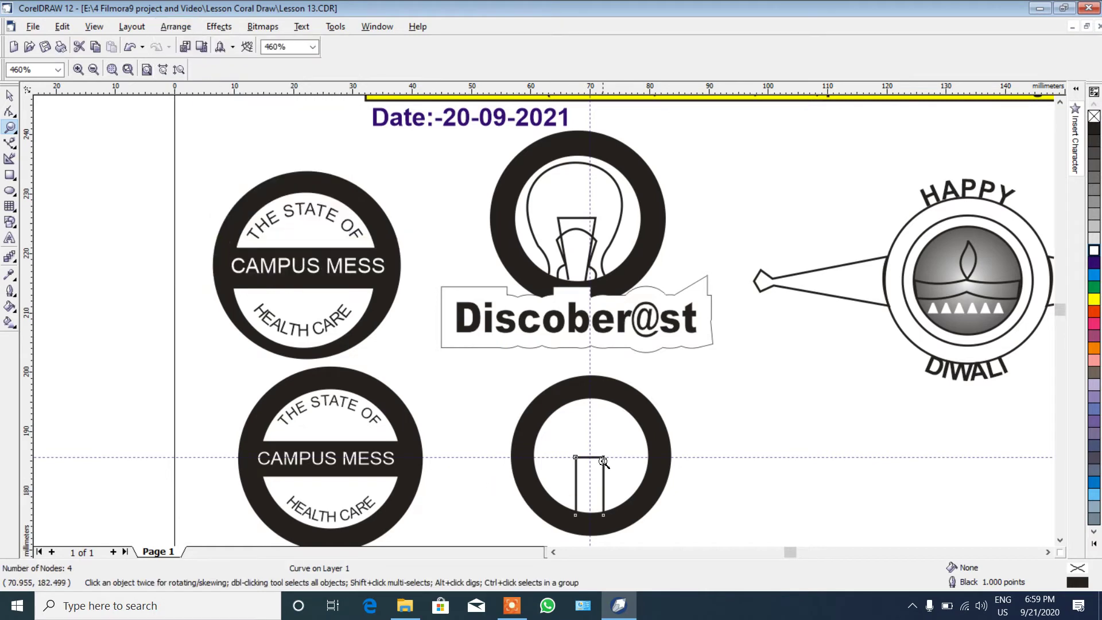
Taper the rectangle toward its base by moving both lower corner nodes inward, and slightly adjust its upper-left corner node.
click(10, 110)
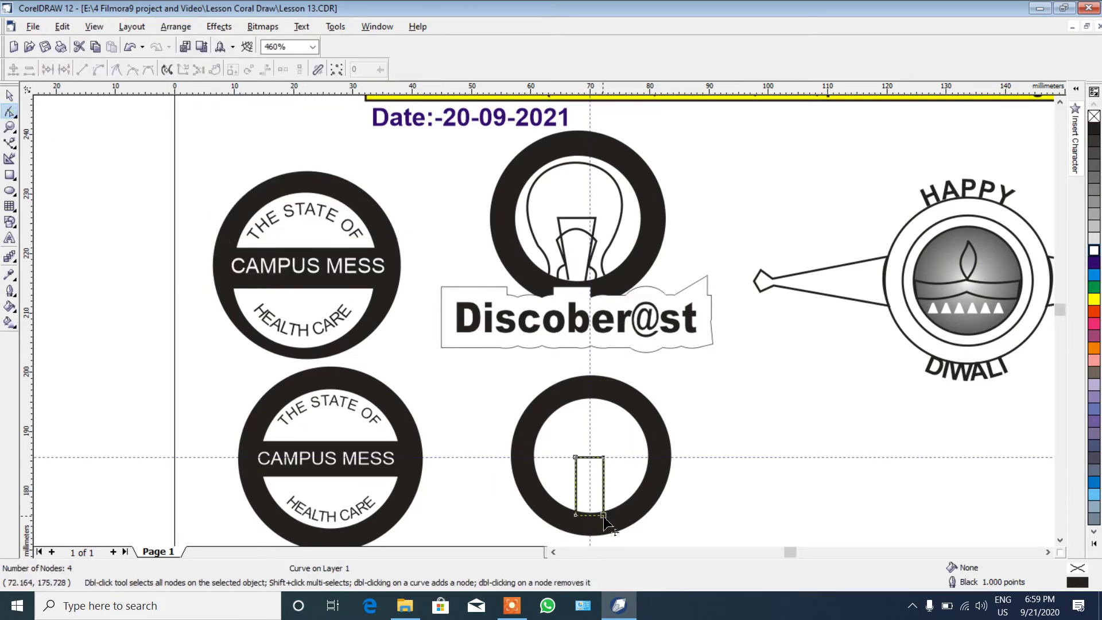
drag(604, 519, 585, 516)
click(576, 516)
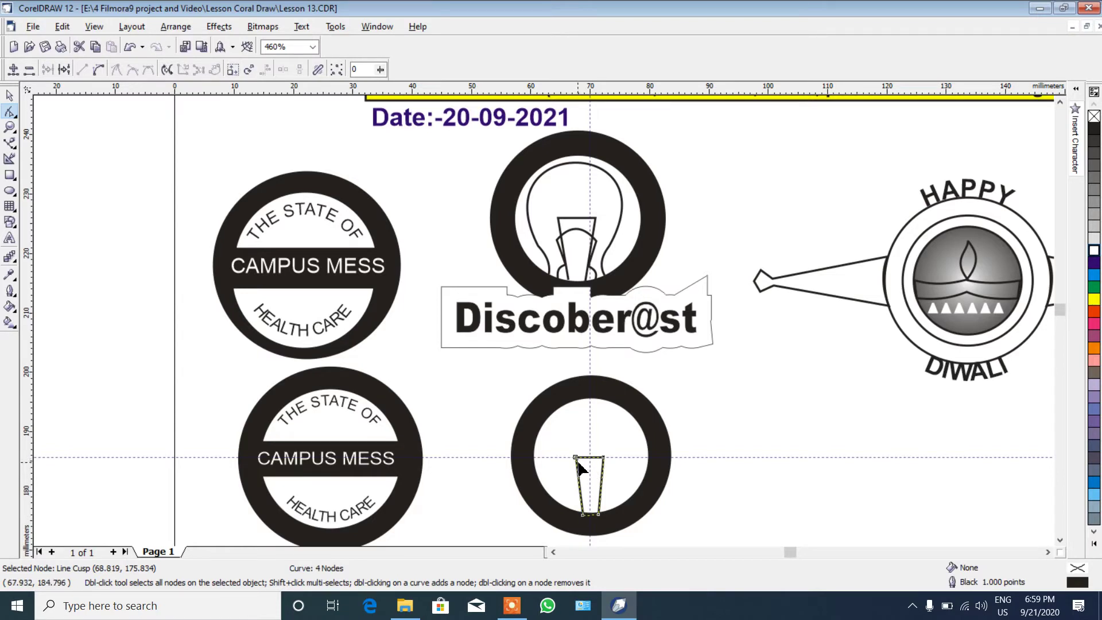
drag(576, 458, 578, 461)
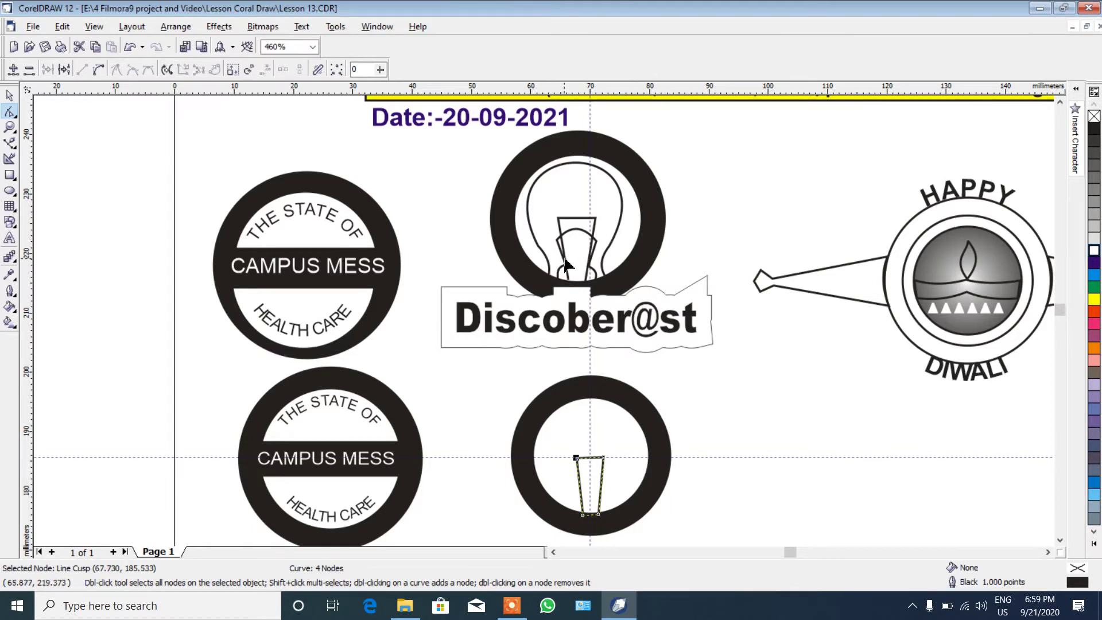
Draw an open six-node Bezier outline around the tapered shape, pinched at mid-height with both ends on the ring's inner edge.
click(10, 142)
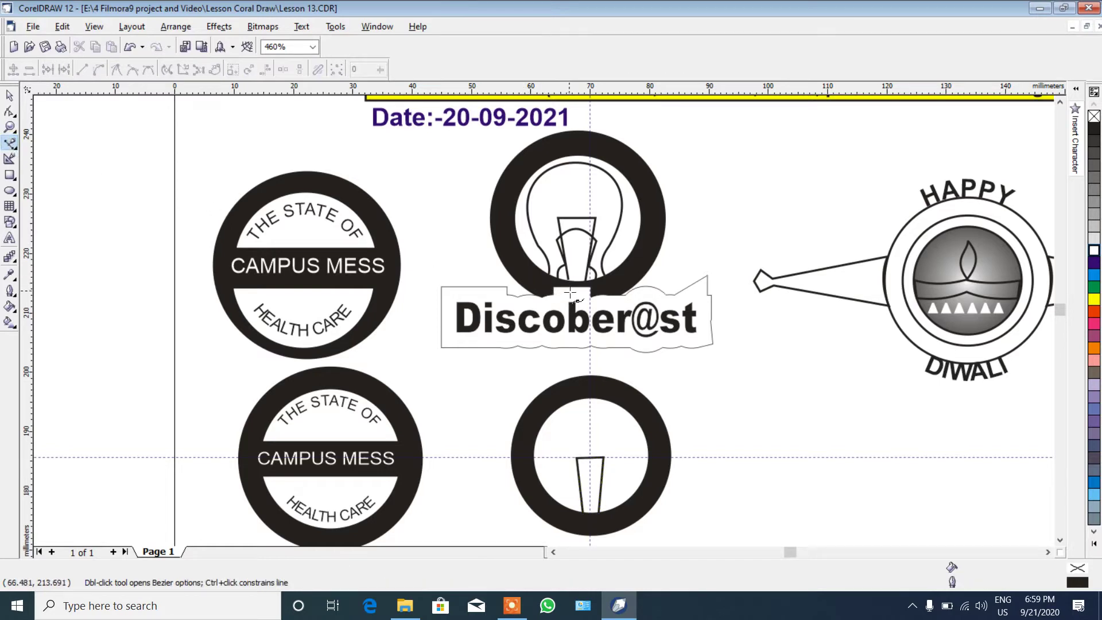
click(568, 509)
click(579, 492)
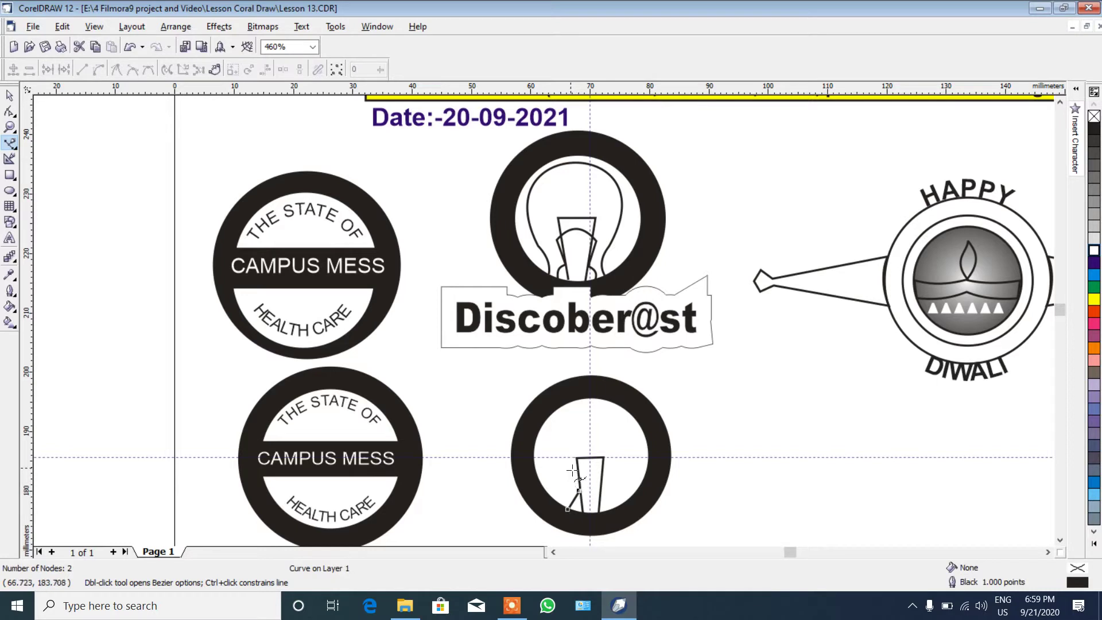
click(615, 469)
click(600, 492)
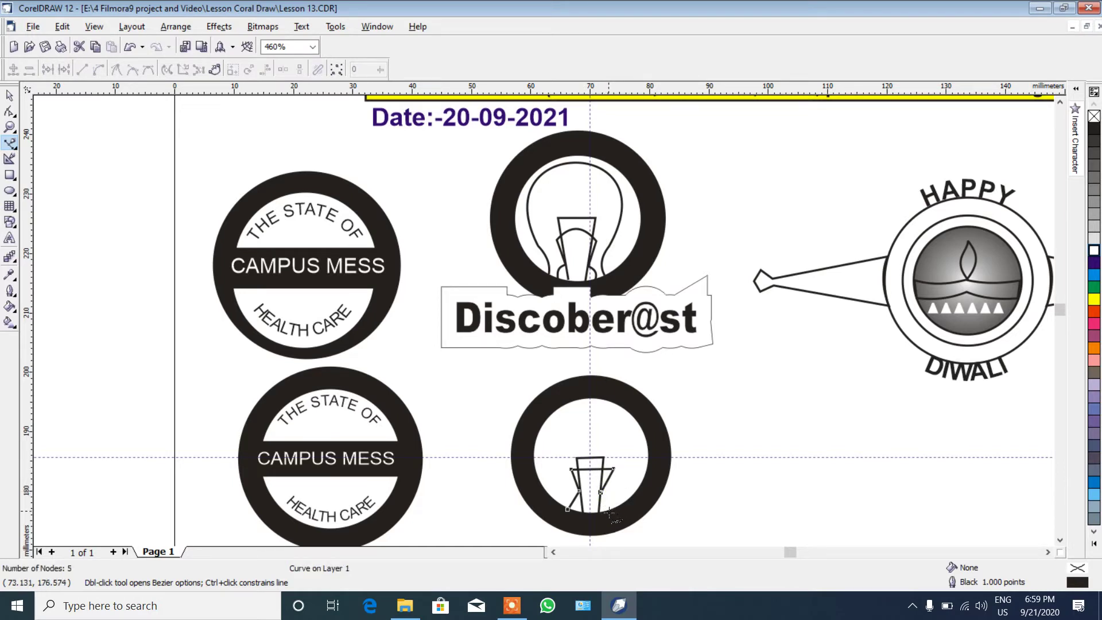
click(608, 510)
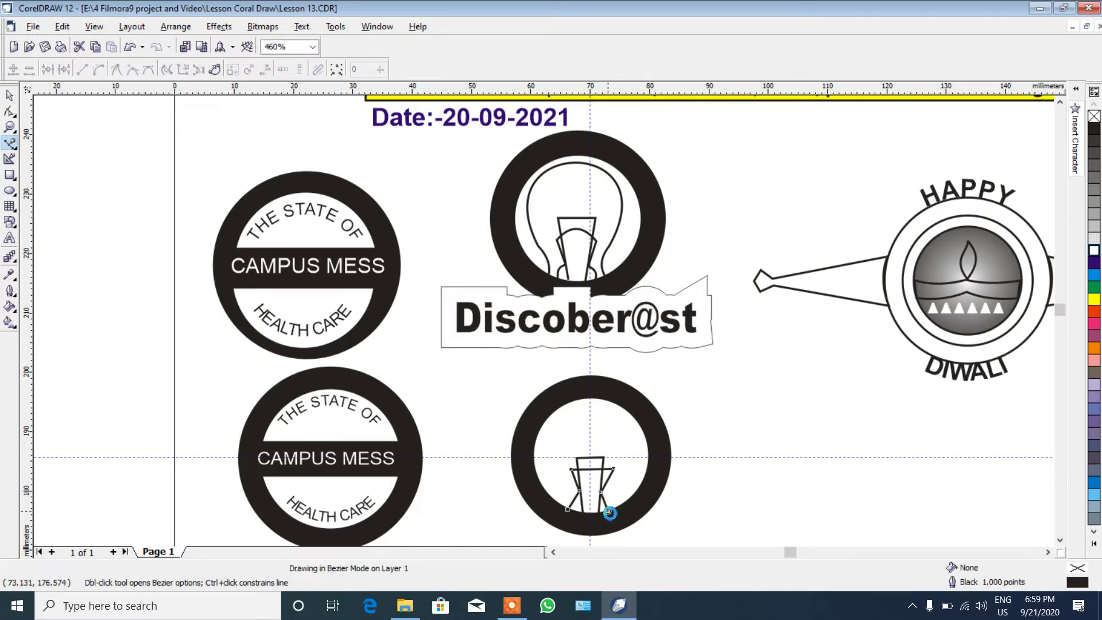
Nudge the six-node outline's upper-right node inward, then convert its top segment to a curve and bow it upward into an arch.
click(10, 127)
drag(469, 358, 706, 531)
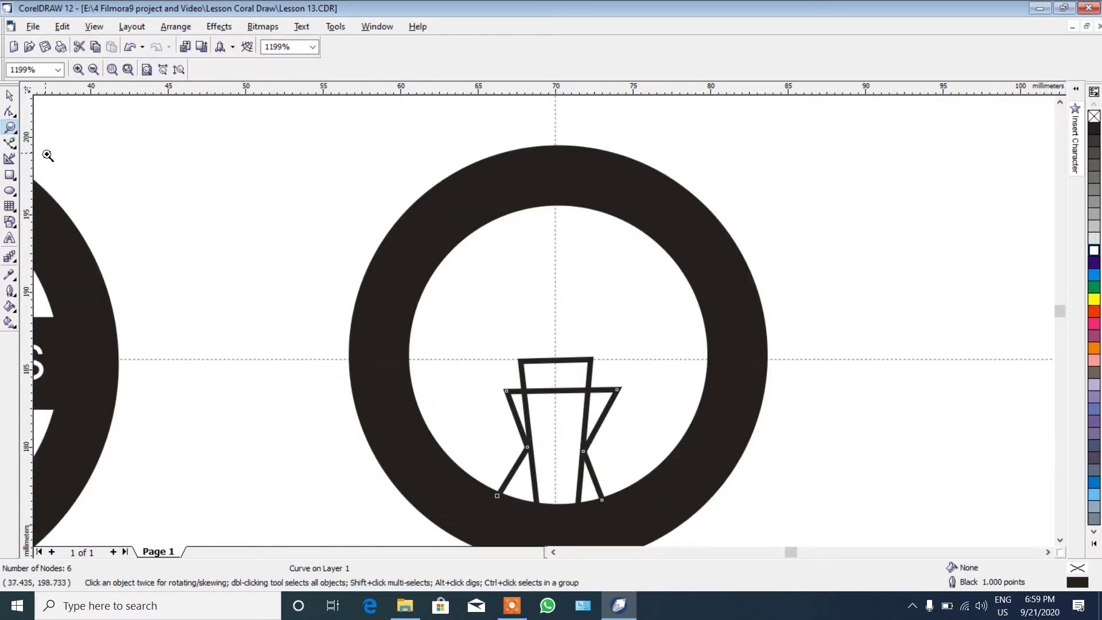
click(10, 111)
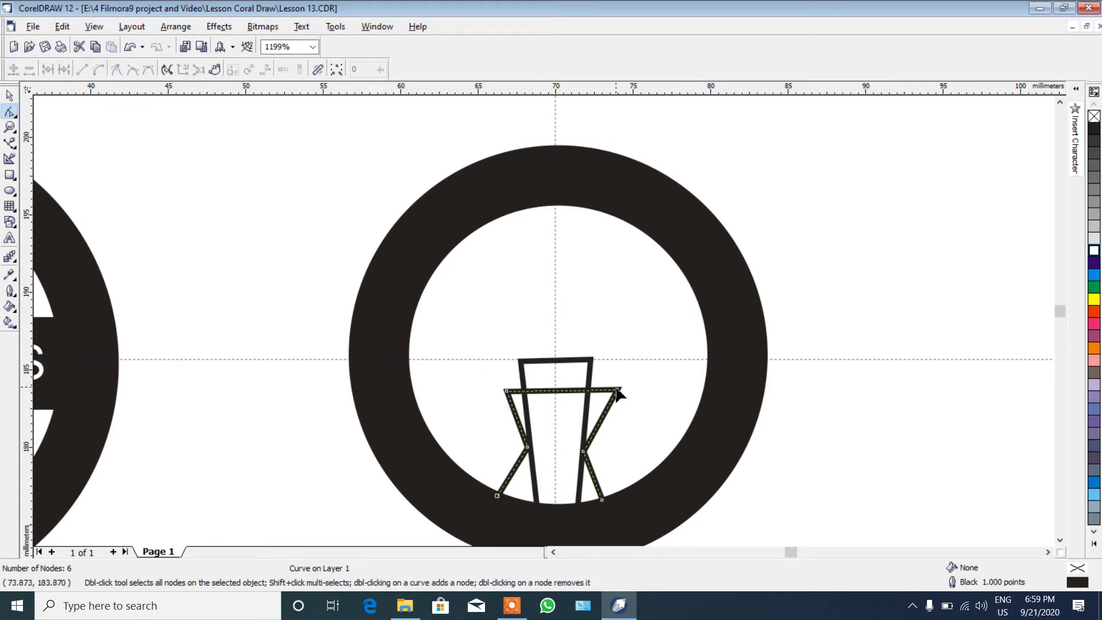
drag(619, 395, 616, 396)
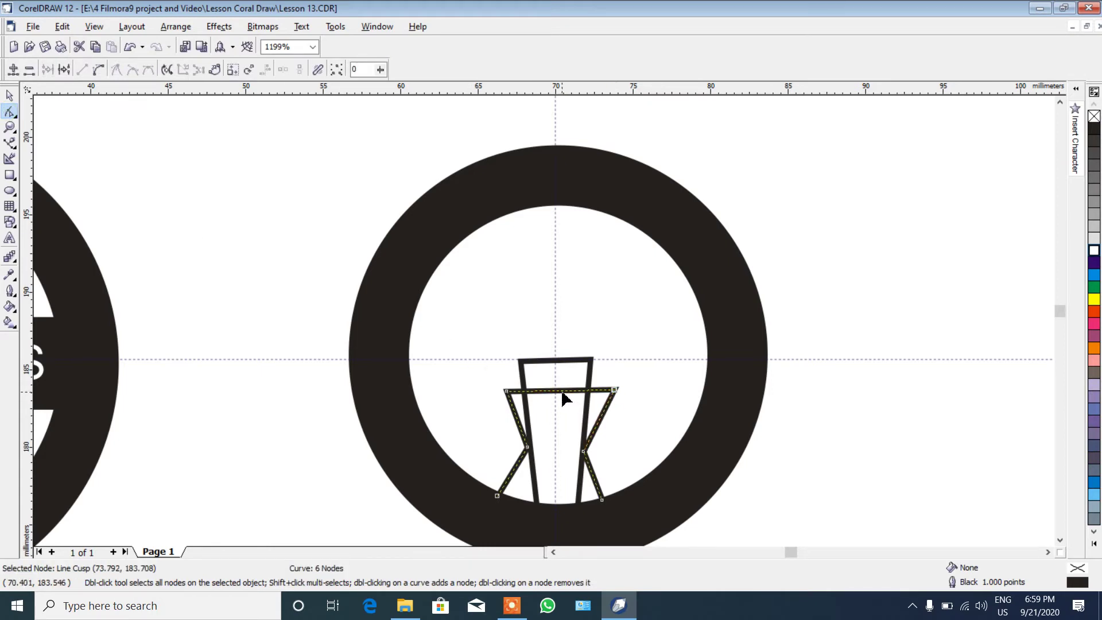
click(563, 390)
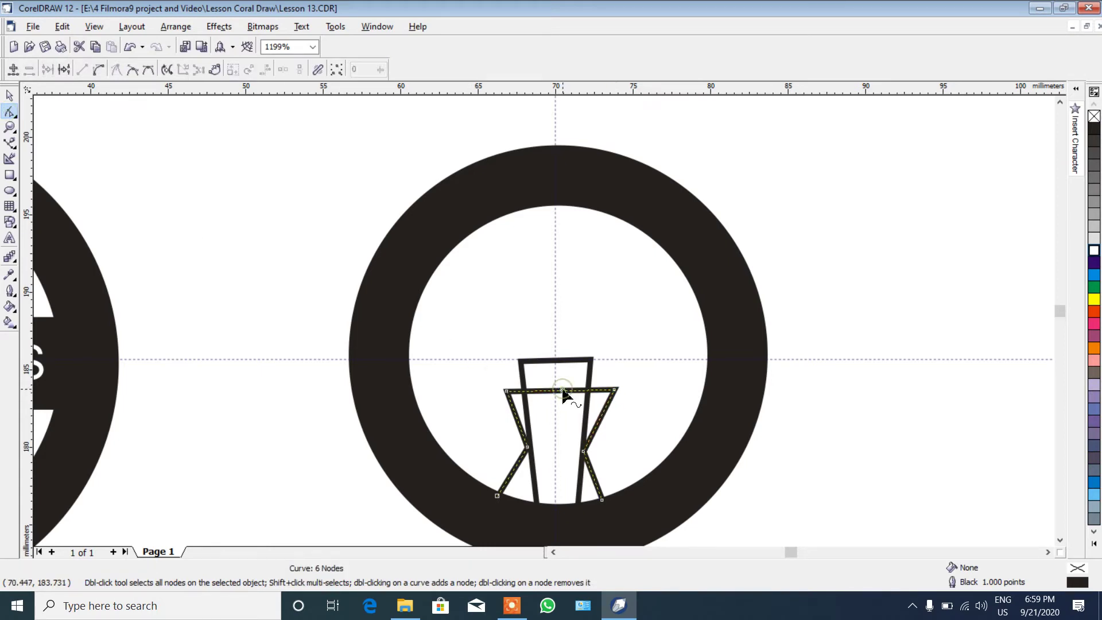
click(558, 391)
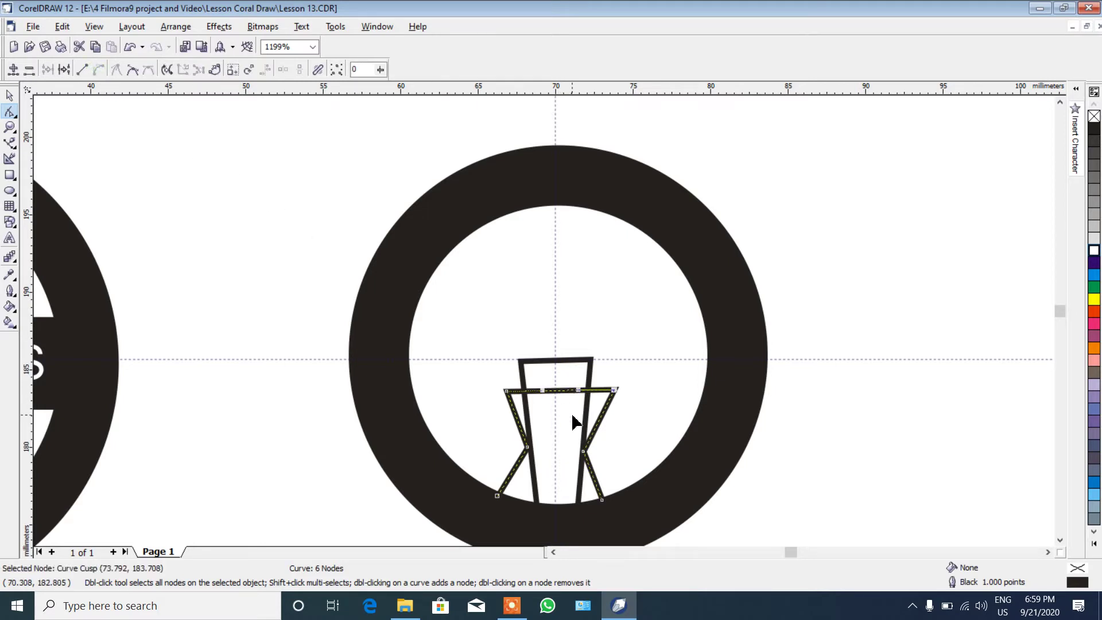
drag(558, 391, 561, 380)
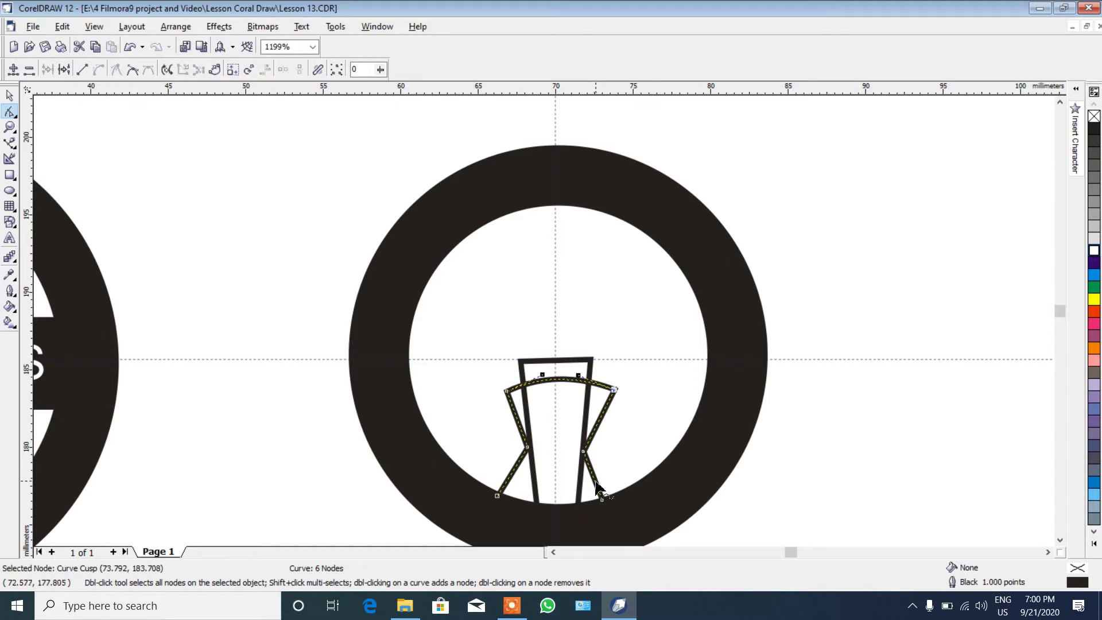
Convert the outline's two lower side segments to curves, bow them outward, and move the lower-left end node inward.
click(593, 477)
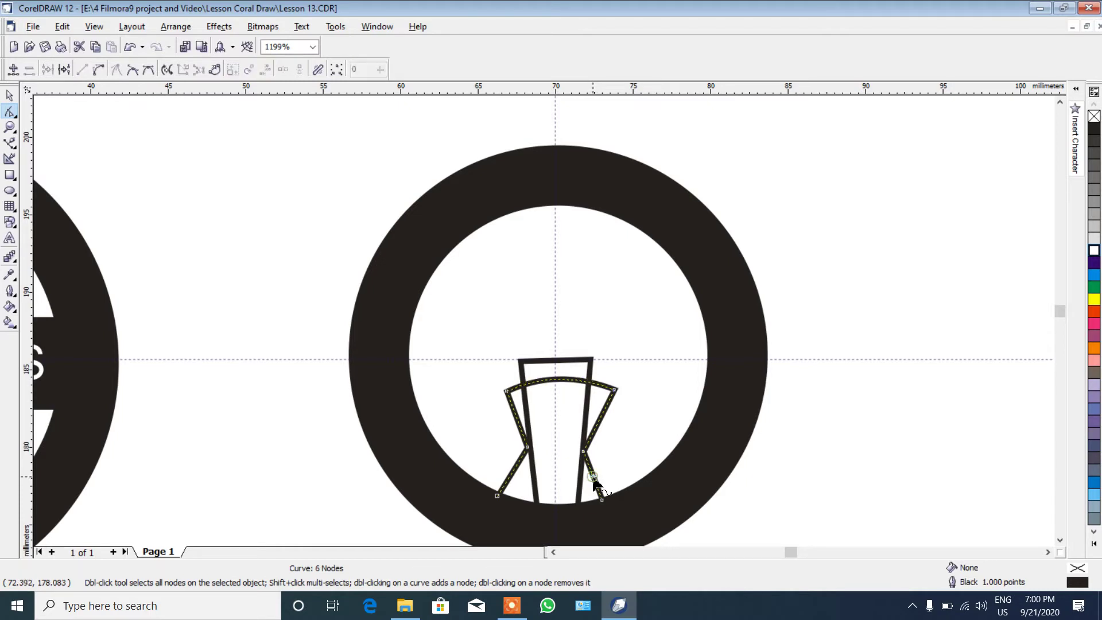
click(102, 69)
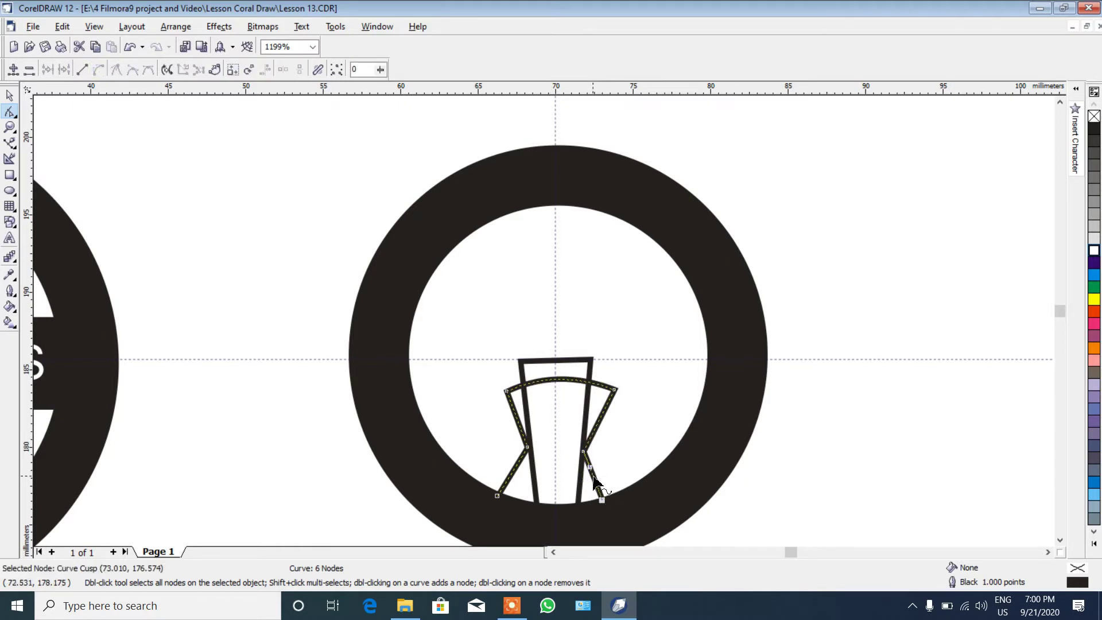
drag(595, 482, 604, 483)
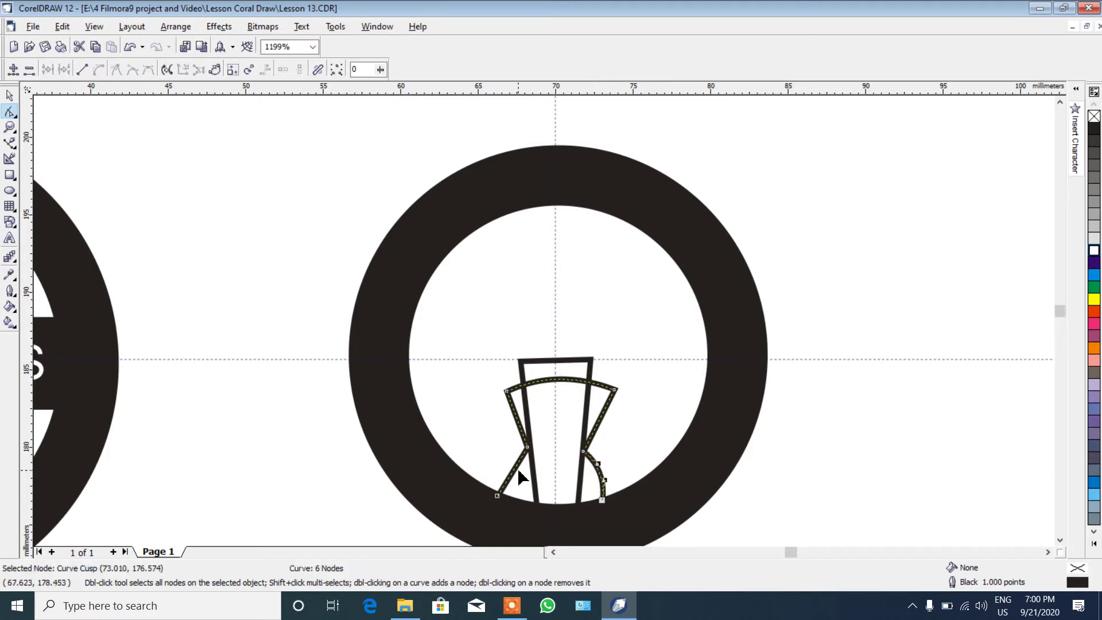
click(516, 468)
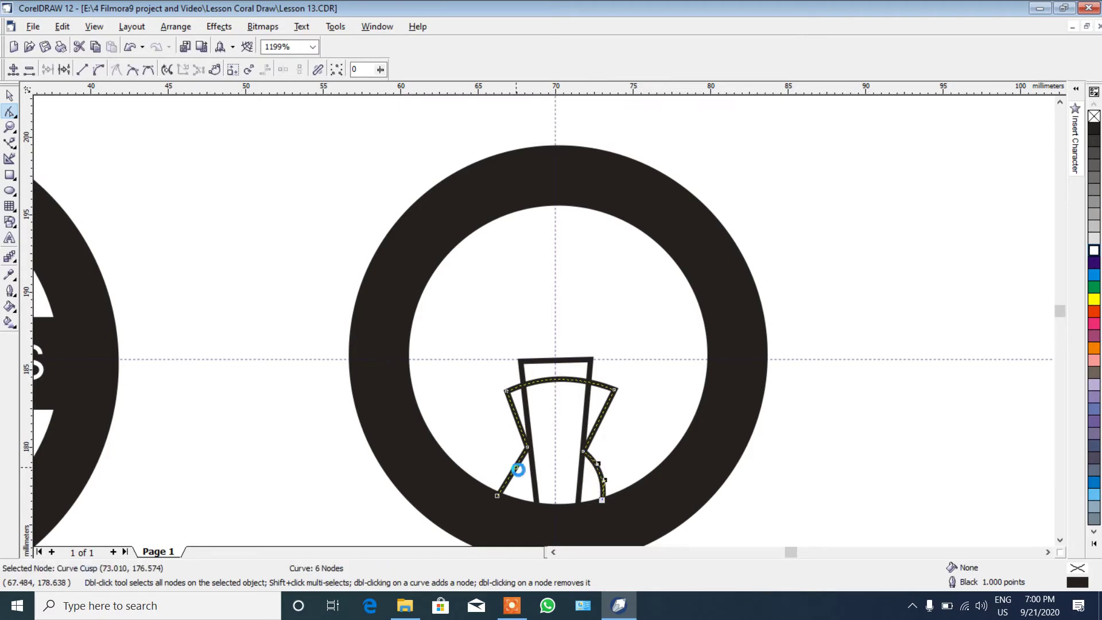
click(100, 69)
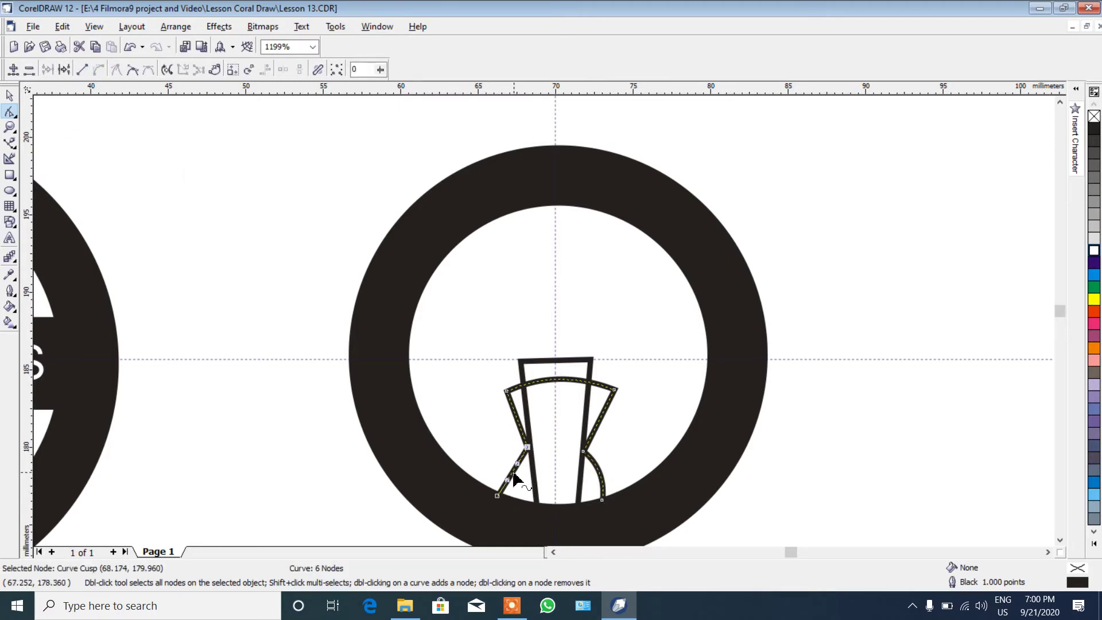
mouse_move(515, 477)
mouse_down()
mouse_move(505, 478)
mouse_move(503, 495)
mouse_up()
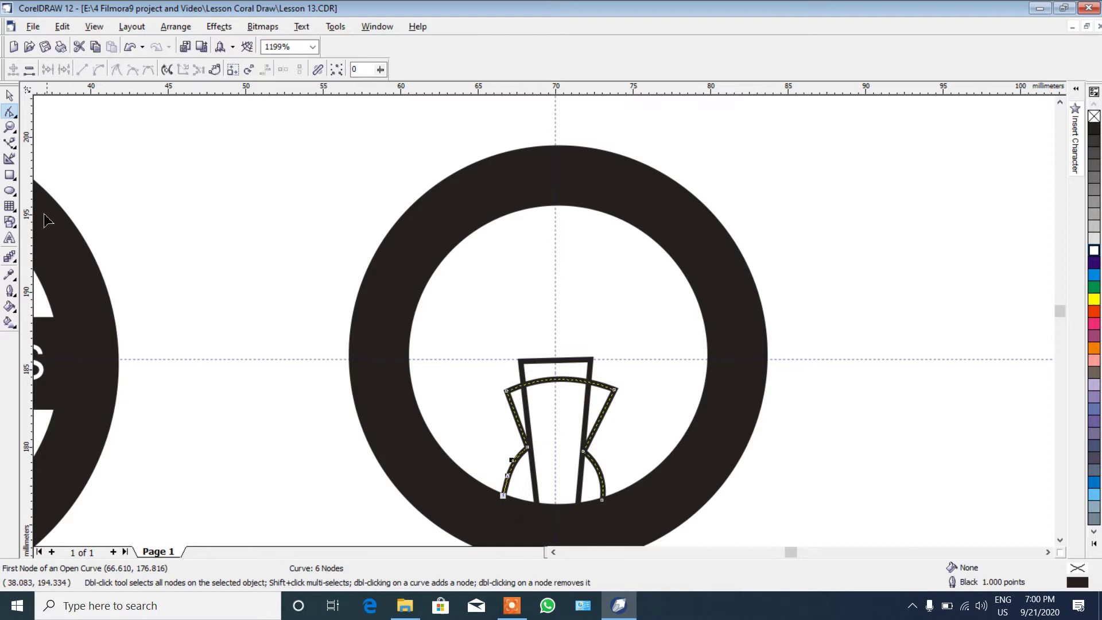
Draw an open four-node Bezier outline for the bulb around the filament shapes, with both ends at the ring's inner edge.
click(10, 126)
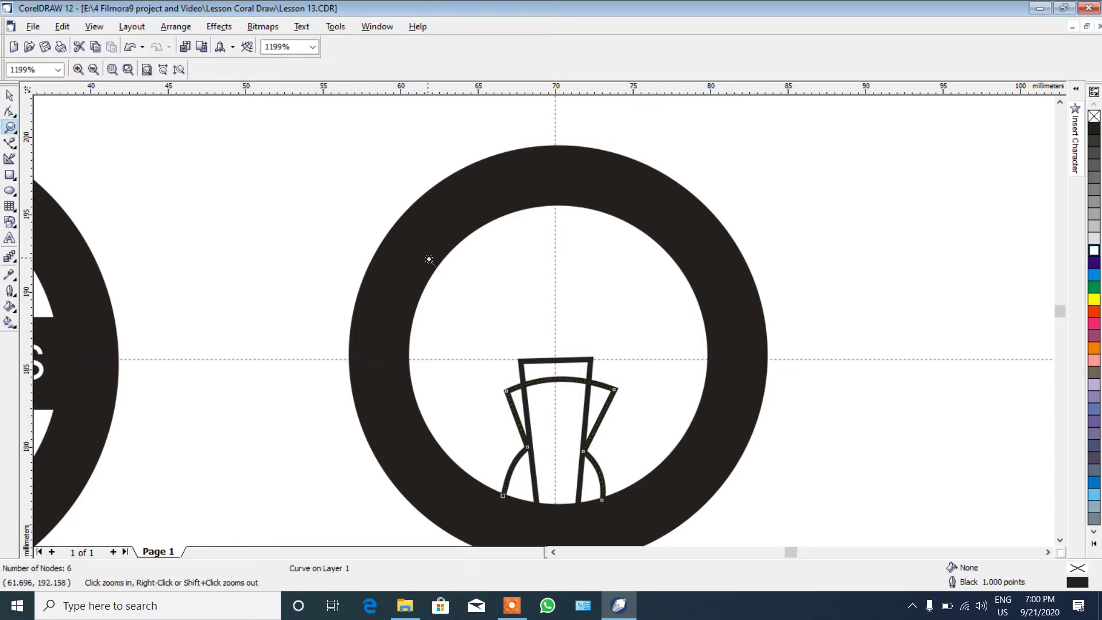
right_click(474, 272)
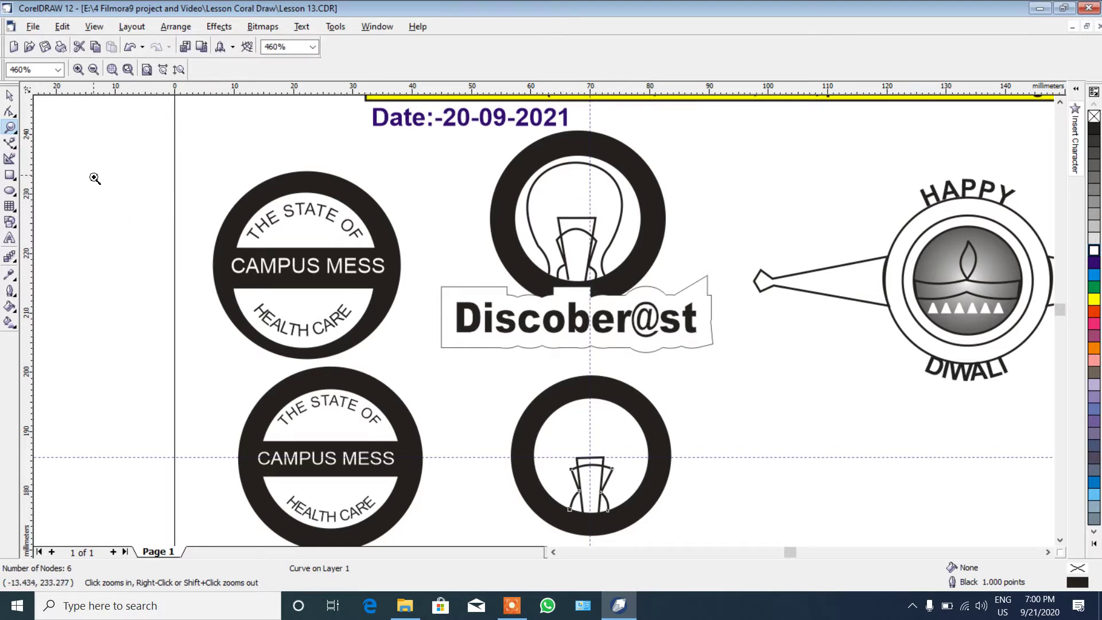
click(10, 142)
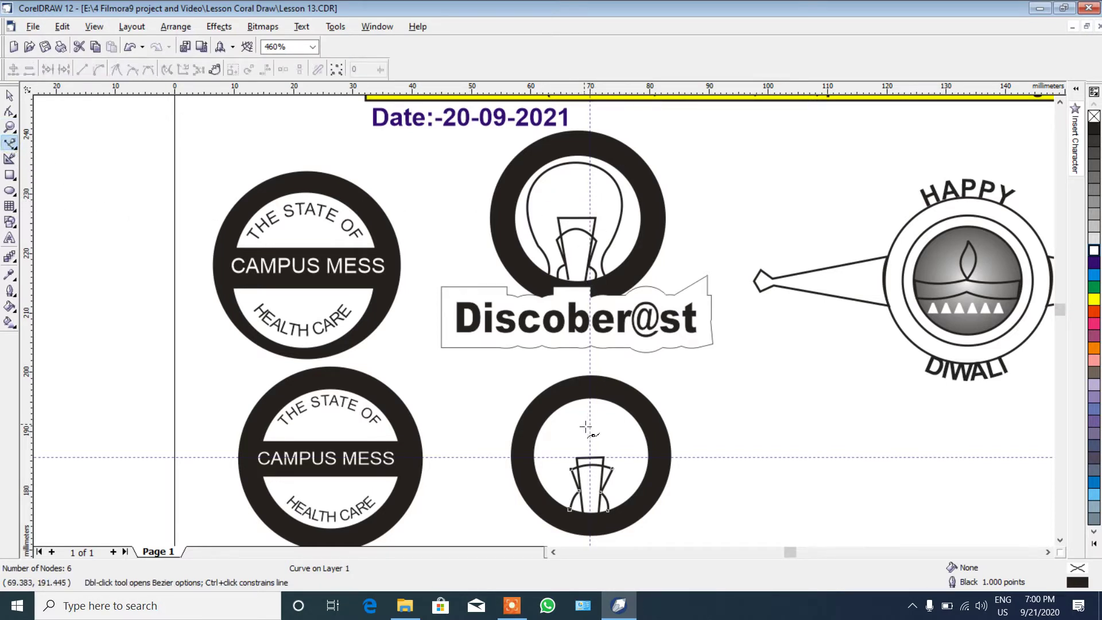
click(560, 508)
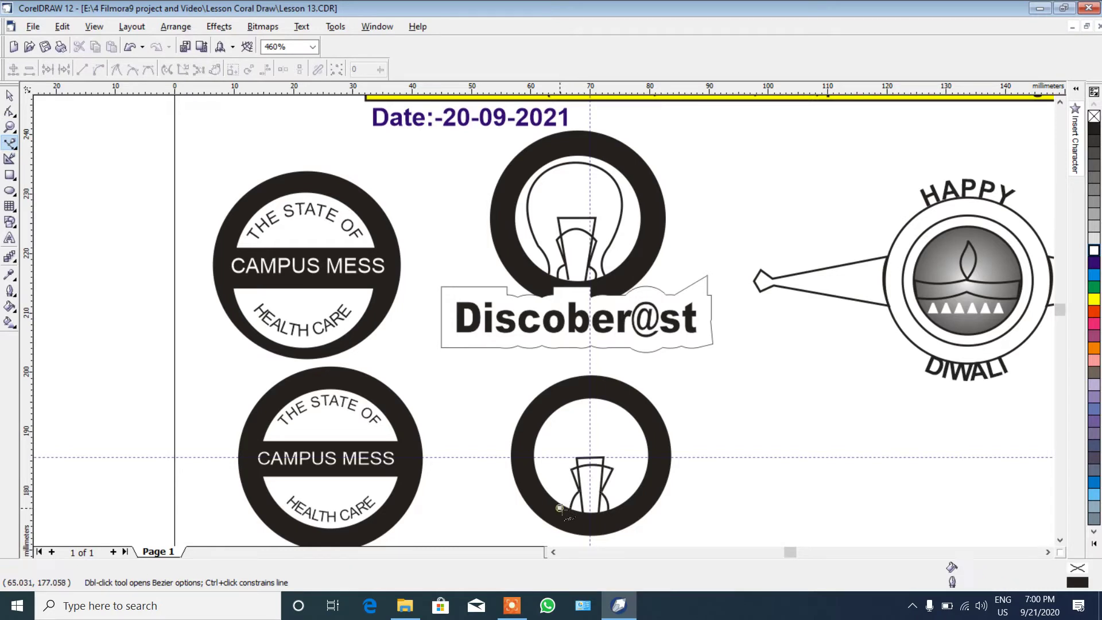
click(552, 472)
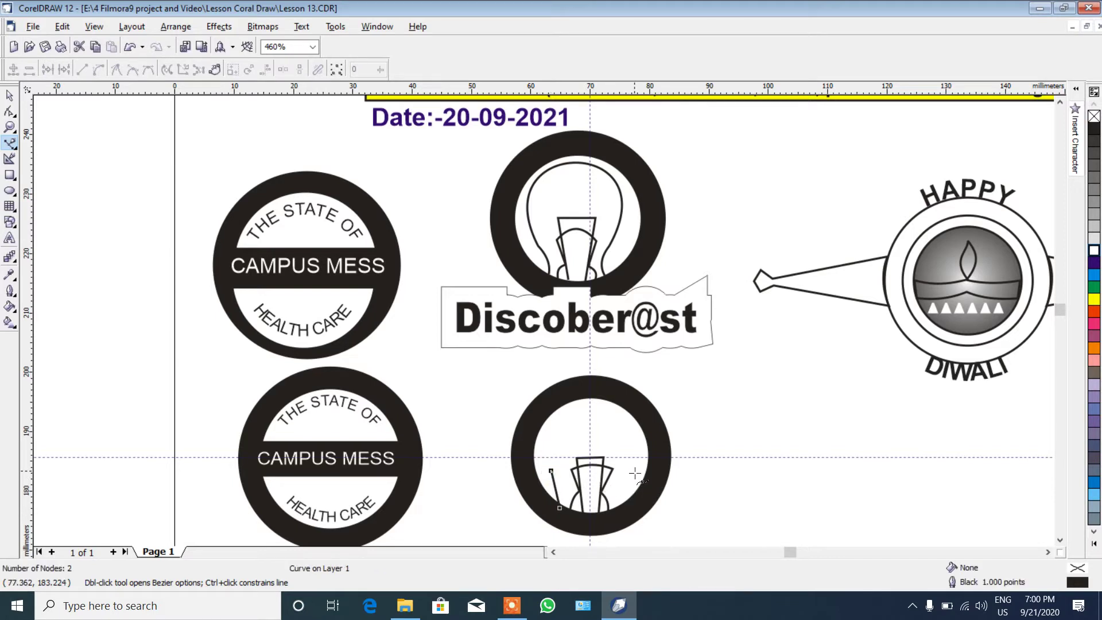
click(635, 472)
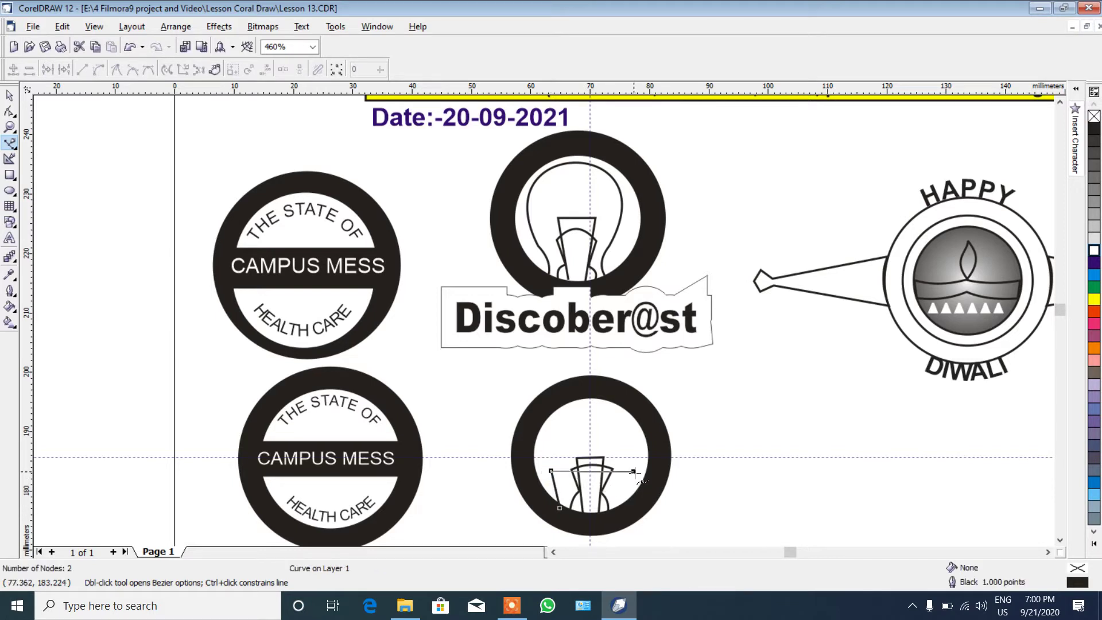
click(613, 514)
Convert the bulb outline's top segment to a curve and shape it into a broad, rounded dome inside the ring.
click(9, 114)
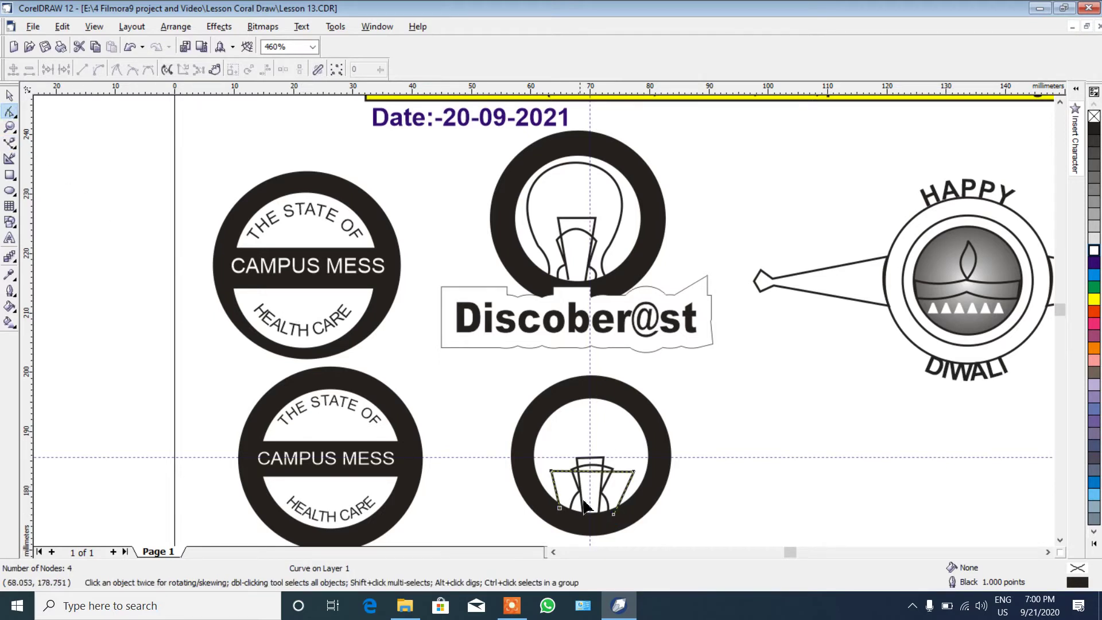
click(619, 472)
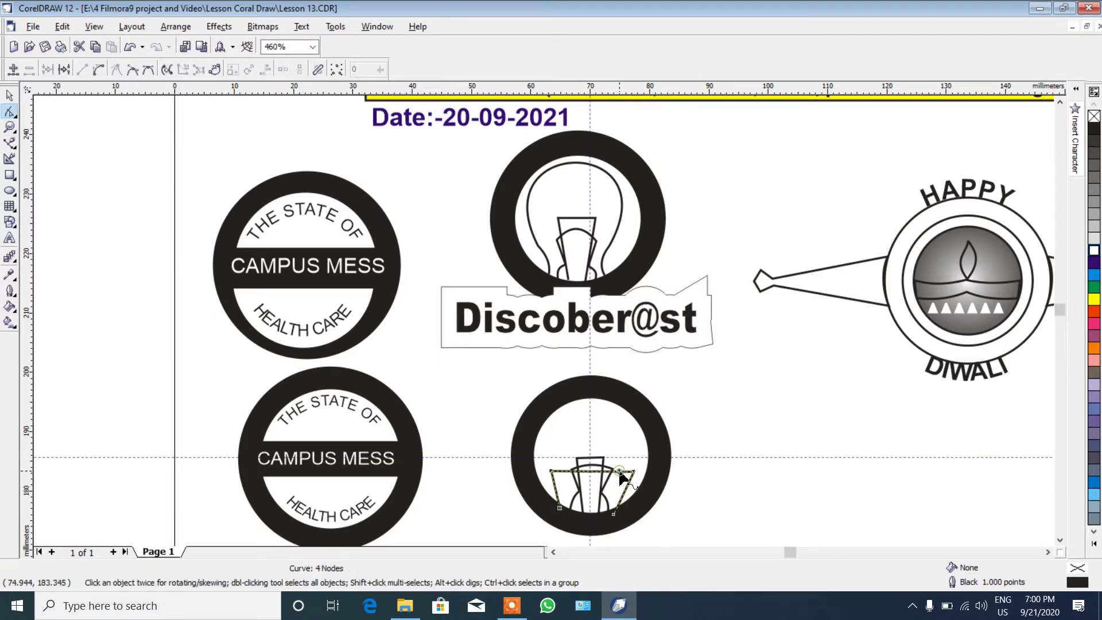
click(99, 69)
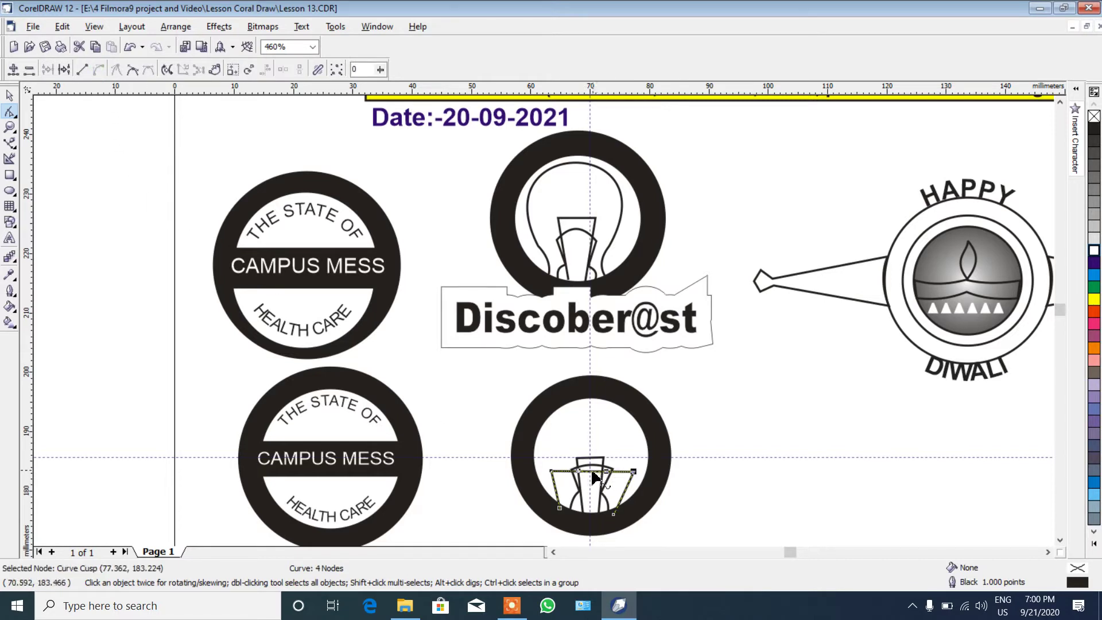
drag(596, 478, 590, 422)
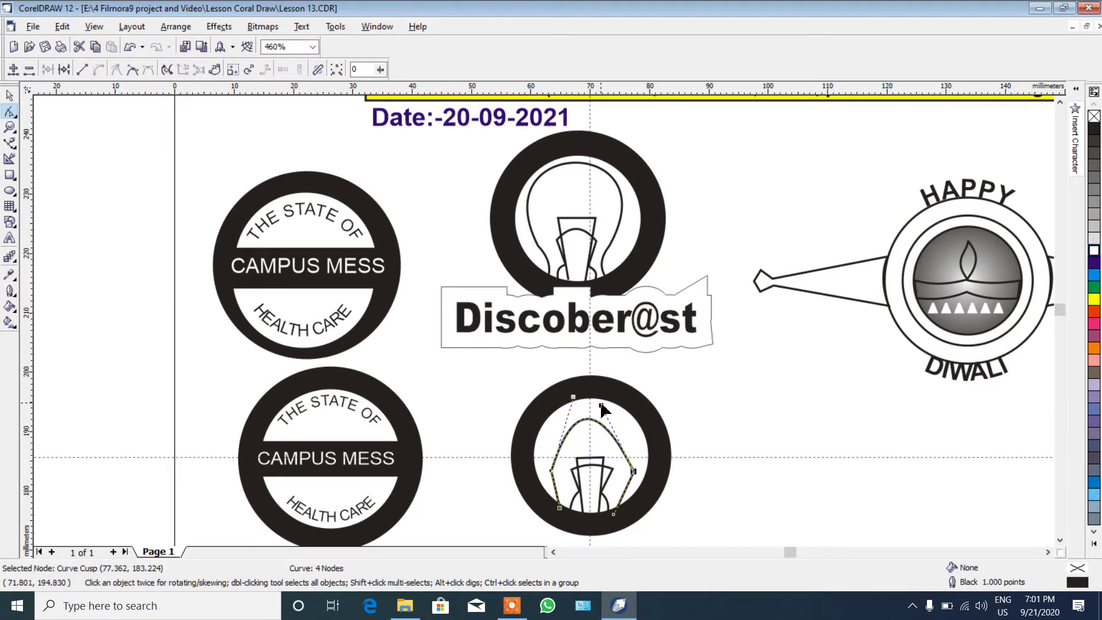
drag(601, 406, 619, 391)
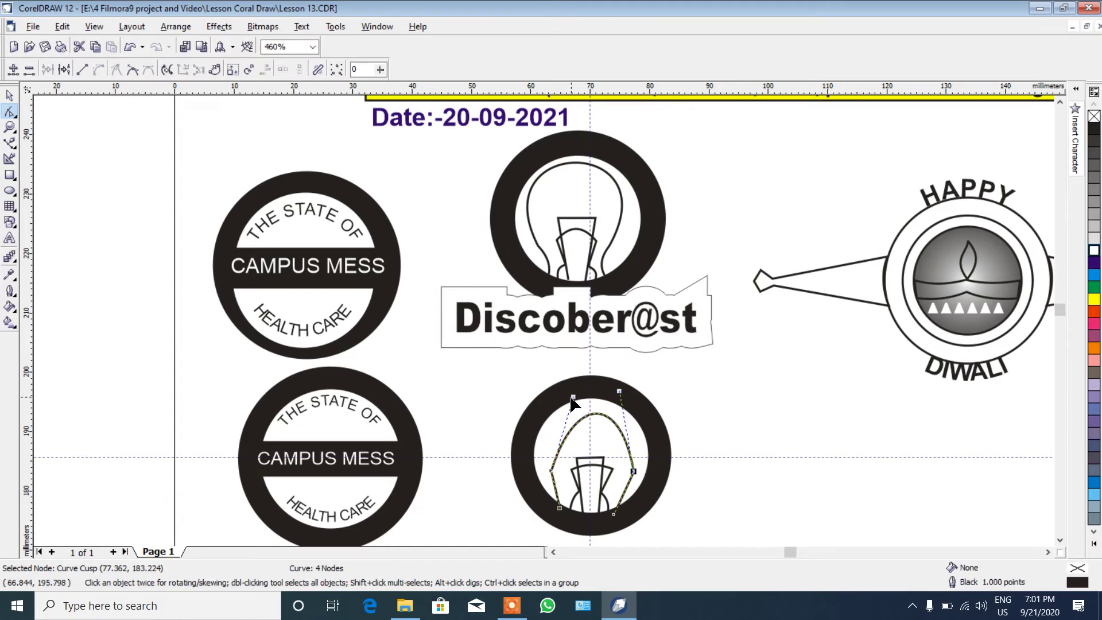
drag(574, 396, 544, 388)
drag(620, 391, 636, 385)
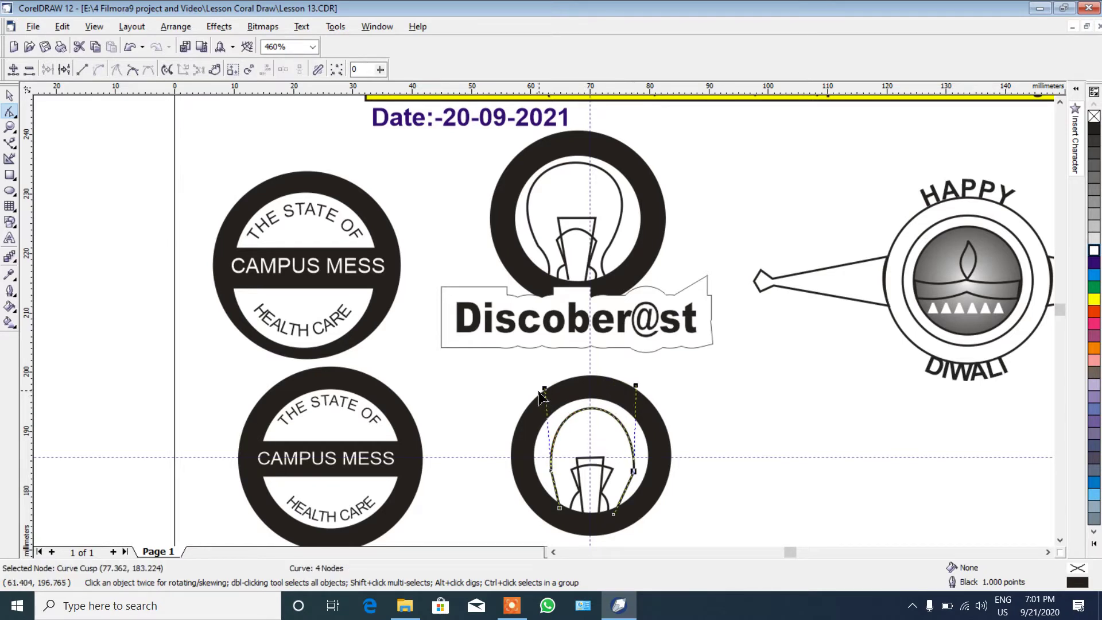
drag(544, 388, 541, 384)
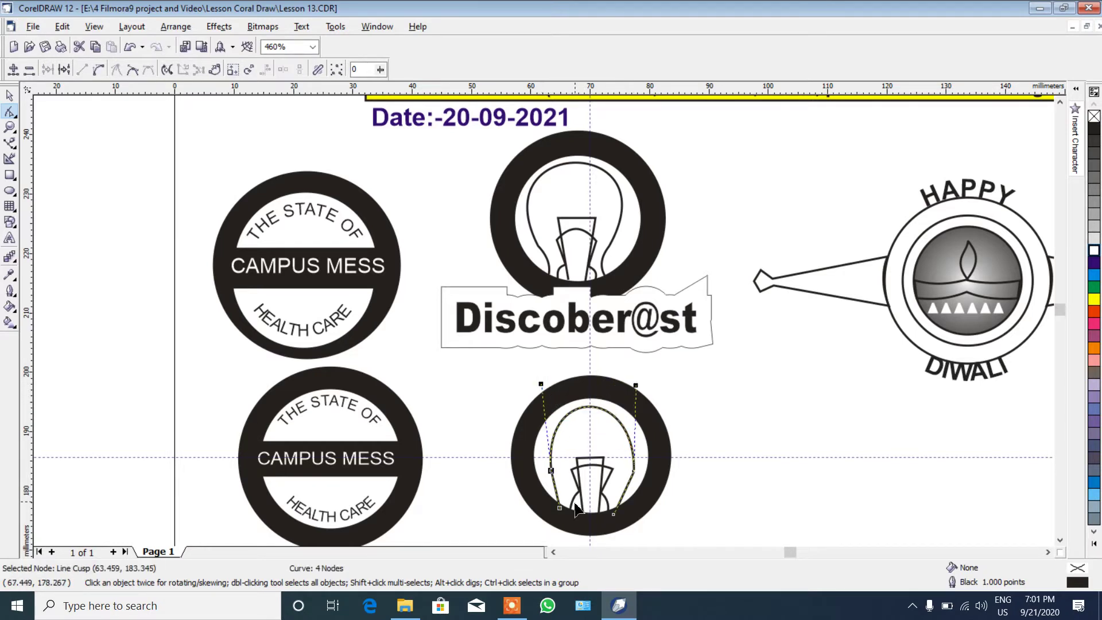
Convert the bulb outline's two lower side segments to curves and bow them inward to form the neck, then deselect the outline.
click(622, 498)
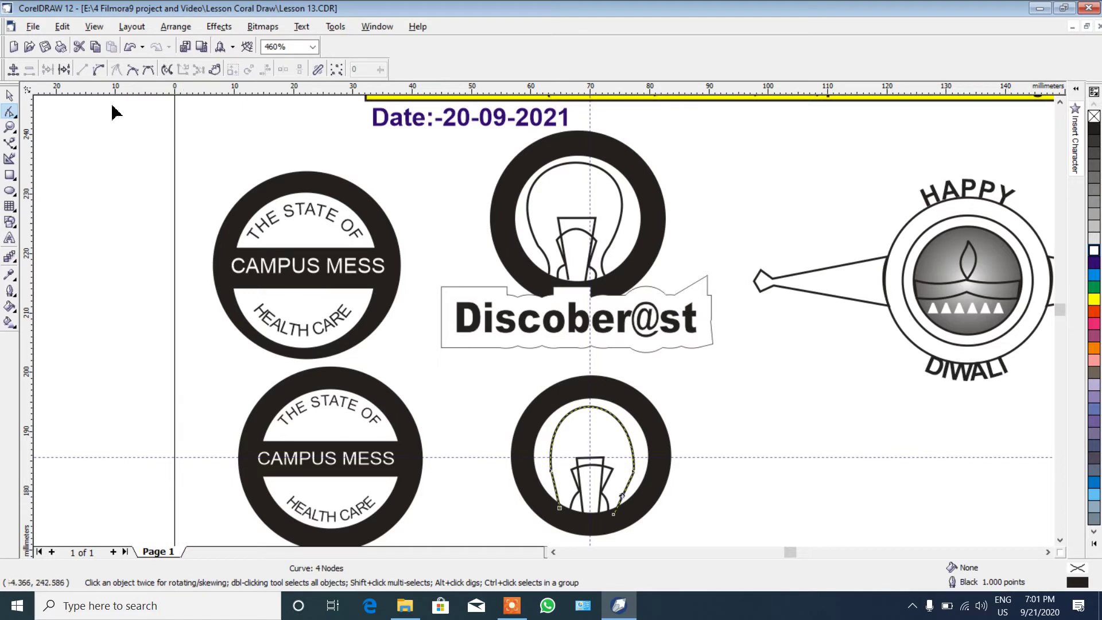
key(End)
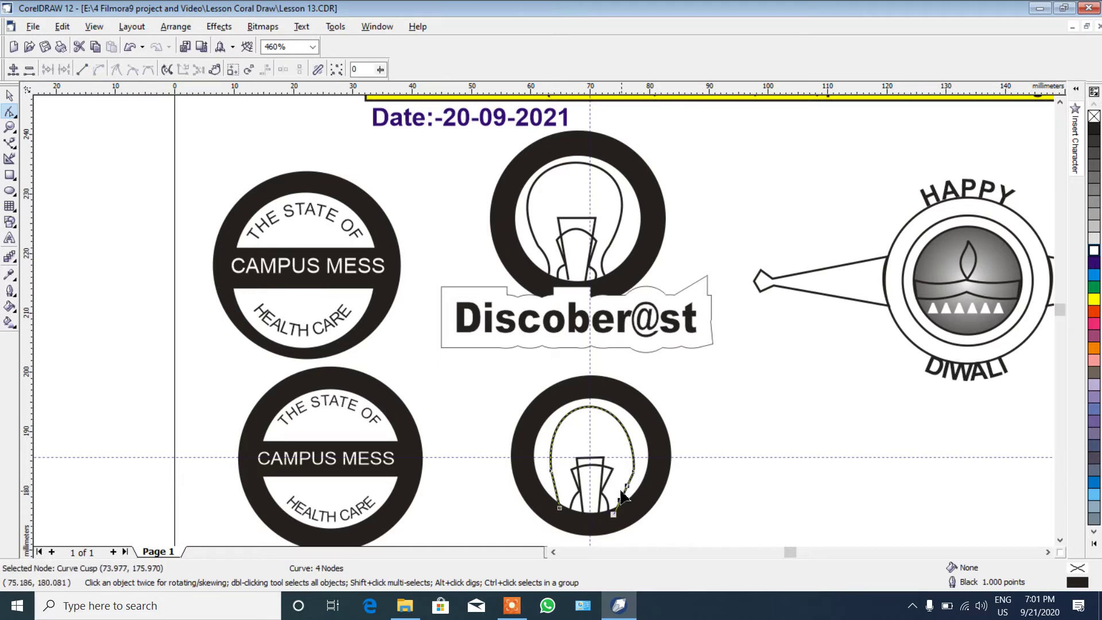
drag(626, 496, 622, 491)
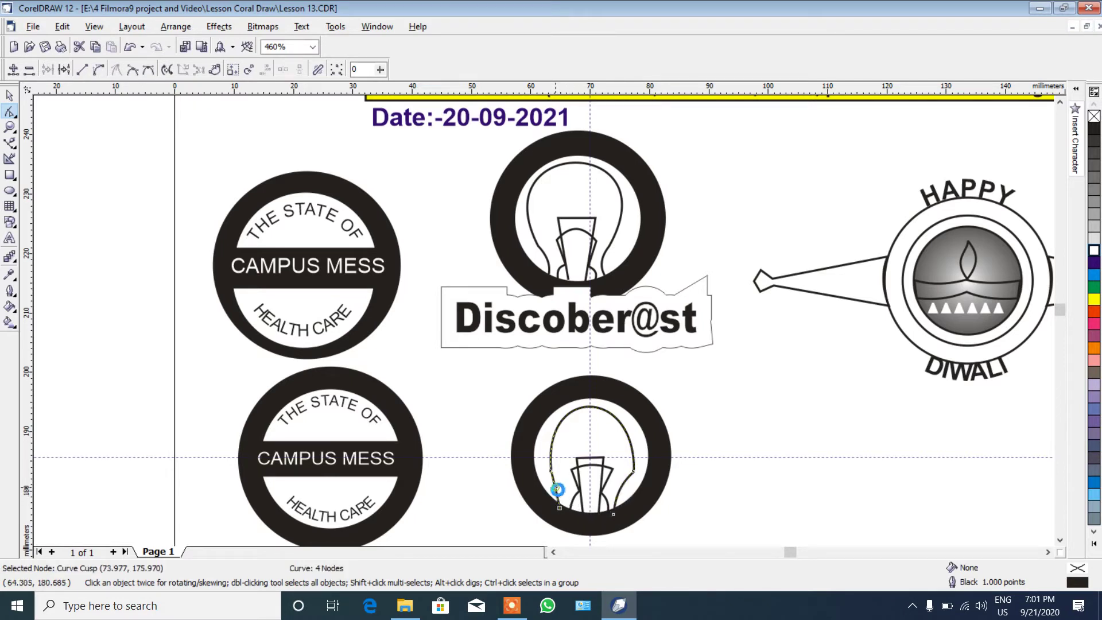
click(554, 488)
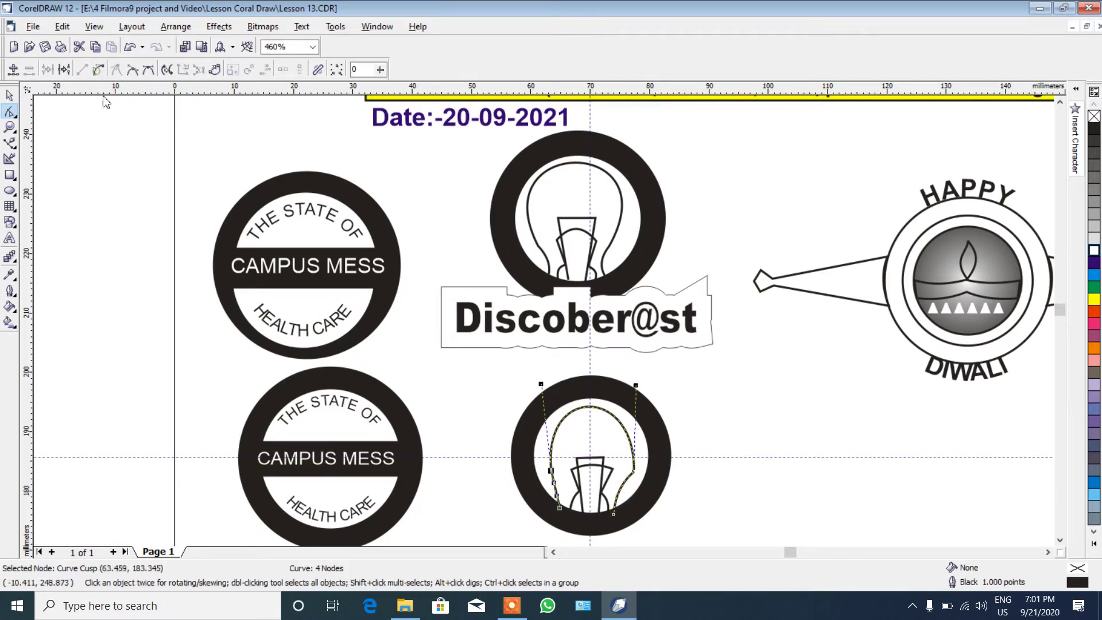
click(554, 490)
drag(556, 490, 562, 488)
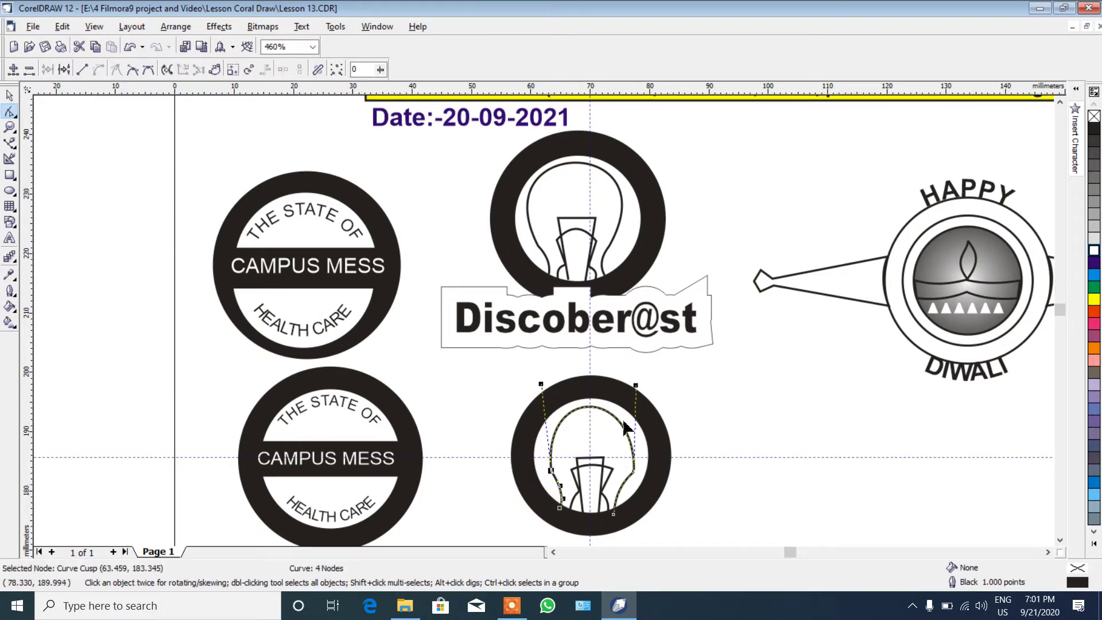
click(10, 96)
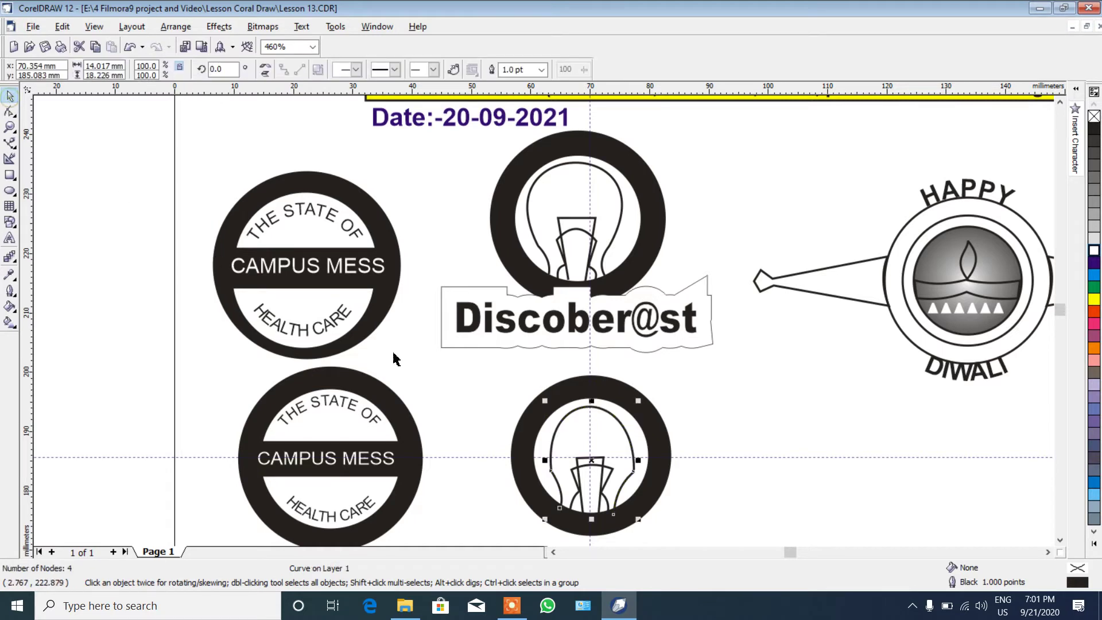
click(716, 494)
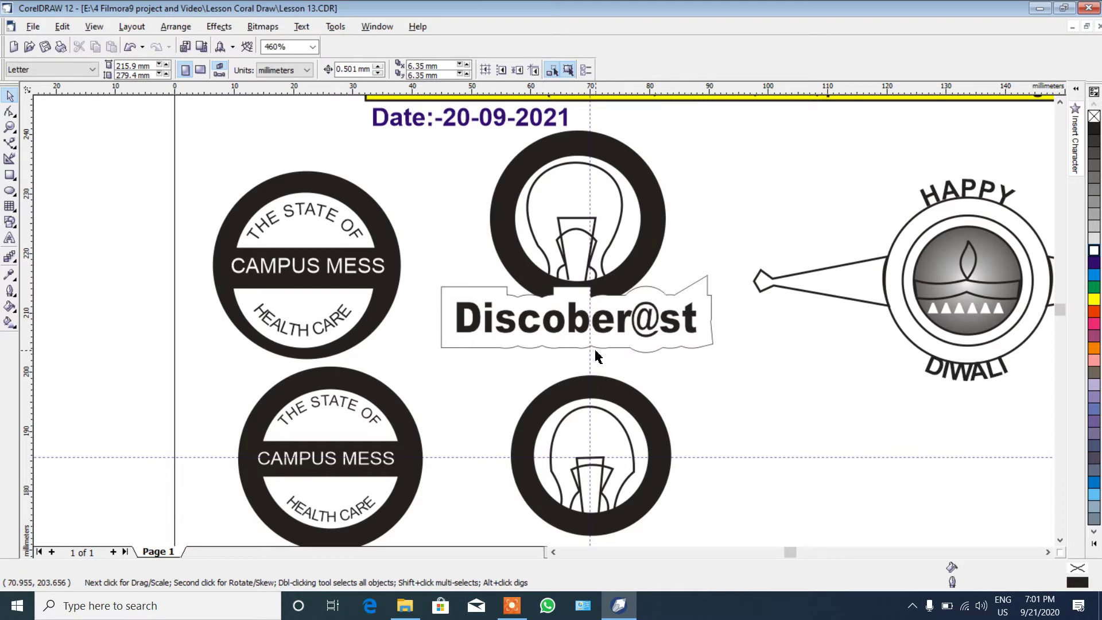
Add the artistic text "Discover@st" in the empty area beside the new bulb ring.
click(10, 238)
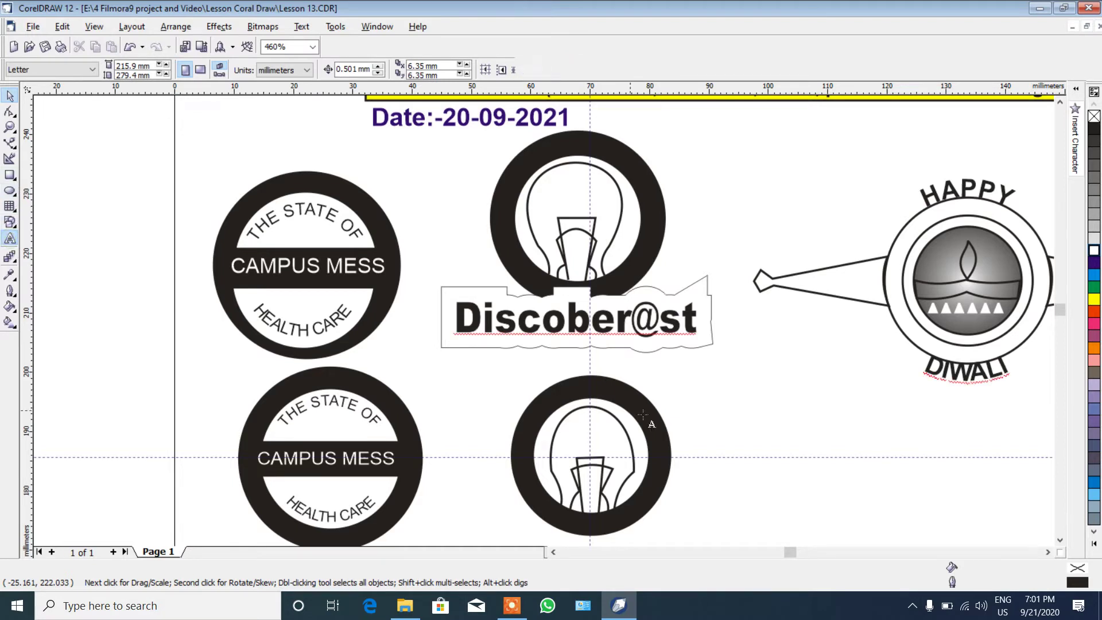
click(703, 402)
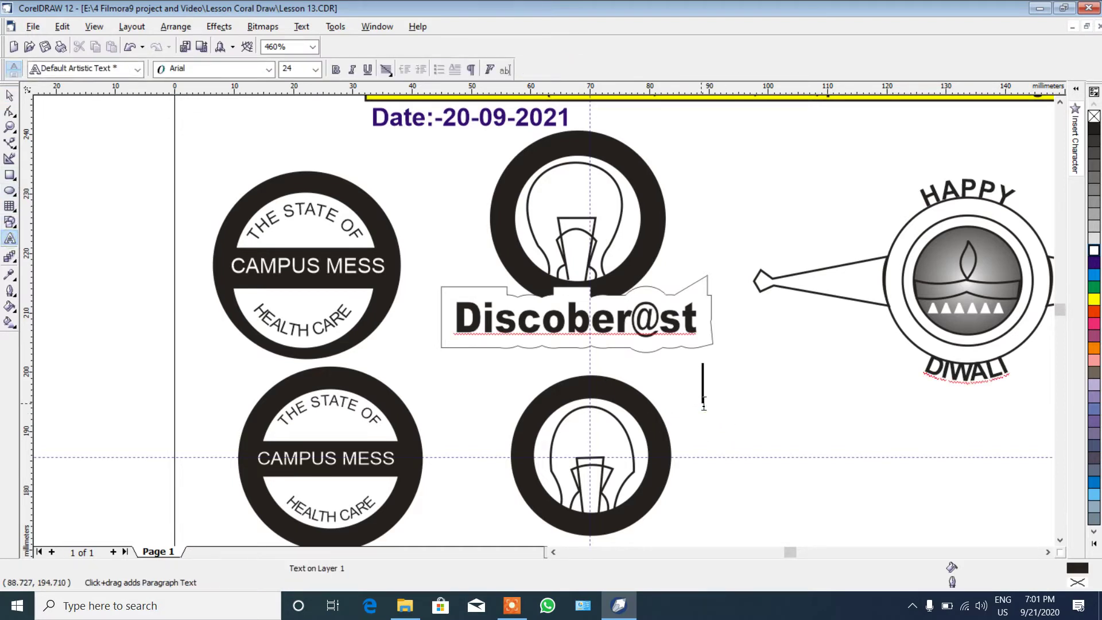
text(D)
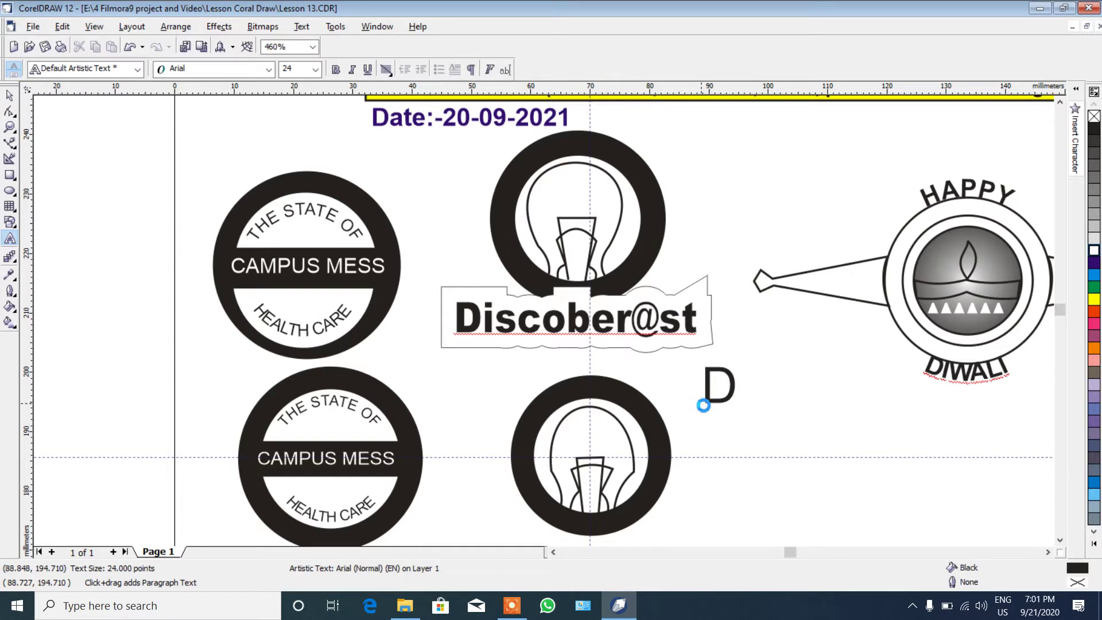
text(isc)
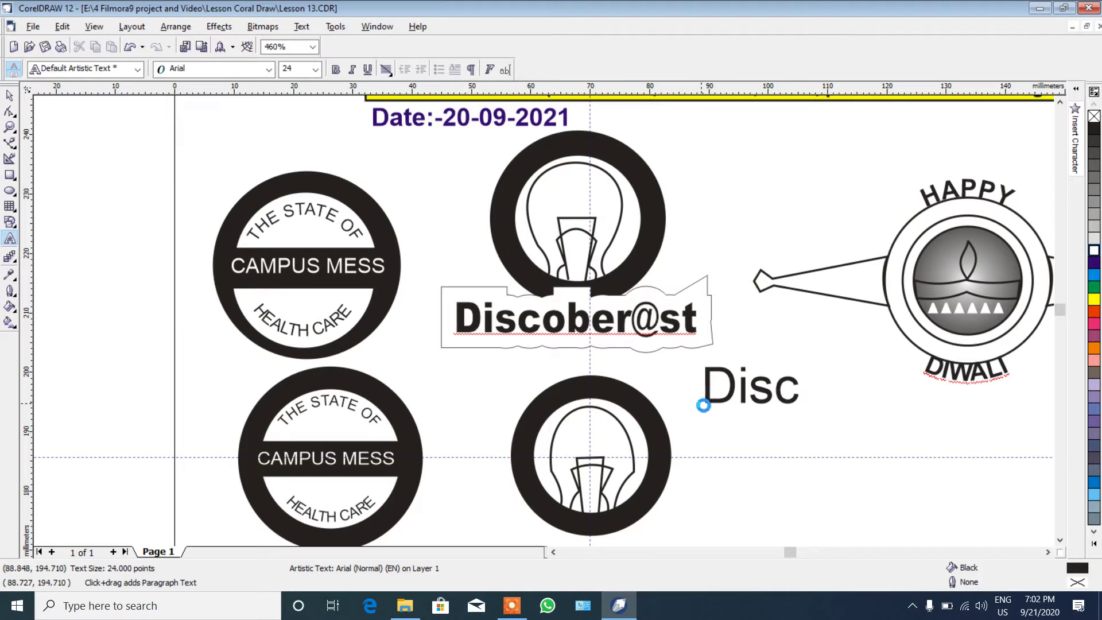
text(over)
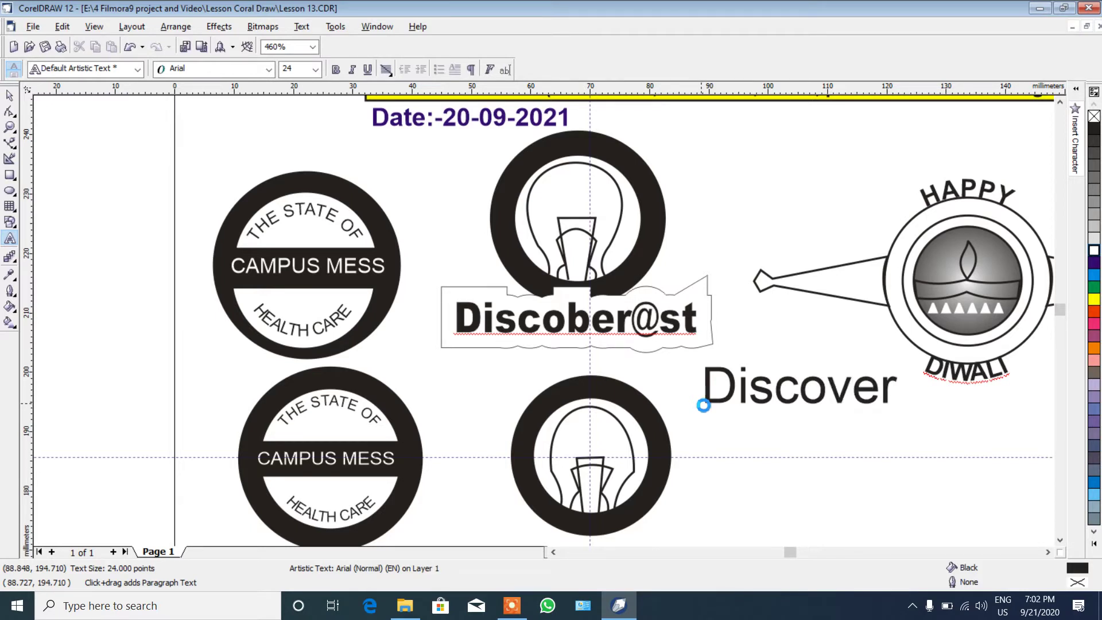
text(@)
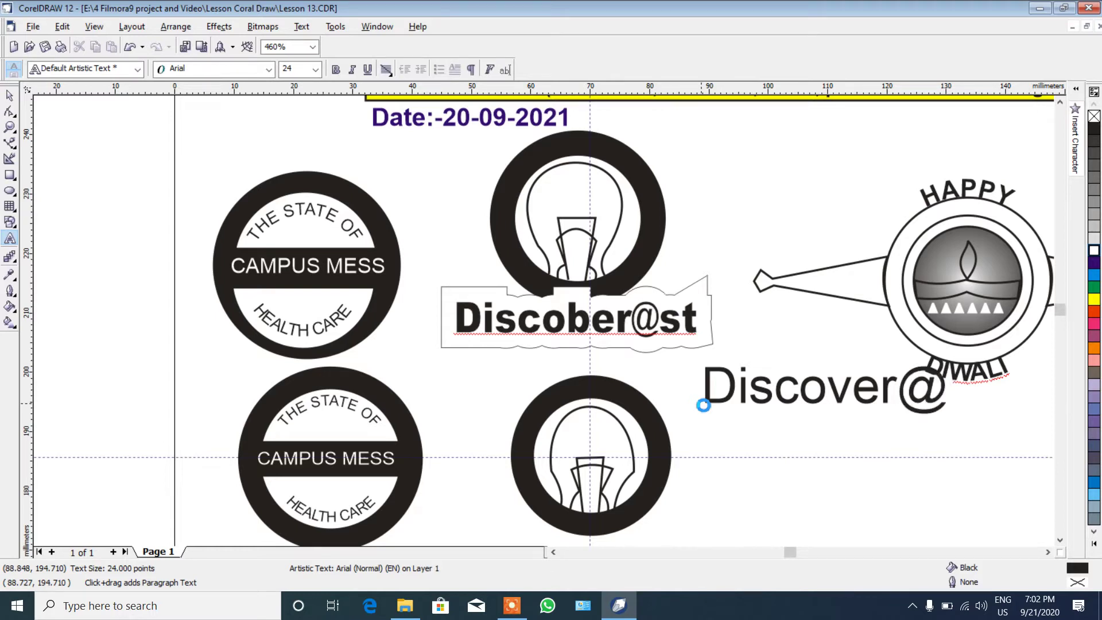
text(st)
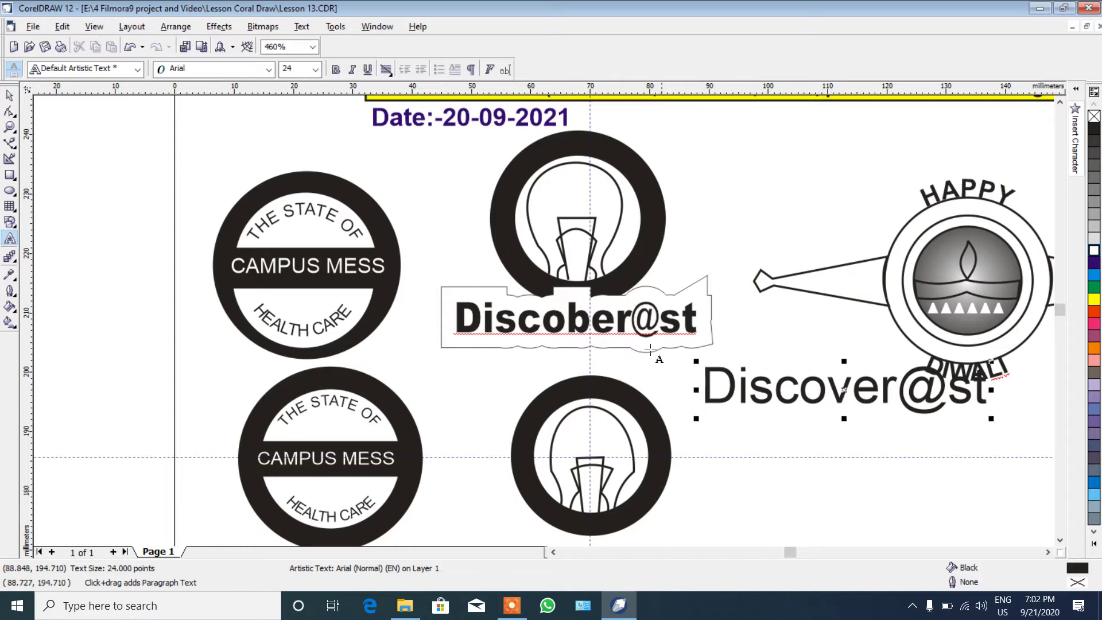
Shift the Discover@st text toward the bulb ring and set its font to Arial Black.
click(10, 96)
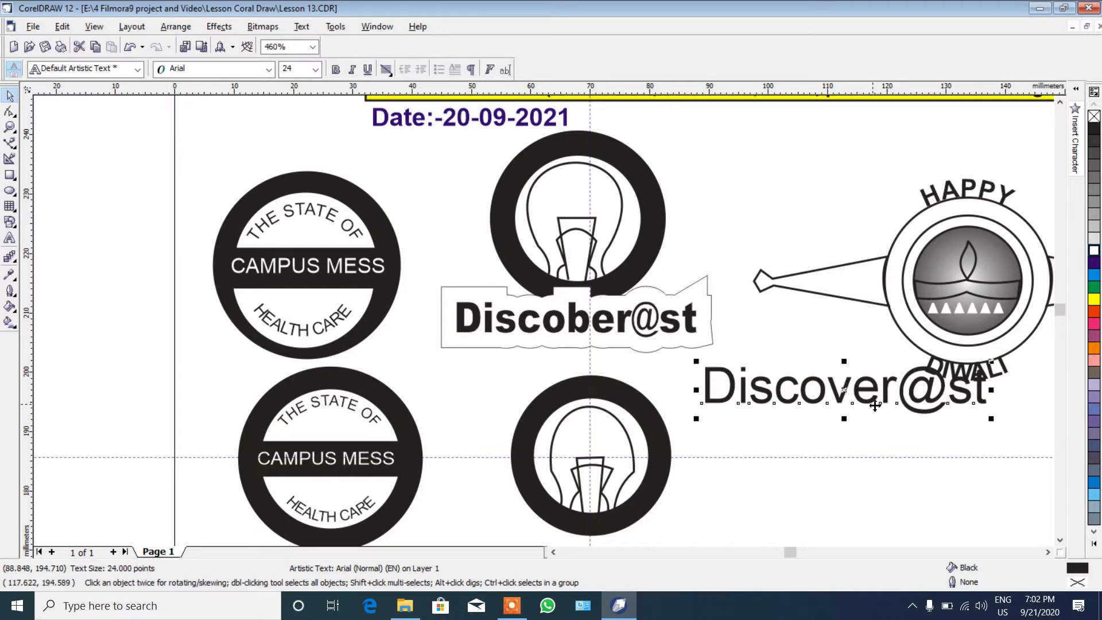
drag(845, 392, 782, 402)
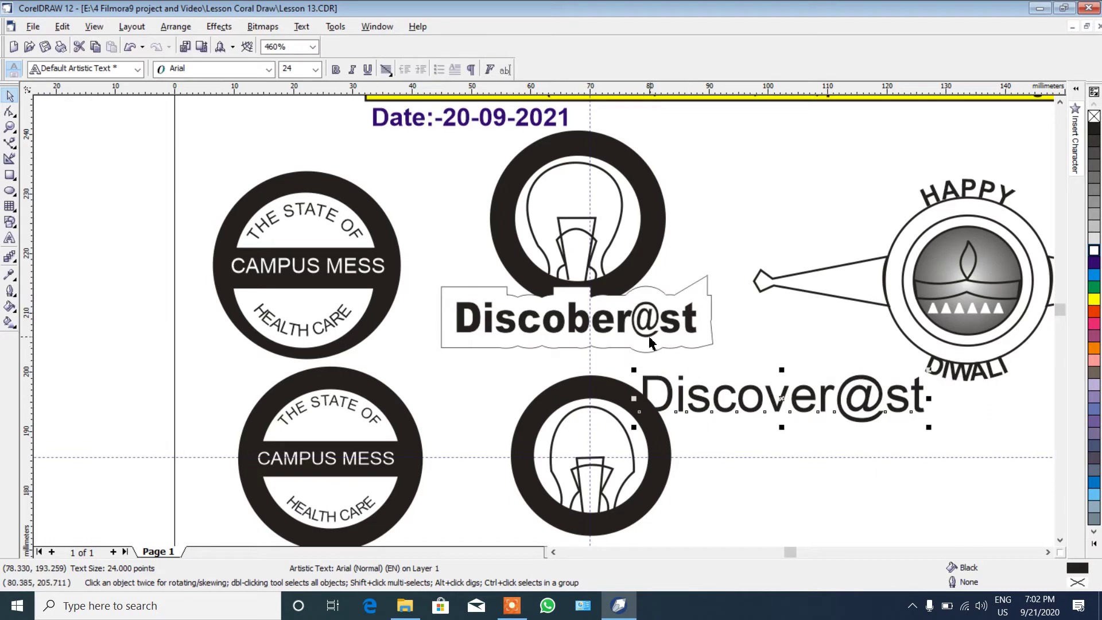
click(270, 69)
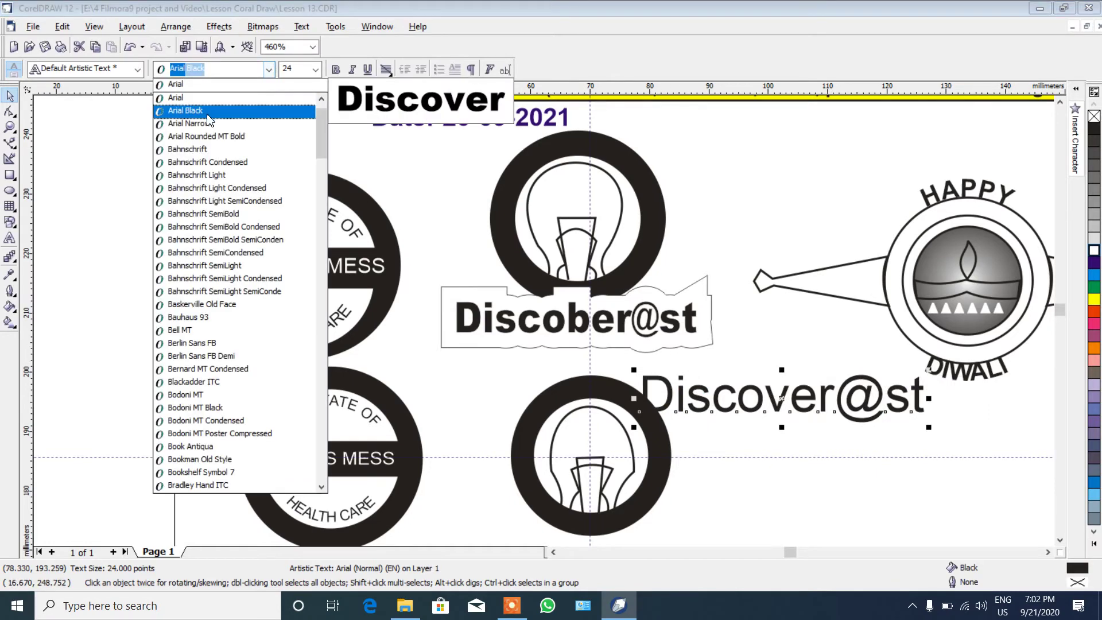
click(201, 111)
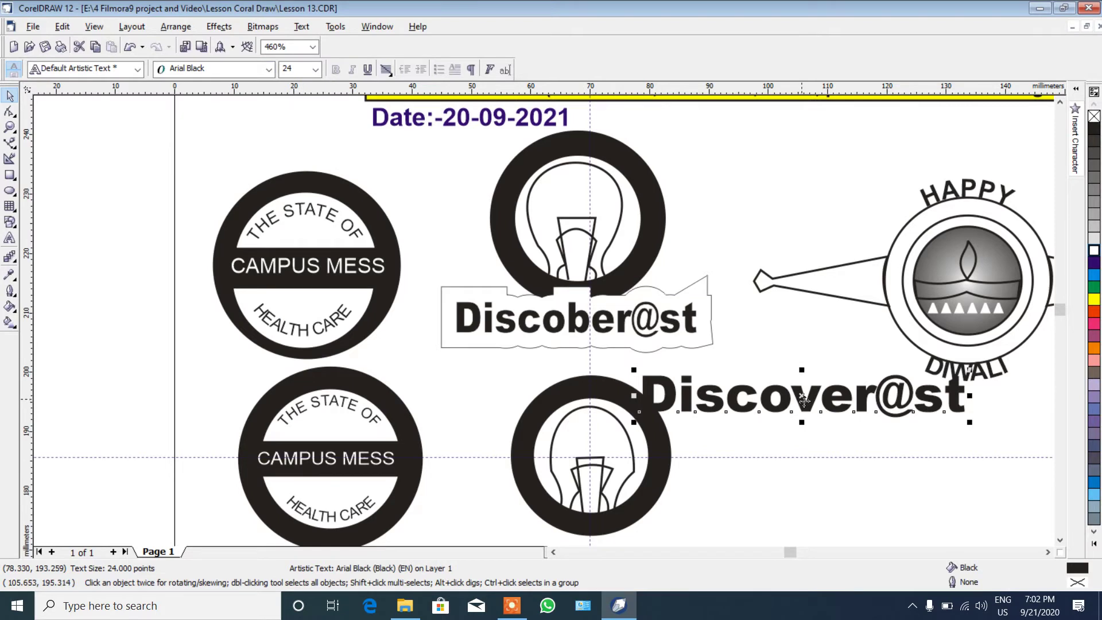
Place the Discover@st text just below the sample lettering for comparison and set its size to 16 pt.
drag(807, 404, 539, 343)
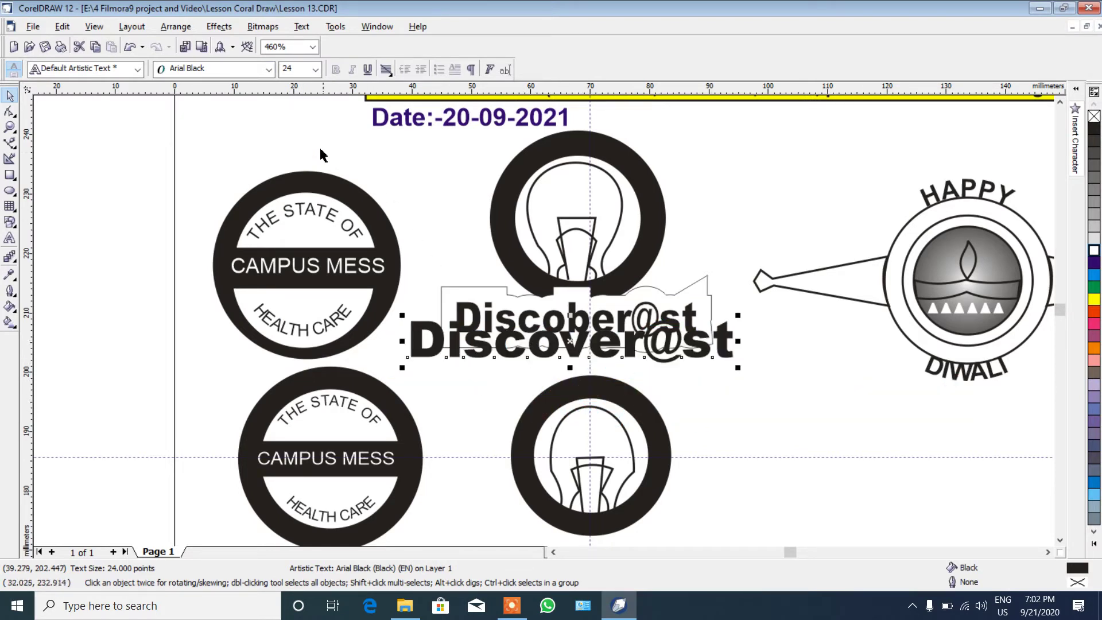
click(316, 69)
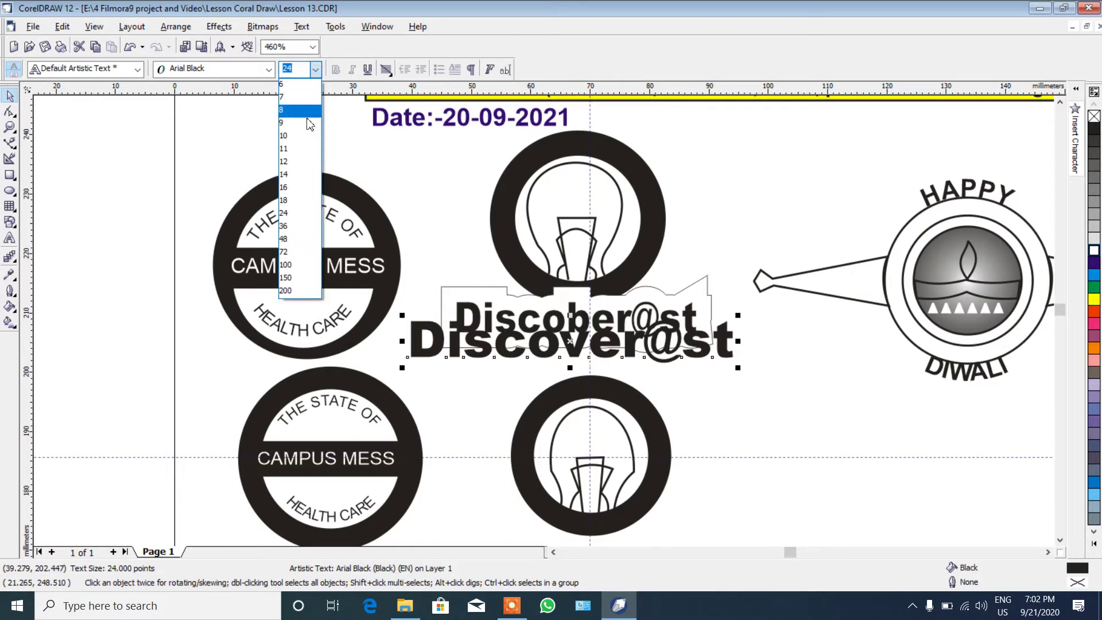
click(292, 187)
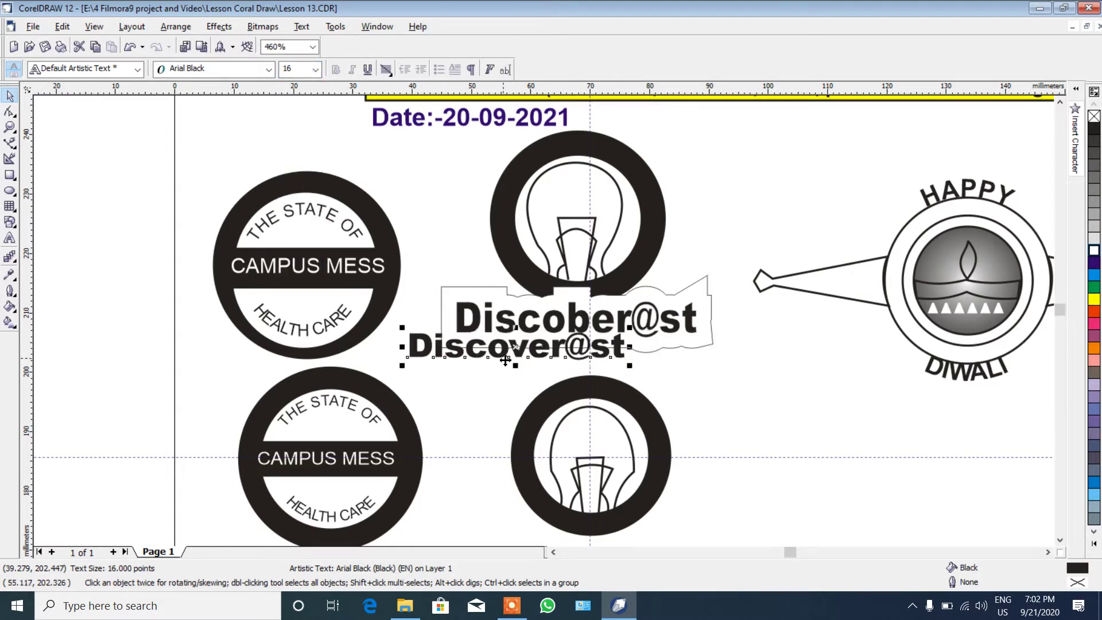
drag(520, 351, 653, 380)
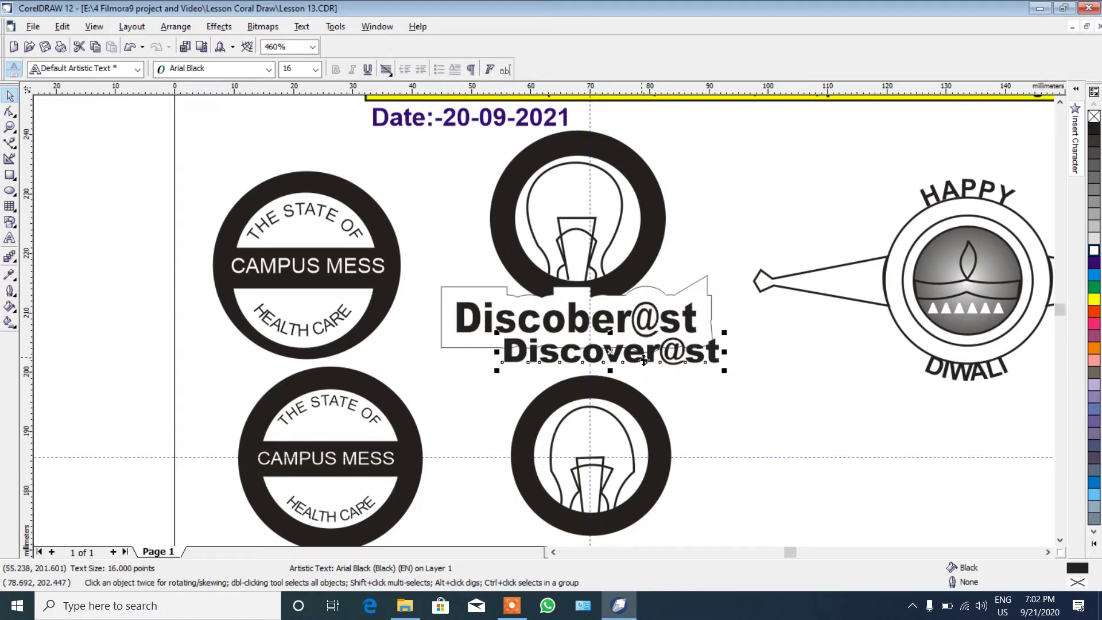
Nudge the Discover@st text left under the sample lettering and stretch its left side outward to match the sample's starting edge.
key(Left)
key(Left)
key(Left)
key(Left)
key(Left)
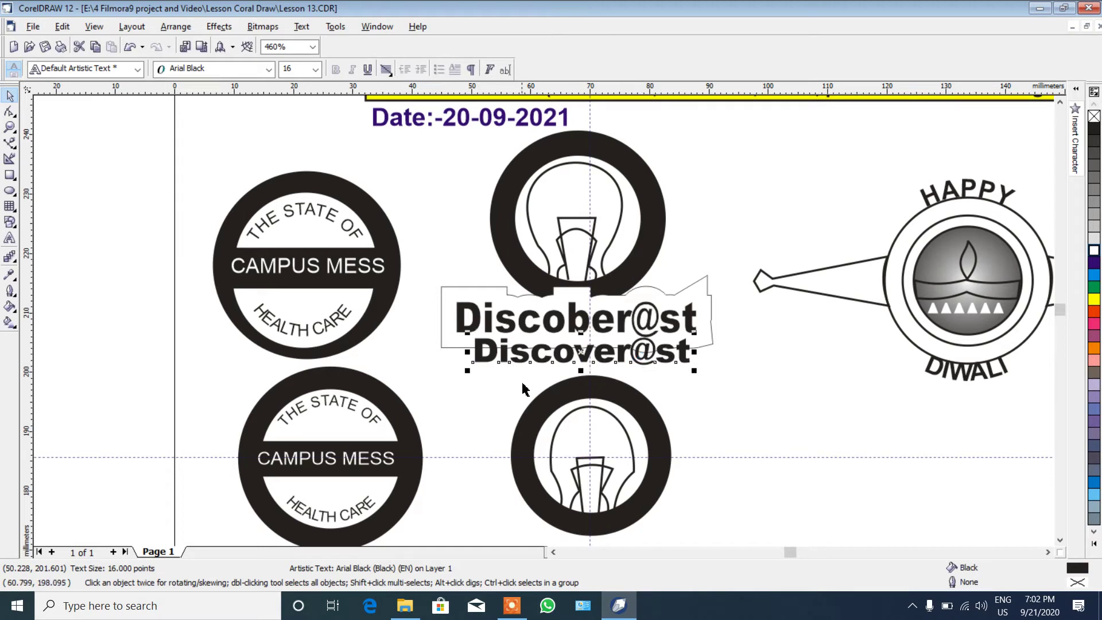
drag(468, 351, 450, 352)
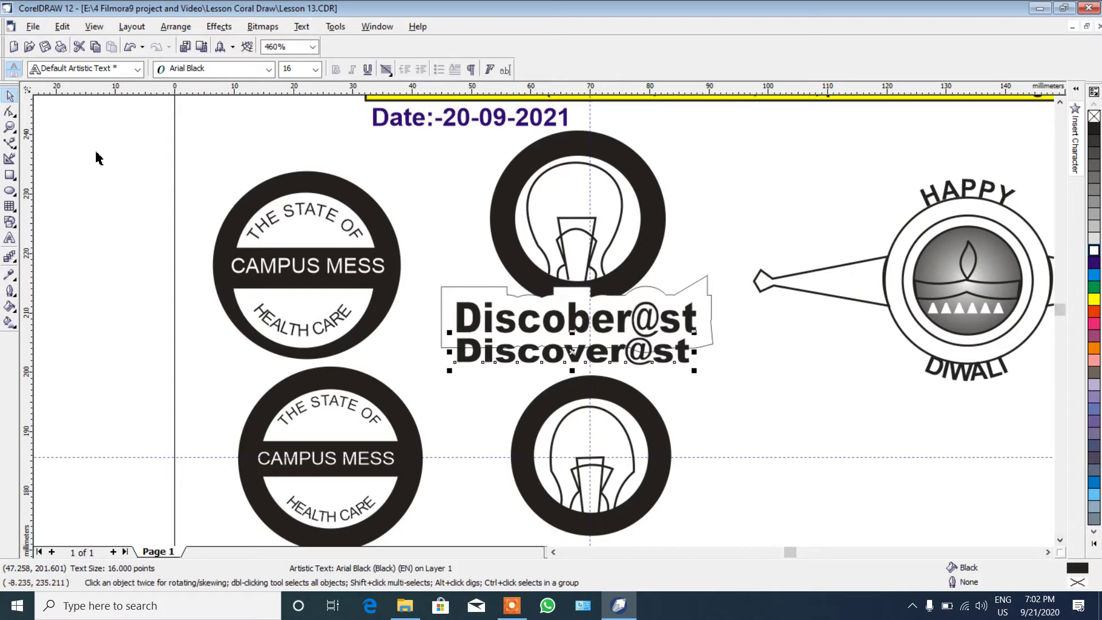
Move the Discover@st text down to the lower edge of the new bulb ring, roughly centred on the vertical guideline.
click(11, 127)
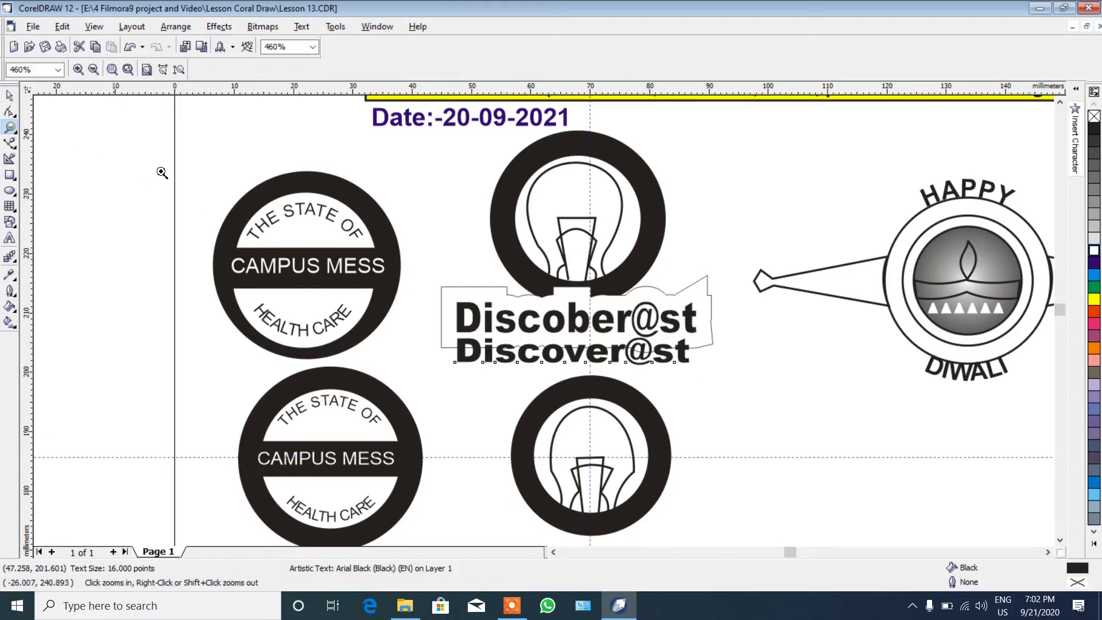
right_click(298, 184)
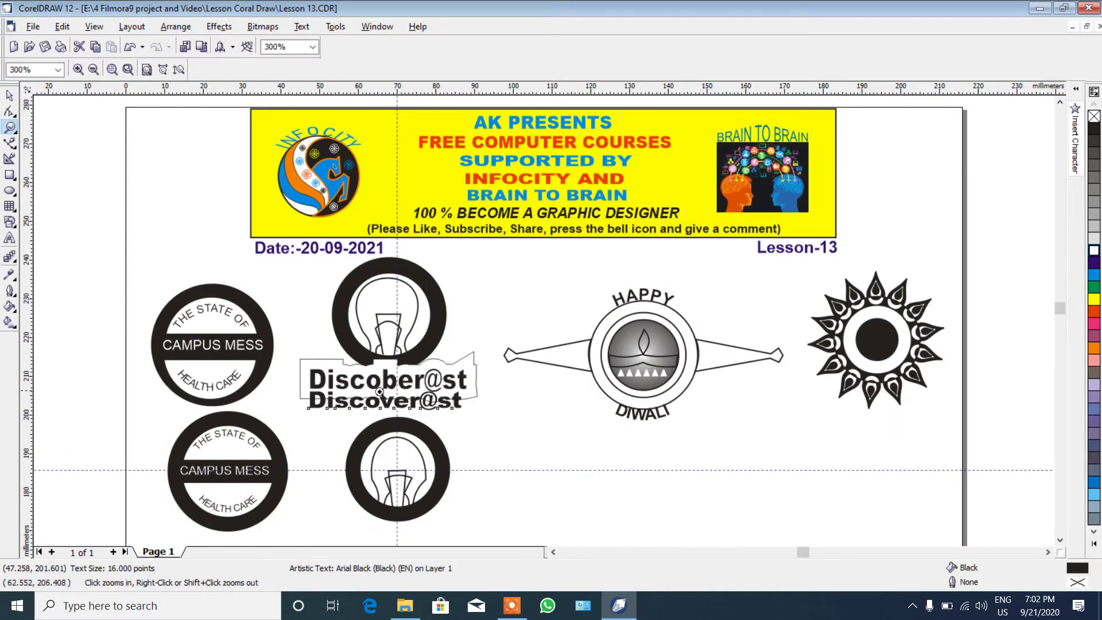
click(10, 96)
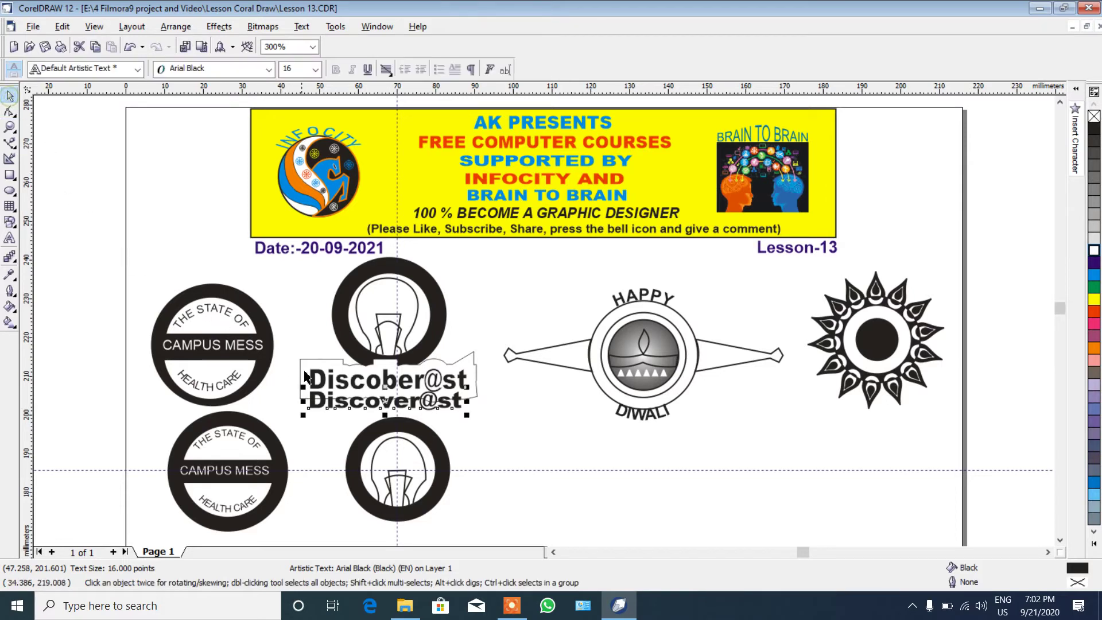
drag(388, 405, 398, 531)
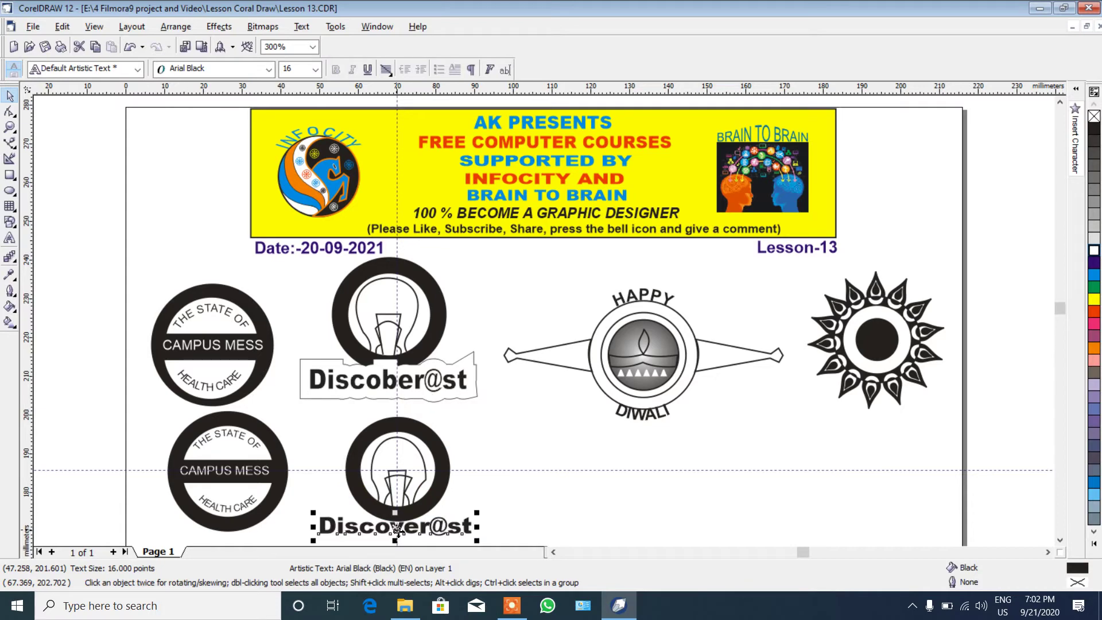
Resize the Discover@st text to about 18.2 pt just below the new bulb ring and give it a one-step outside contour of 2.54 mm.
click(1060, 541)
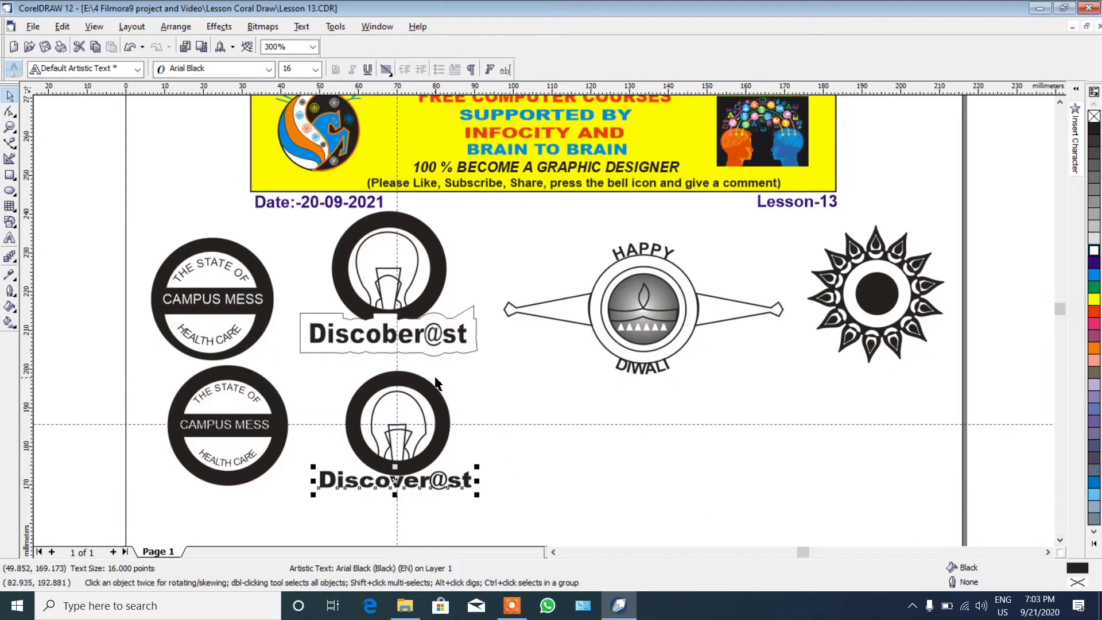
drag(398, 484, 396, 506)
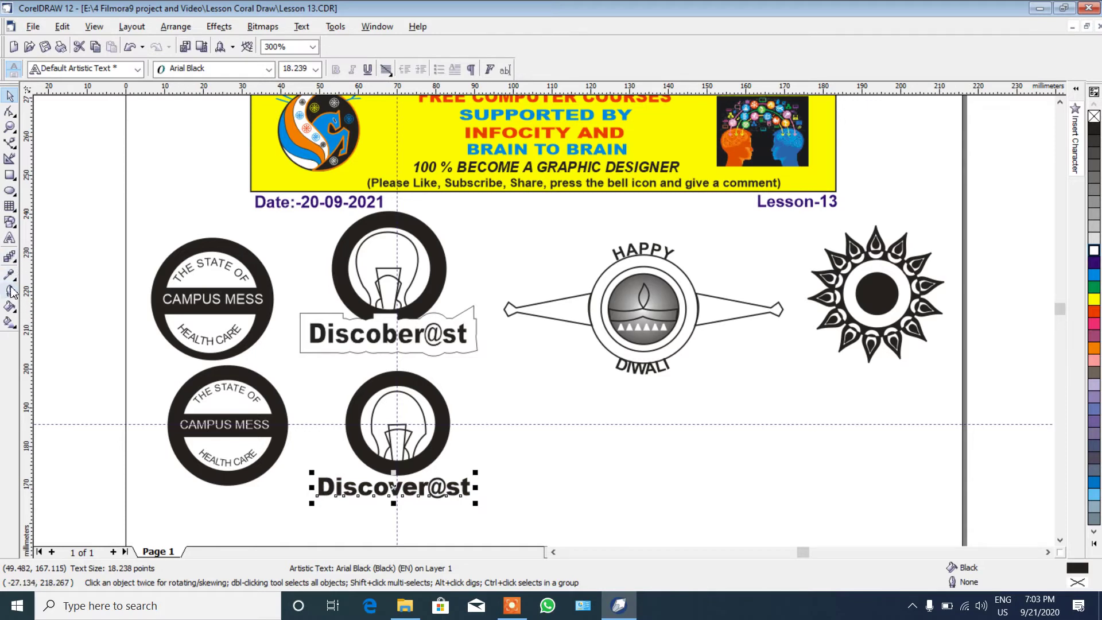
click(7, 258)
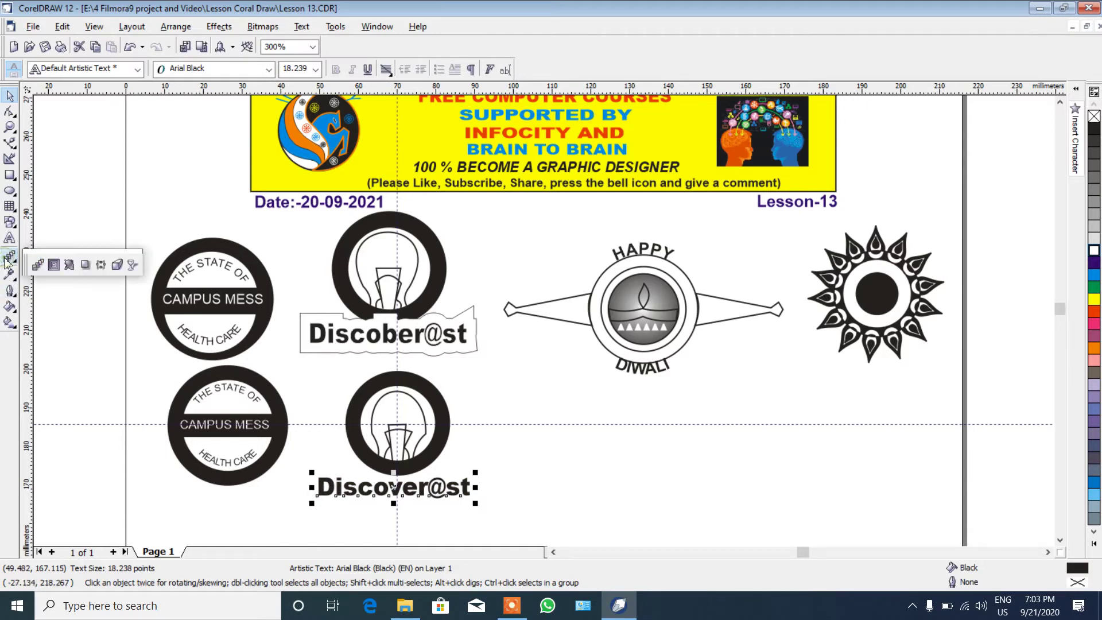
click(54, 264)
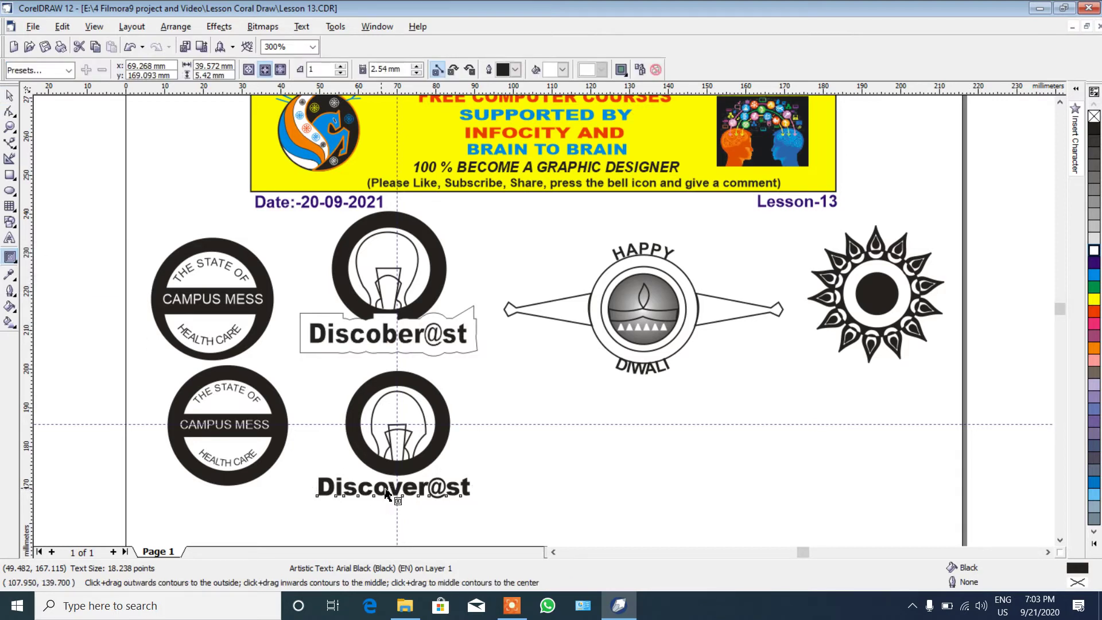
mouse_move(389, 492)
mouse_down()
mouse_move(392, 480)
mouse_move(379, 482)
mouse_up()
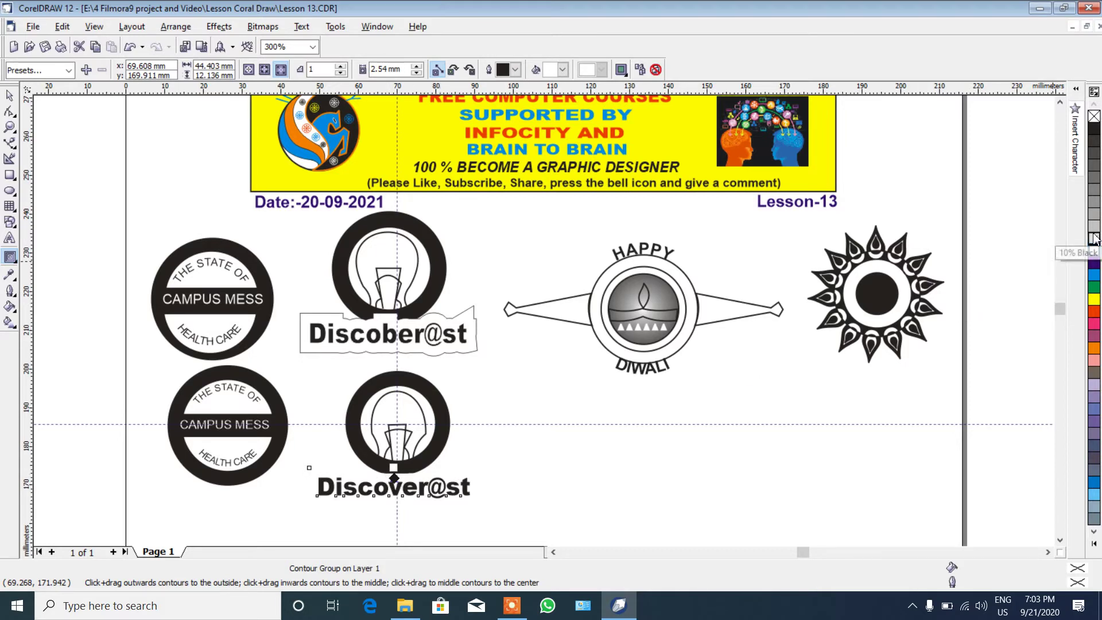
Give the Discover@st contour a black outline and thicken it to the preset just above 1/2 point, leaving it deselected.
right_click(1094, 131)
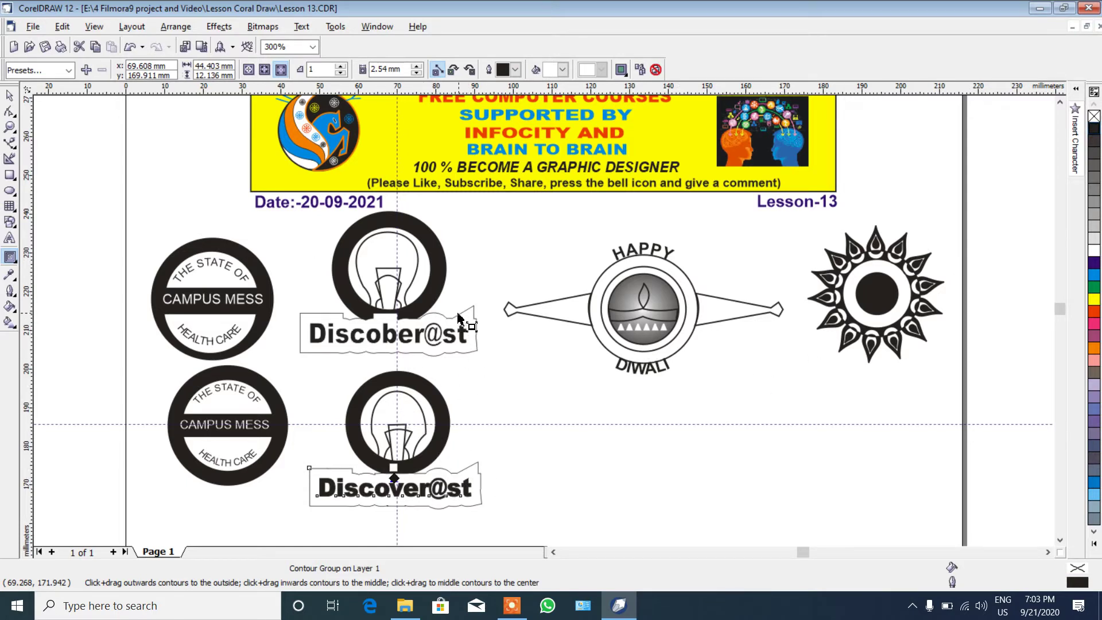
click(10, 291)
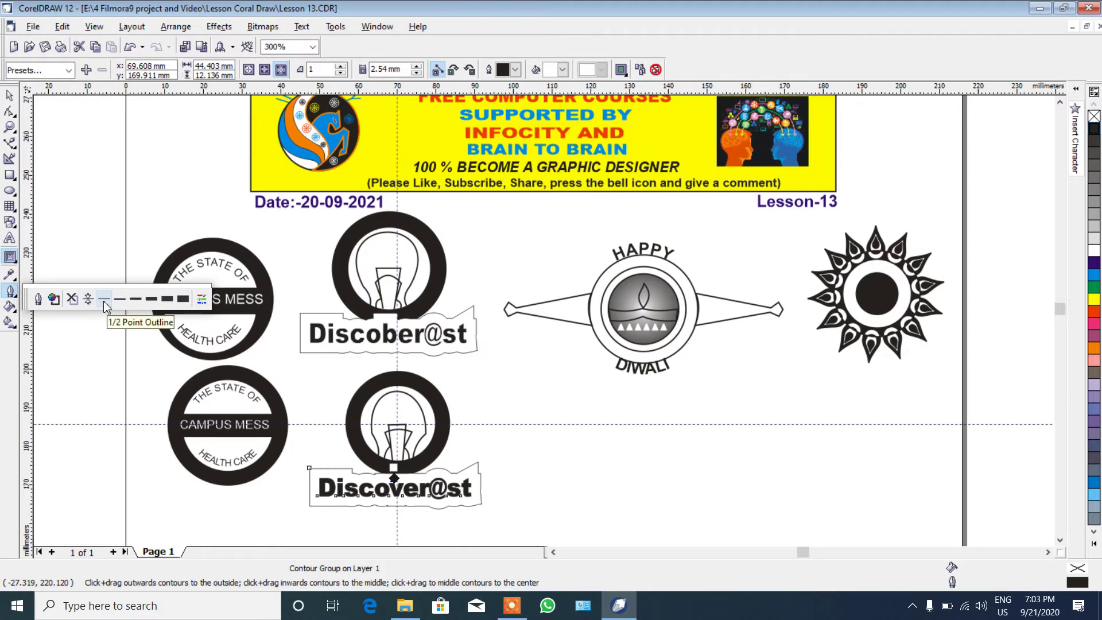
click(118, 300)
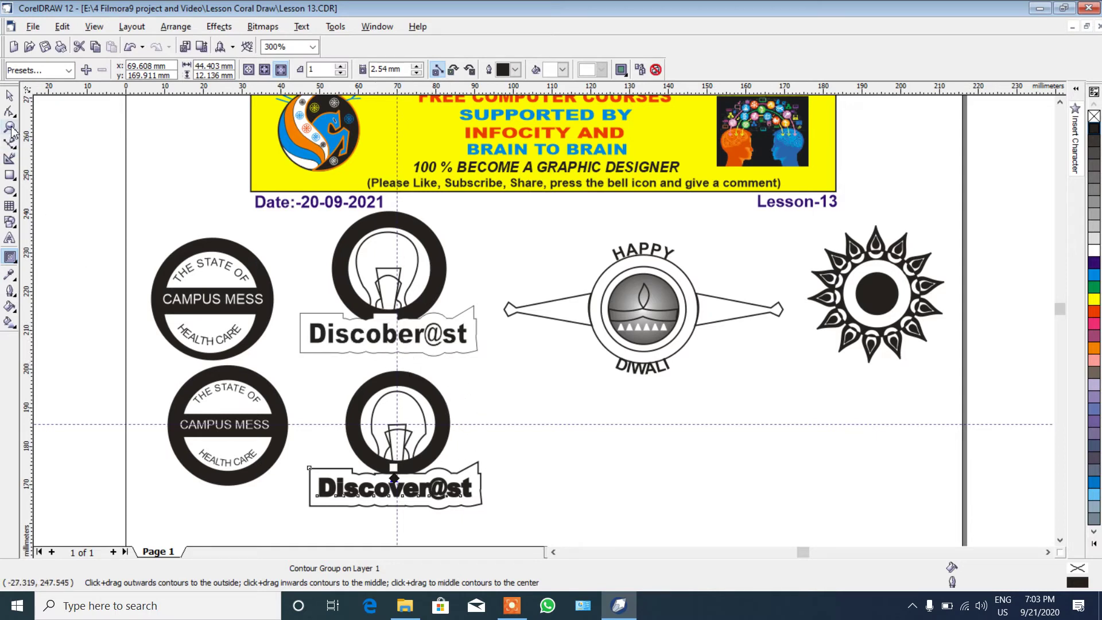
click(10, 96)
click(541, 425)
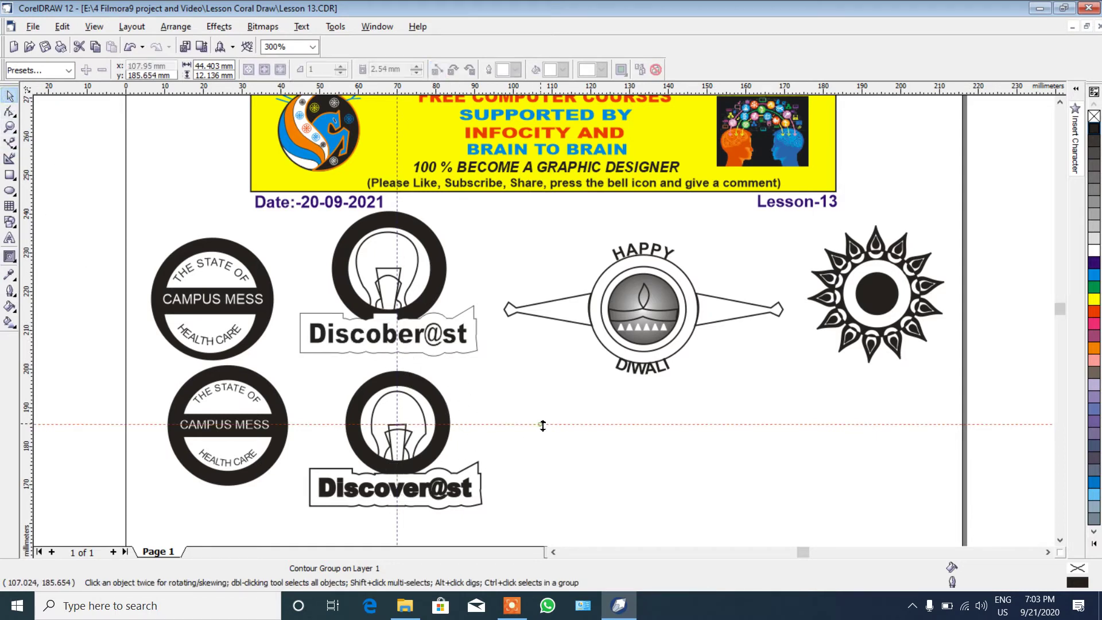
Group the new light bulb, its ring and the contoured Discover@st lettering into one object.
drag(280, 362, 526, 534)
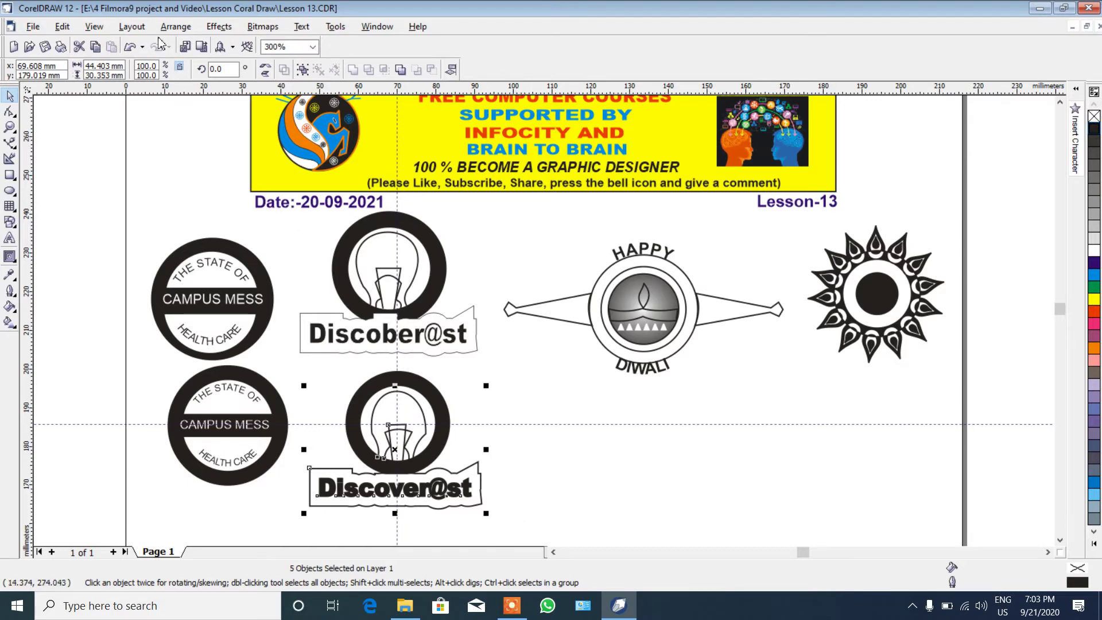
click(172, 27)
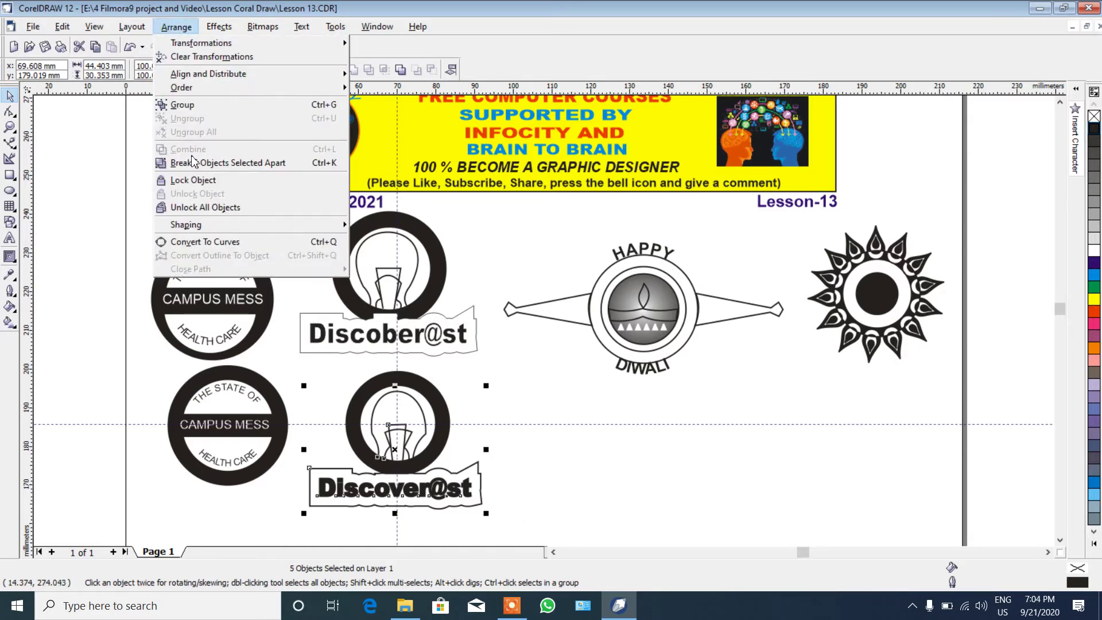
click(184, 105)
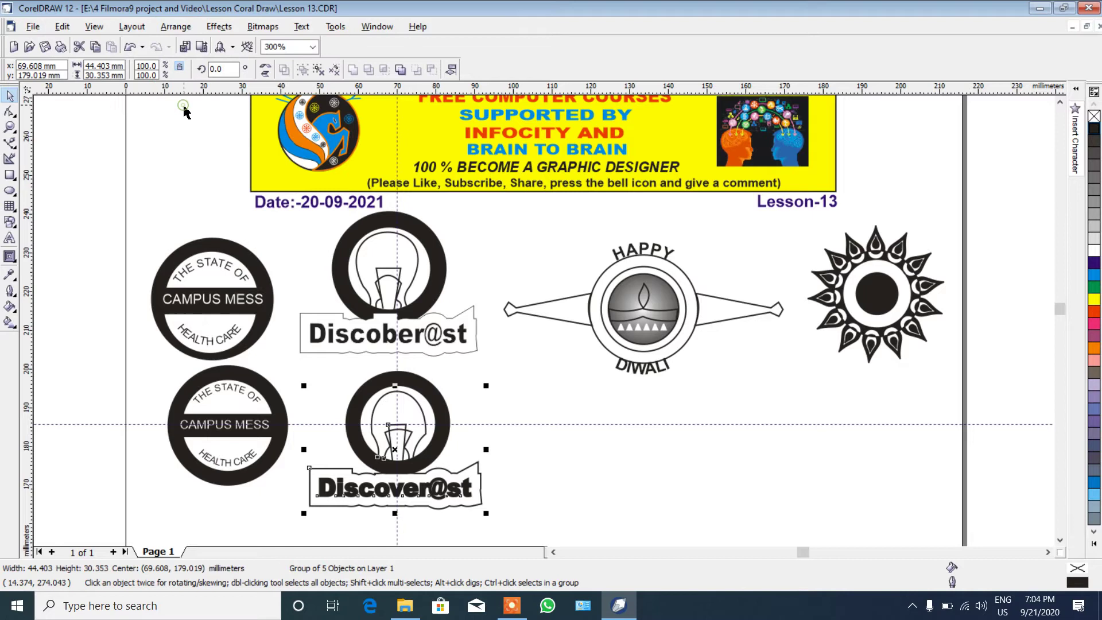
Delete the horizontal guideline that runs through the lower row of logos.
click(642, 393)
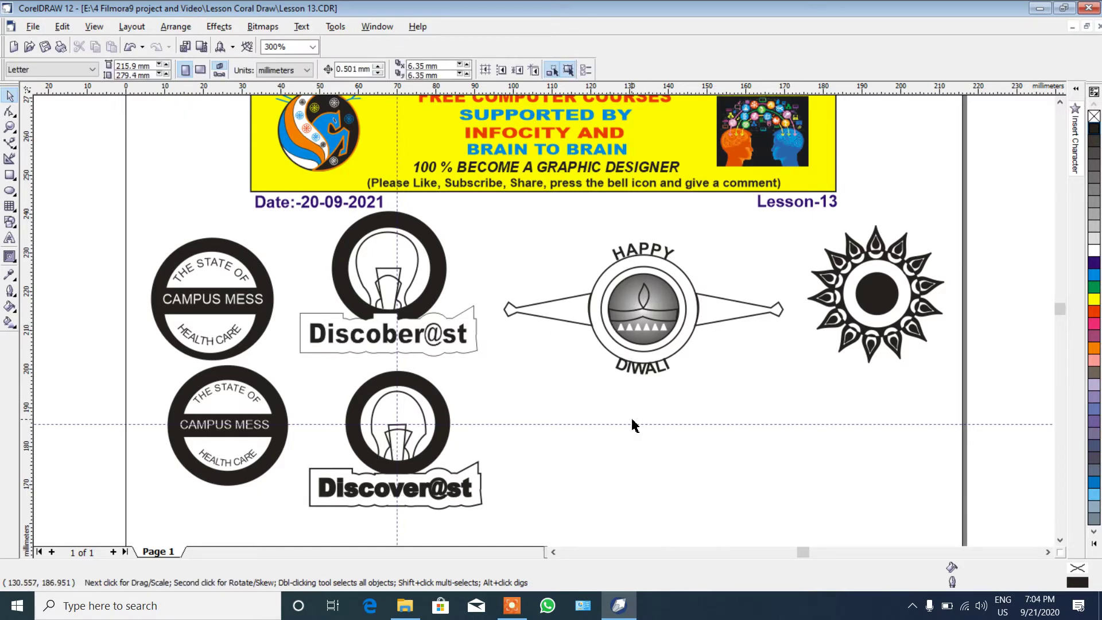
click(661, 426)
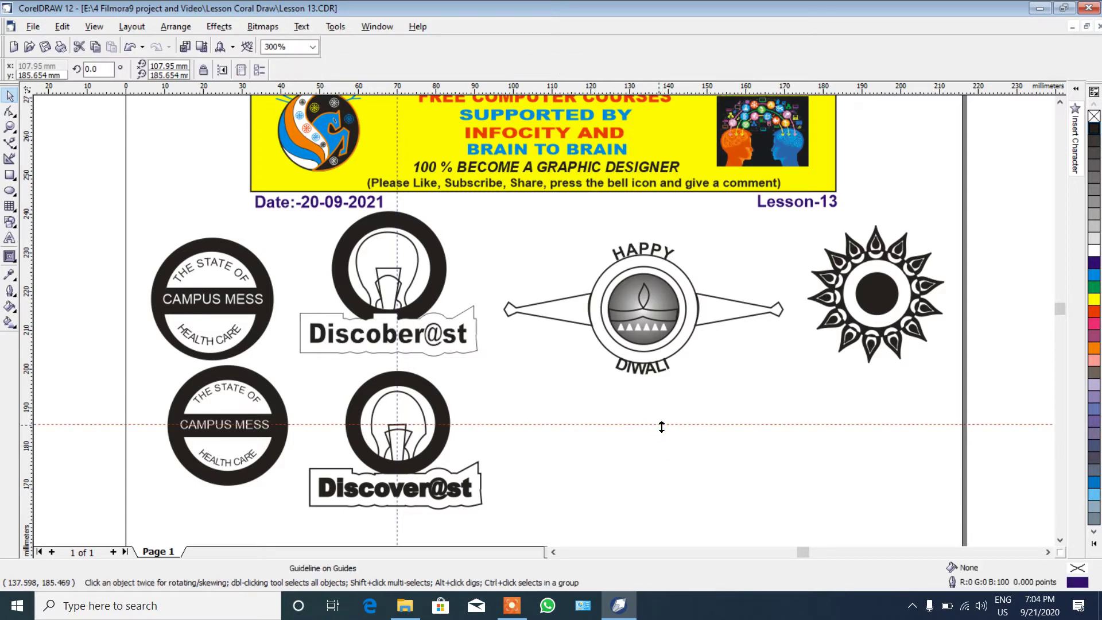
key(Delete)
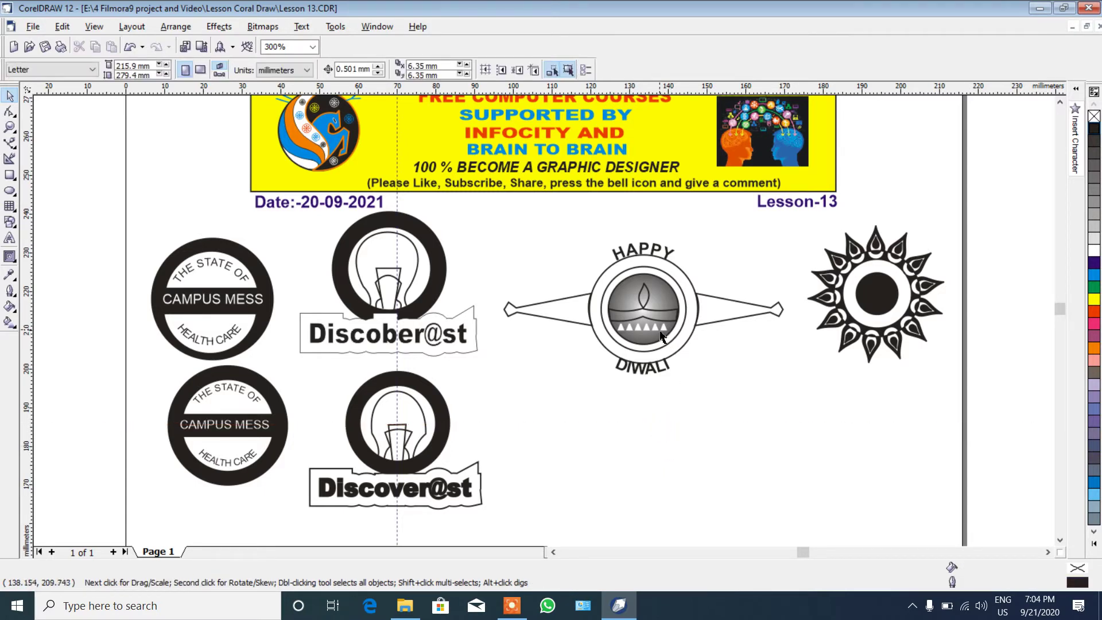
Draw a circle about 26 mm wide below the Diwali logo, with concentric inner copies about 20.6 mm and 16.1 mm wide.
click(9, 191)
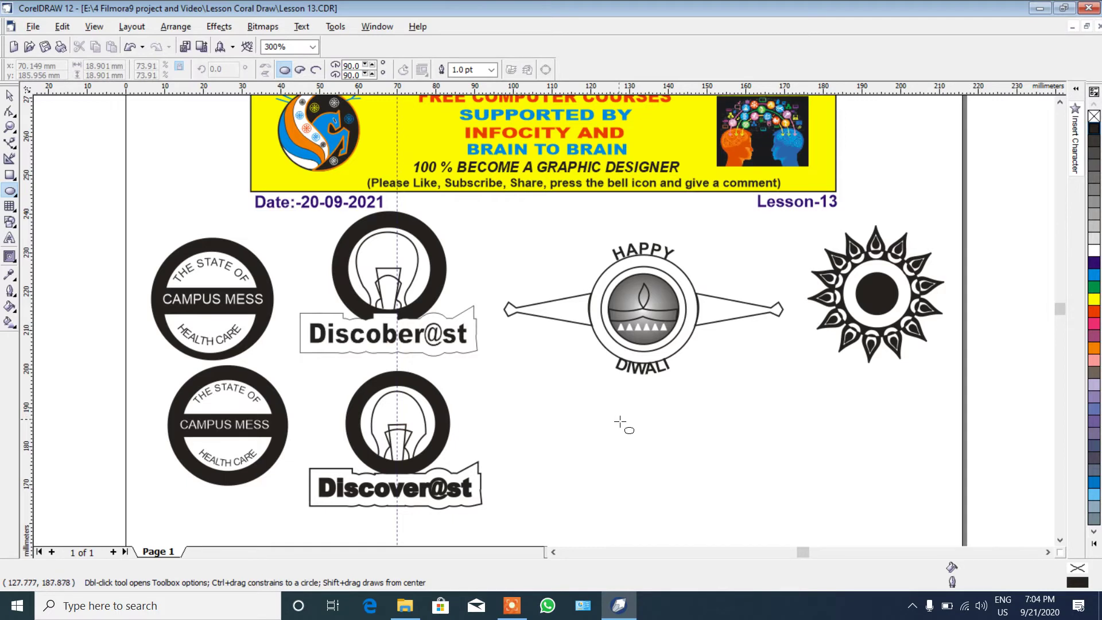
drag(607, 401, 695, 503)
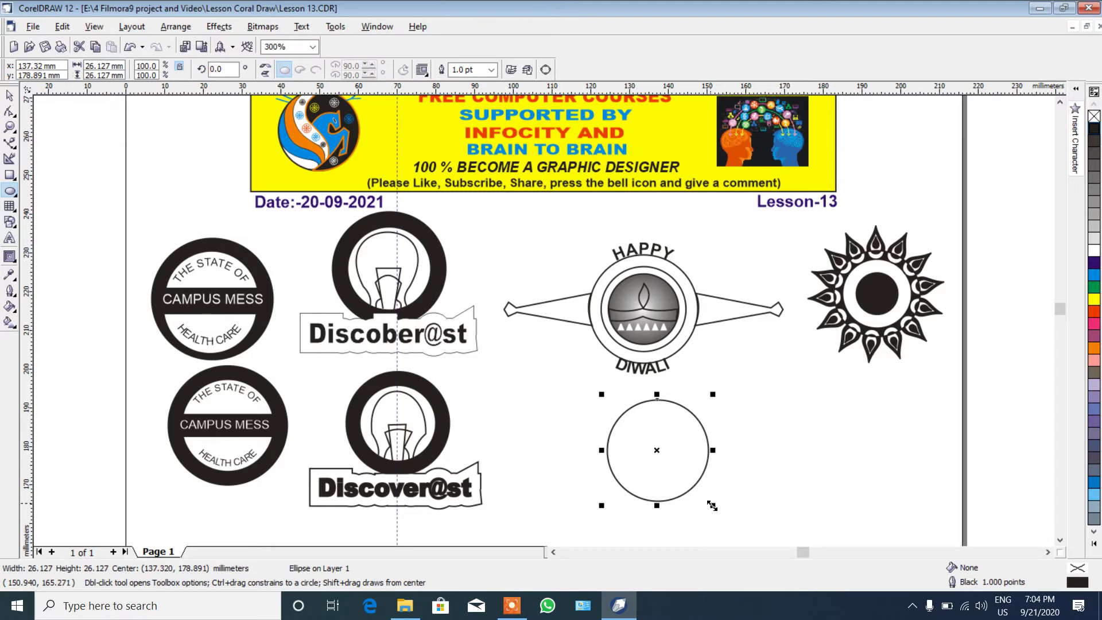
drag(712, 506, 709, 496)
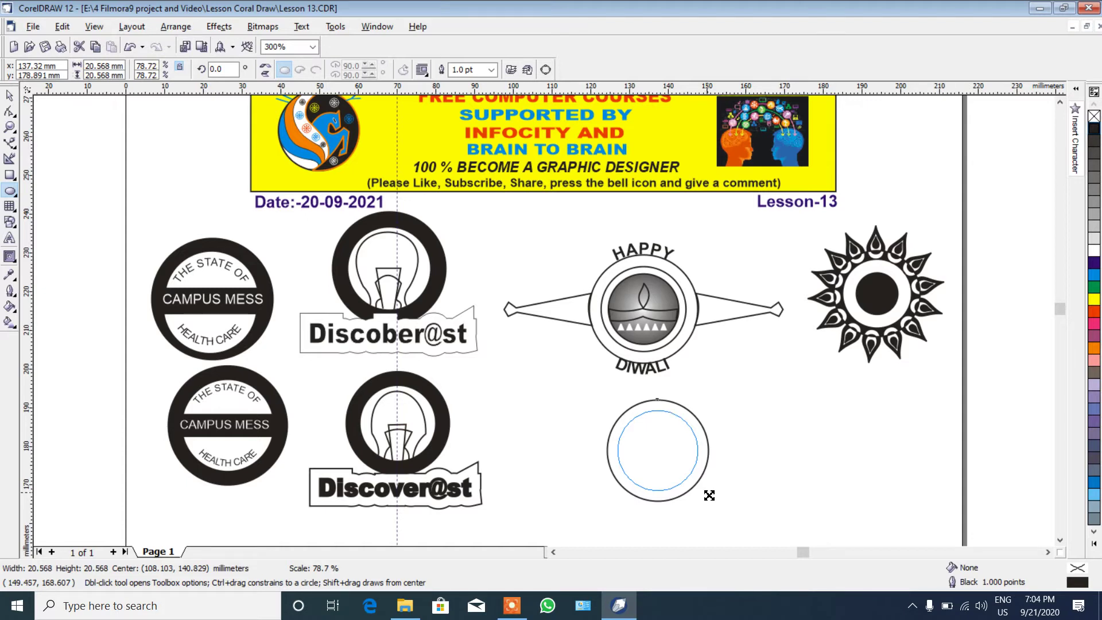
drag(710, 495, 699, 492)
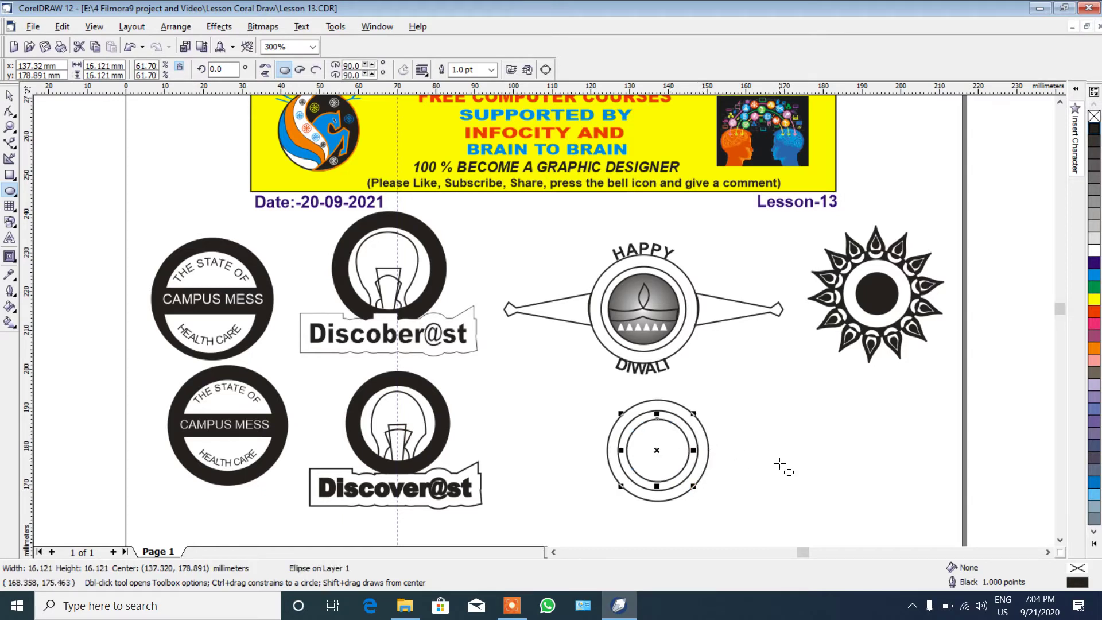
Place a vertical guideline at about 137 mm and a horizontal one at about 179.4 mm through the centre of the new circles.
click(10, 96)
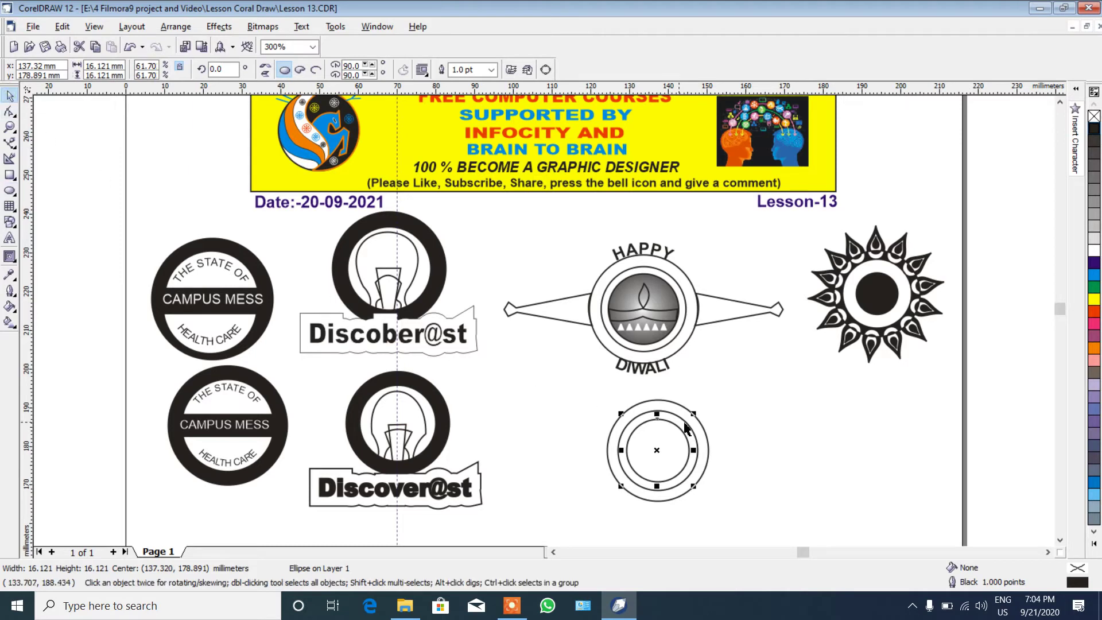
click(755, 435)
click(679, 429)
drag(32, 287, 442, 448)
drag(661, 494, 659, 492)
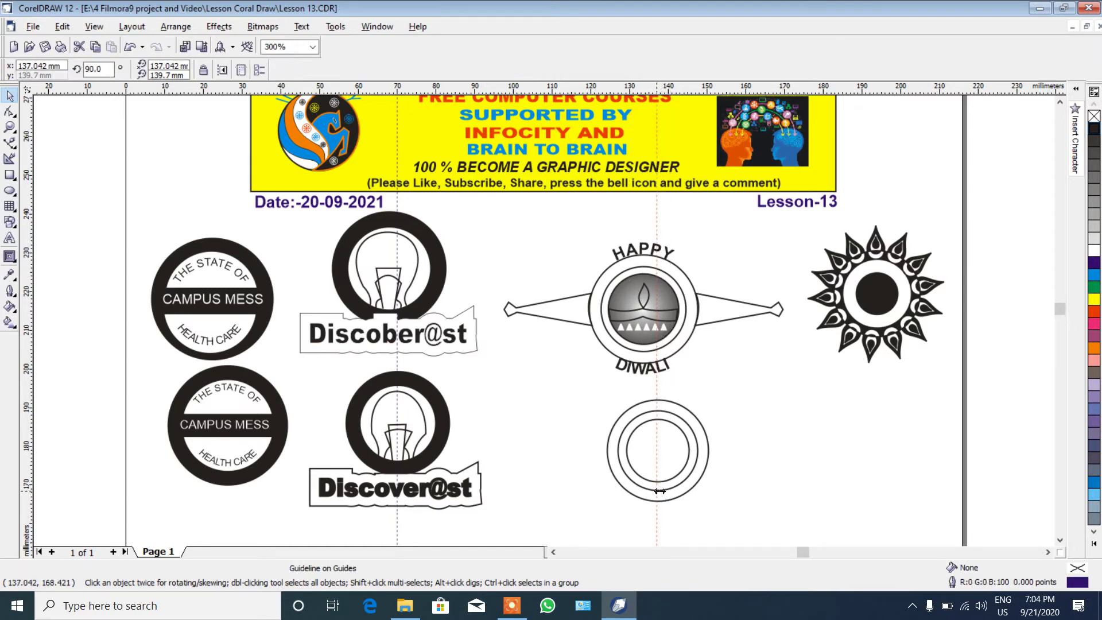
click(676, 431)
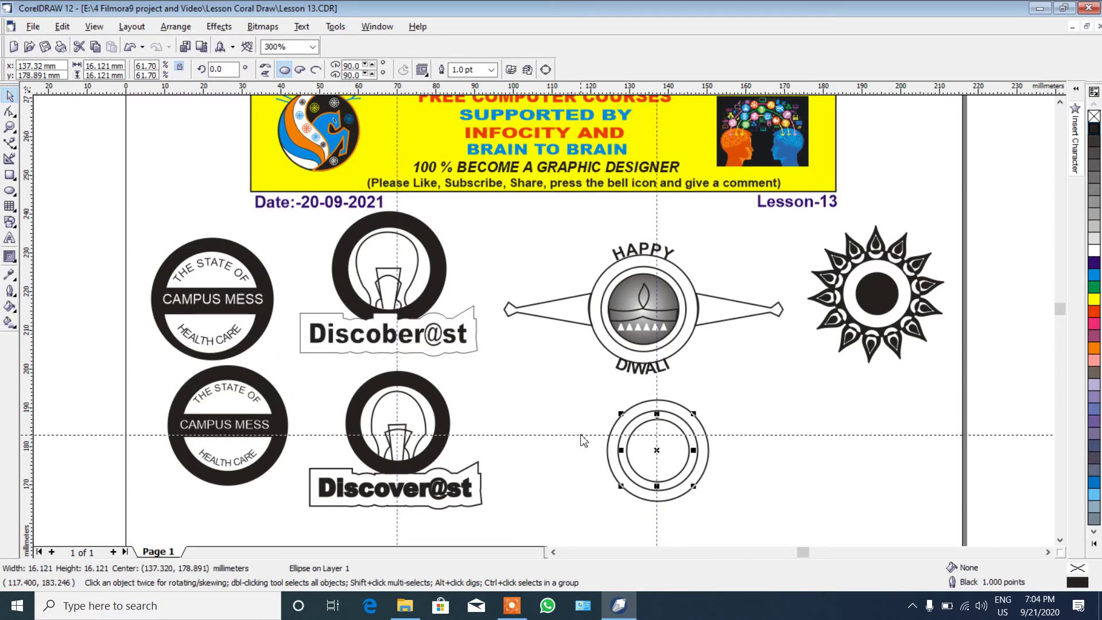
drag(584, 440, 580, 450)
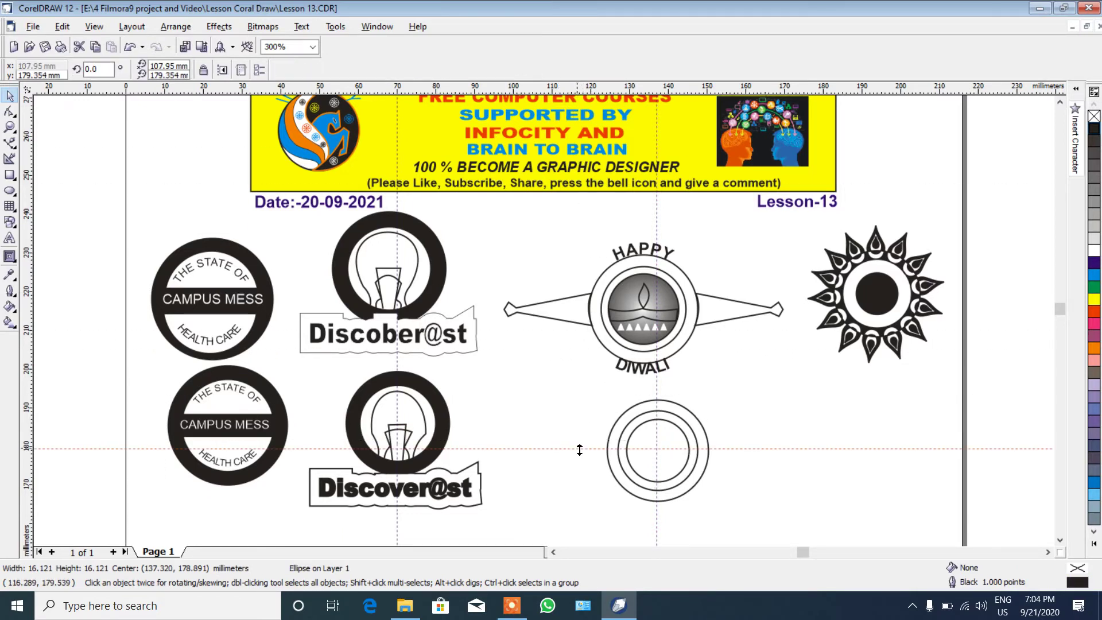
click(783, 390)
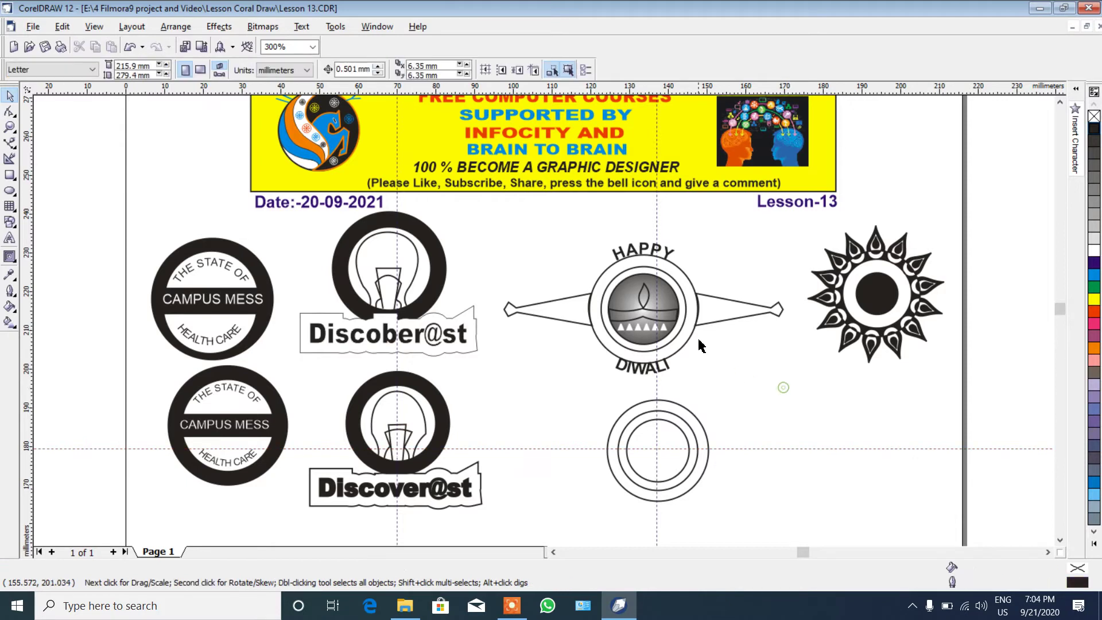
Fill the innermost circle with a two-color radial fountain fill from black to white.
click(662, 298)
click(753, 396)
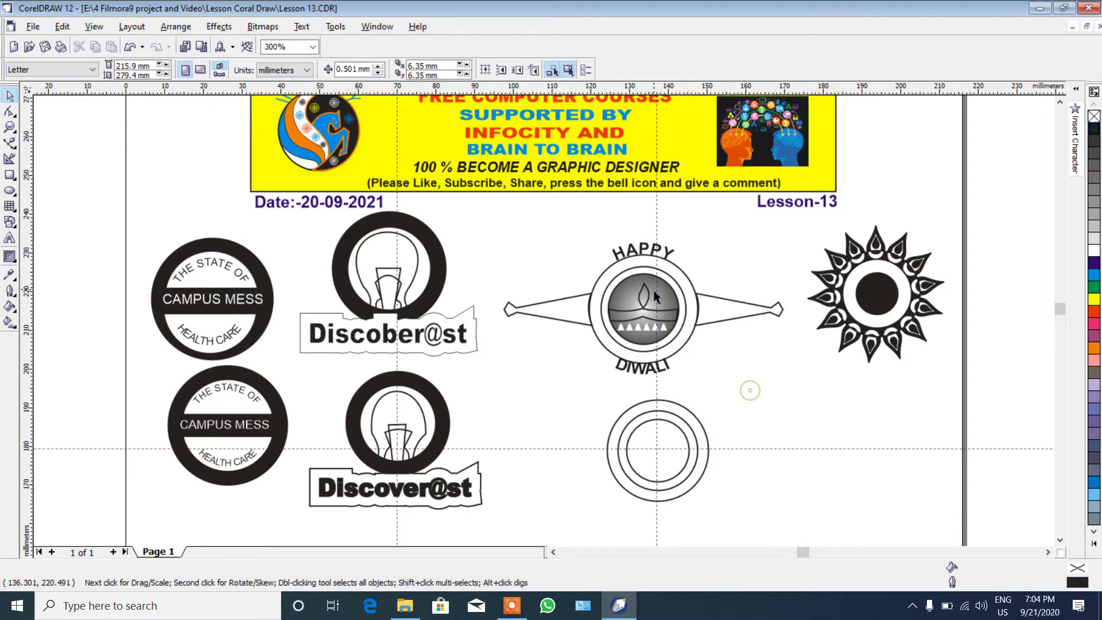
click(671, 430)
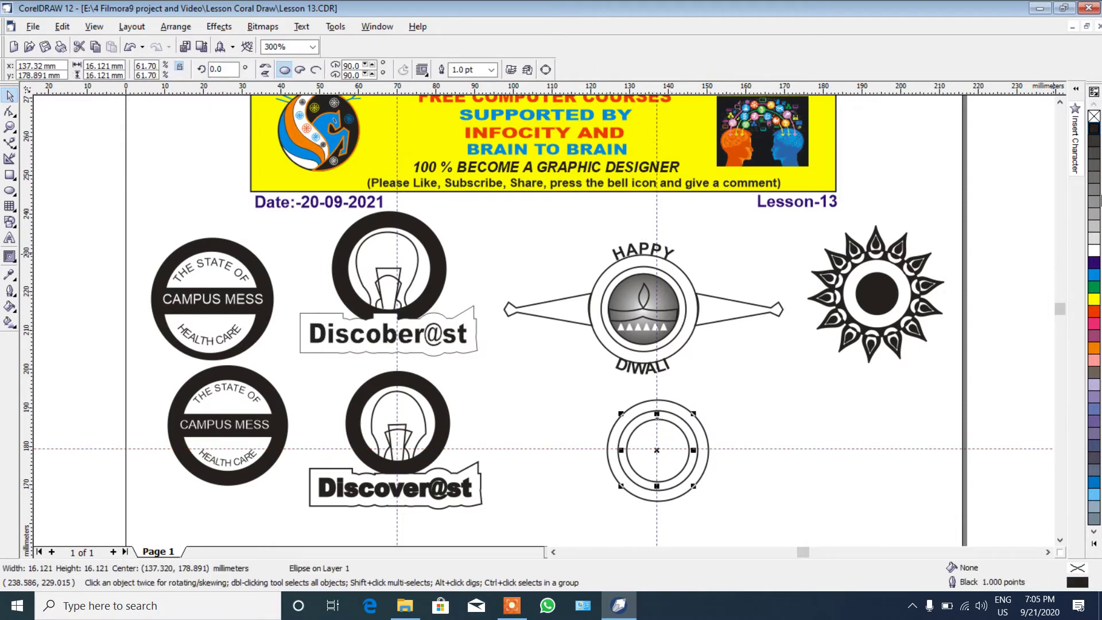
click(1094, 129)
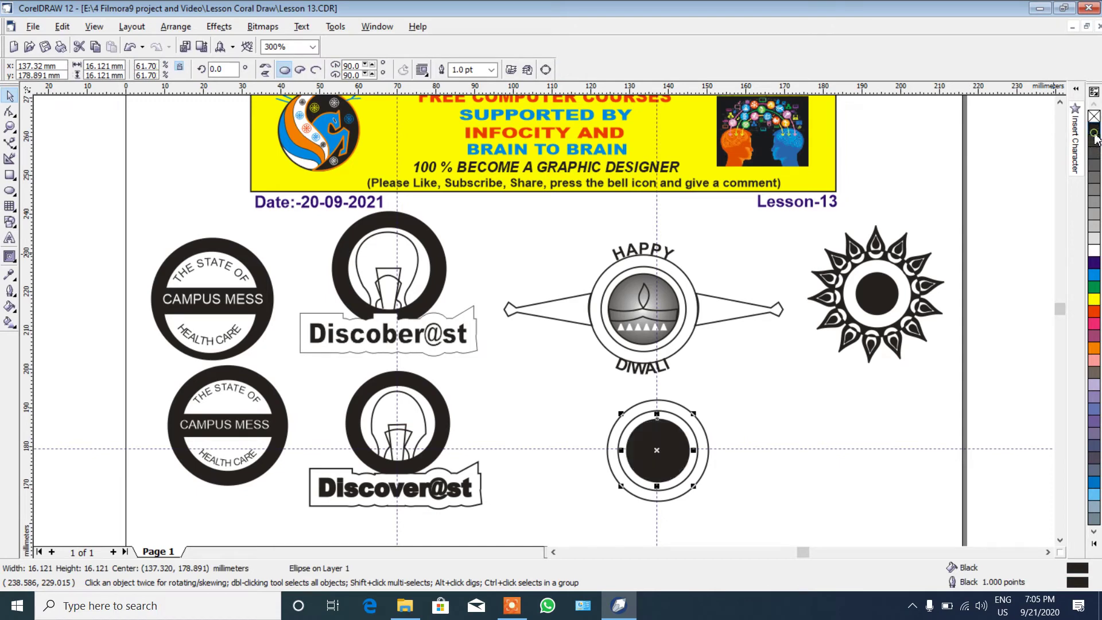
click(10, 308)
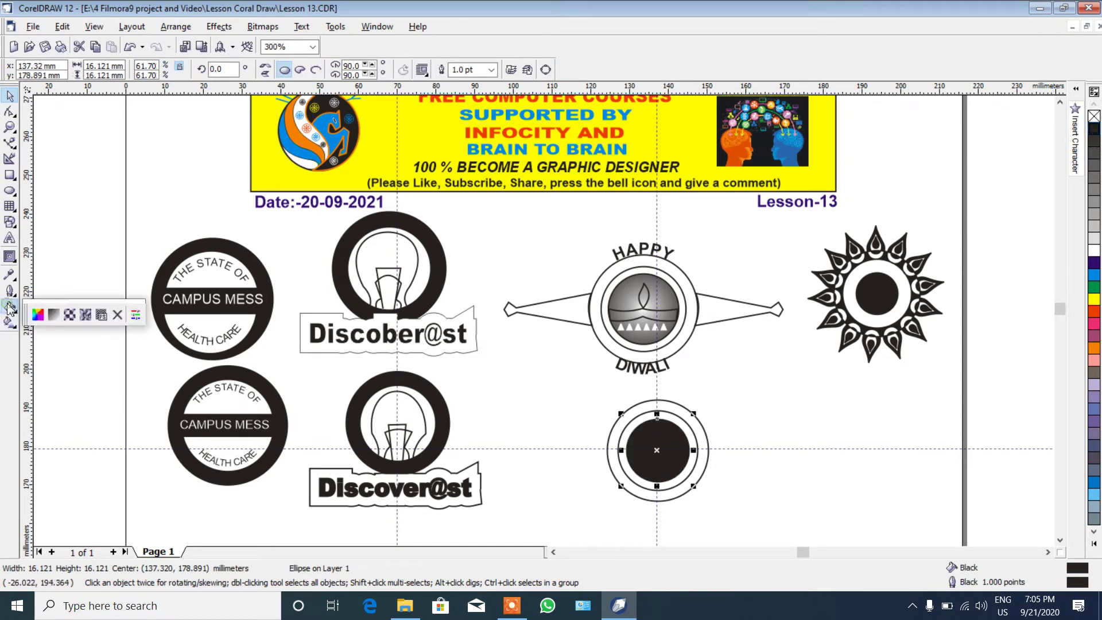
click(51, 315)
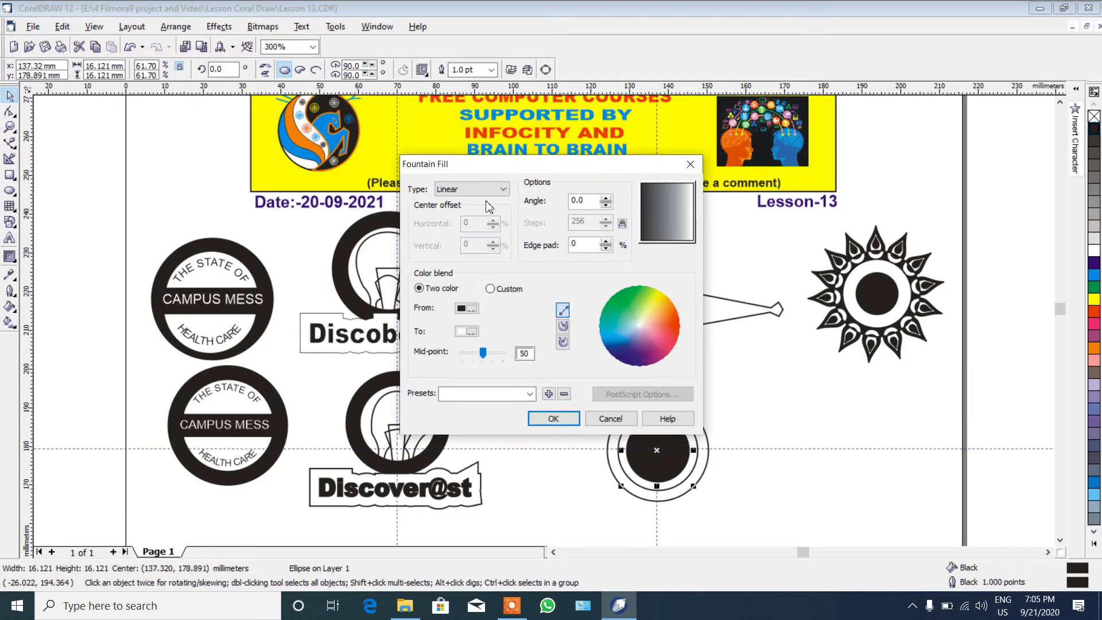
click(497, 189)
click(471, 206)
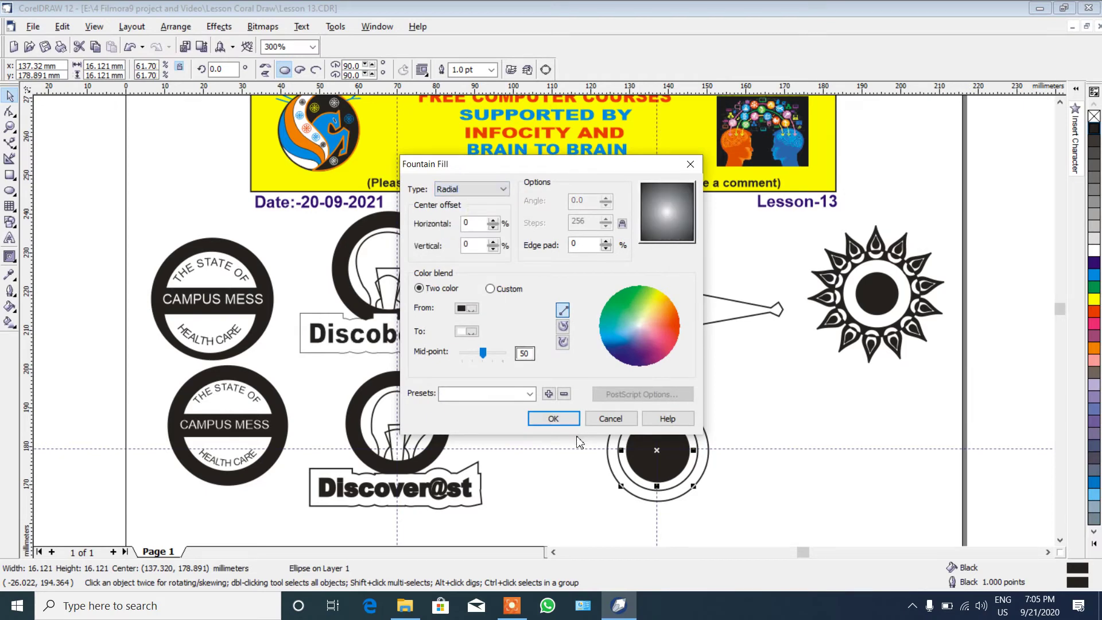
click(553, 419)
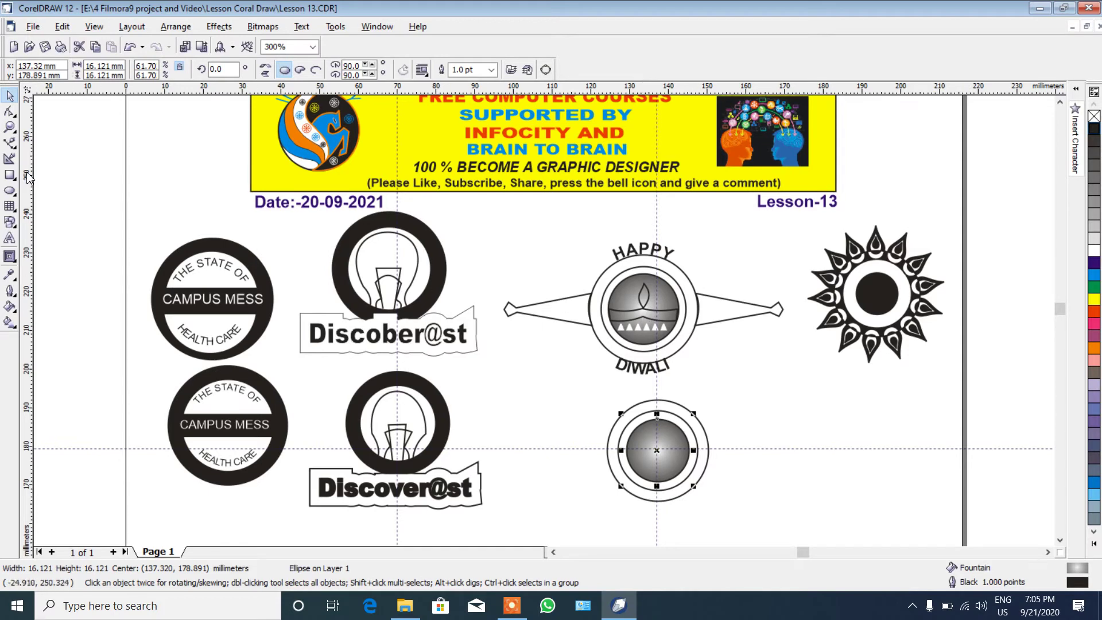
Add two horizontal guidelines across the gradient circle, one above and one below its centre guideline.
click(10, 127)
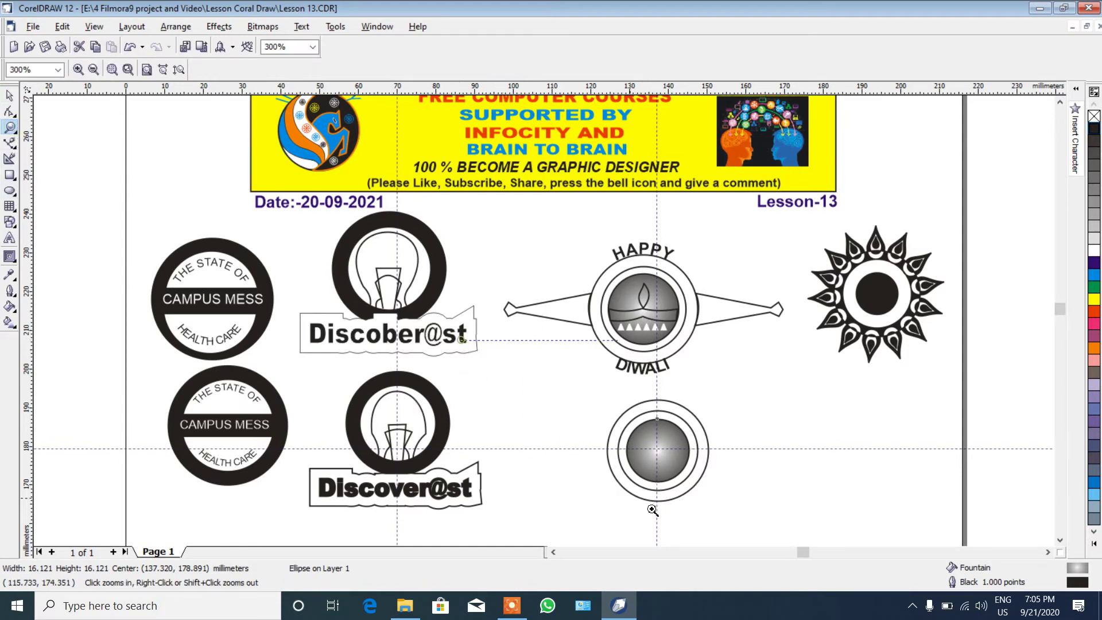
scroll(653, 510, down, 1)
click(676, 434)
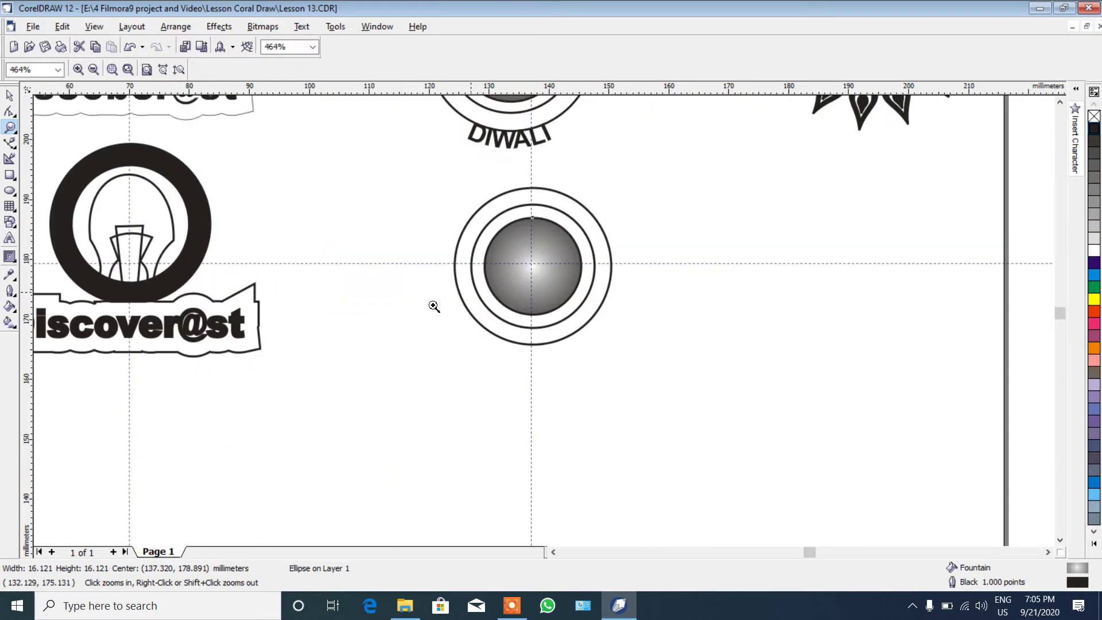
click(10, 142)
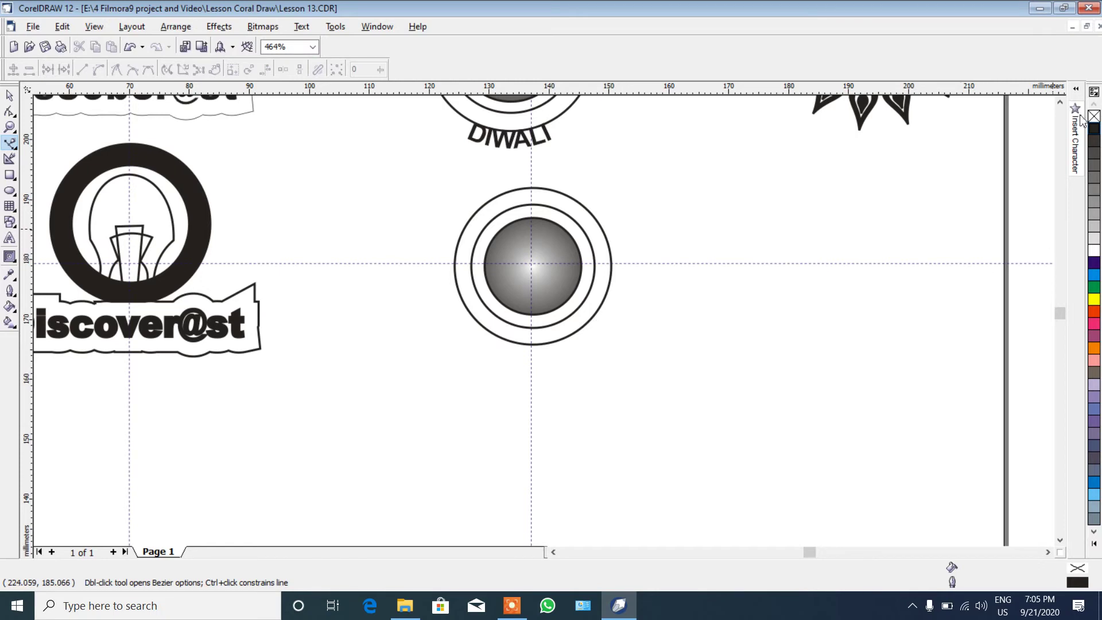
click(1060, 103)
click(1060, 103)
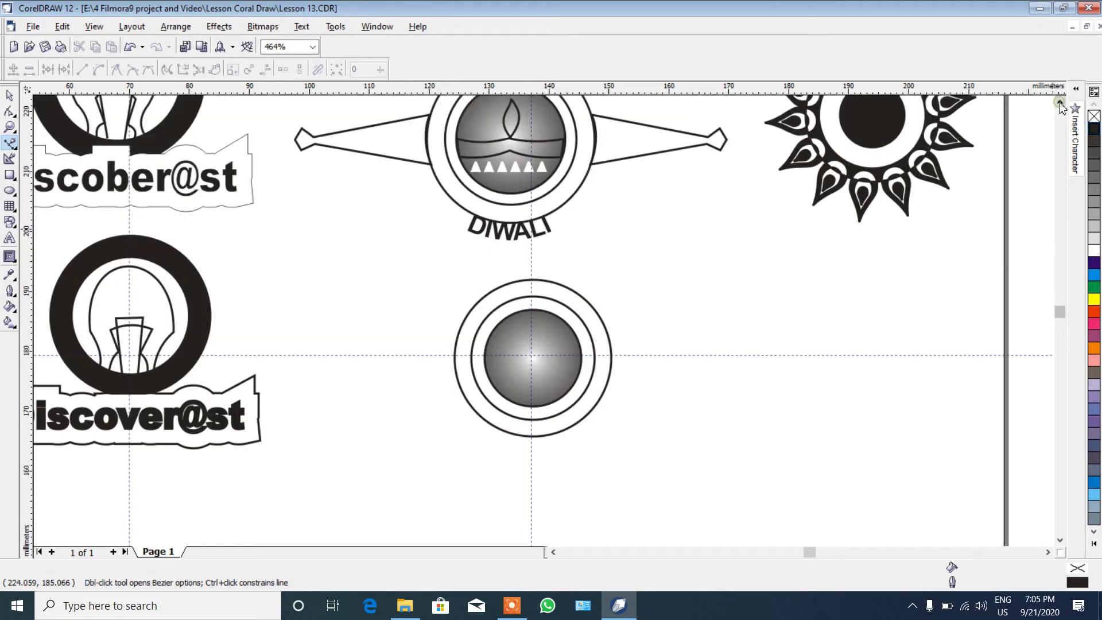
click(1060, 103)
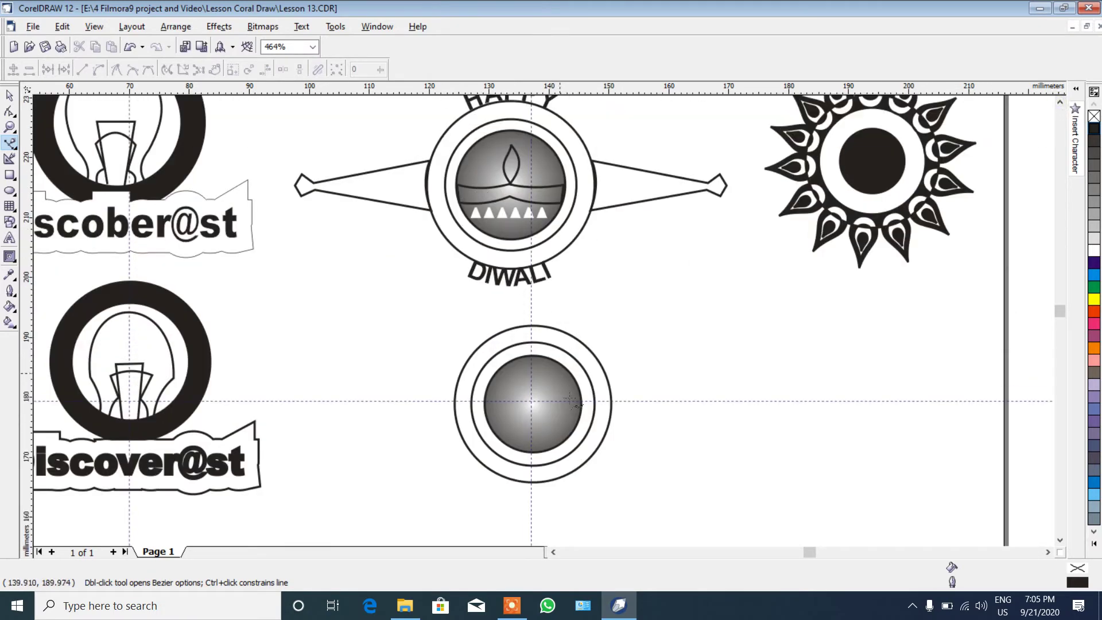
click(10, 96)
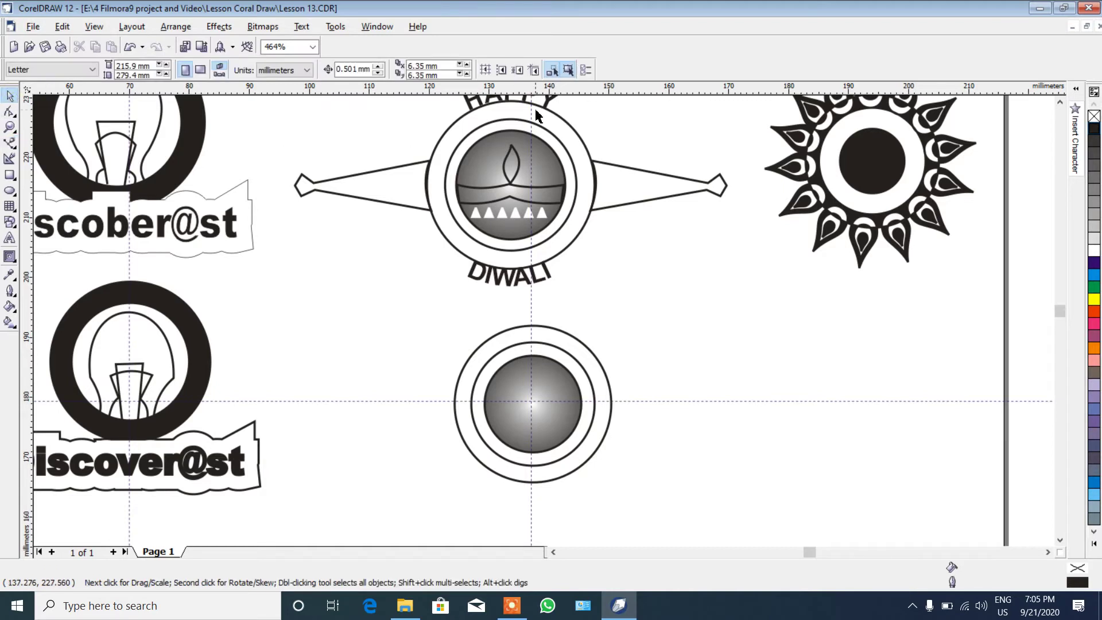
drag(578, 96, 580, 389)
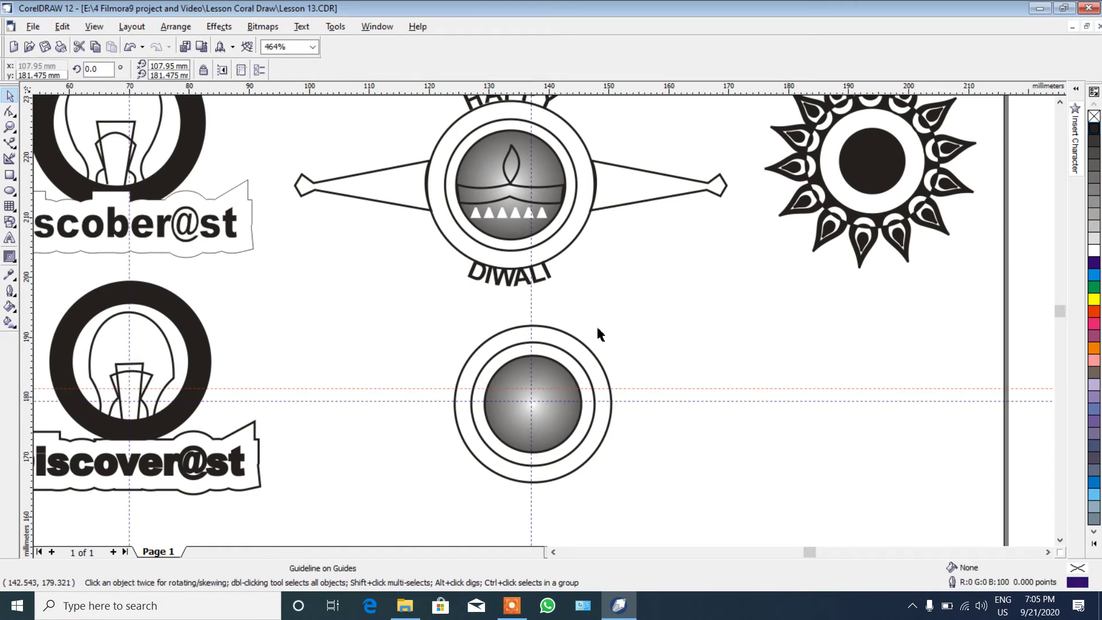
drag(584, 88, 568, 392)
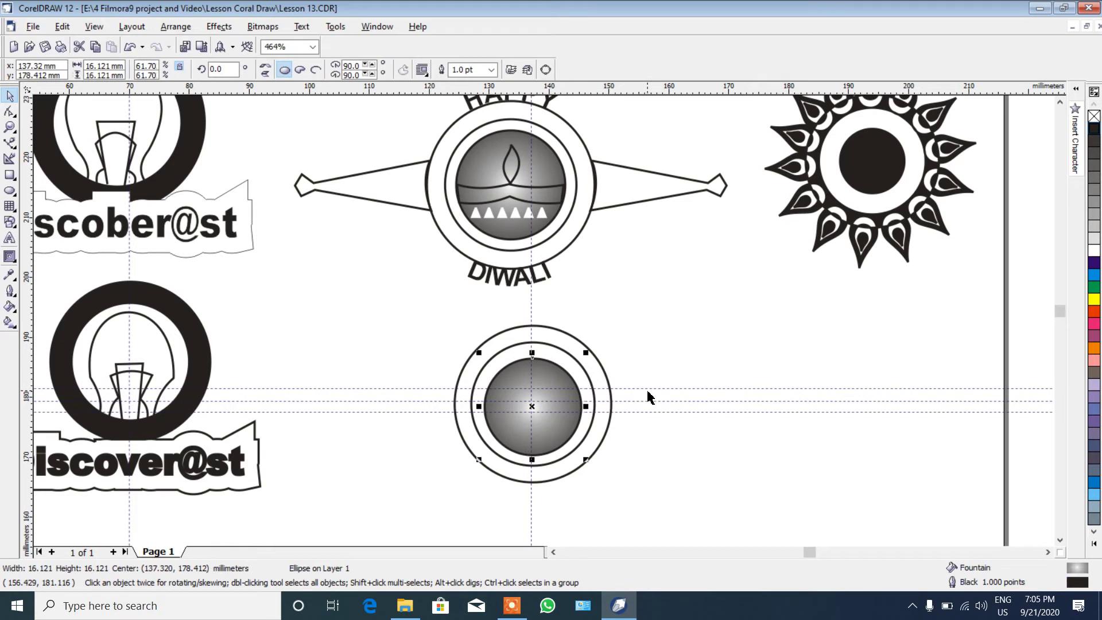
Undo the circle's accidental move and shift the two added guidelines slightly, with the lower one at about 177.8 mm.
key(ctrl+z)
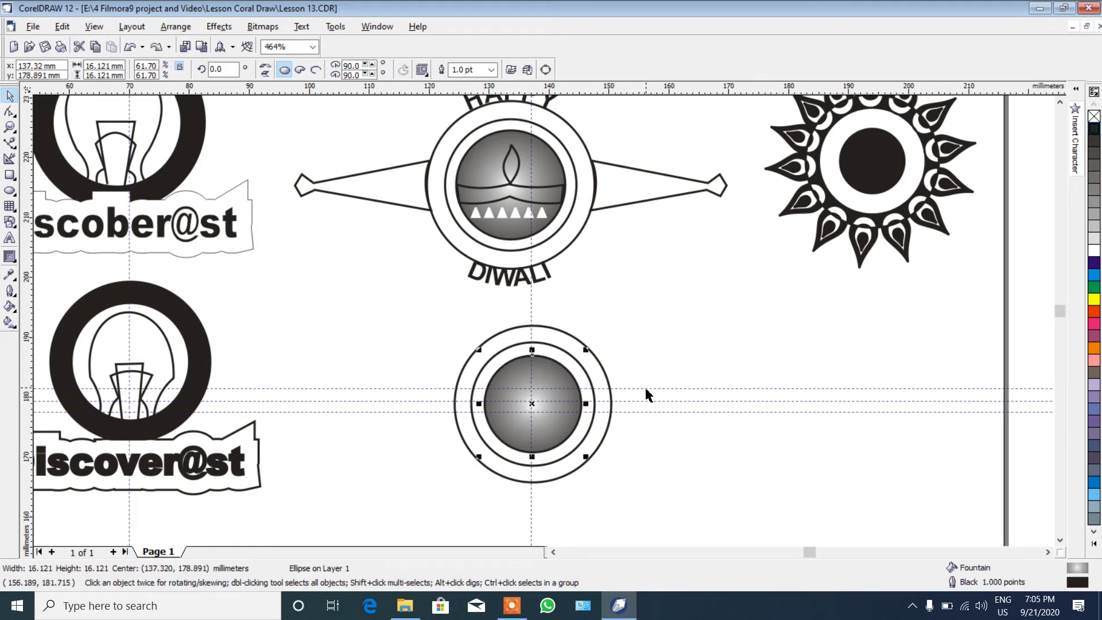
click(646, 391)
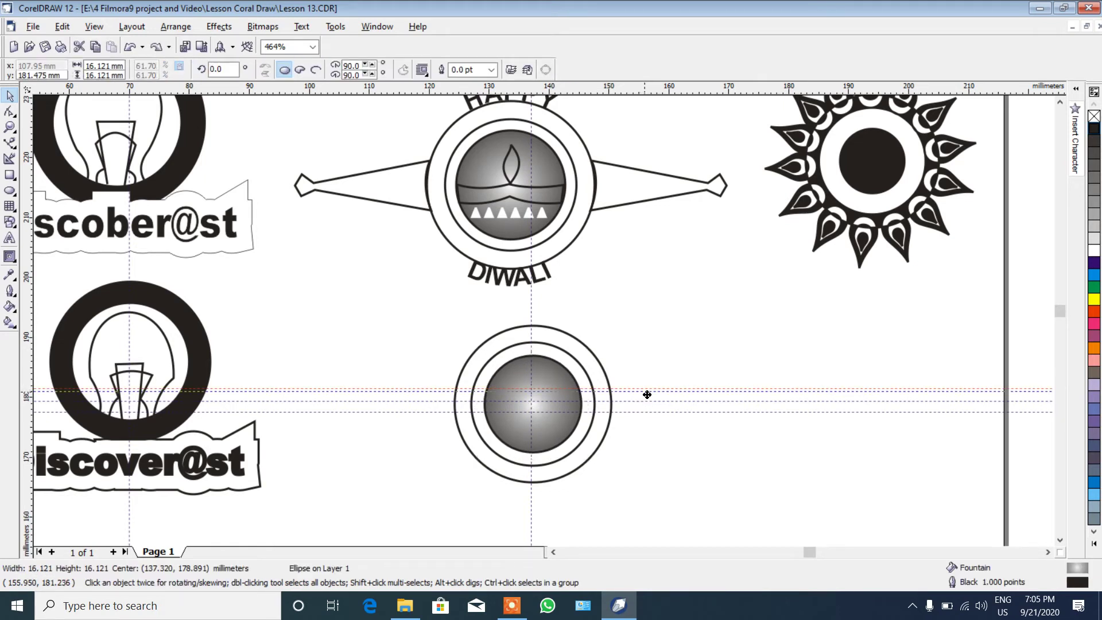
drag(647, 395, 643, 411)
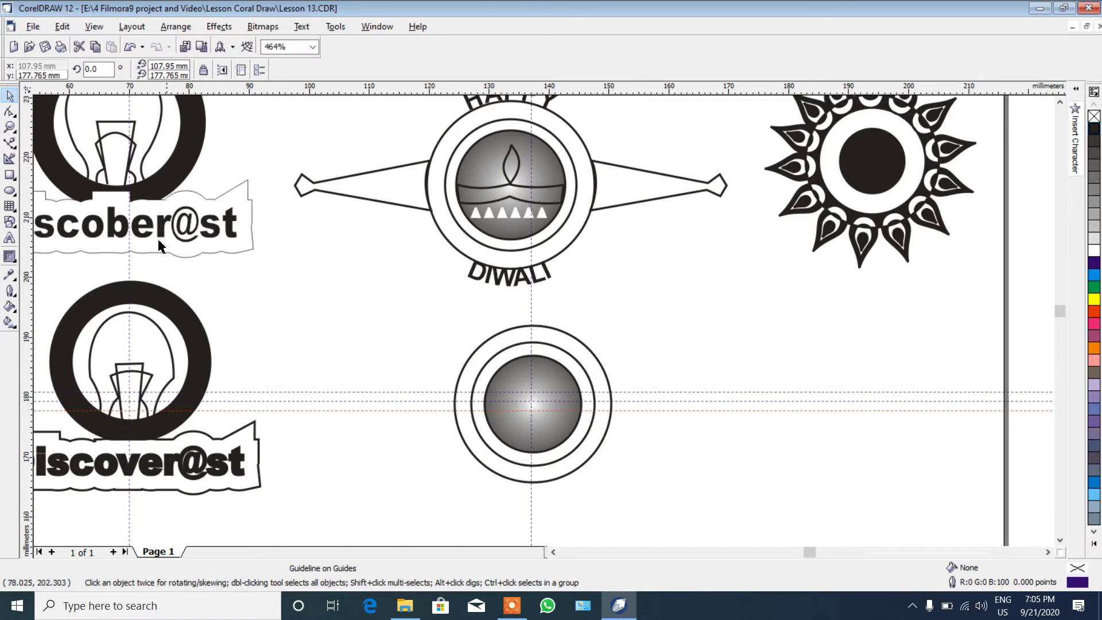
Draw a closed Bezier diya outline about 15 mm wide between the outer horizontal guidelines, with a central vertical spike reaching about 185.5 mm.
click(10, 142)
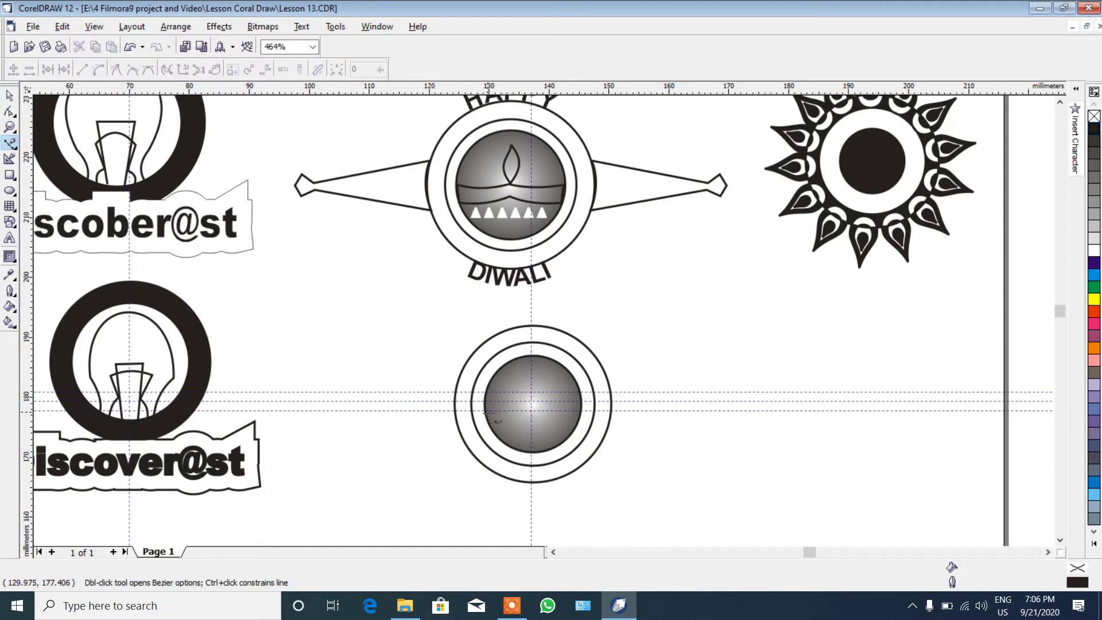
click(484, 411)
click(487, 392)
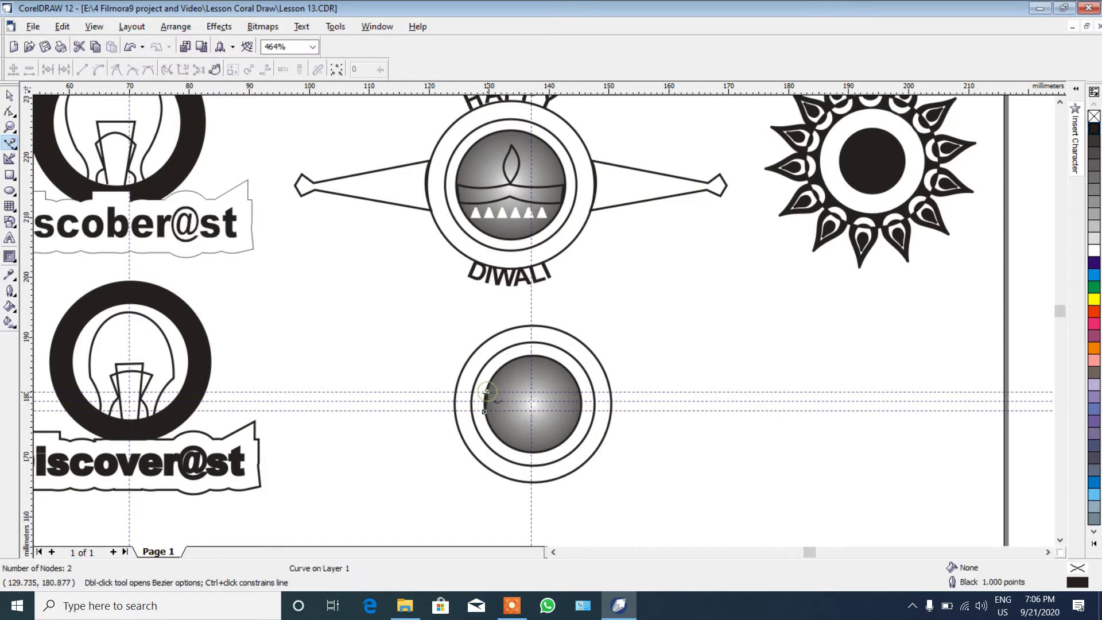
click(531, 392)
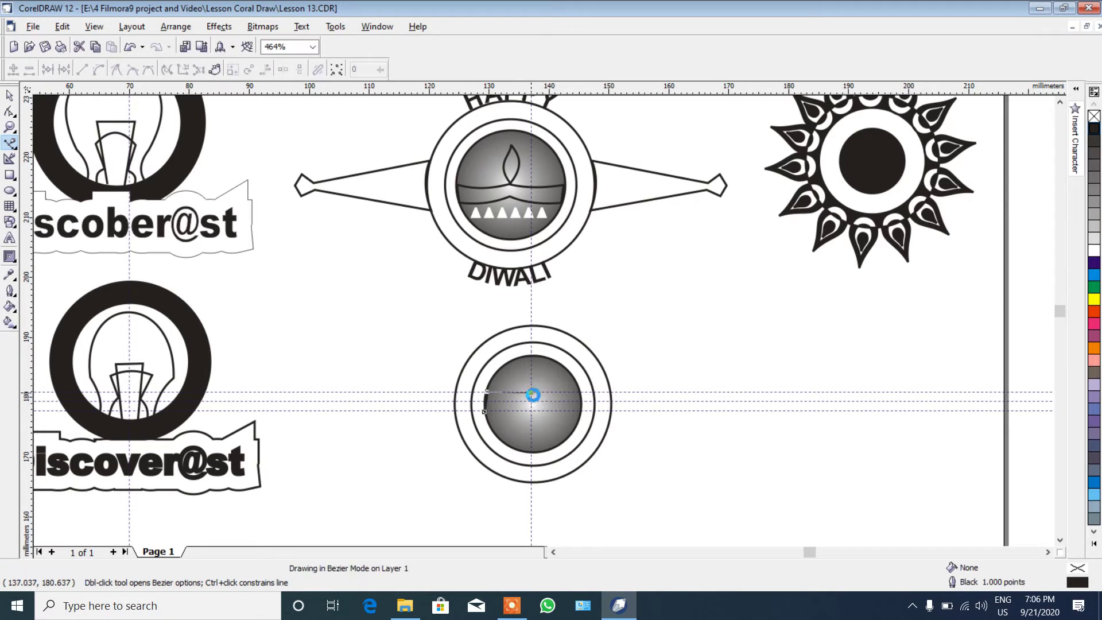
click(530, 363)
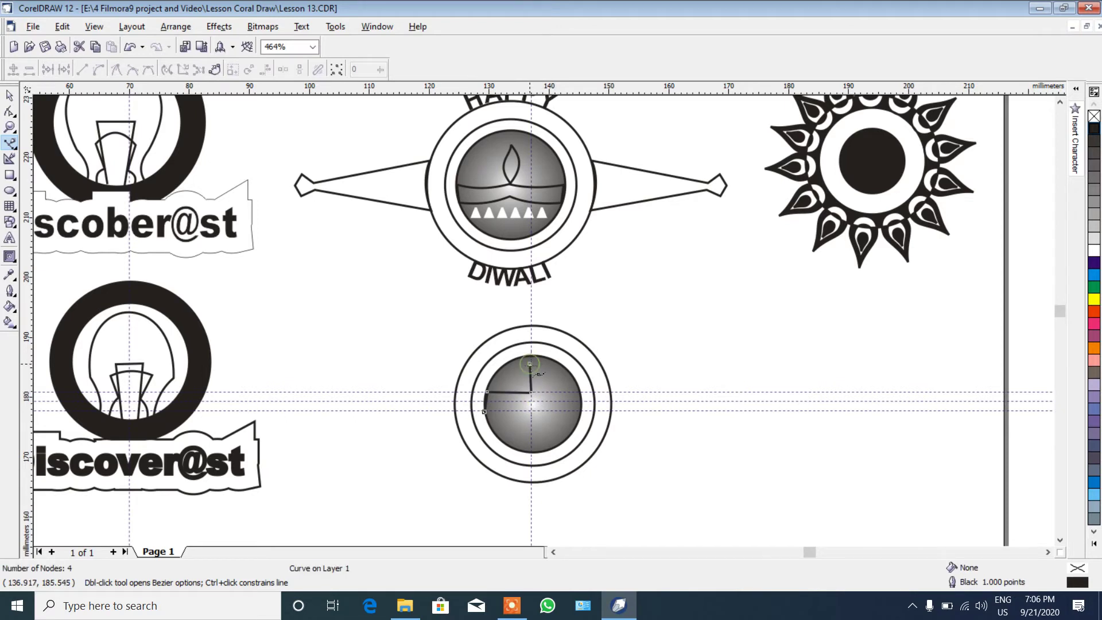
click(531, 394)
click(575, 392)
click(577, 407)
click(531, 412)
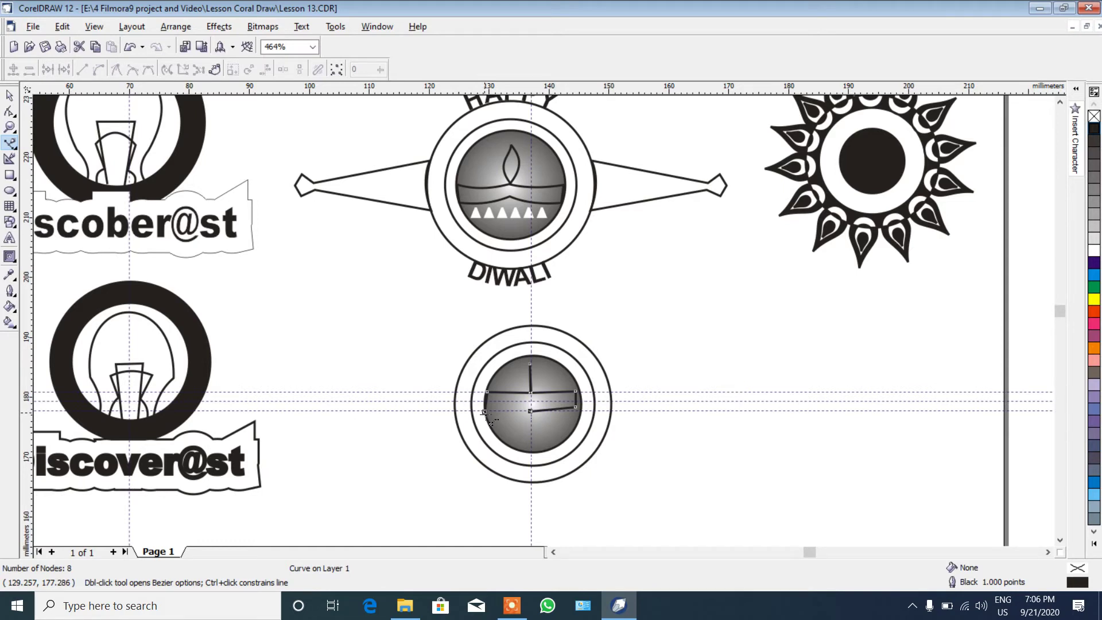
click(484, 412)
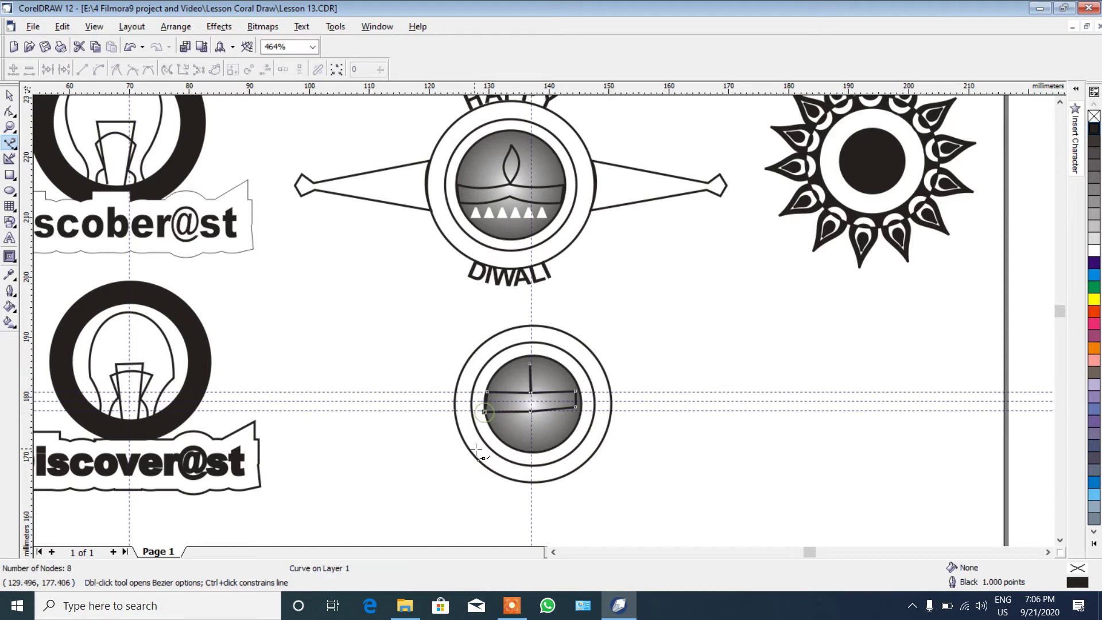
Move the outline's lower-right node to about 177.8 mm high and raise its bottom middle node to about 178.6 mm.
click(10, 127)
drag(445, 323, 668, 502)
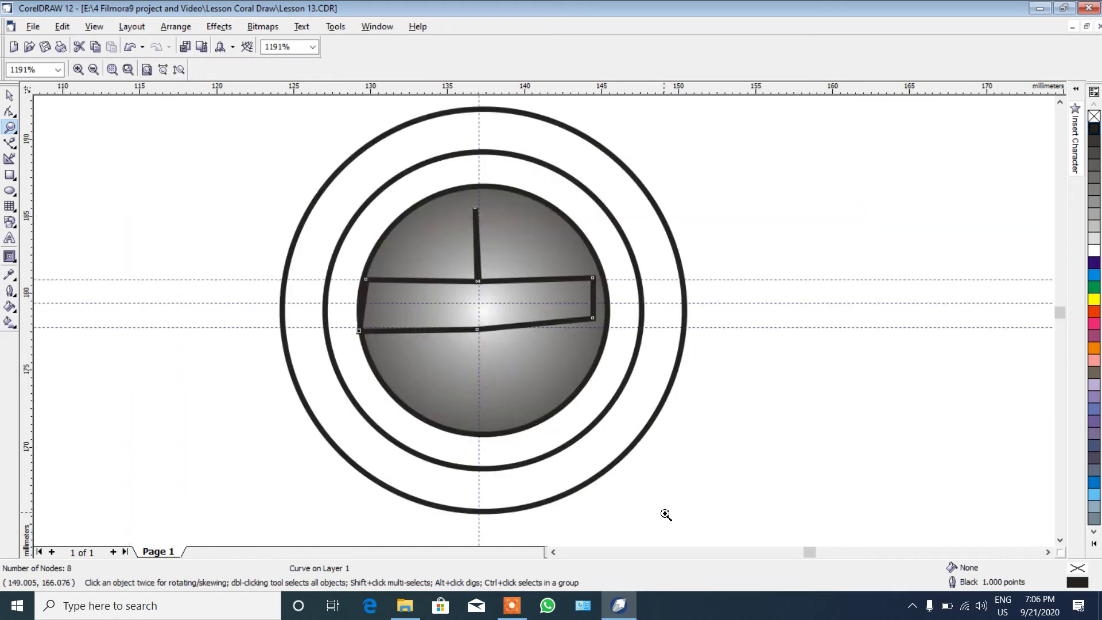
click(10, 111)
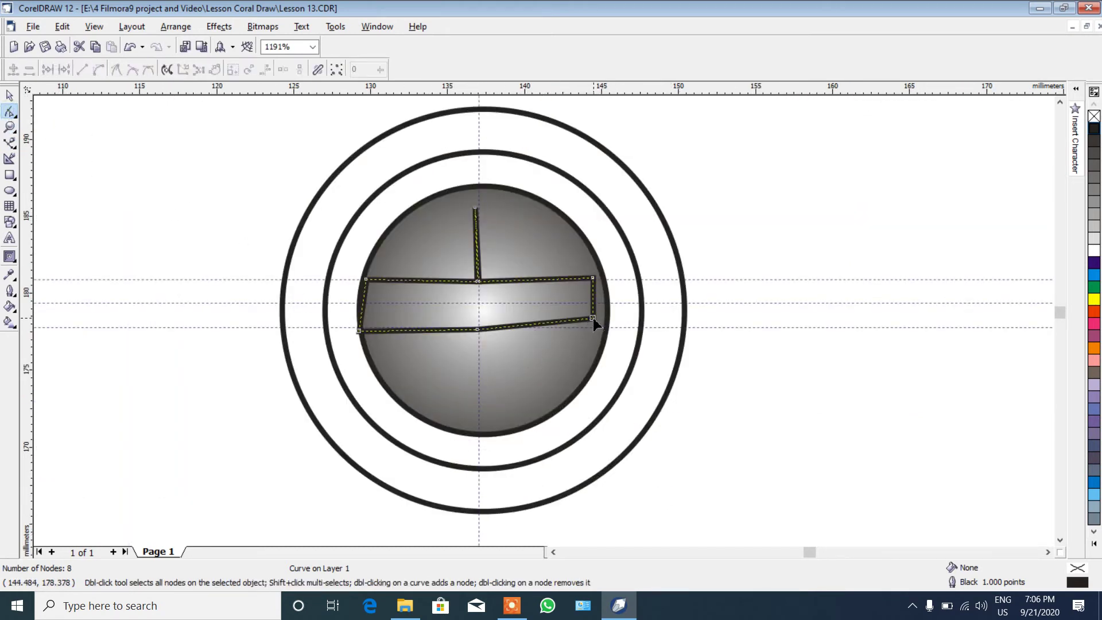
drag(593, 318, 595, 327)
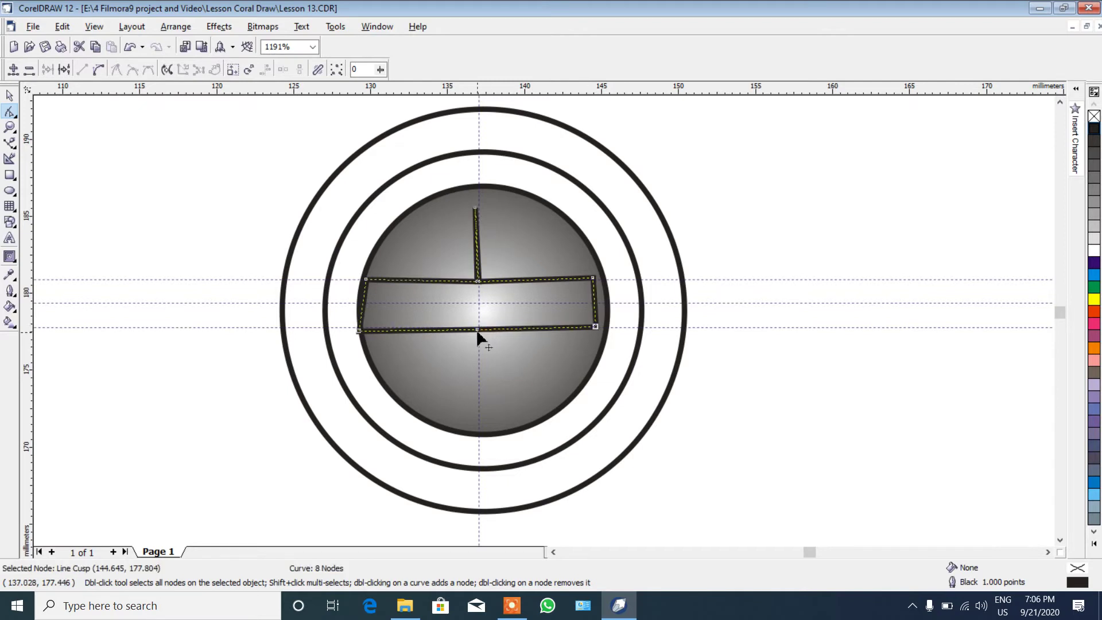
click(482, 335)
drag(483, 334, 481, 315)
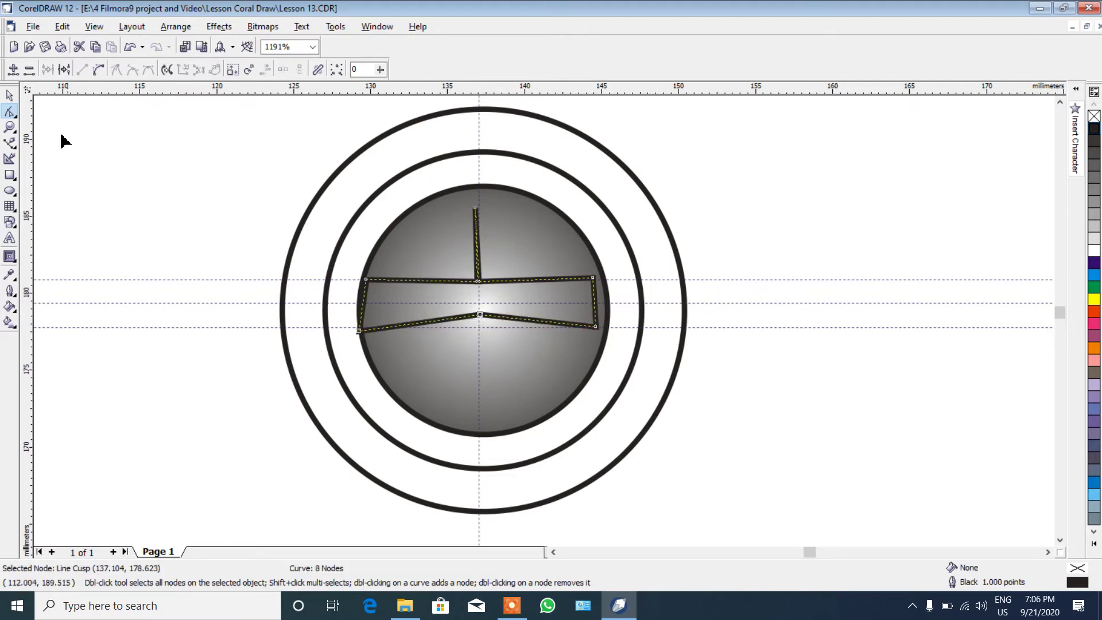
Convert both bottom segments of the diya outline to curves and bow them downward on each side of the middle node.
click(9, 127)
right_click(333, 210)
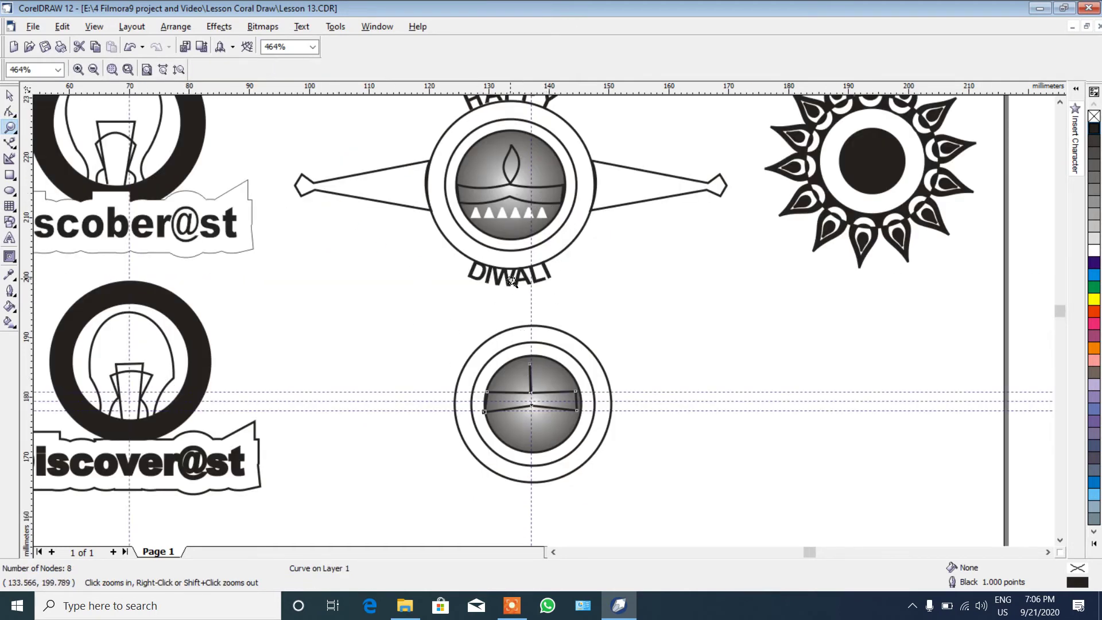
mouse_move(428, 320)
mouse_down()
mouse_move(590, 455)
mouse_move(653, 468)
mouse_up()
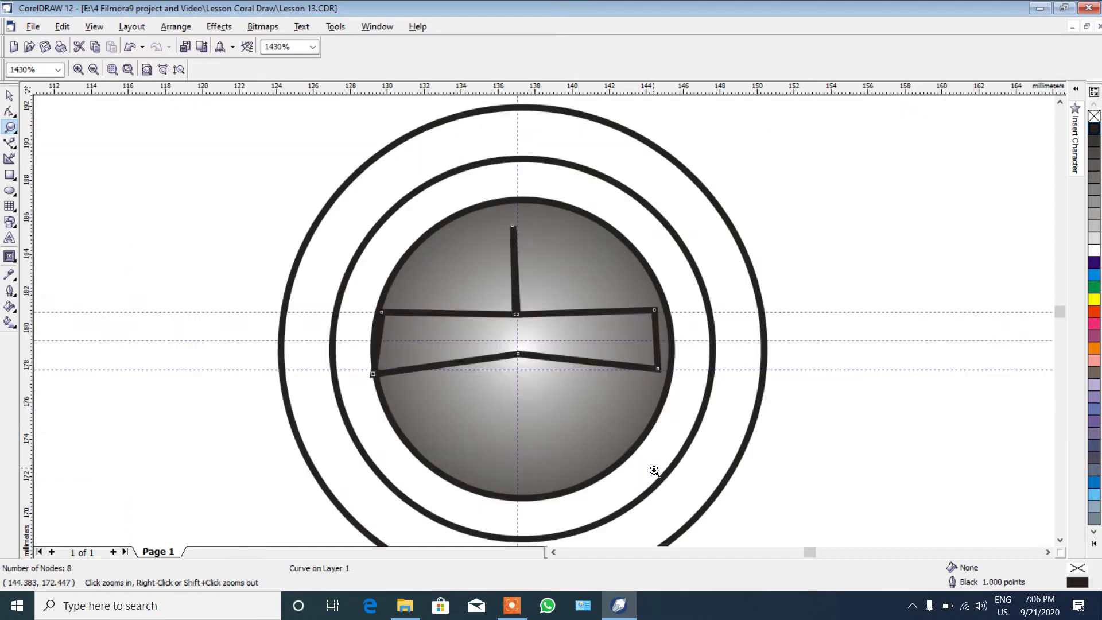
click(10, 111)
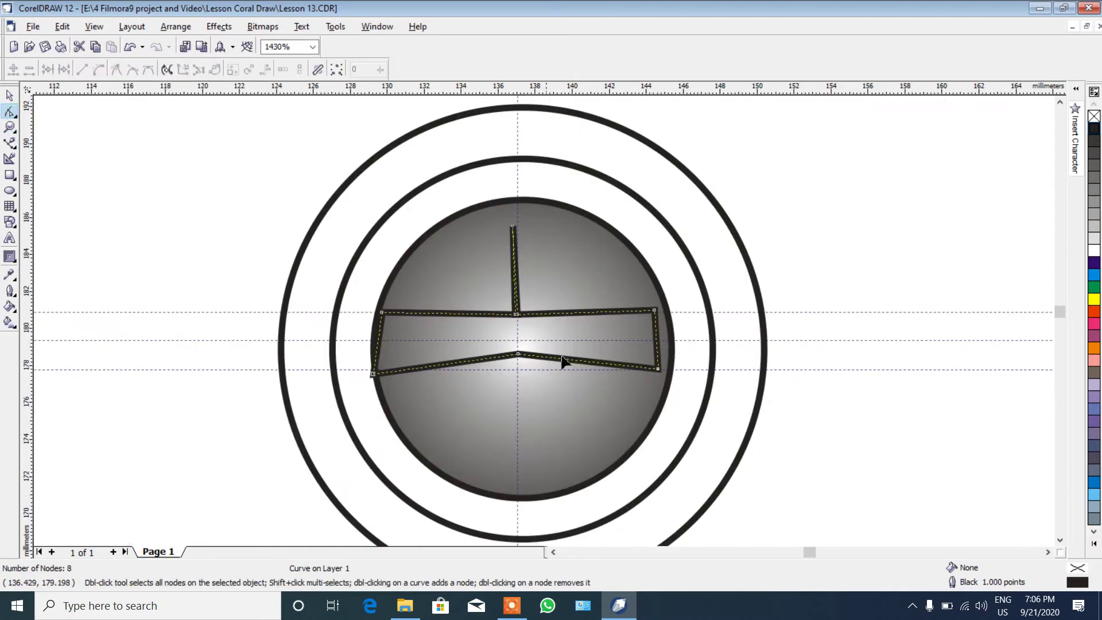
click(581, 362)
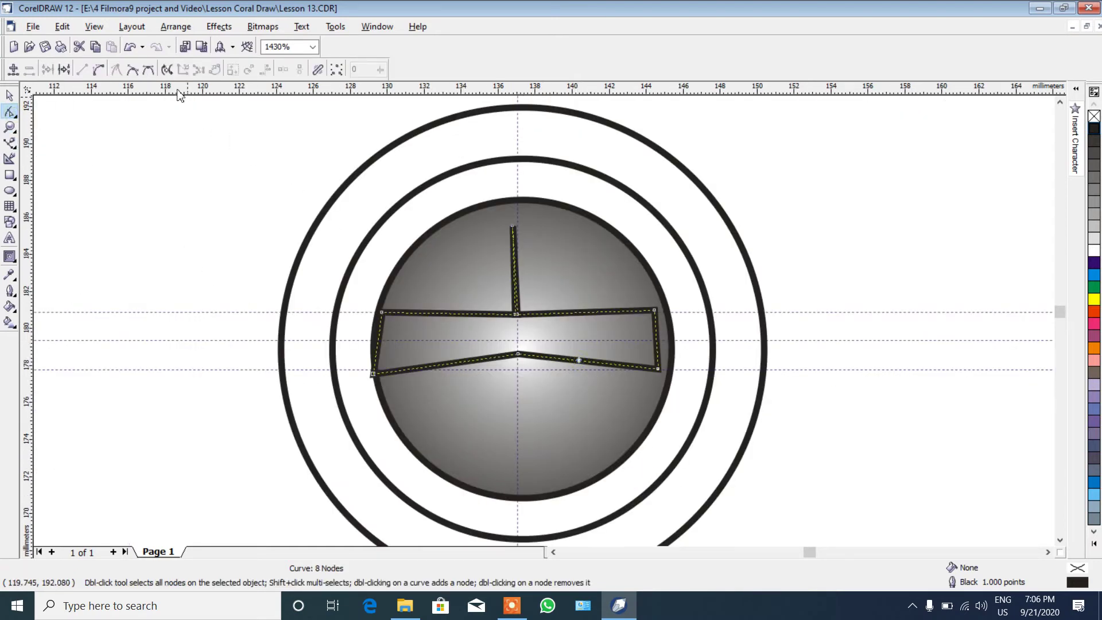
click(98, 69)
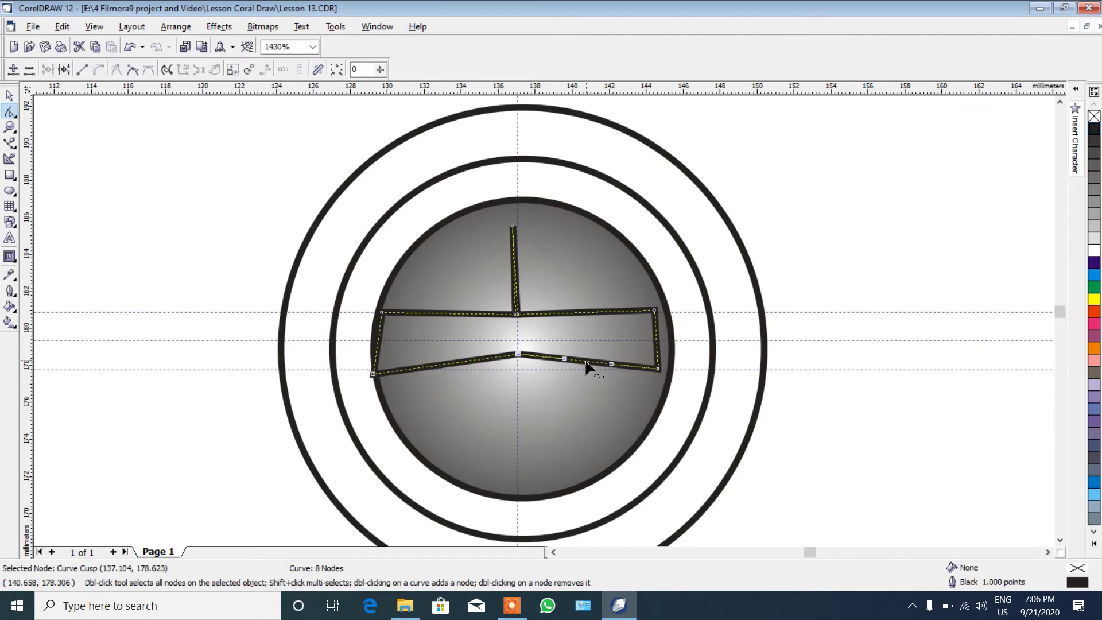
drag(588, 364, 540, 379)
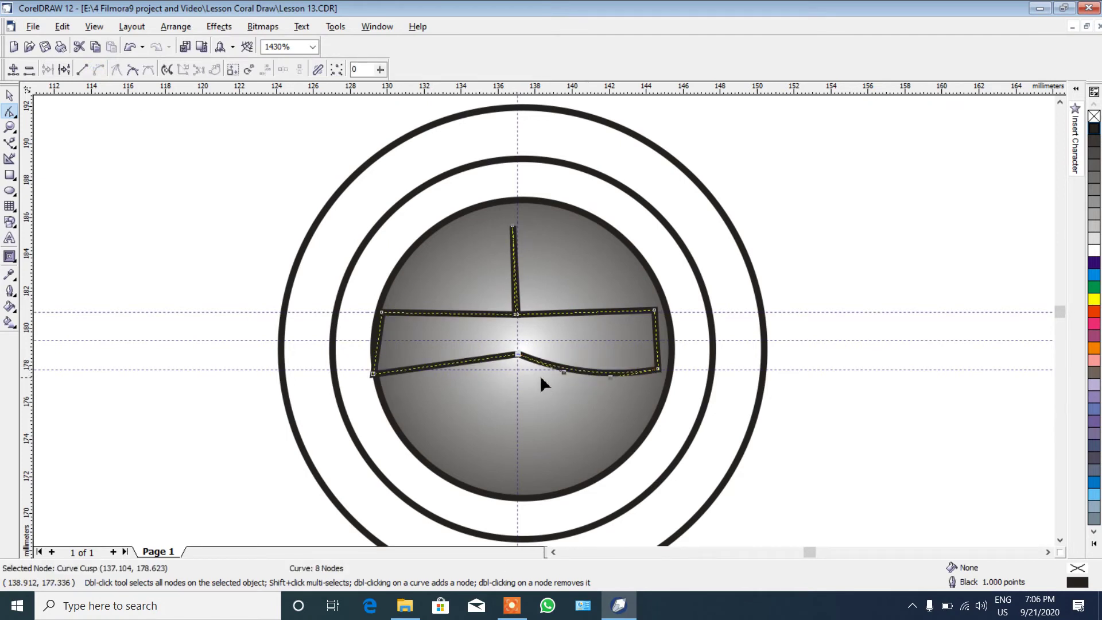
click(454, 364)
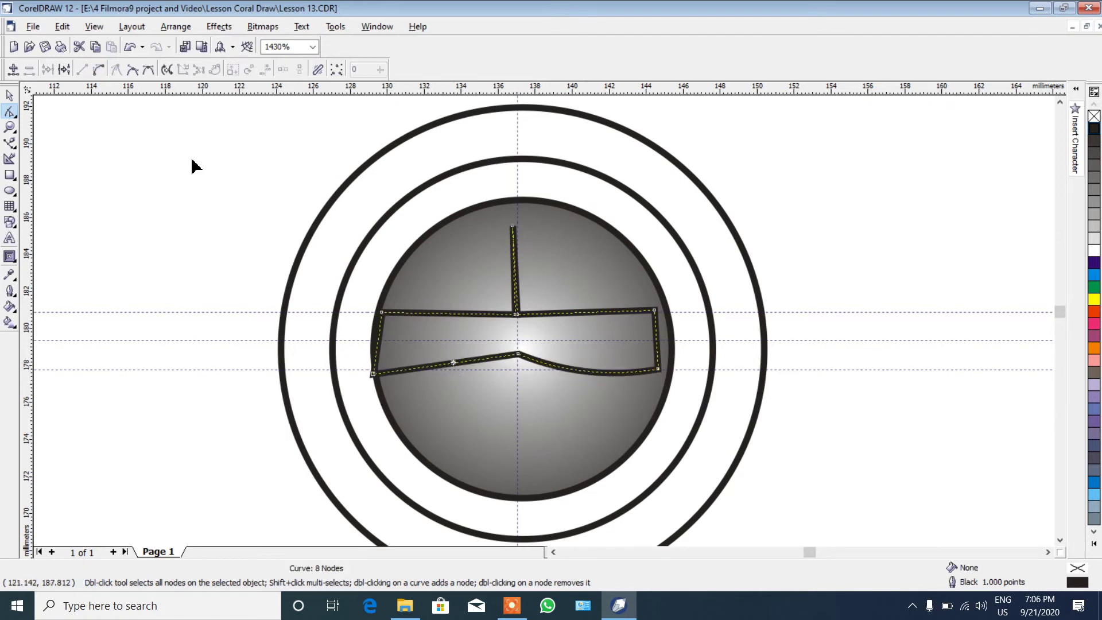
click(98, 69)
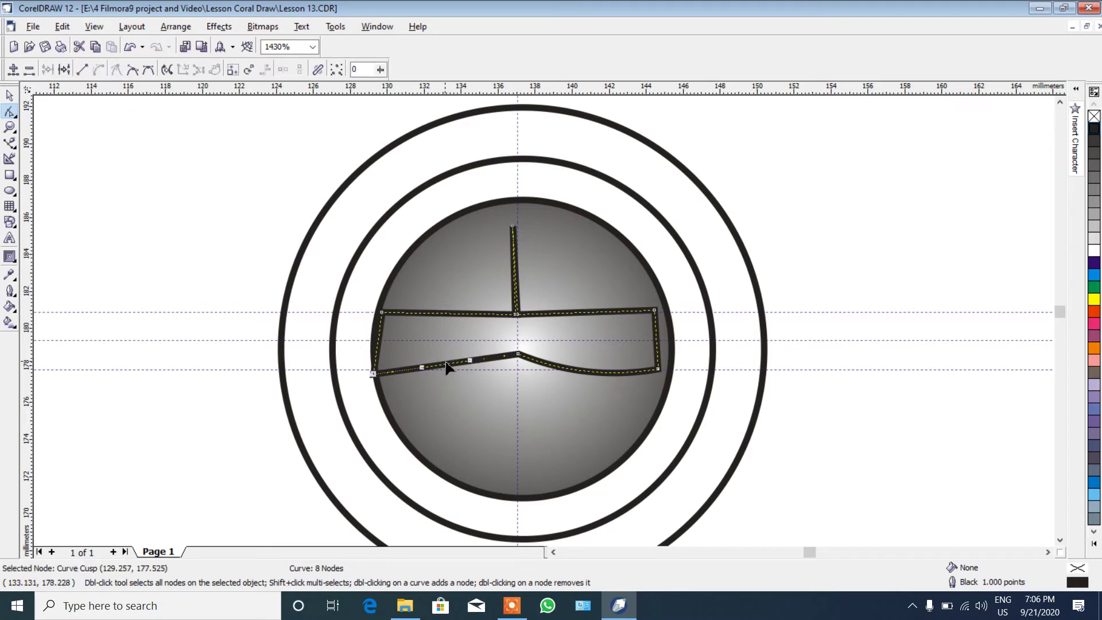
drag(448, 366, 397, 377)
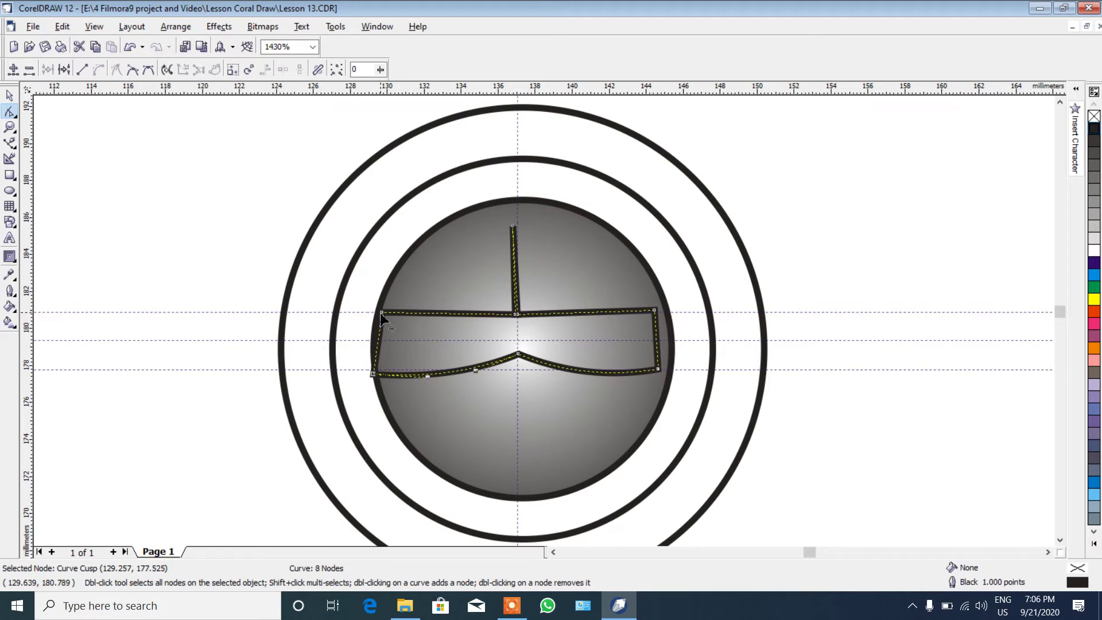
Shift the four corner nodes of the diya's body onto the edge of the gradient circle.
drag(380, 314, 377, 314)
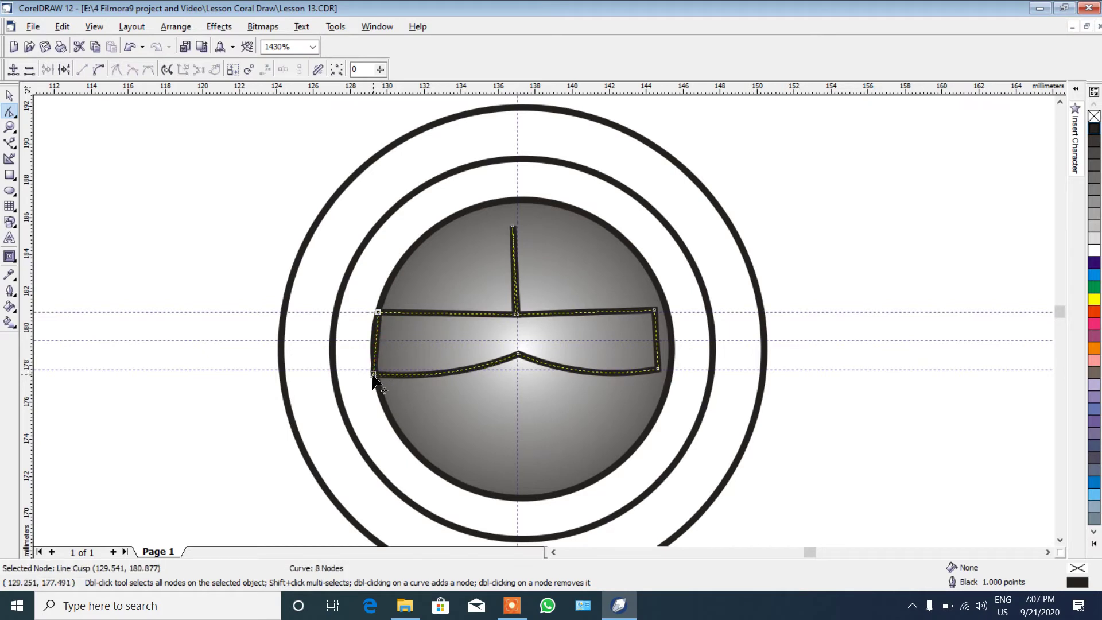
drag(374, 375, 375, 374)
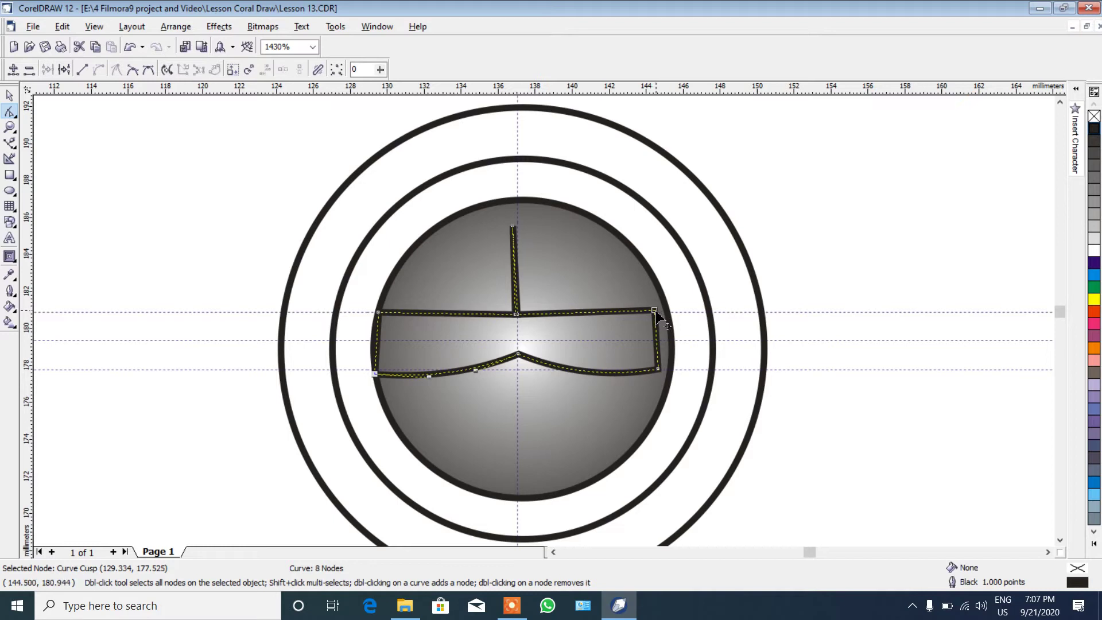
drag(657, 311, 668, 312)
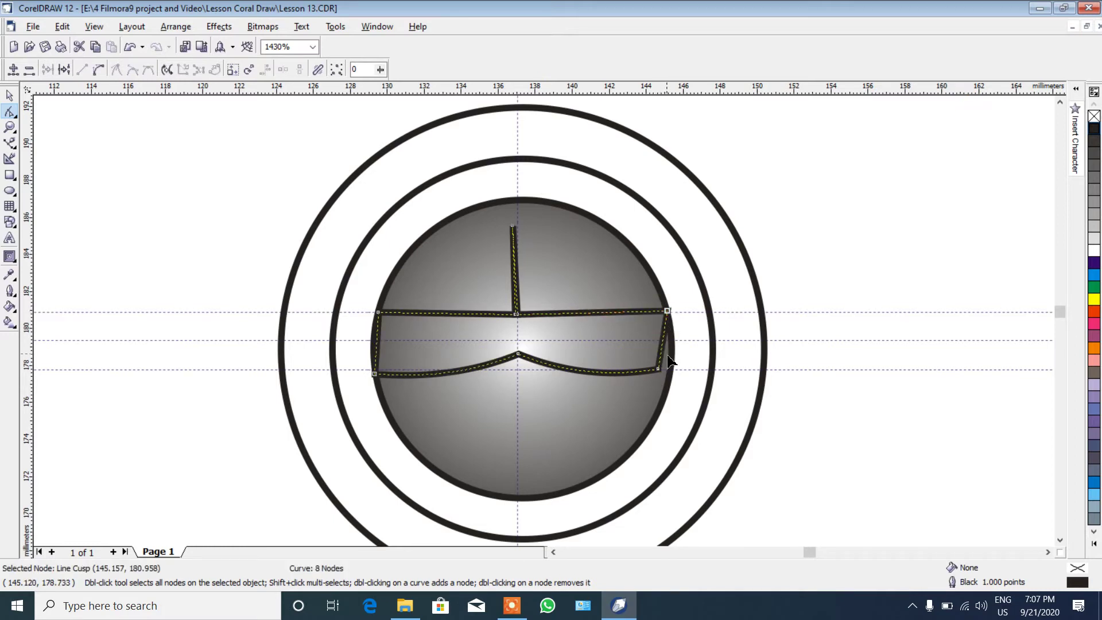
drag(656, 370, 670, 370)
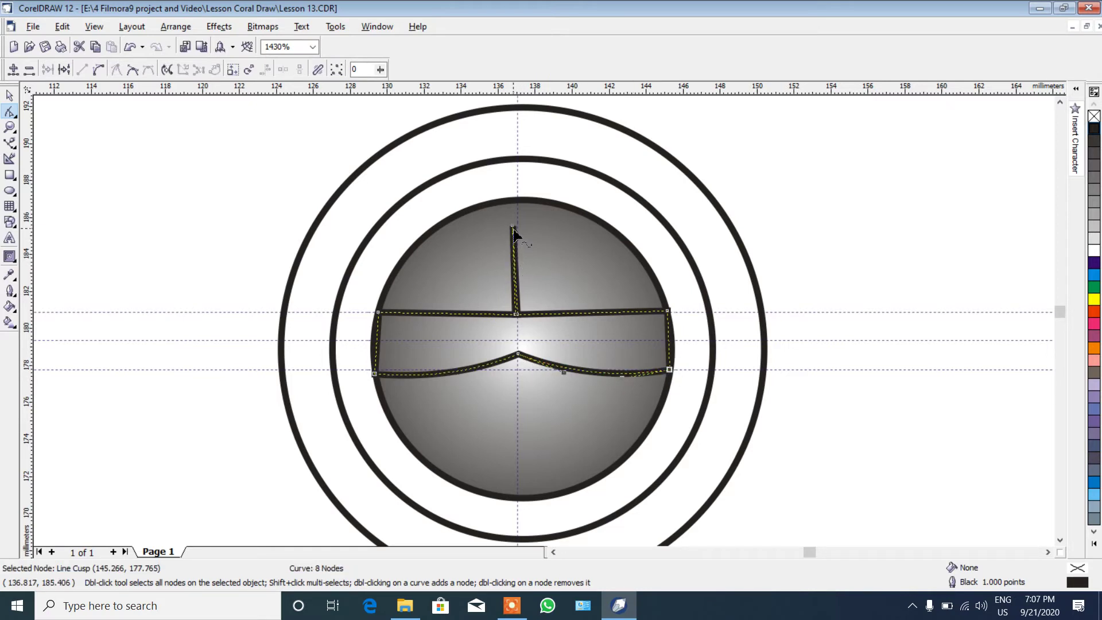
Align the spike's tip with the vertical guideline at about 185.7 mm and curve its two sides into a flame with an S-shaped right edge.
drag(513, 227, 516, 222)
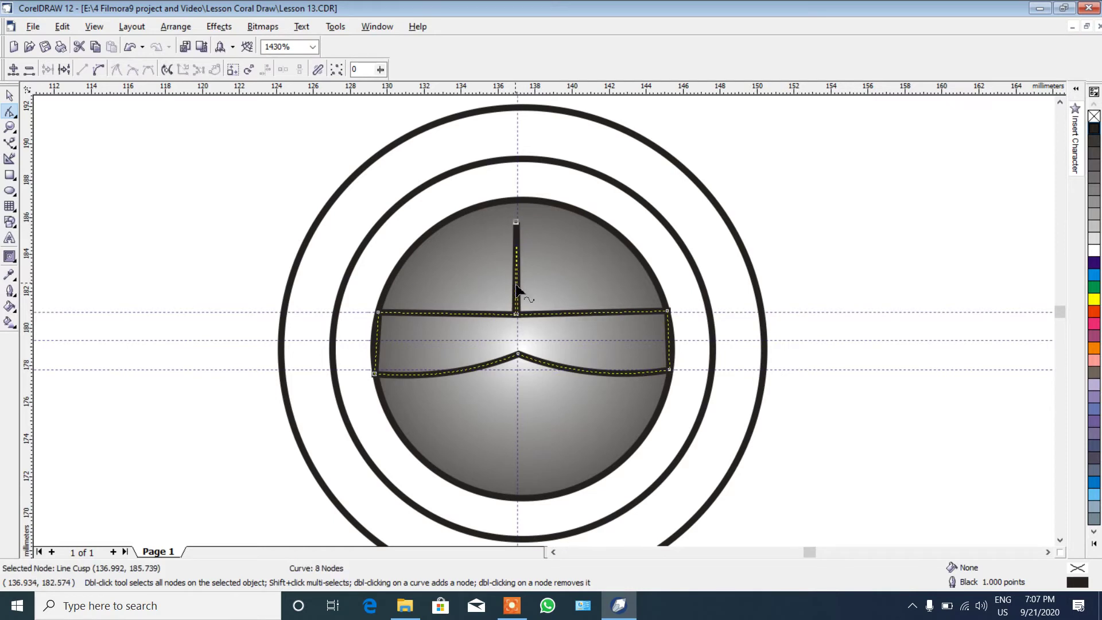
click(517, 284)
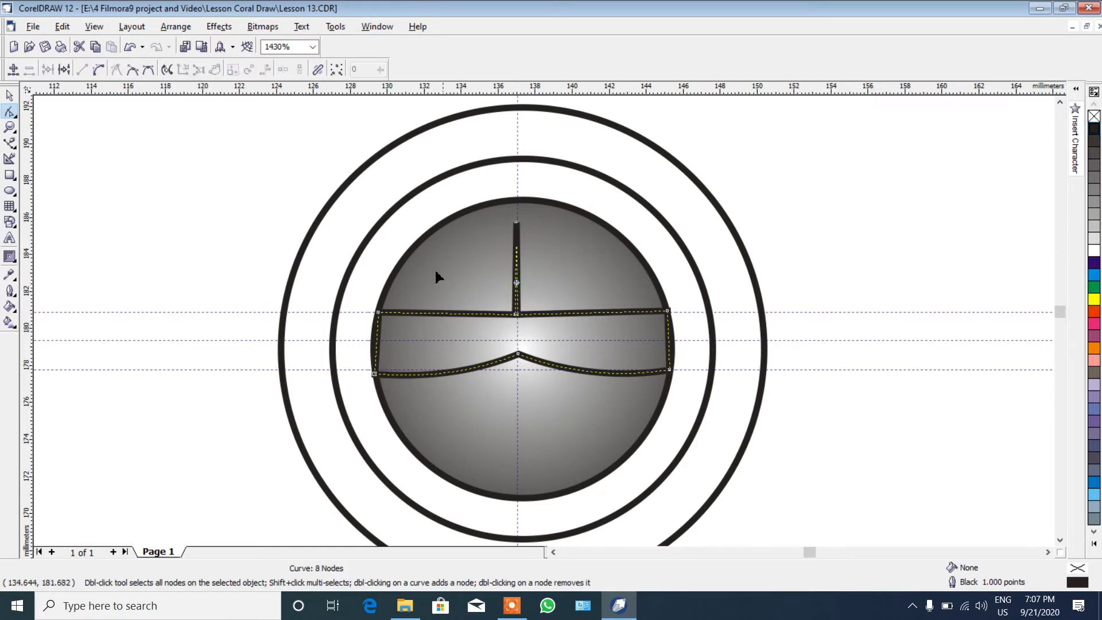
click(98, 69)
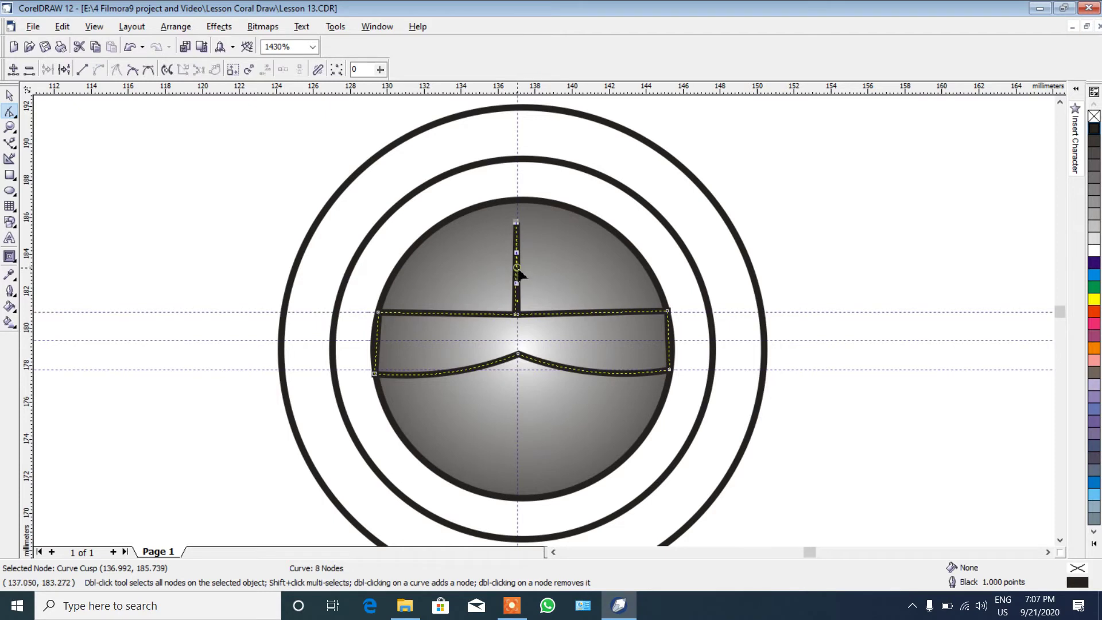
drag(520, 270, 533, 268)
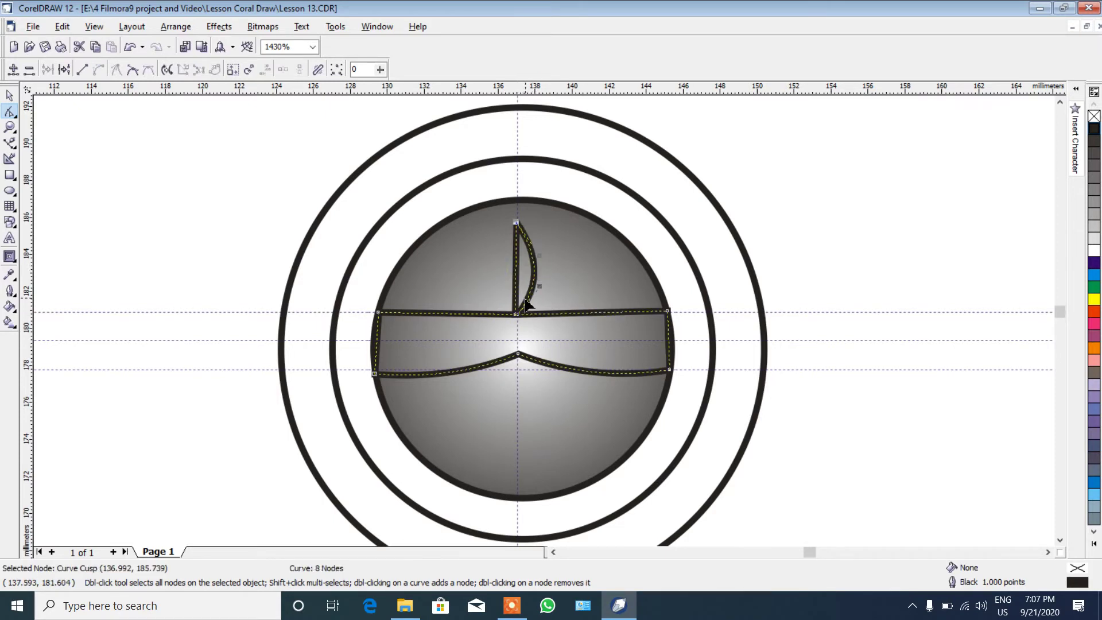
click(516, 262)
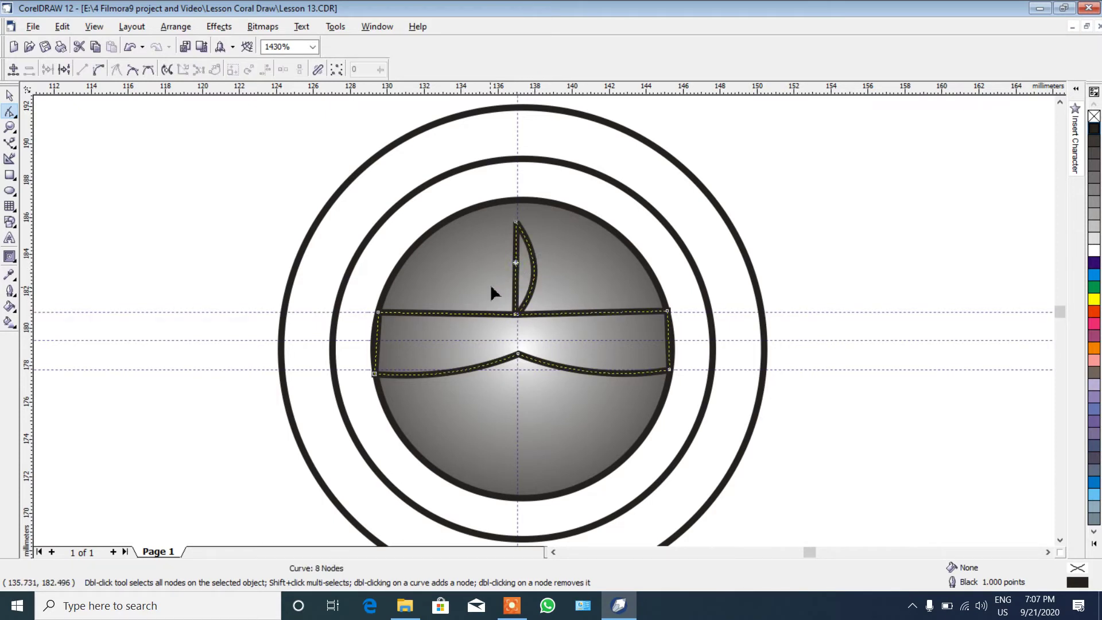
click(99, 71)
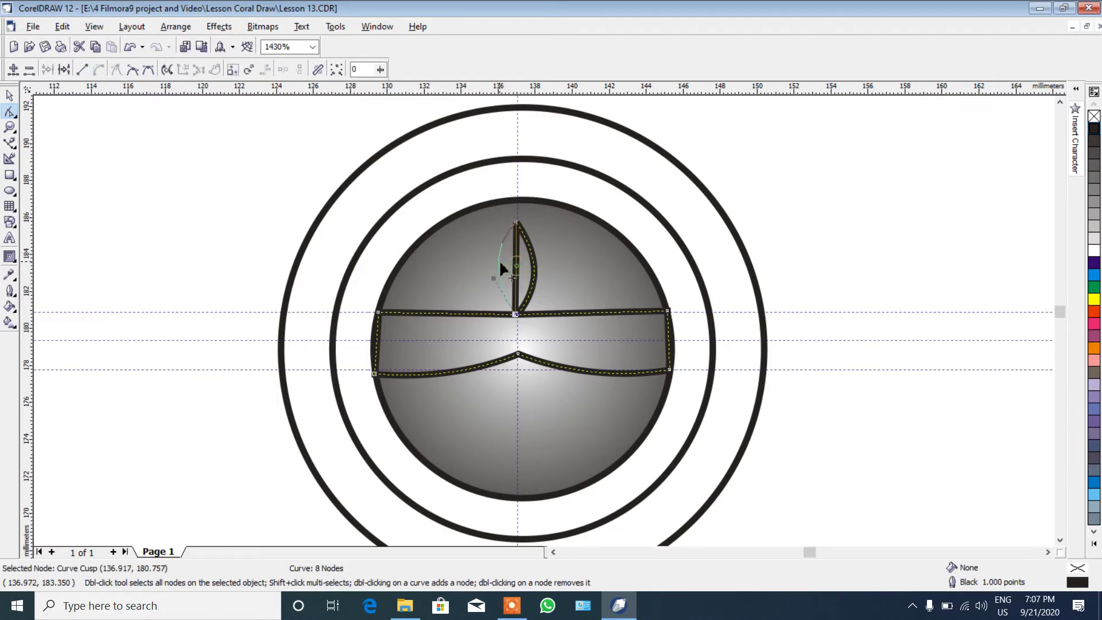
drag(501, 269, 495, 259)
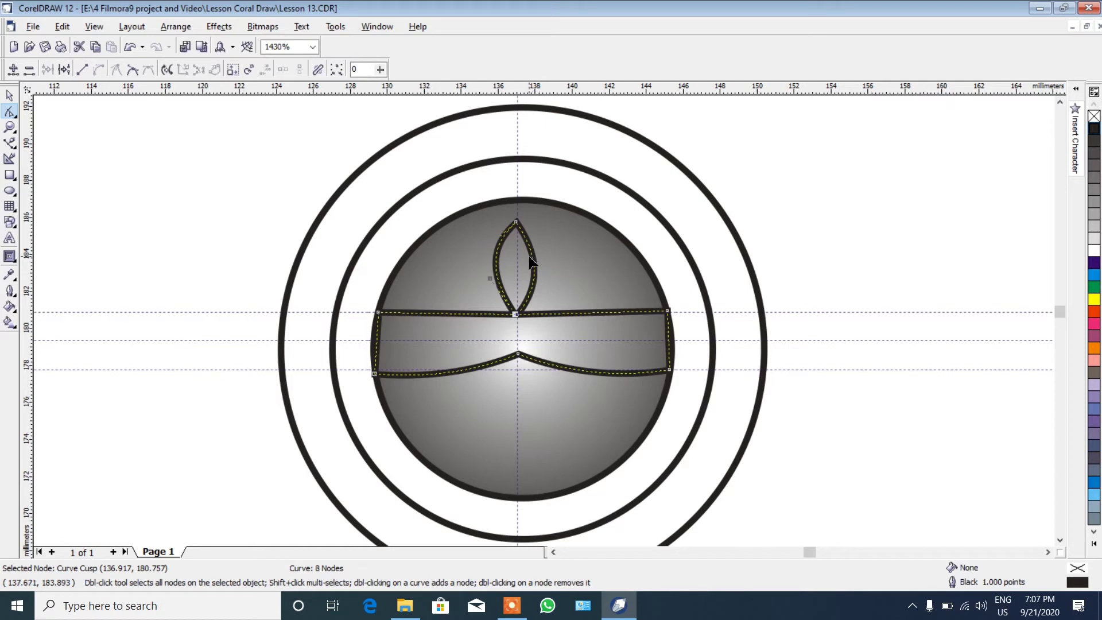
click(516, 223)
mouse_move(540, 256)
mouse_down()
mouse_move(523, 262)
mouse_move(543, 272)
mouse_move(541, 287)
mouse_move(553, 269)
mouse_up()
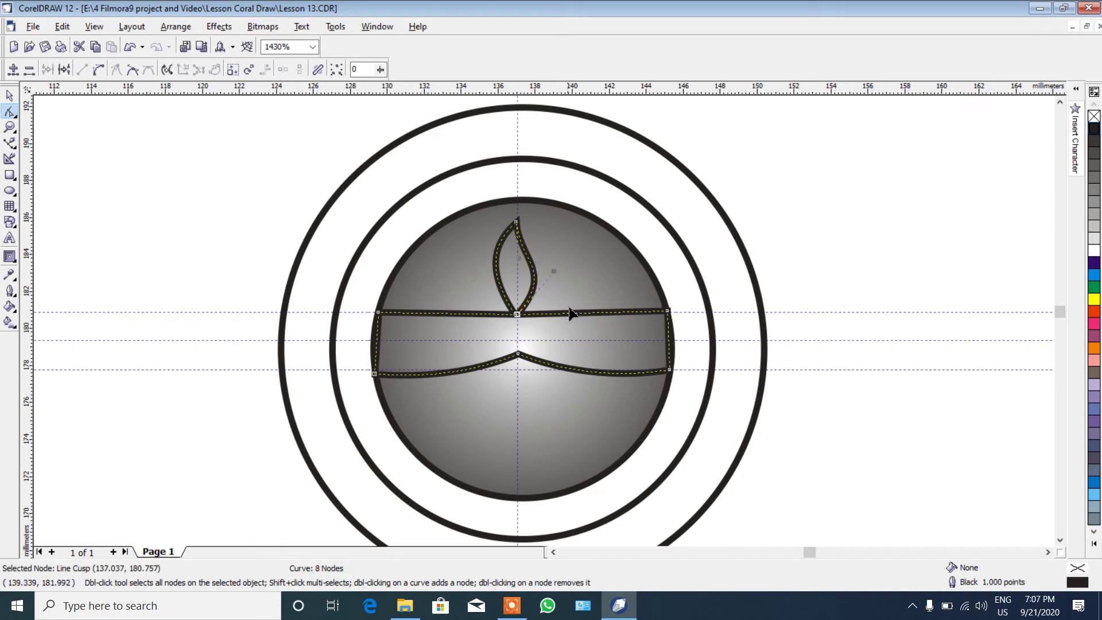
Test the closed diya outline with a cyan fill and clear the fill again.
click(10, 96)
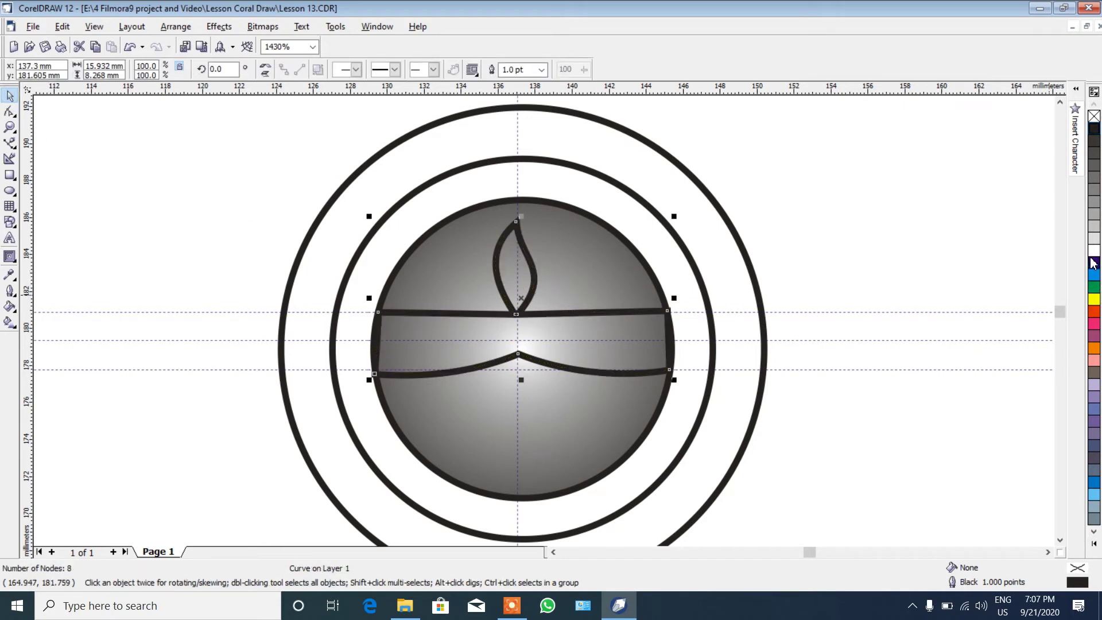
click(1094, 277)
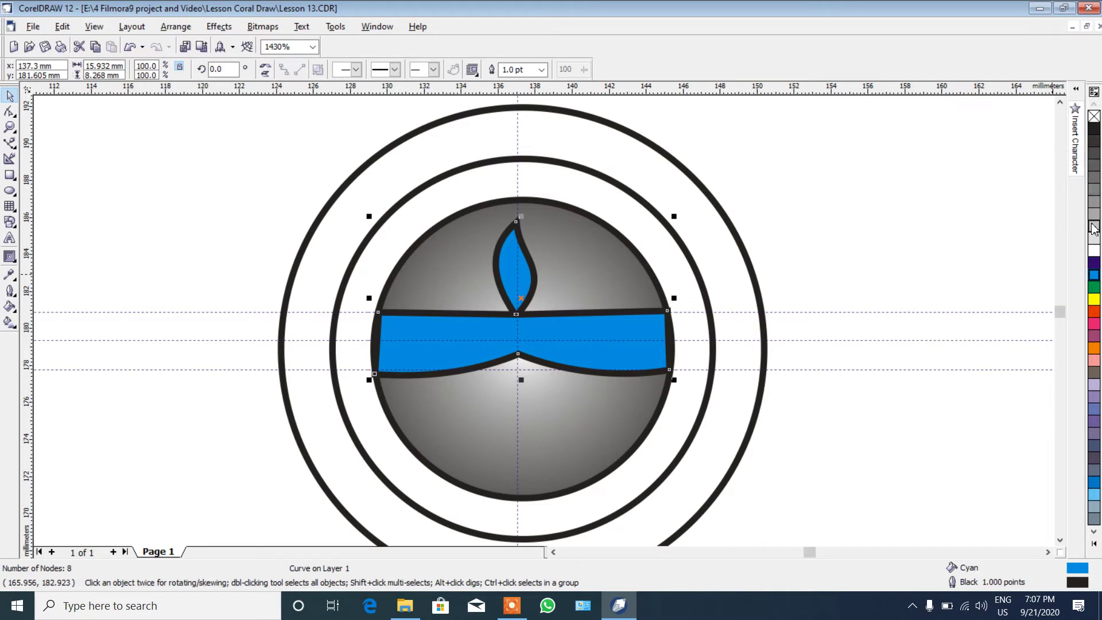
click(1095, 116)
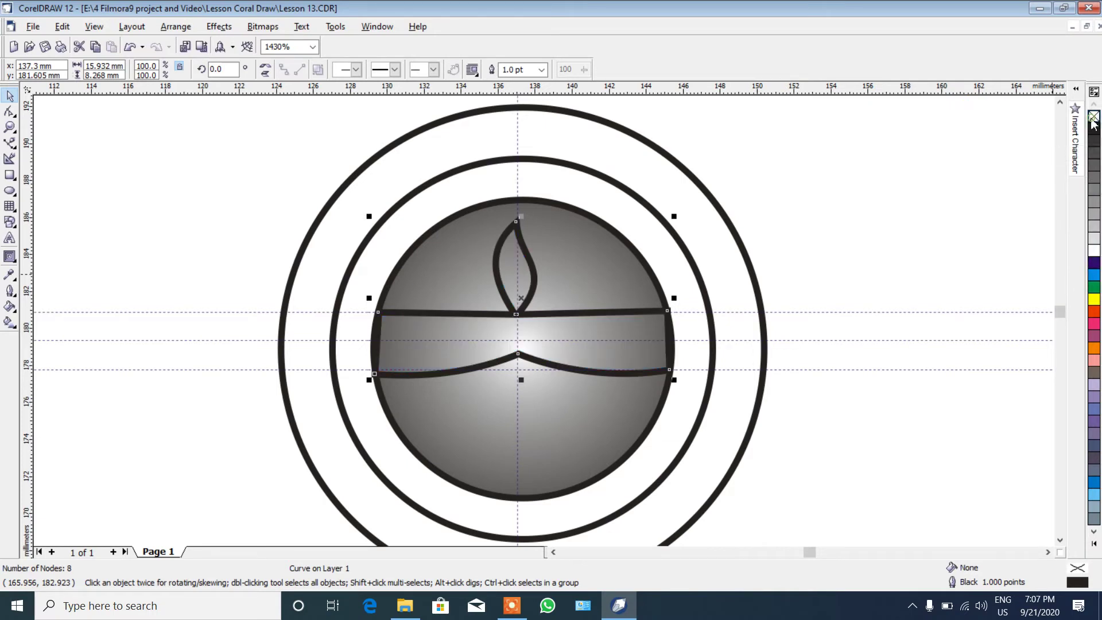
click(10, 127)
right_click(352, 197)
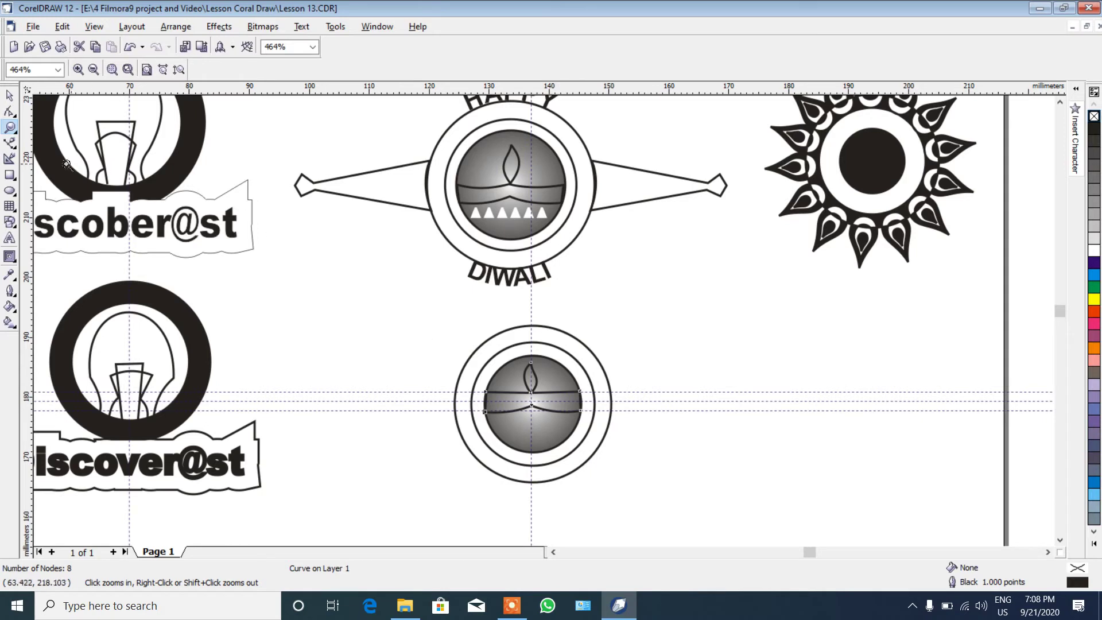
click(11, 226)
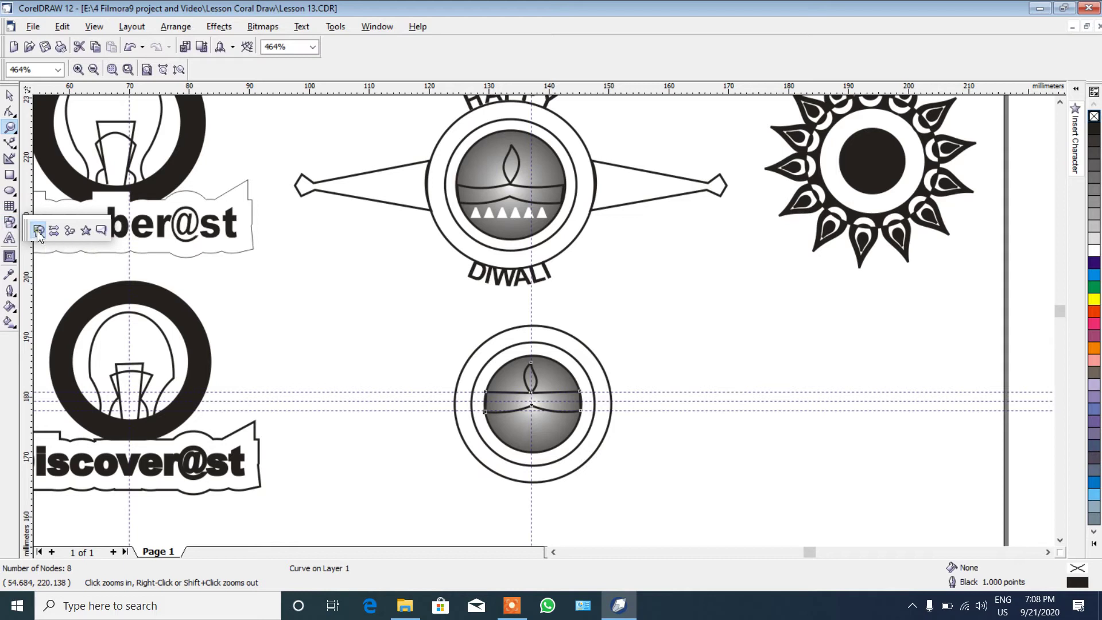
click(38, 230)
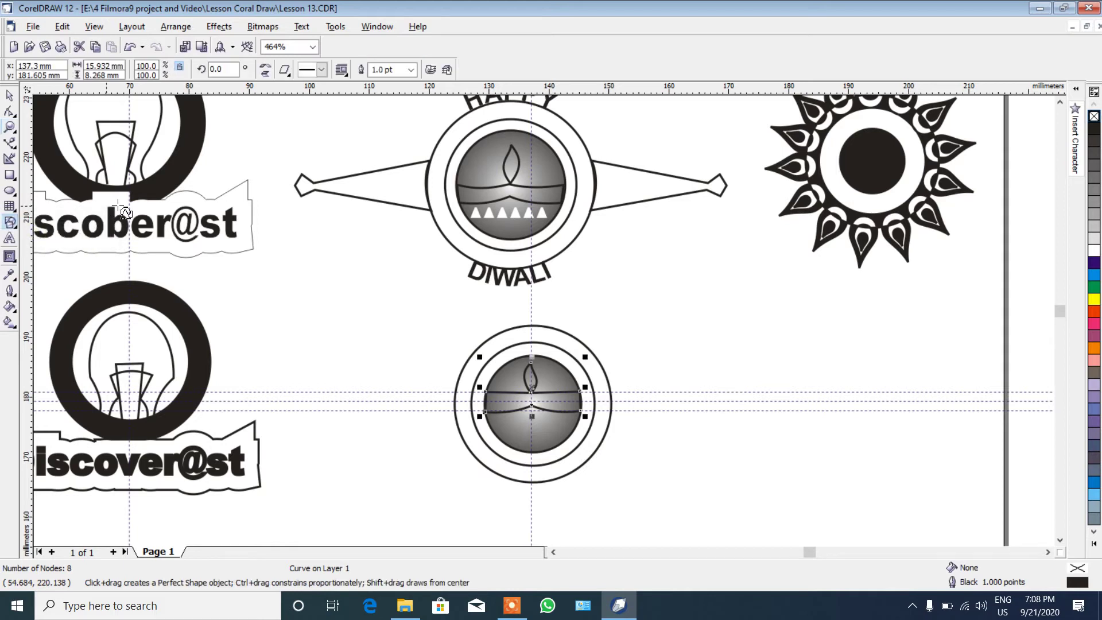
click(284, 69)
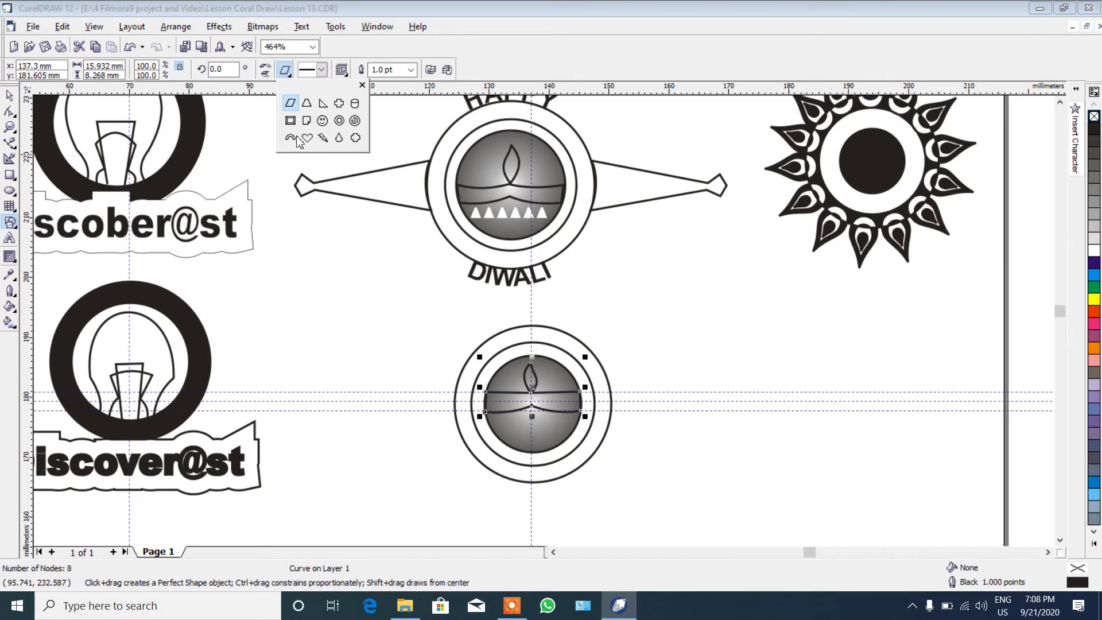
Draw a flowchart triangle about 1.7 mm wide and 1.8 mm high below the left part of the diya's lower edge.
click(12, 224)
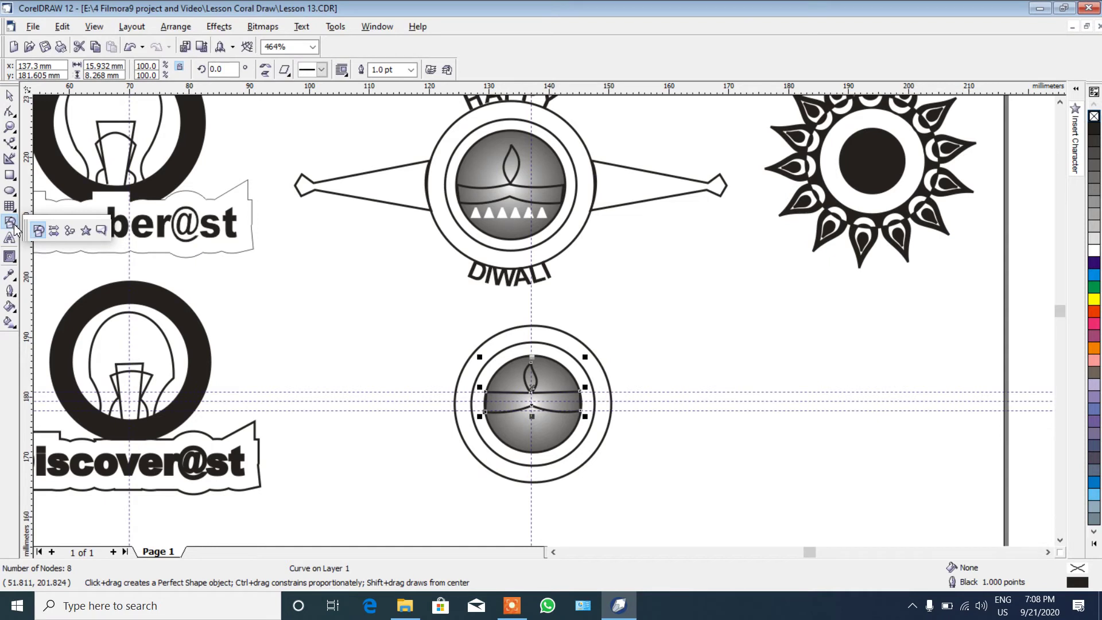
click(69, 236)
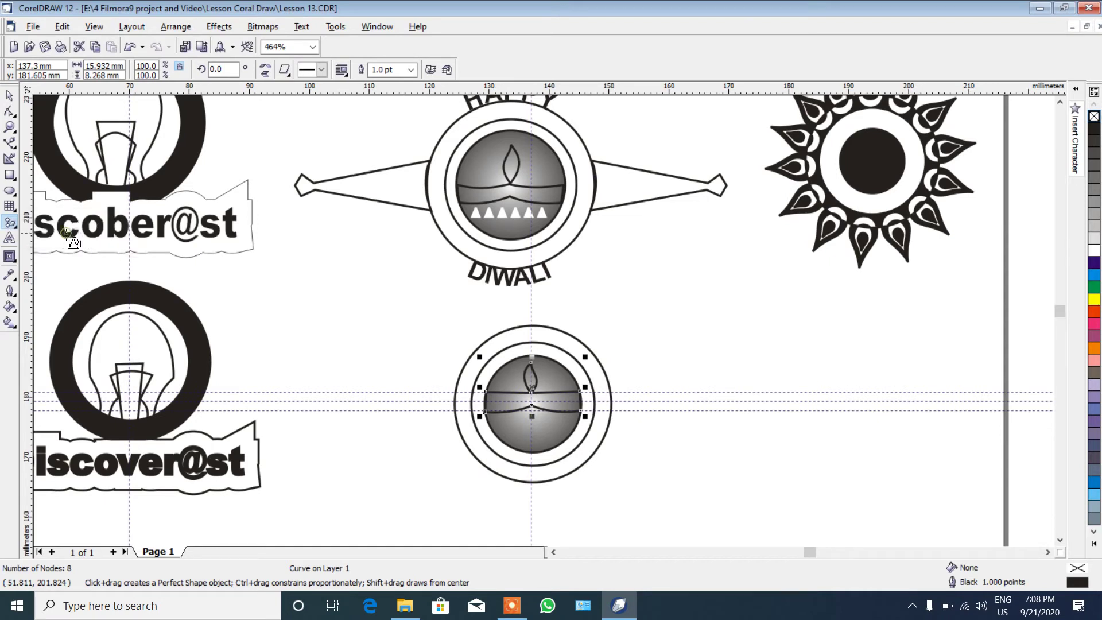
click(287, 71)
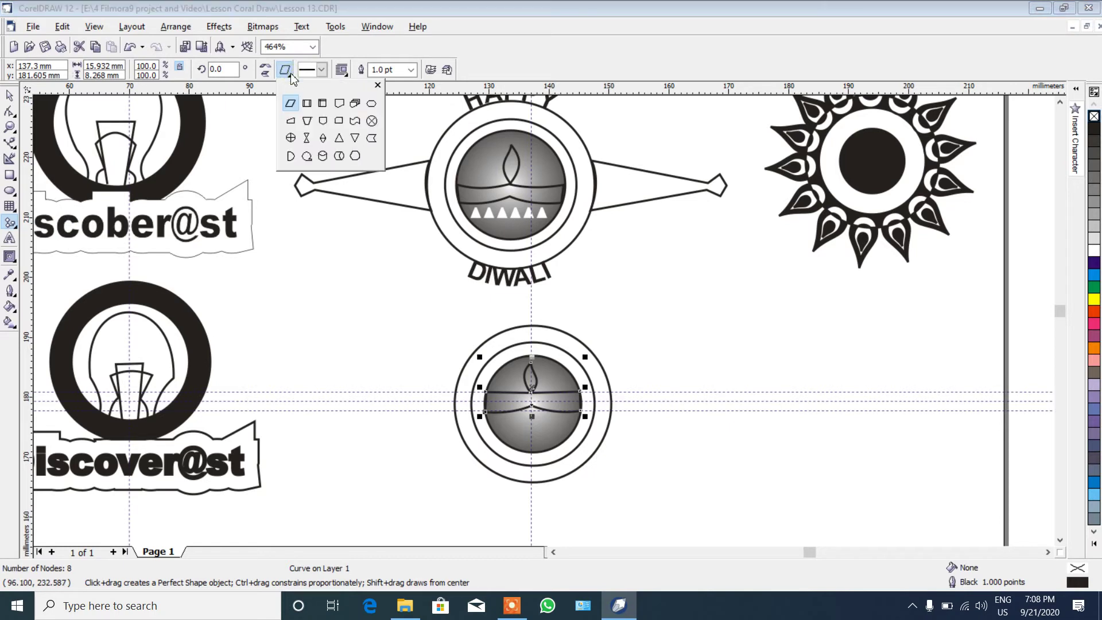
click(339, 139)
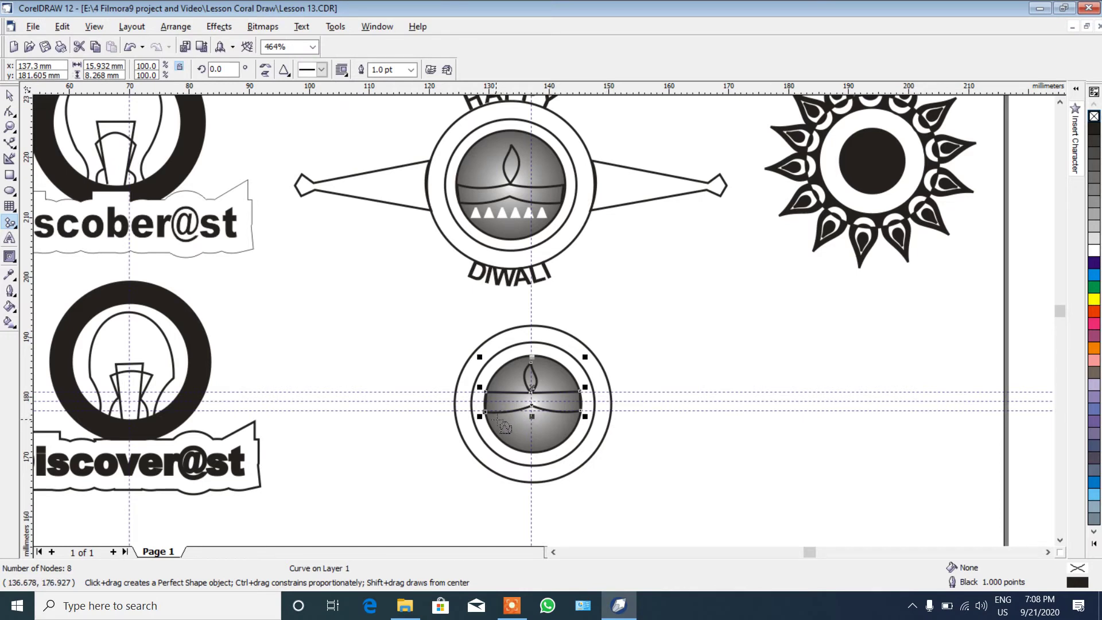
drag(505, 426, 514, 432)
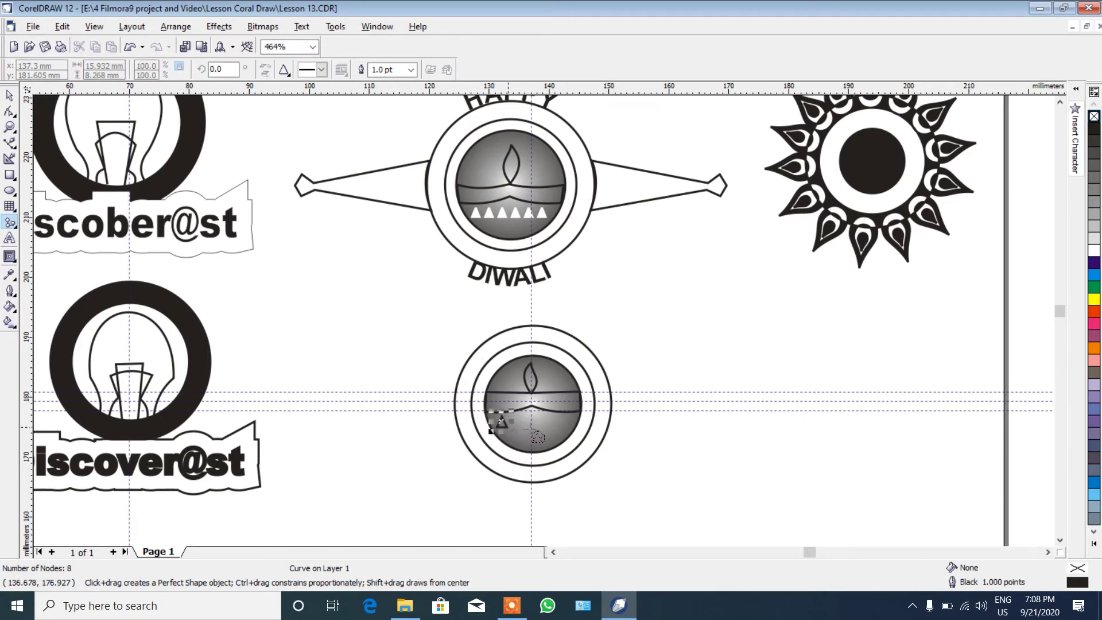
Give the small triangle a white fill and a white outline.
click(10, 127)
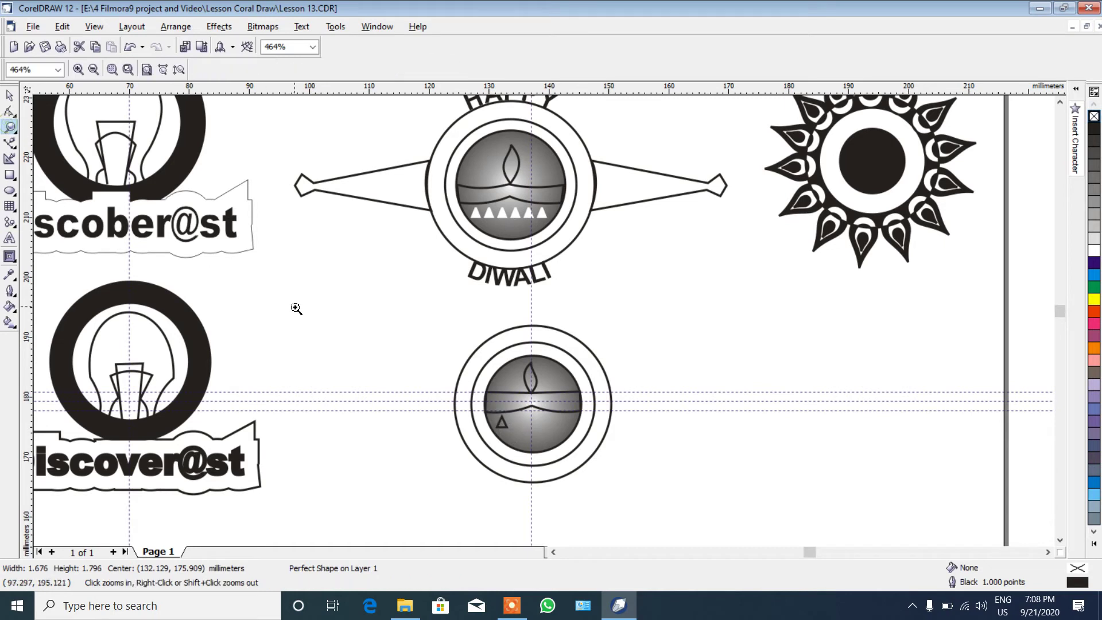
drag(342, 288, 680, 511)
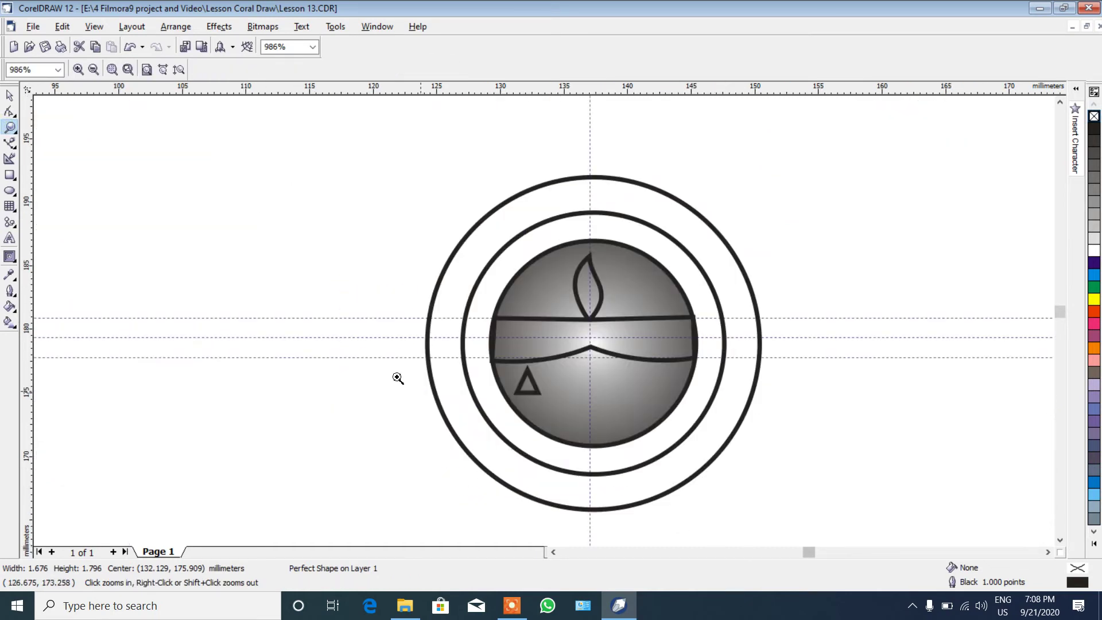
click(10, 96)
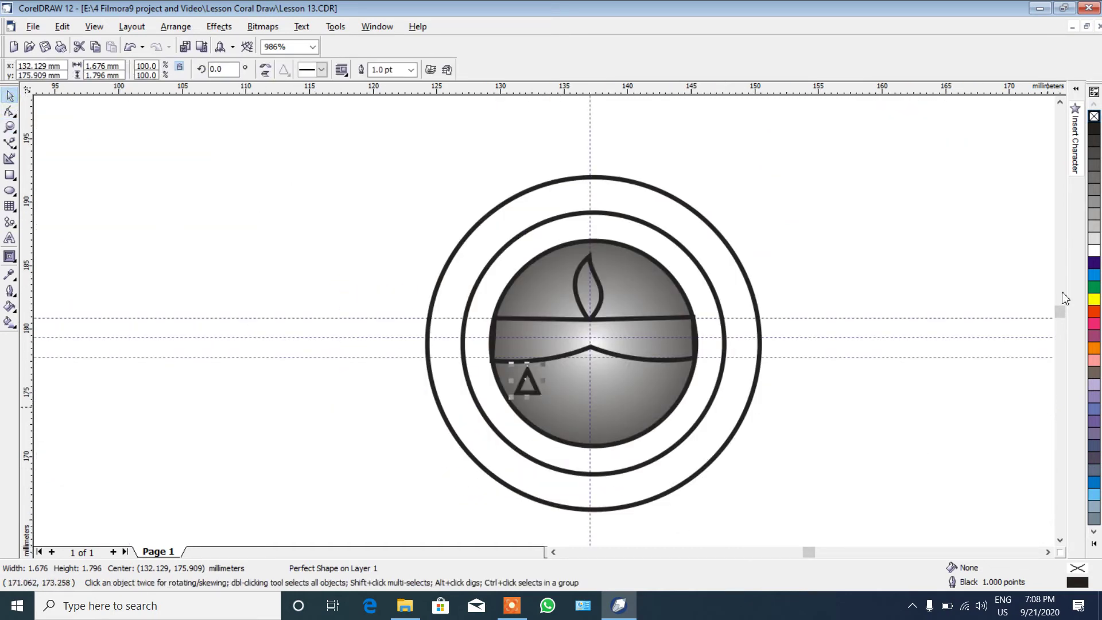
click(1095, 251)
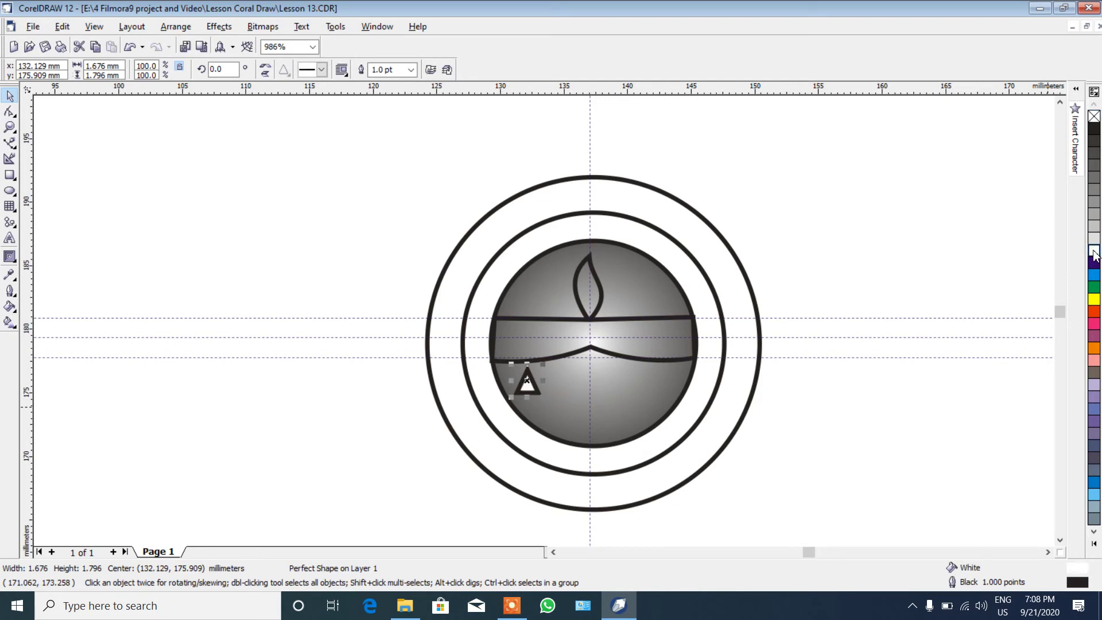
right_click(1095, 252)
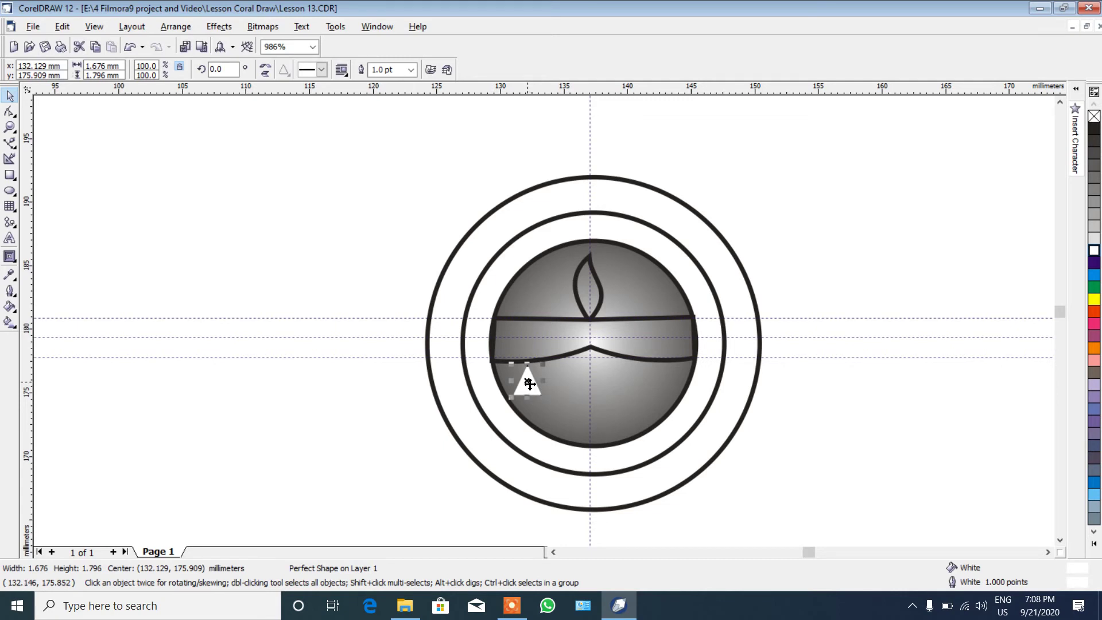
Repeat the white triangle rightward at about 2.3 mm spacing into a row of six and narrow the row to about 12.6 mm.
drag(530, 385, 559, 387)
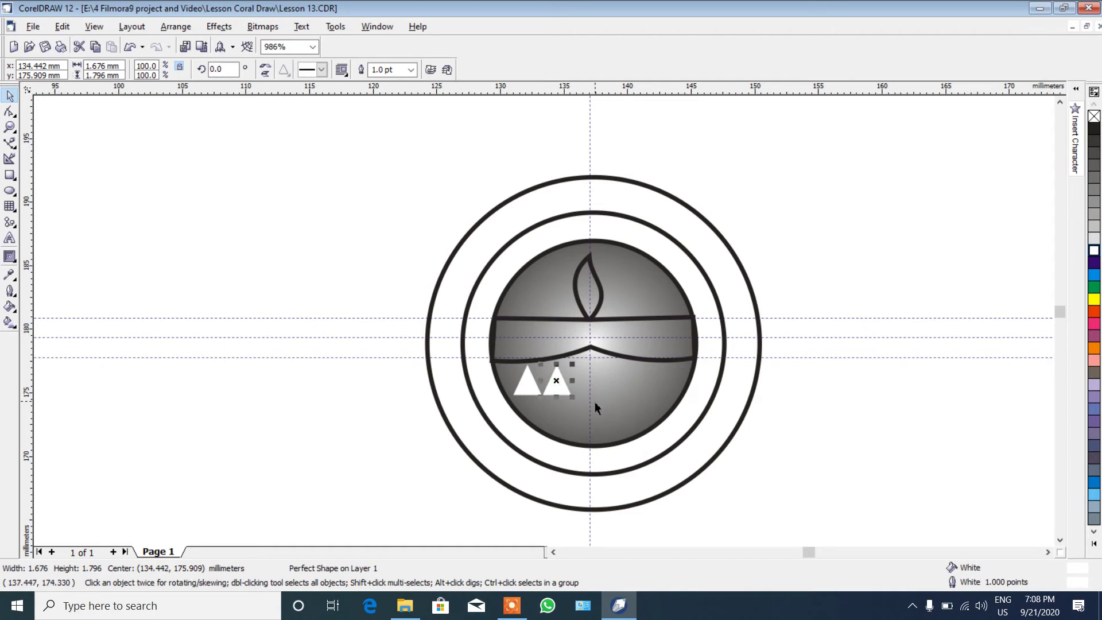
key(ctrl+r)
key(ctrl+r)
key(ctrl+r)
key(ctrl+r)
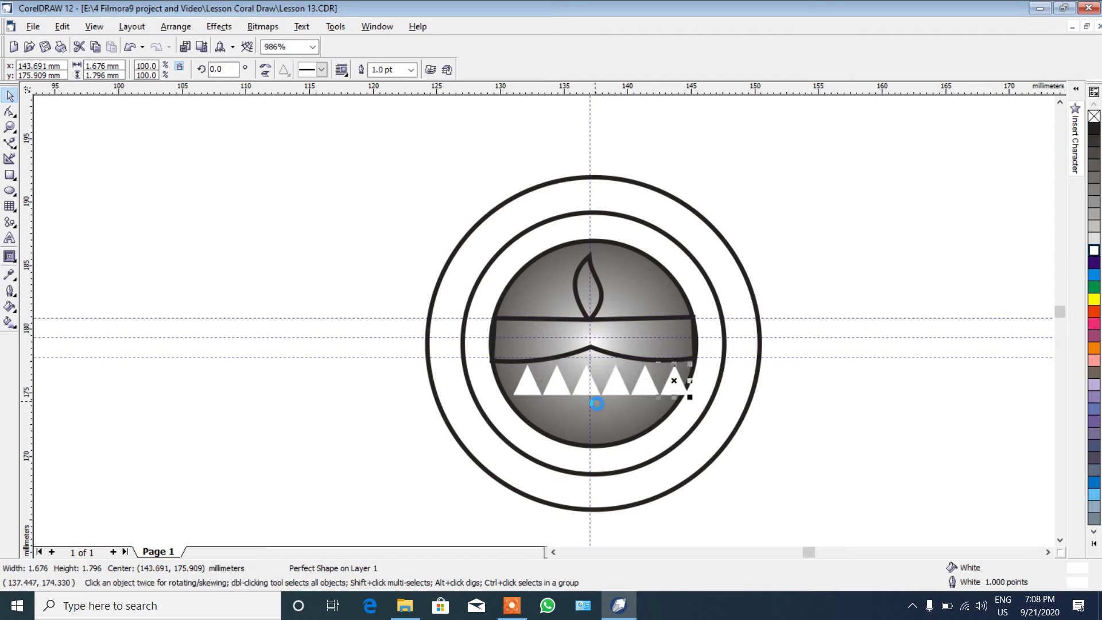
drag(387, 345, 729, 443)
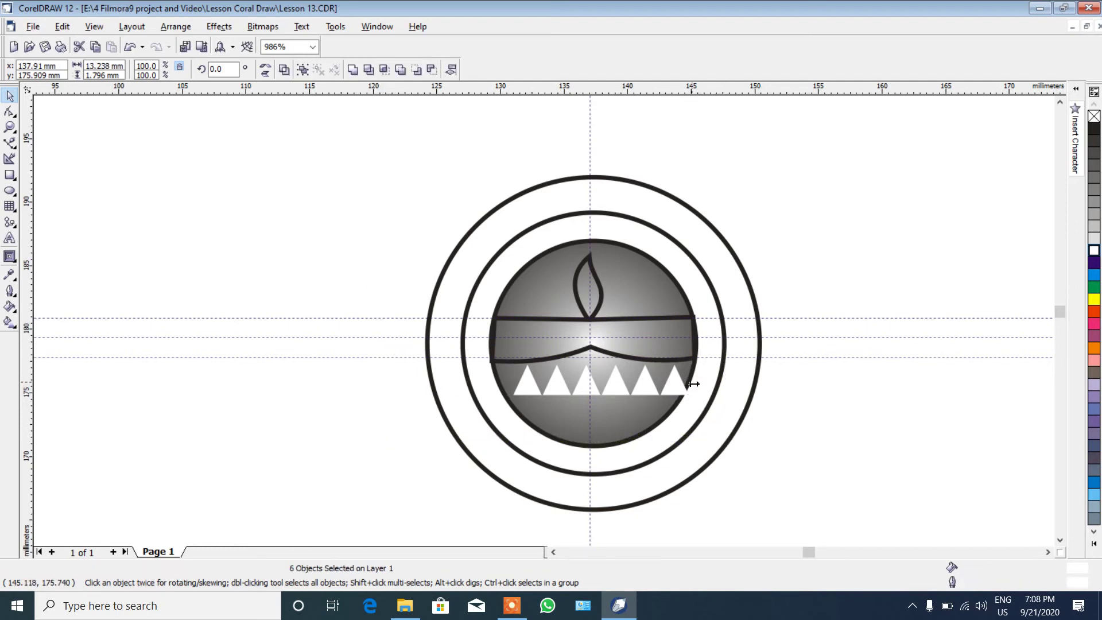
drag(690, 381, 681, 381)
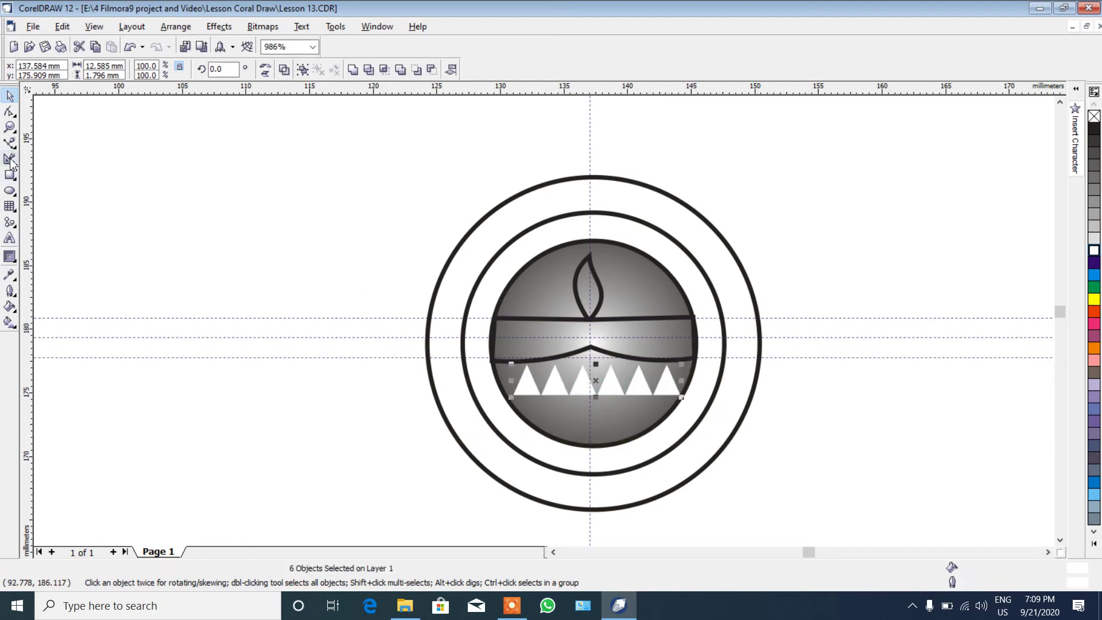
Move the upper horizontal guideline up to about 182 mm and the lower one down to about 176.4 mm.
click(10, 127)
right_click(285, 207)
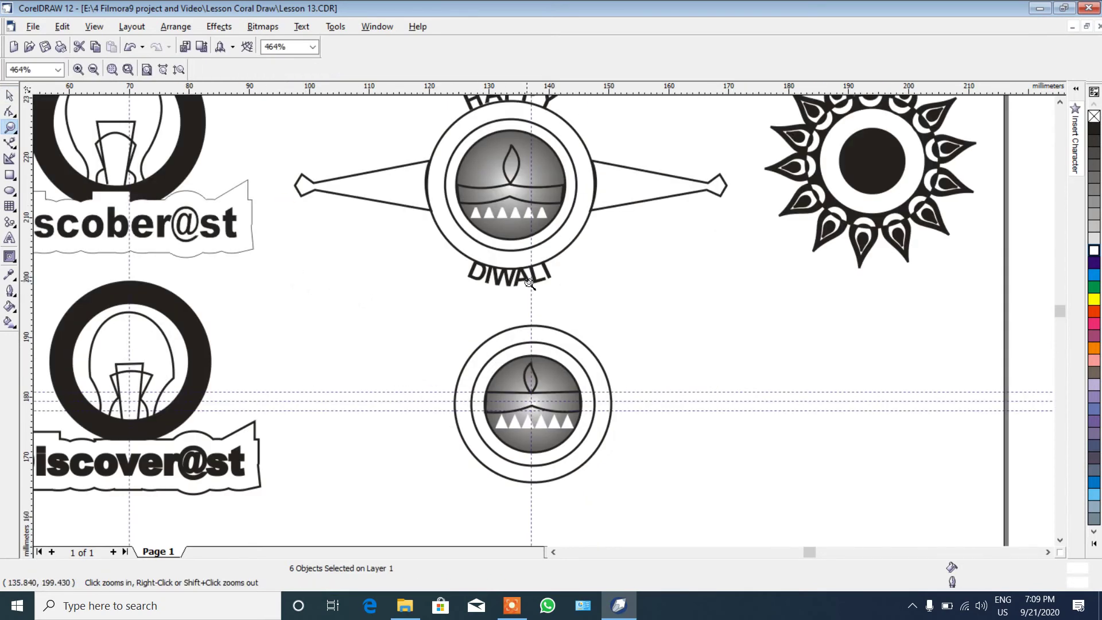
click(1060, 103)
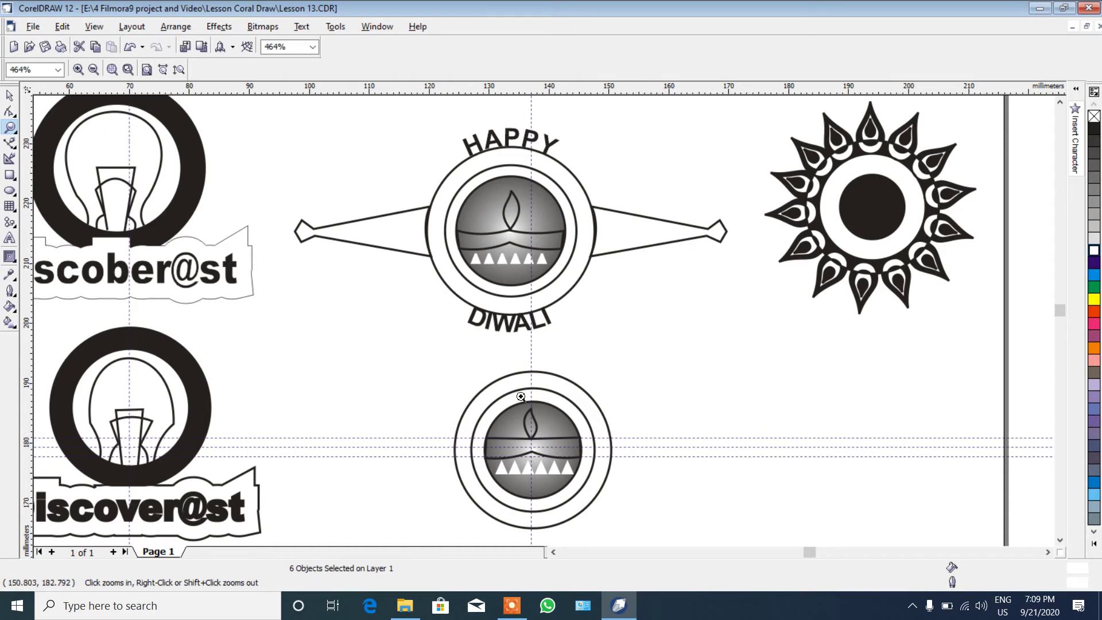
click(9, 95)
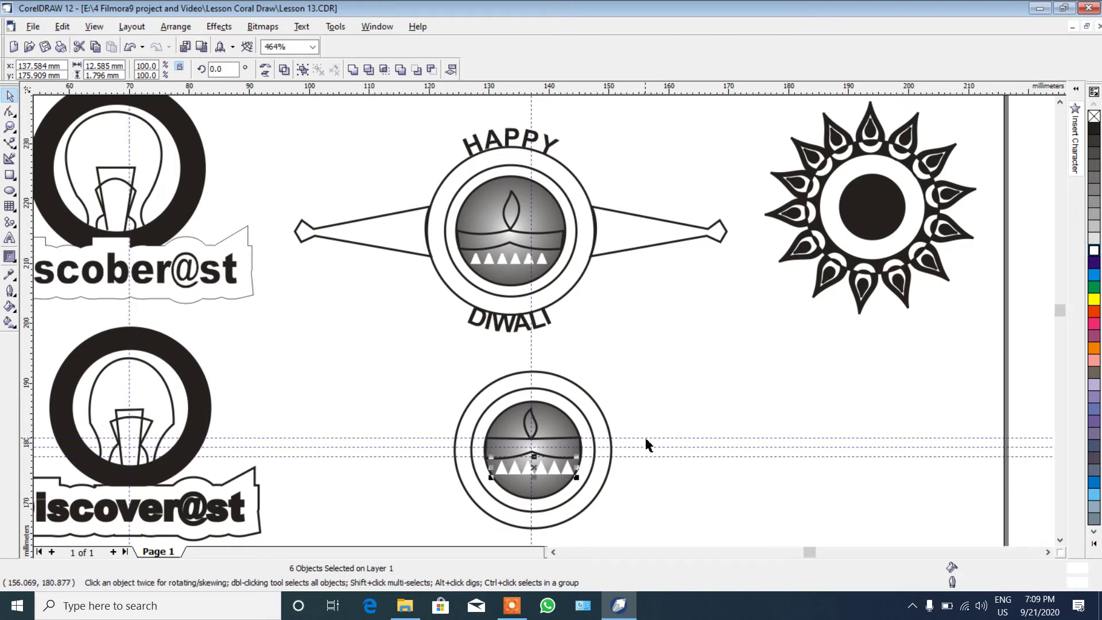
drag(646, 440, 647, 431)
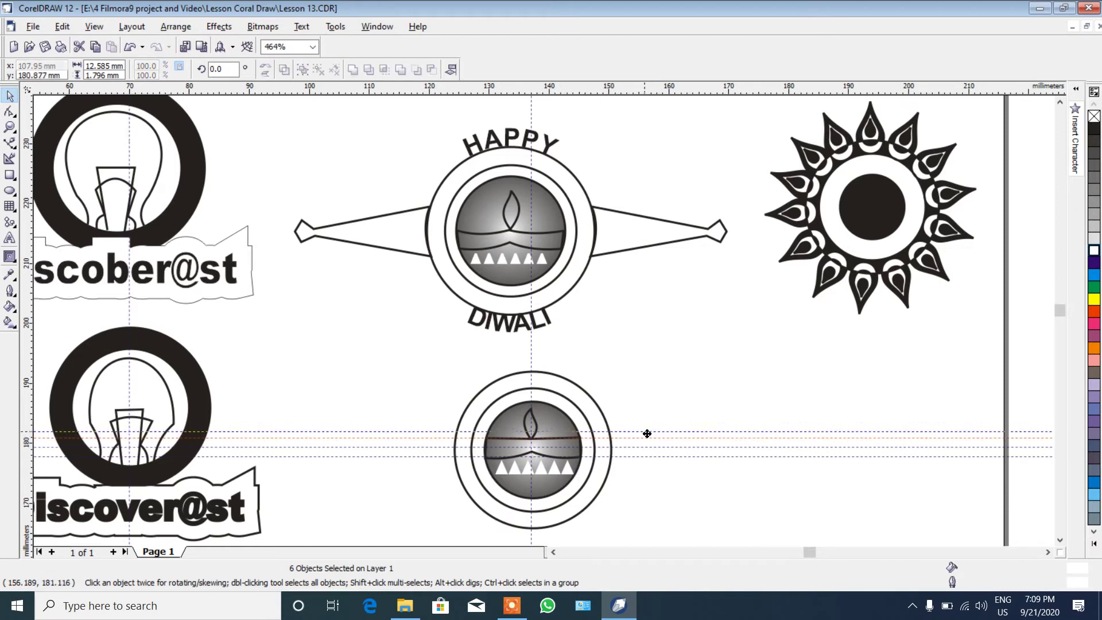
mouse_move(644, 458)
mouse_down()
mouse_move(630, 449)
mouse_move(628, 464)
mouse_up()
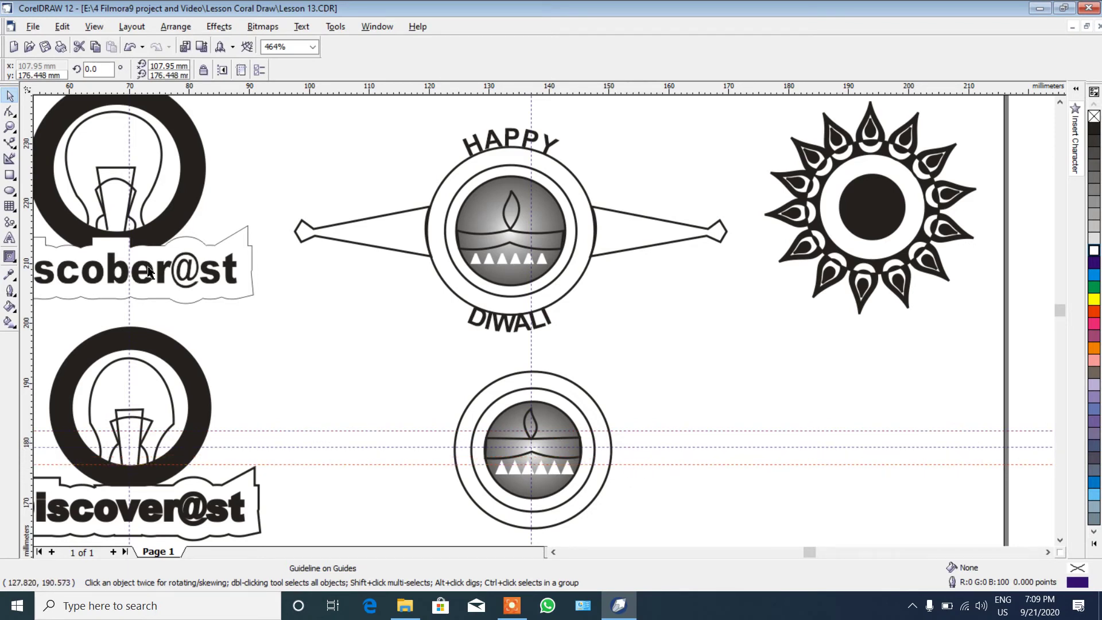
Draw a closed seven-node arm with the Bezier tool, tapering rightward from the outer circle between the outer guidelines and ending in a diamond tip.
click(11, 145)
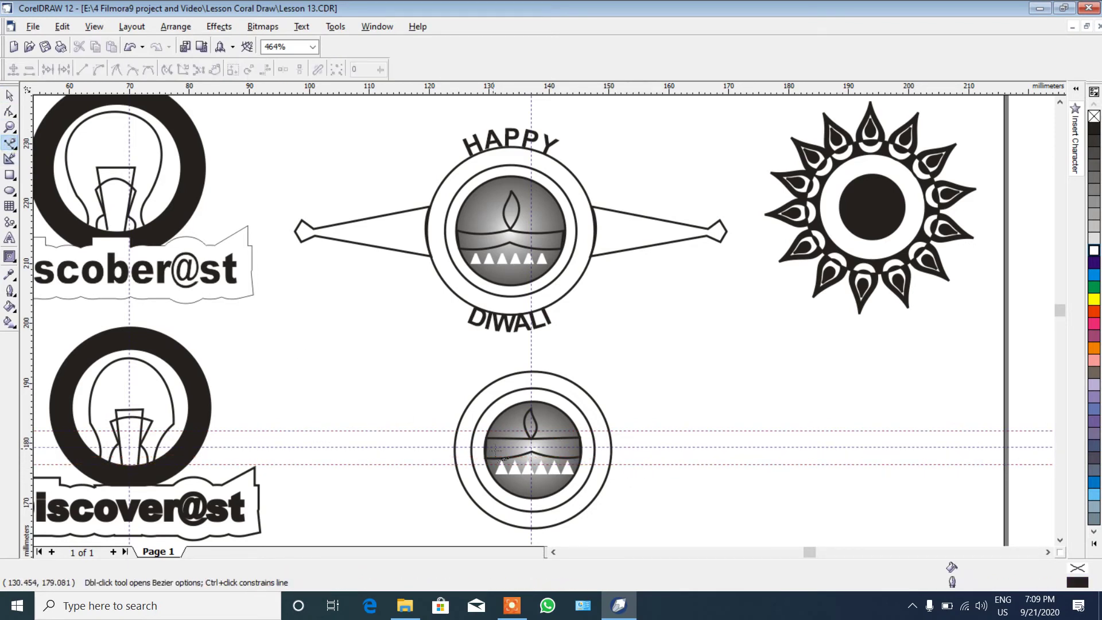
click(611, 464)
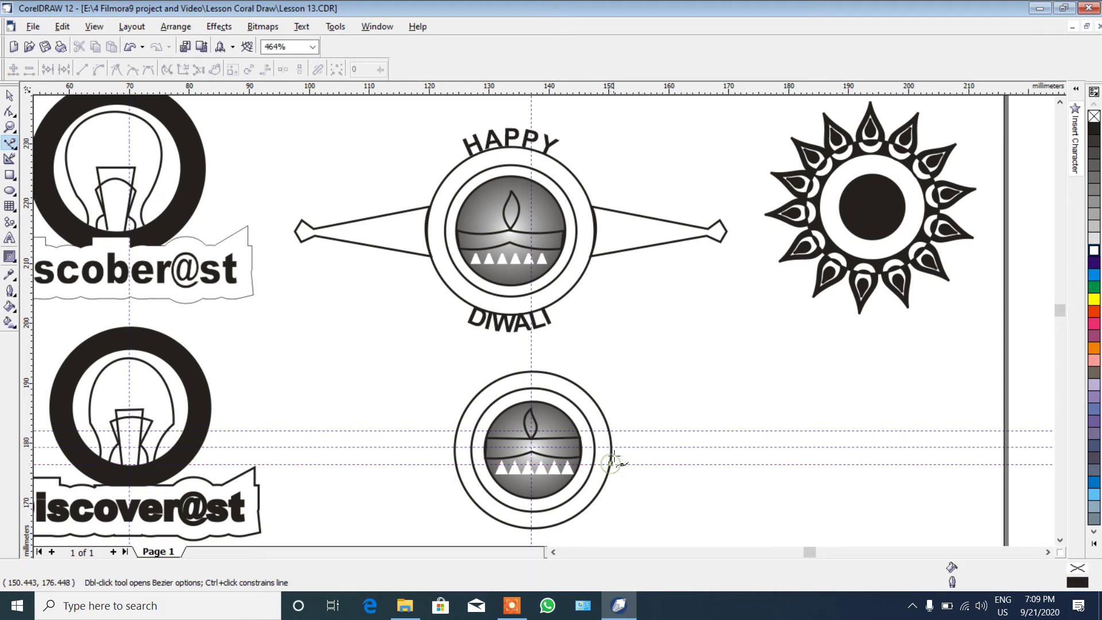
click(606, 429)
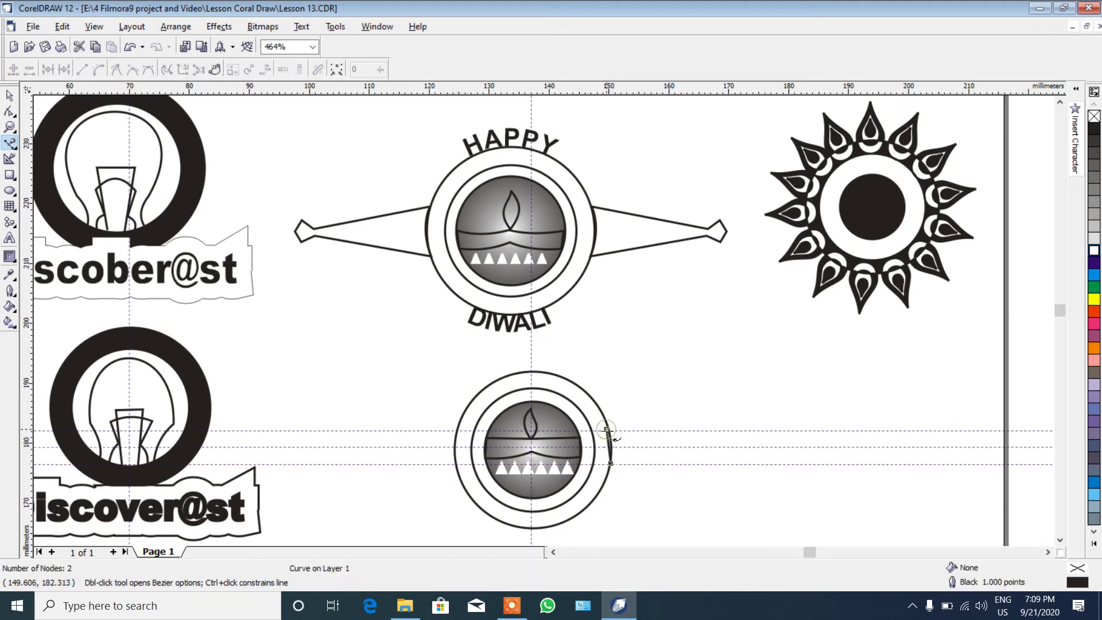
click(714, 445)
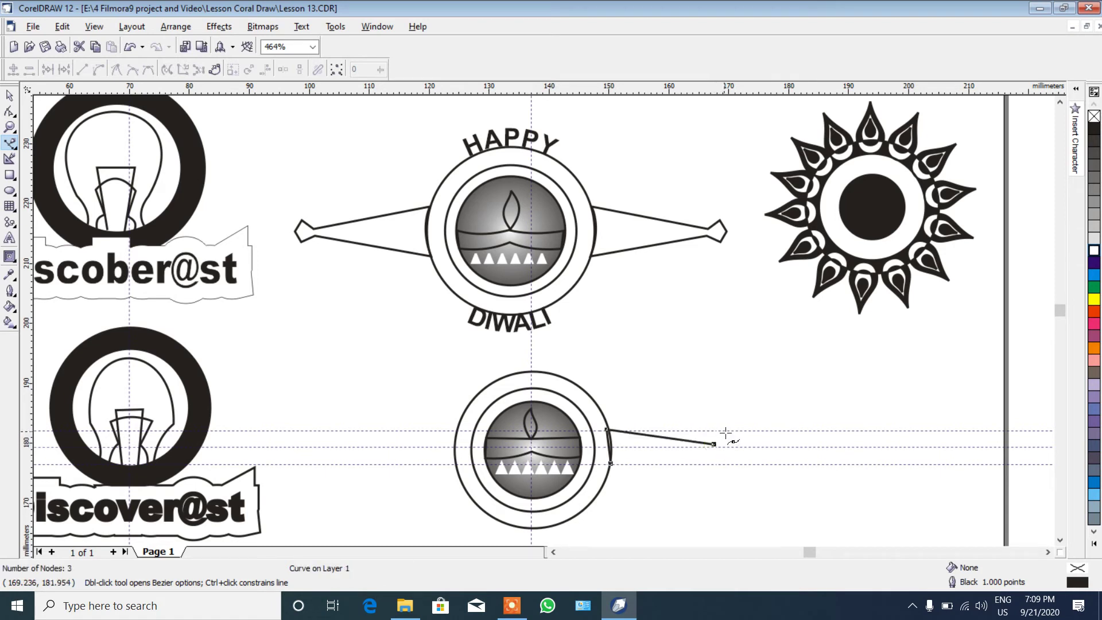
click(726, 429)
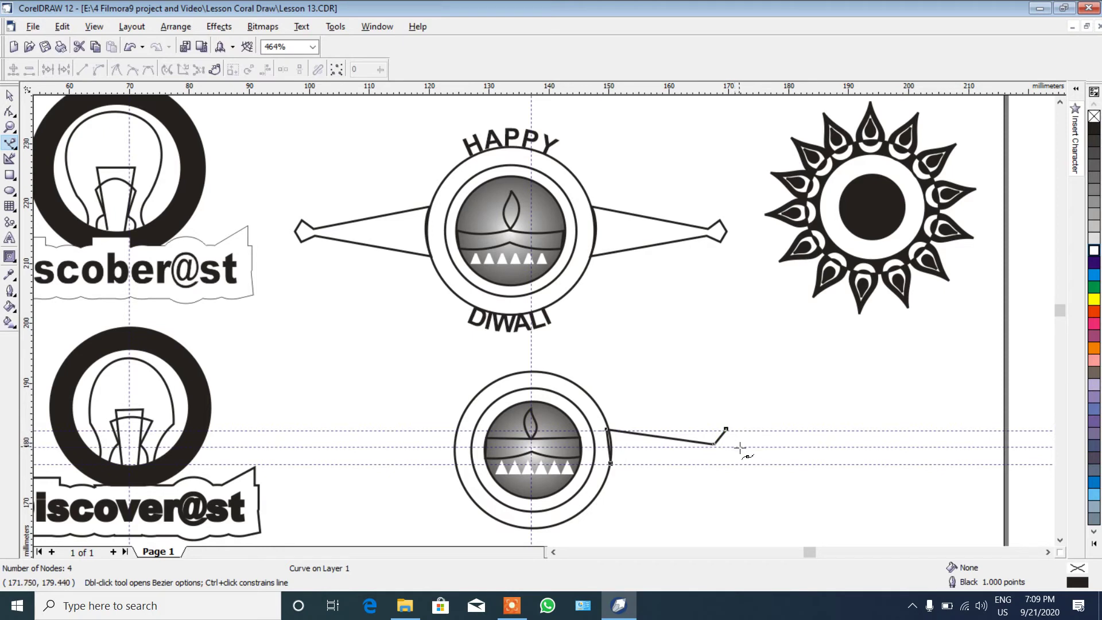
click(739, 446)
click(726, 462)
click(713, 451)
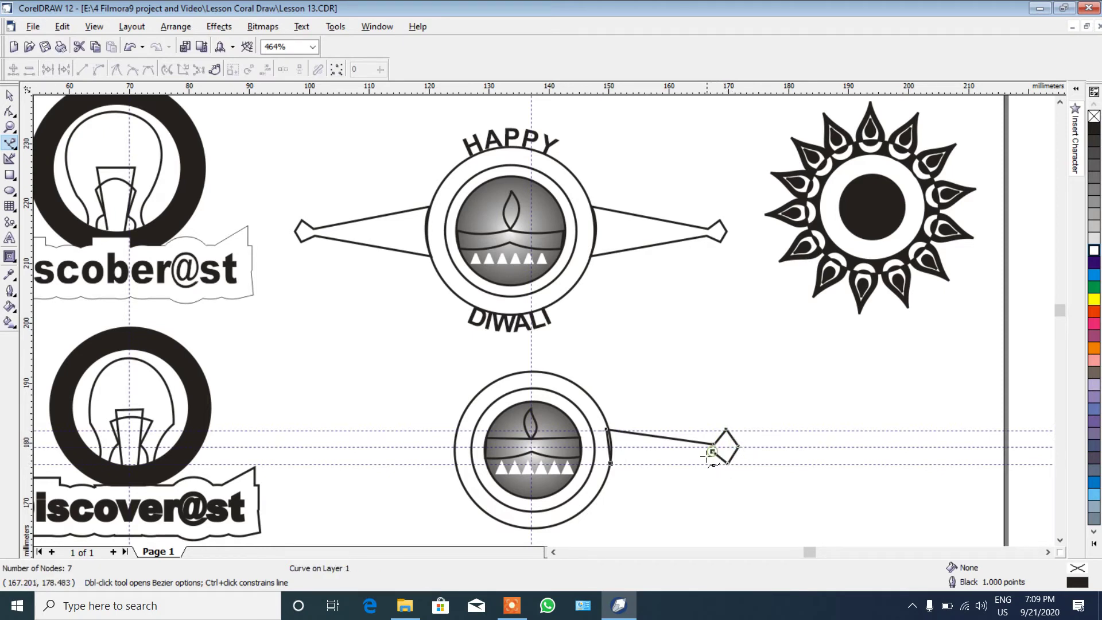
click(611, 464)
Move the arm's upper inner corner onto the outer circle and convert its inner edge to a curve that follows the circle.
key(z)
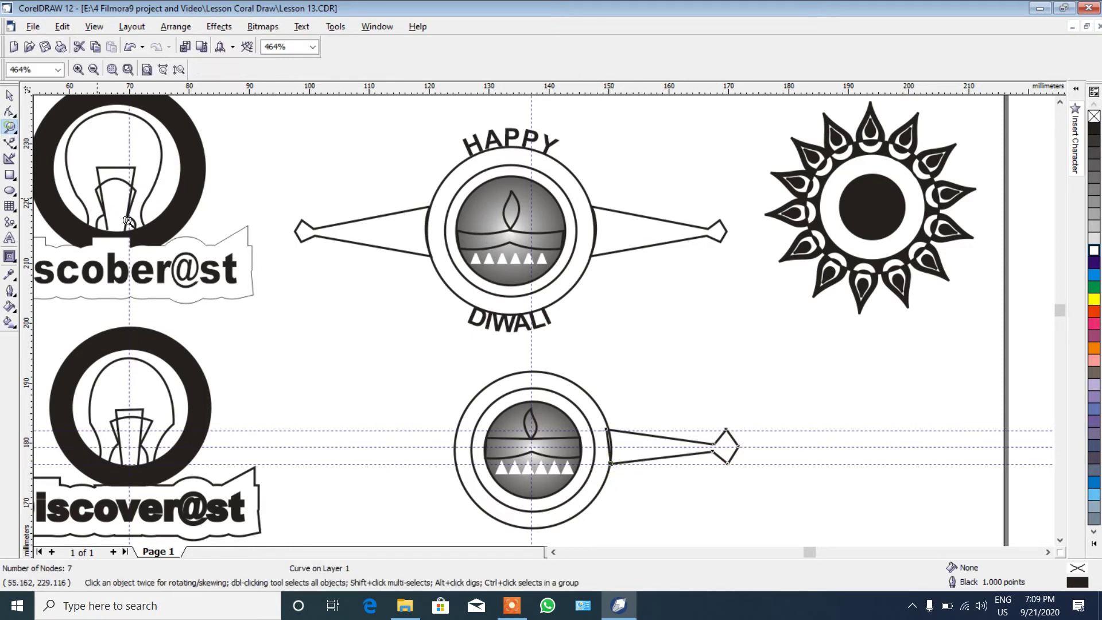
drag(562, 392, 806, 478)
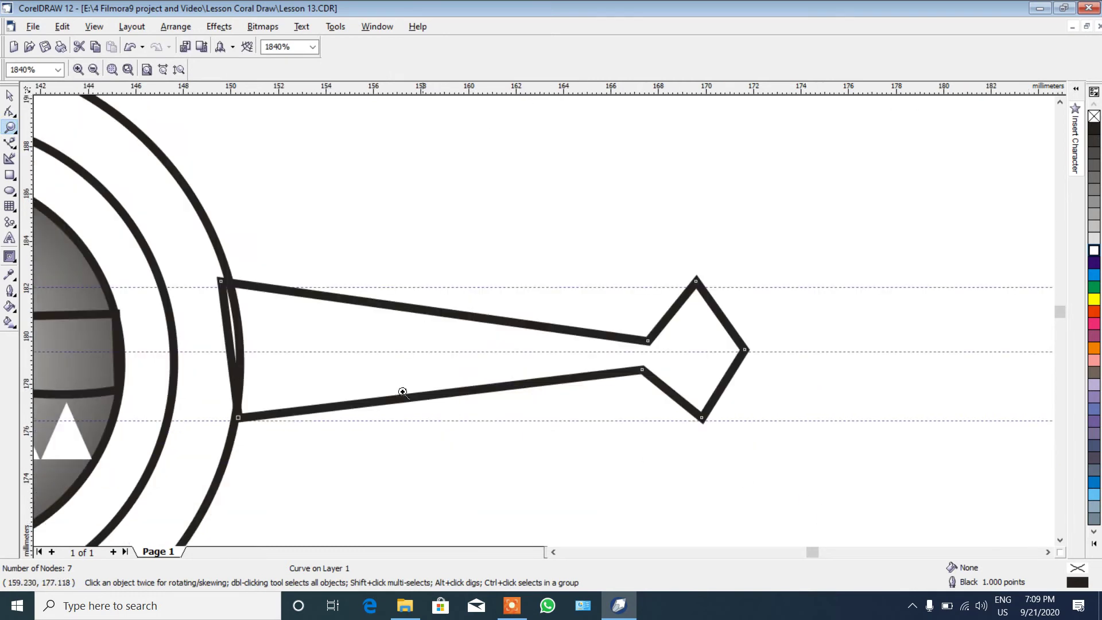
click(9, 111)
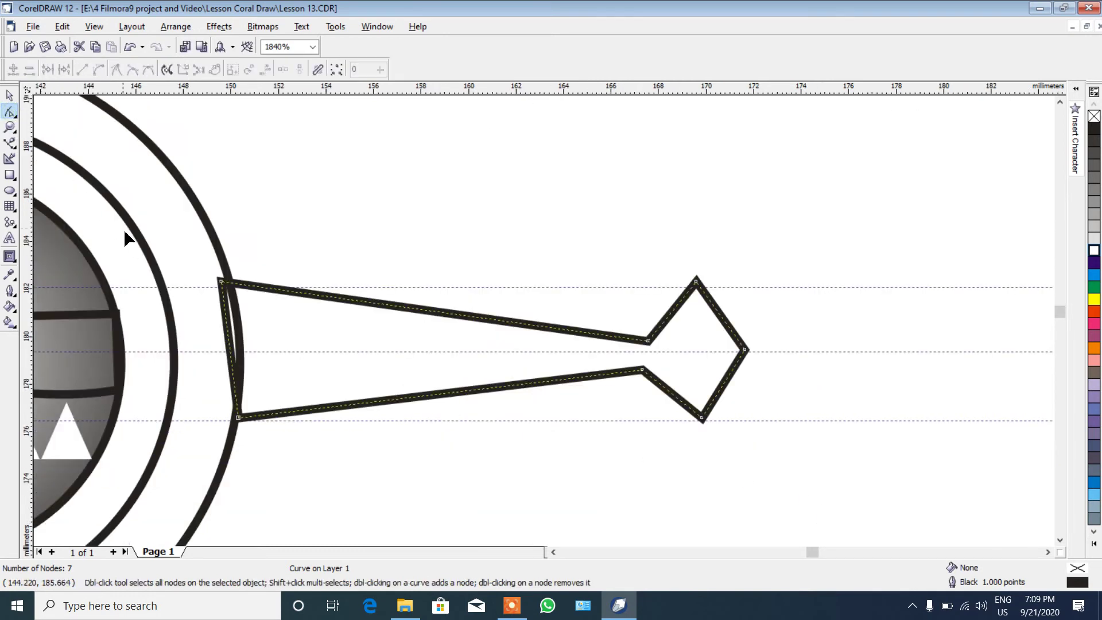
drag(221, 282, 228, 282)
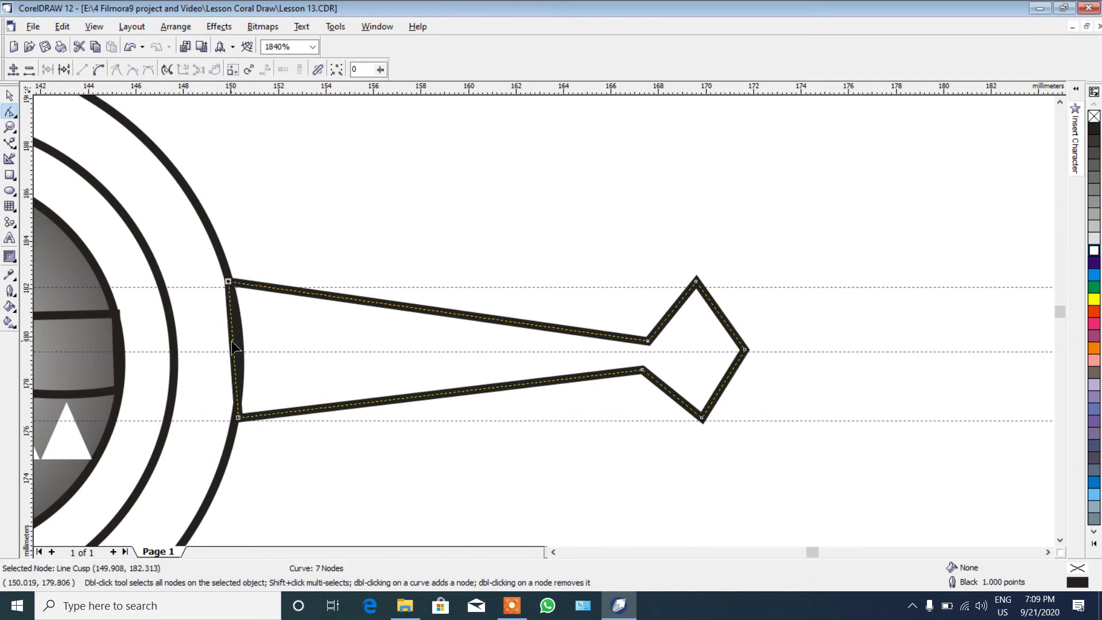
click(232, 342)
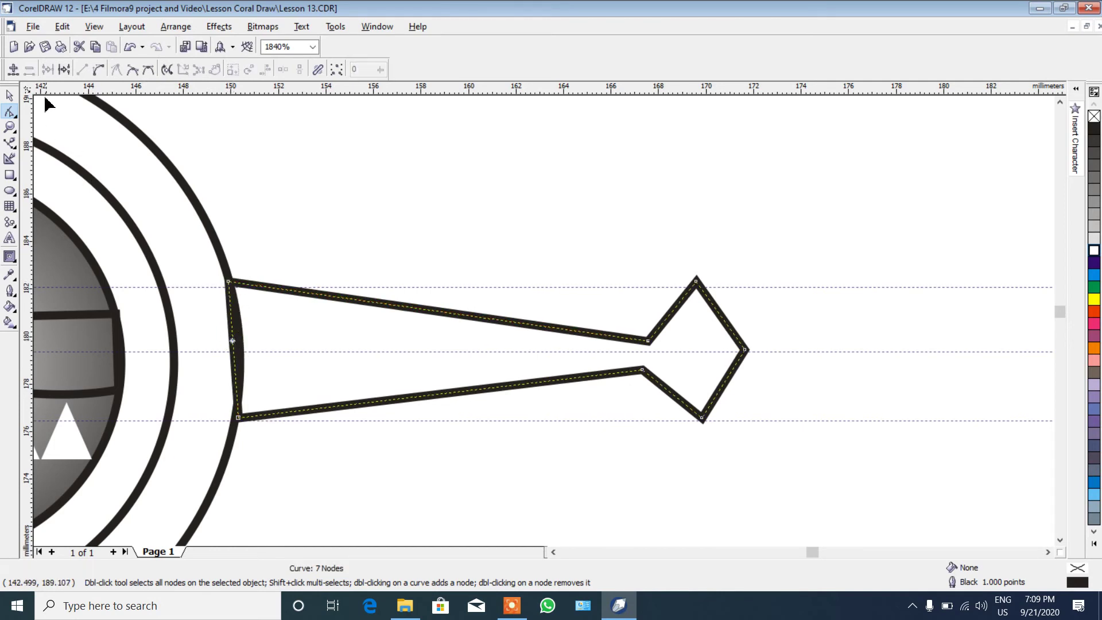
click(93, 70)
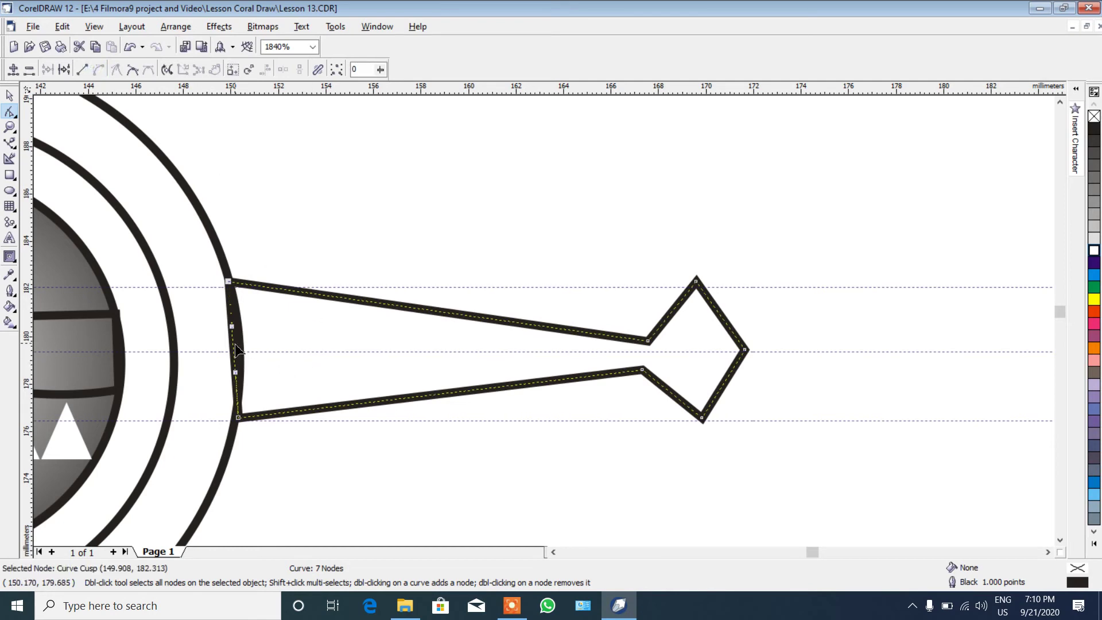
drag(234, 348, 243, 362)
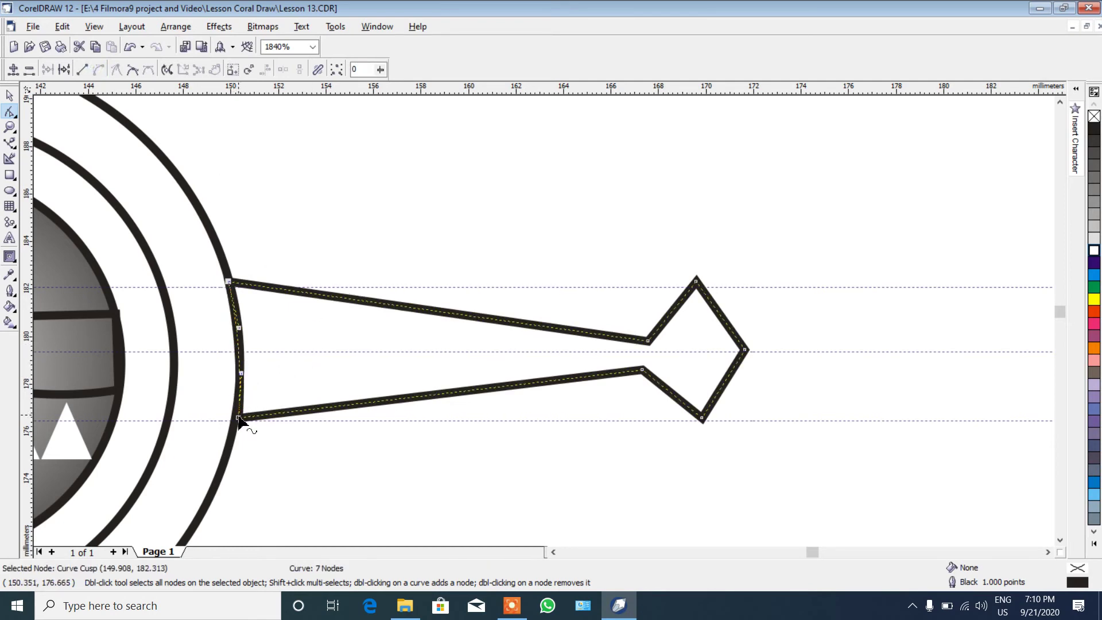
Move the arm's lower inner corner onto the outer circle, to about 150.1 mm, 176.6 mm.
drag(240, 422, 238, 423)
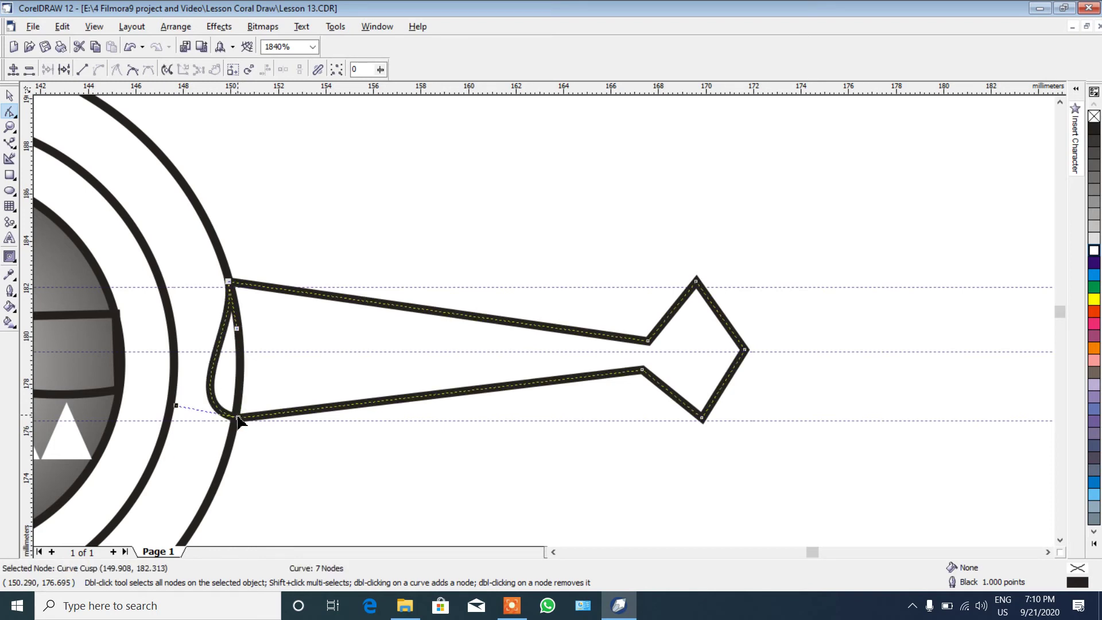
key(ctrl+z)
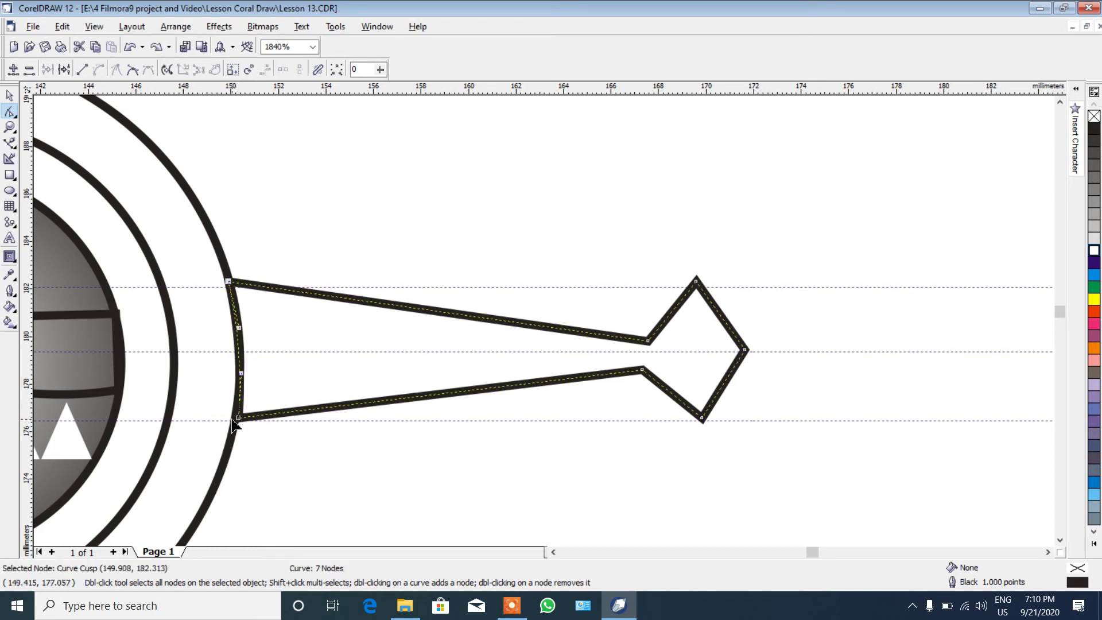
drag(238, 423, 234, 423)
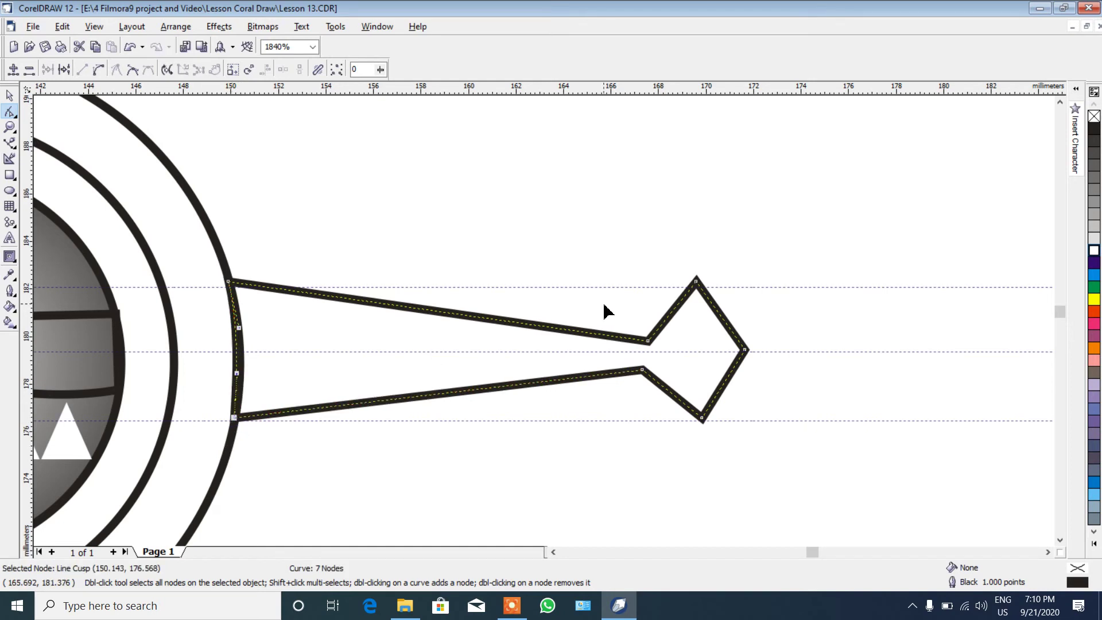
Even out the diamond tip by lowering its upper corner to about 182 mm and raising its lower corner and lower neck node slightly.
click(746, 350)
drag(746, 351, 747, 352)
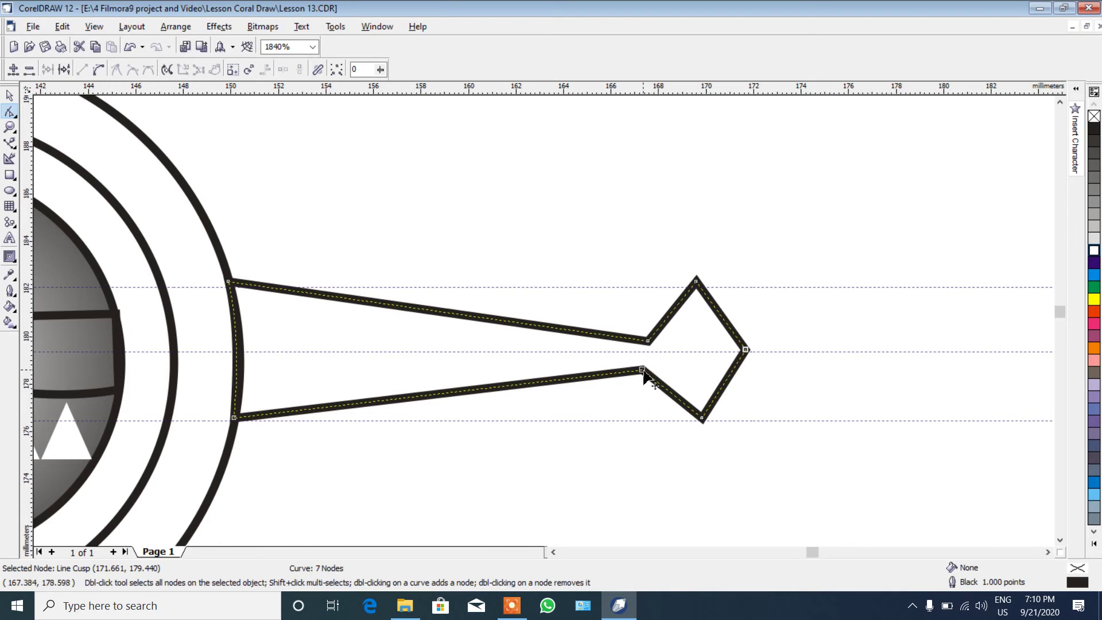
drag(641, 372, 644, 370)
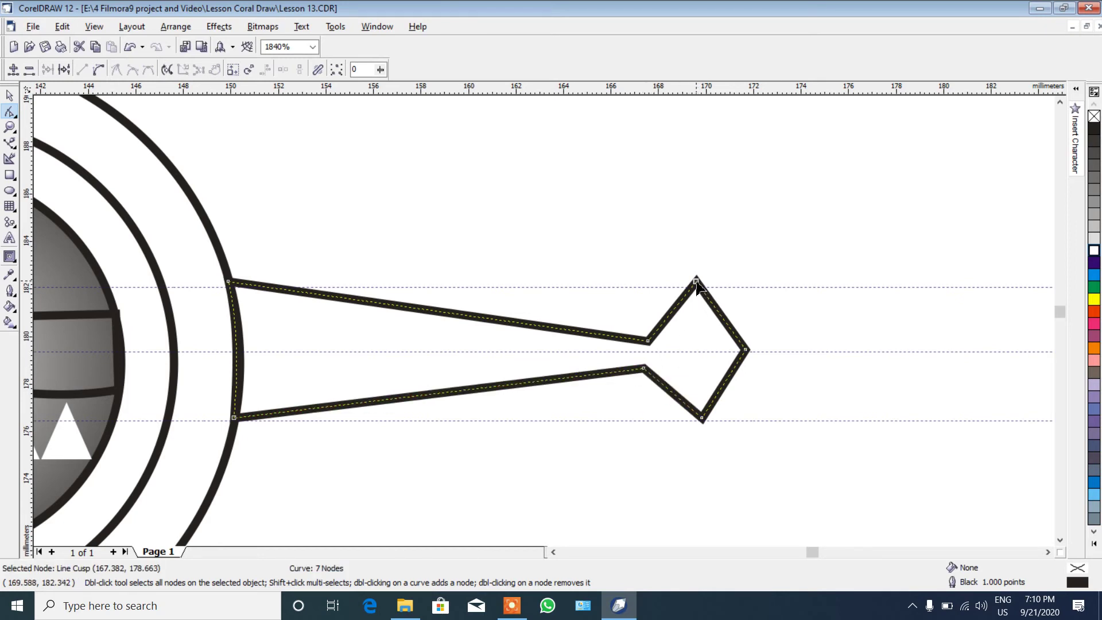
drag(697, 281, 696, 290)
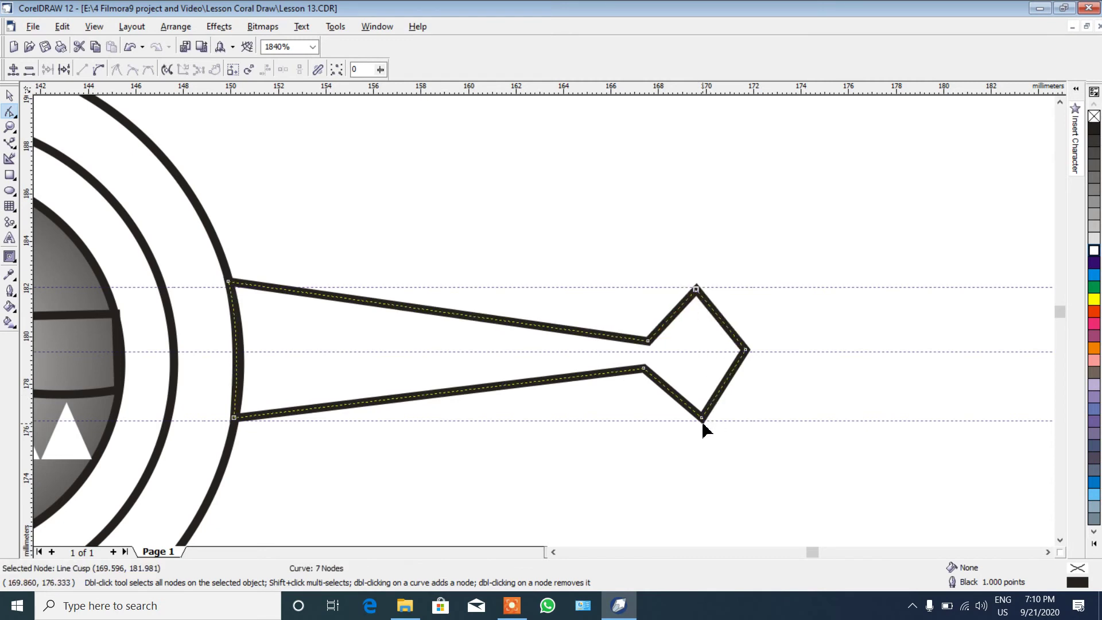
drag(701, 419, 702, 418)
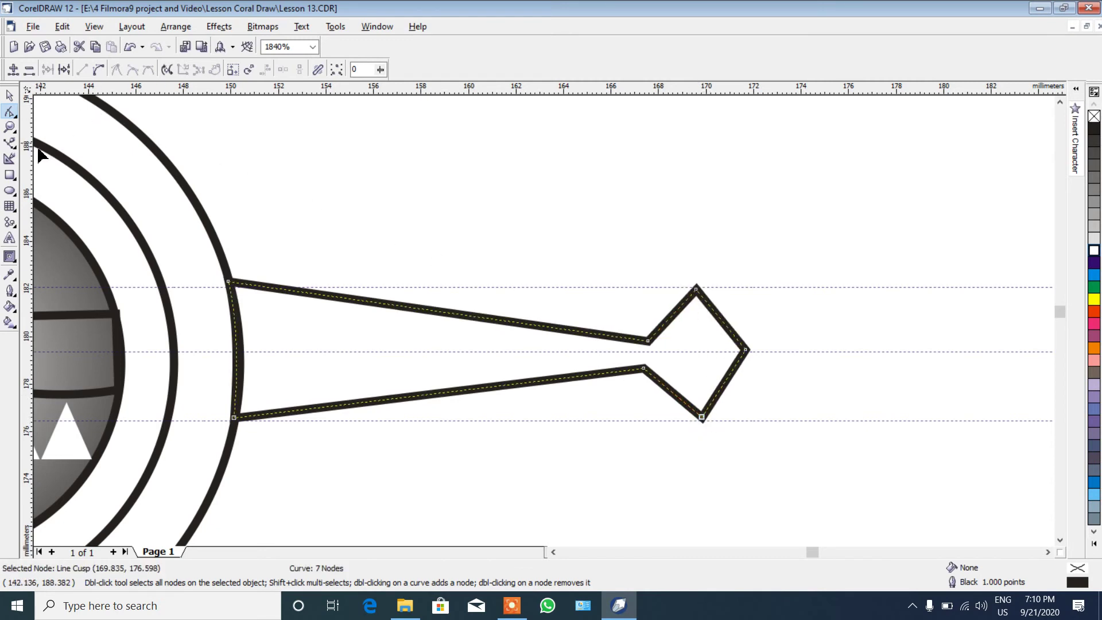
Test that the arm is a closed shape by filling it with cyan and removing the fill.
click(10, 127)
right_click(337, 261)
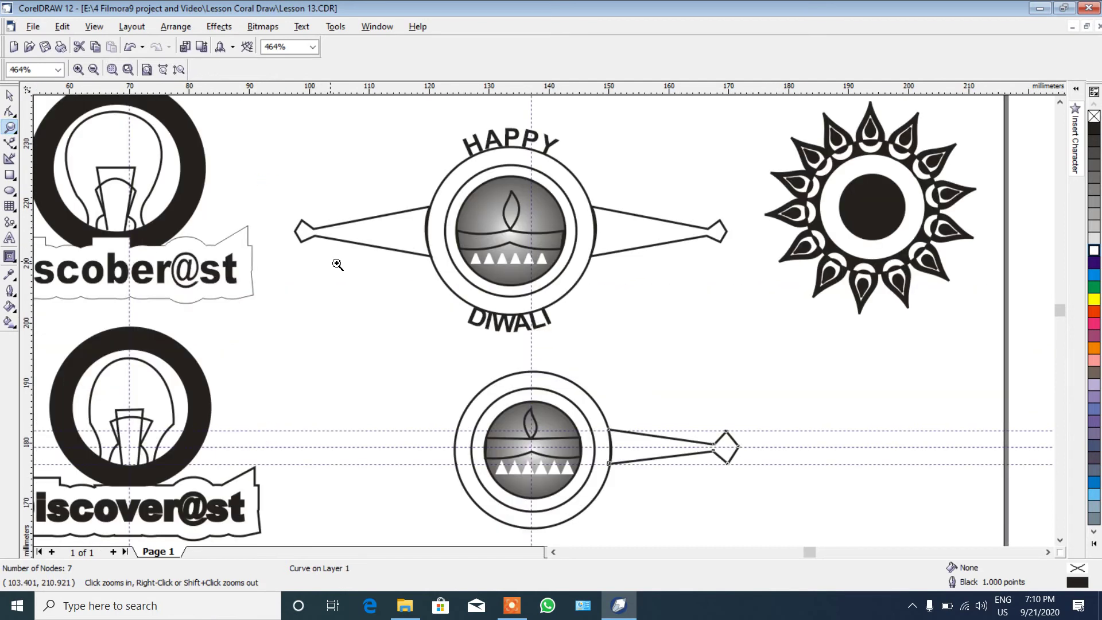
click(10, 96)
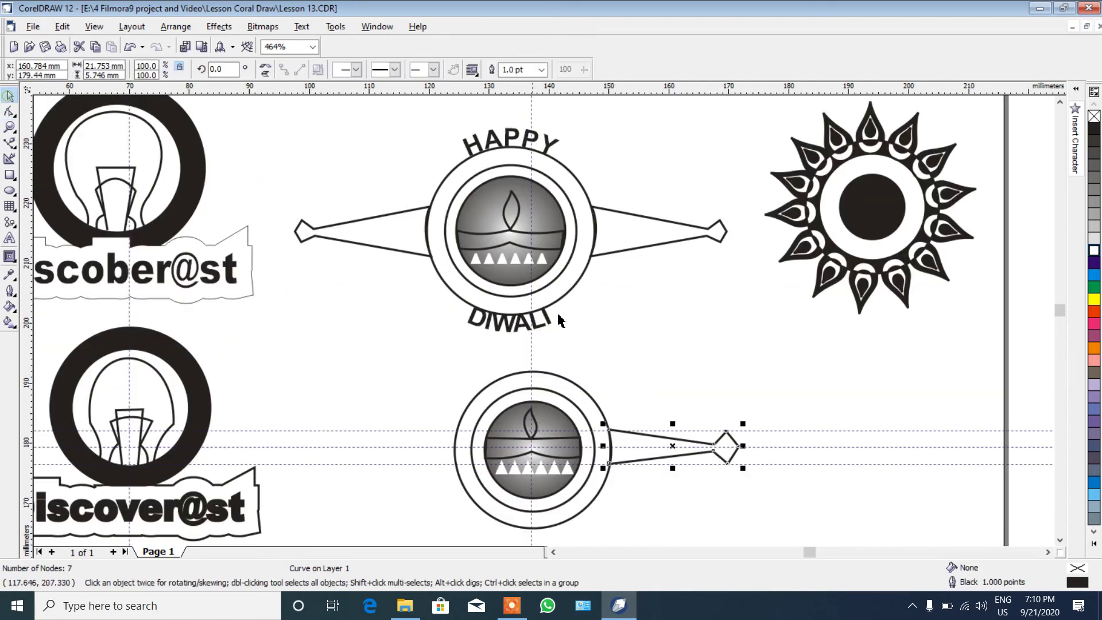
click(780, 377)
click(690, 452)
click(1095, 276)
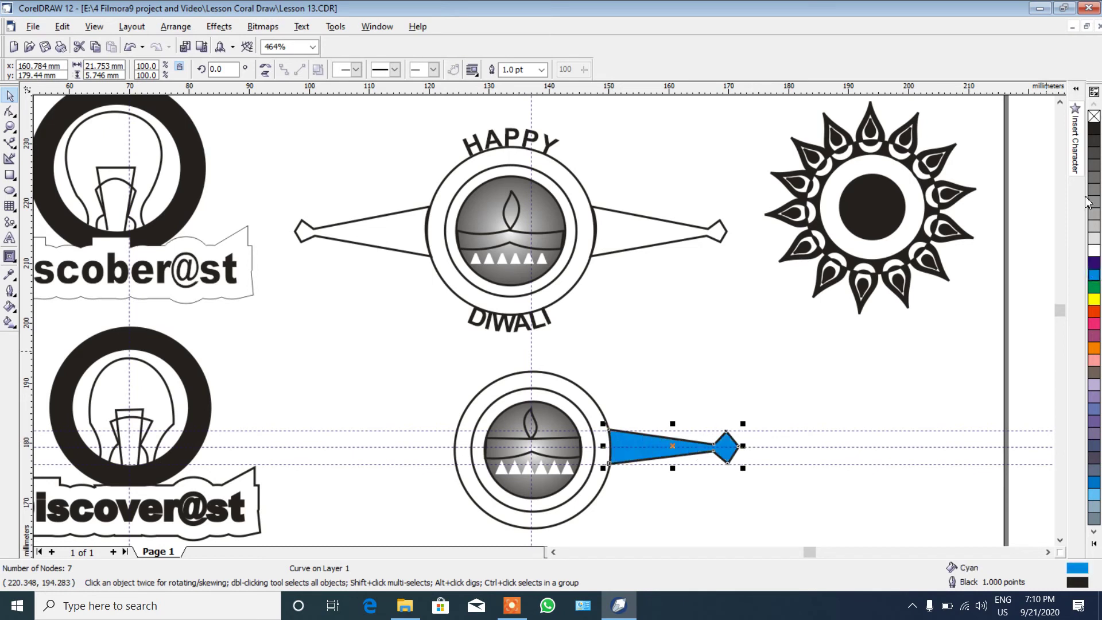
click(1094, 117)
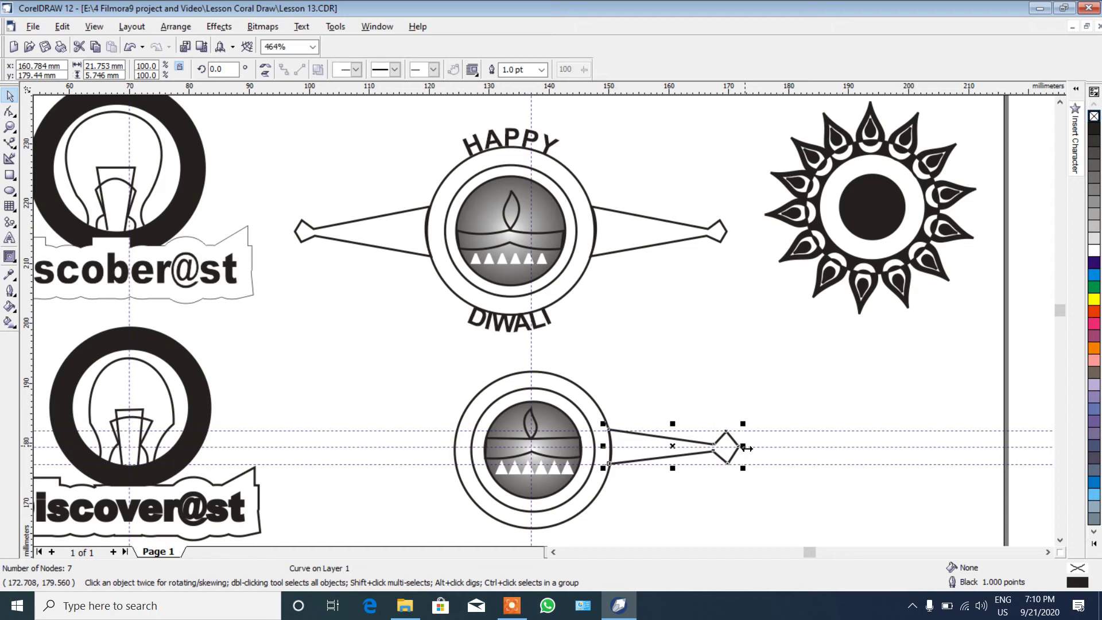
Place a horizontally mirrored copy of the arm against the outer circle's left edge, centred at about X 114 mm, and save the drawing.
drag(747, 448, 498, 442)
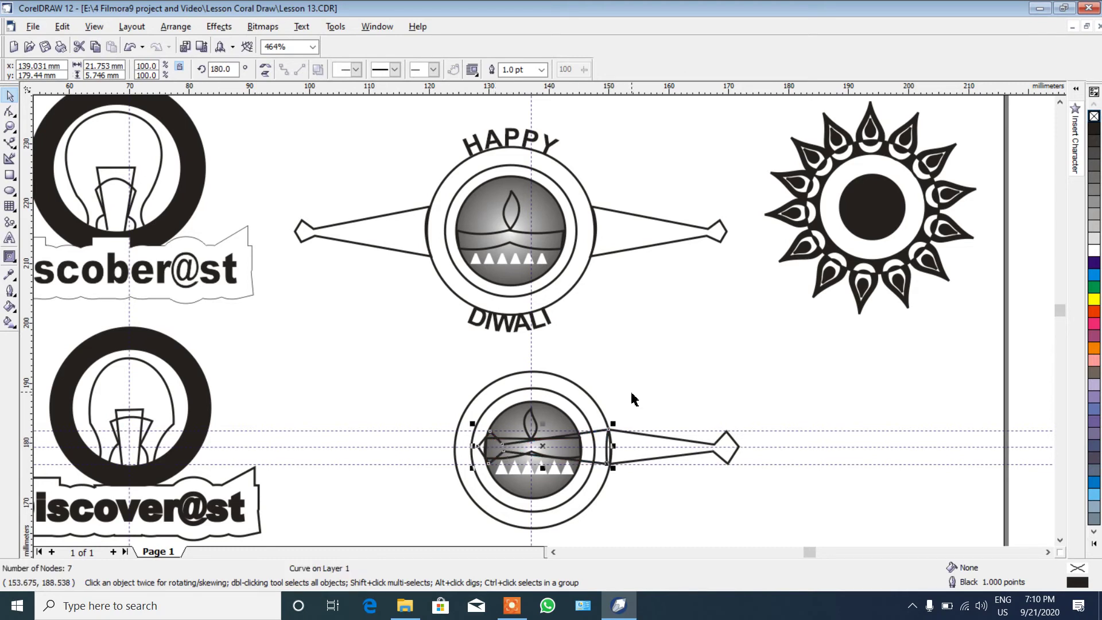
key(Left)
key(Left)
key(Left)
key(Left)
key(Left)
key(Left)
key(Left)
key(Left)
key(Left)
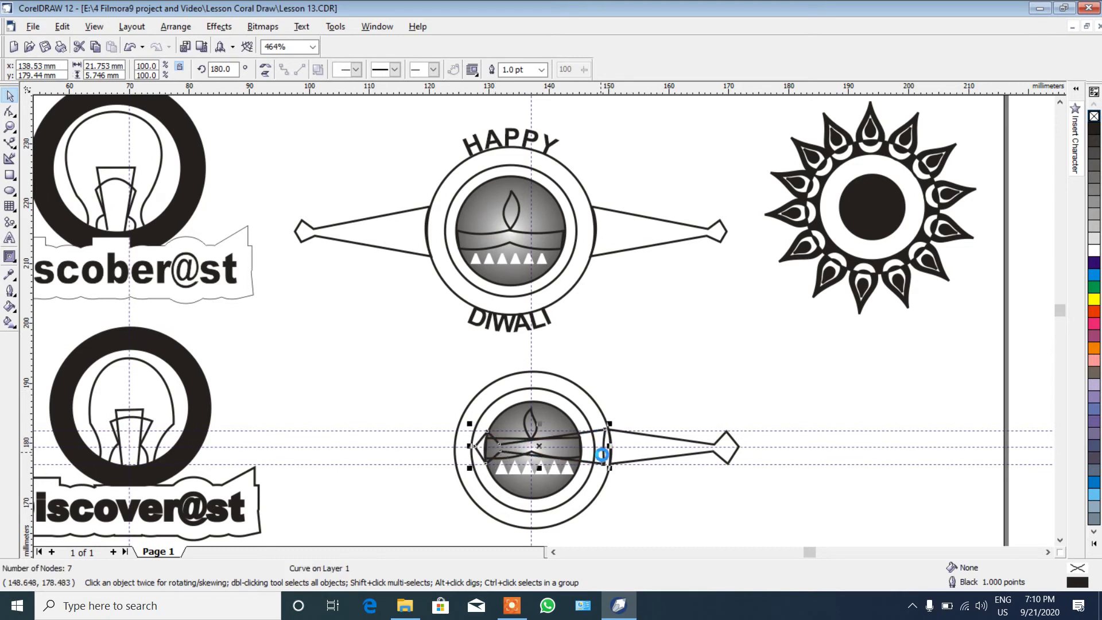
key(Left)
key(Left)
key(Left)
key(Left)
key(Left)
key(Left)
key(Left)
key(Left)
key(Left)
key(Left)
key(Left)
key(Left)
key(Left)
key(Left)
key(Left)
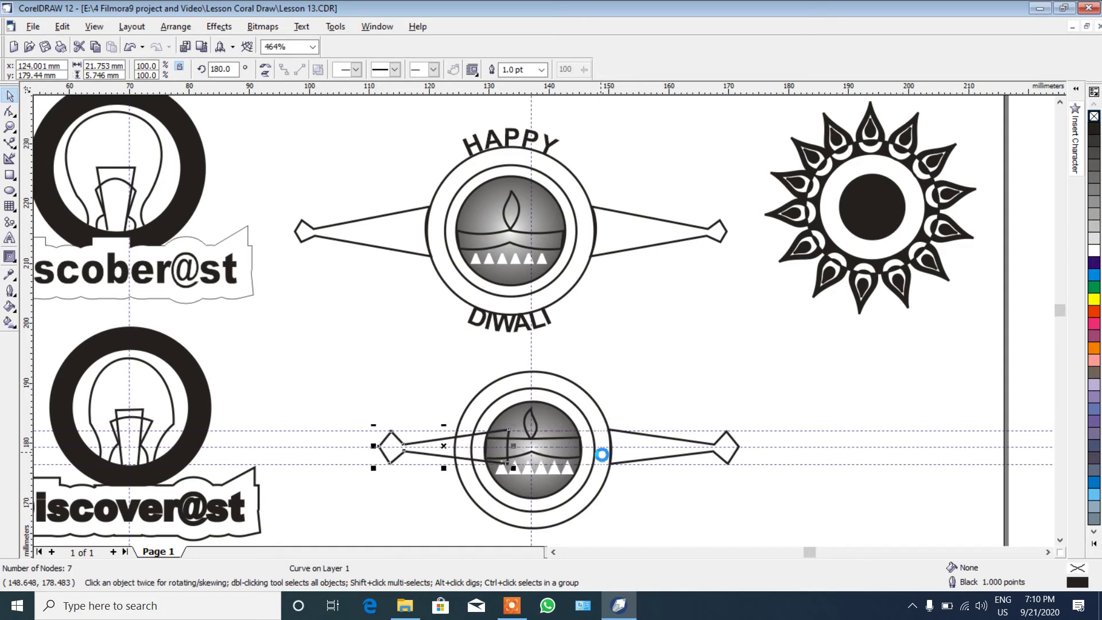
key(Left)
key(Left)
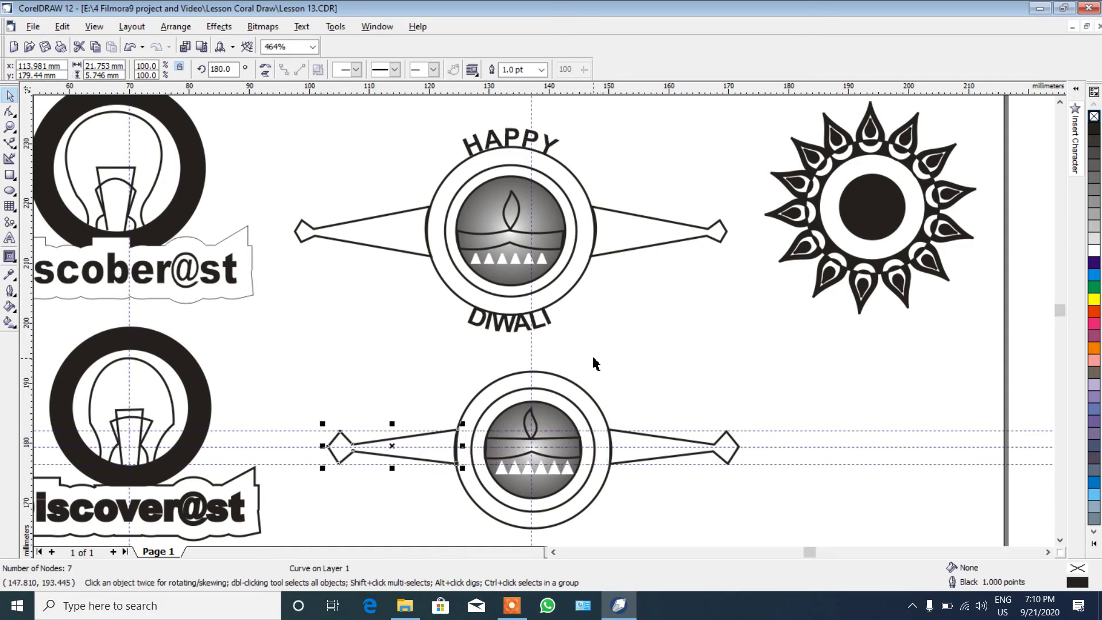
key(ctrl+s)
Add artistic text reading HAPPY with DIWALI on a second line, in the empty area right of the new logo.
click(10, 238)
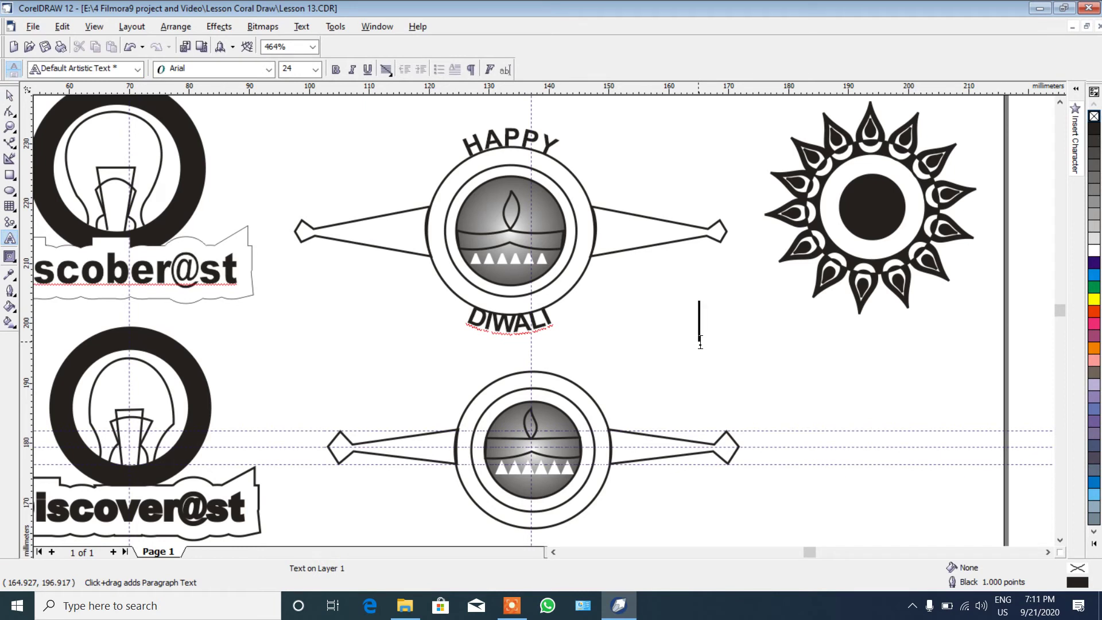
text(HAPPY)
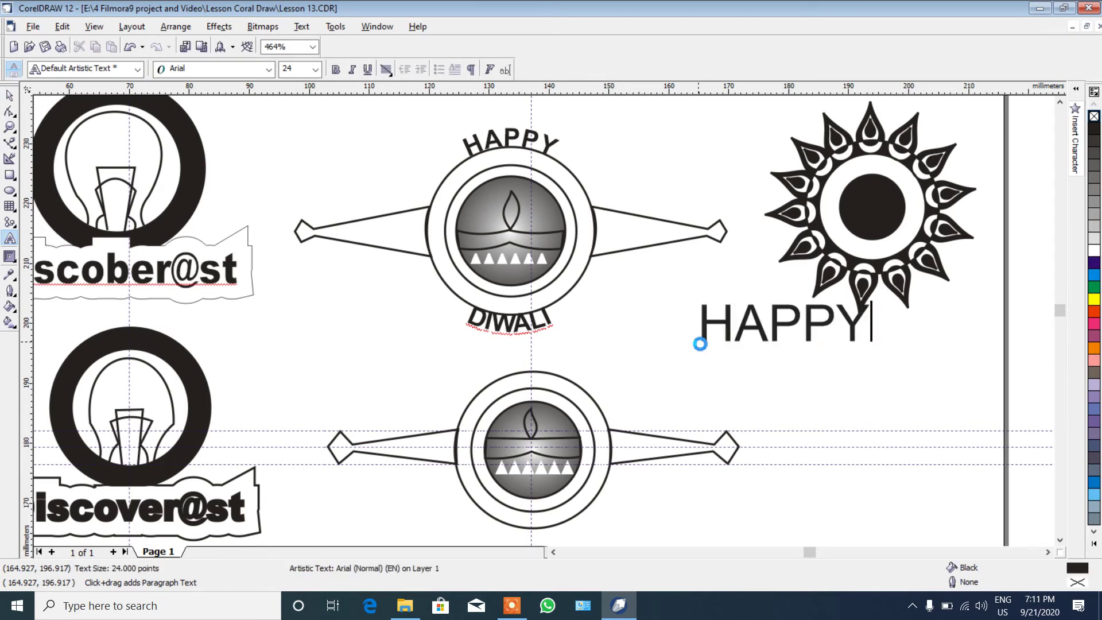
key(Return)
text(DI)
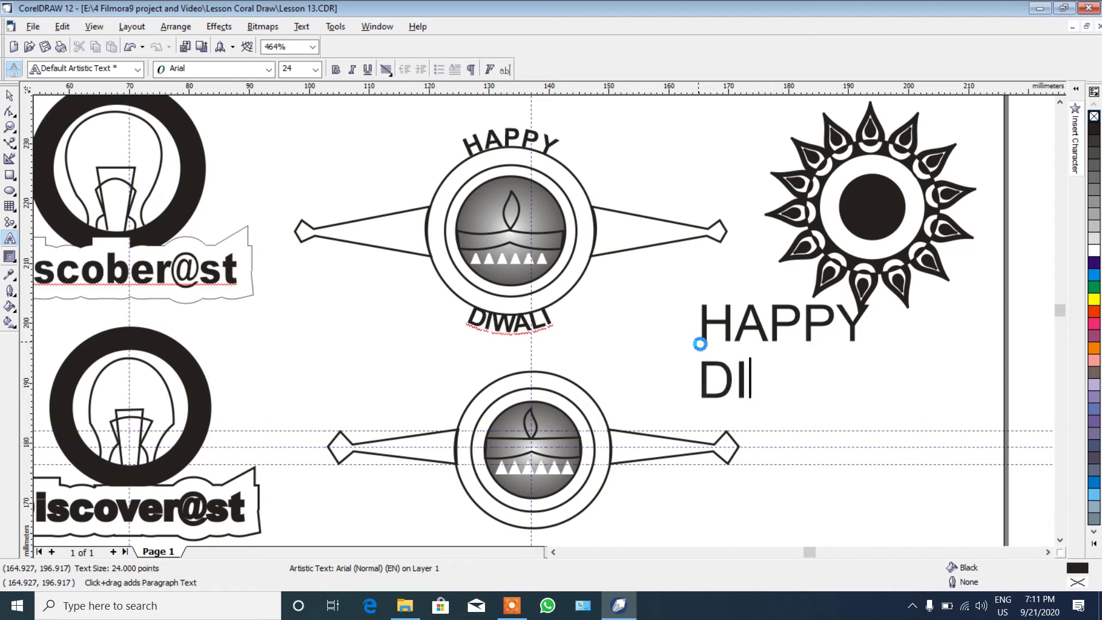
text(WZ)
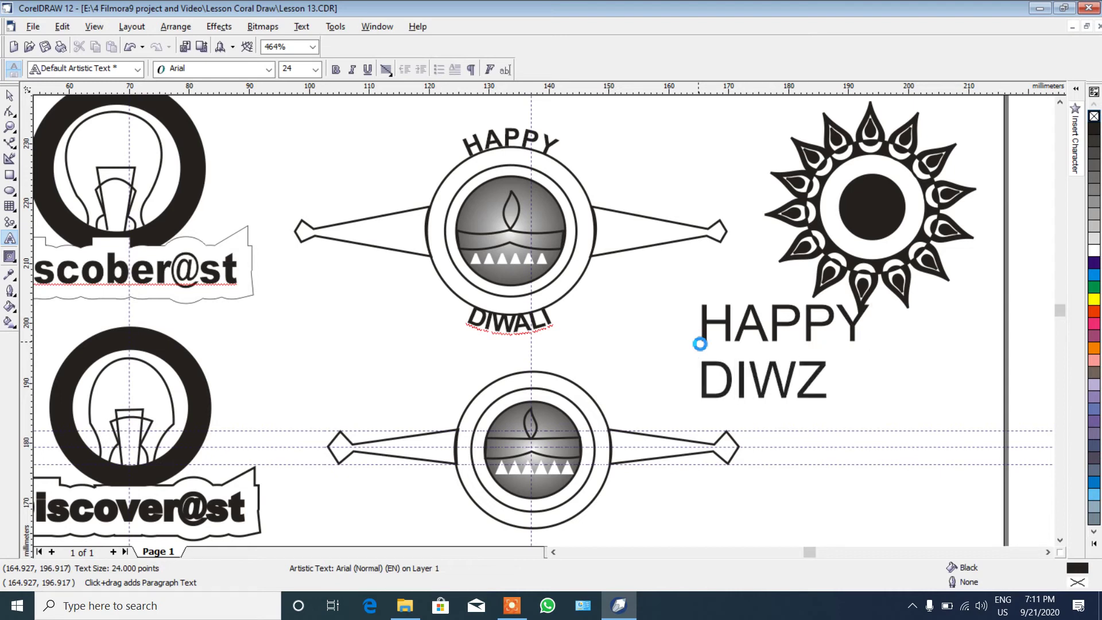
key(BackSpace)
text(A)
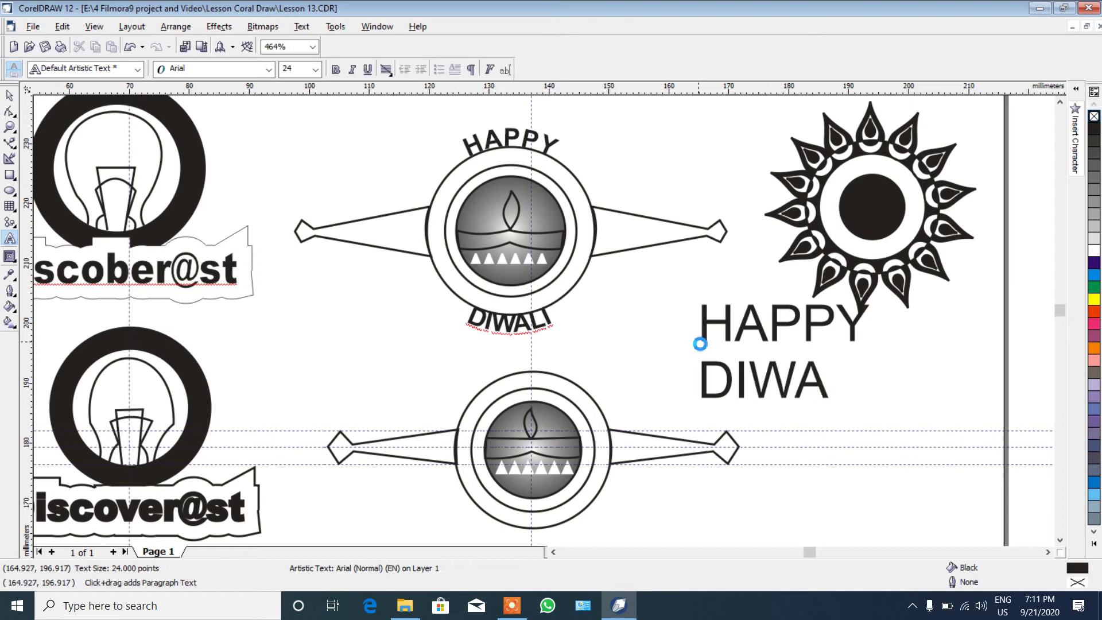
text(LI)
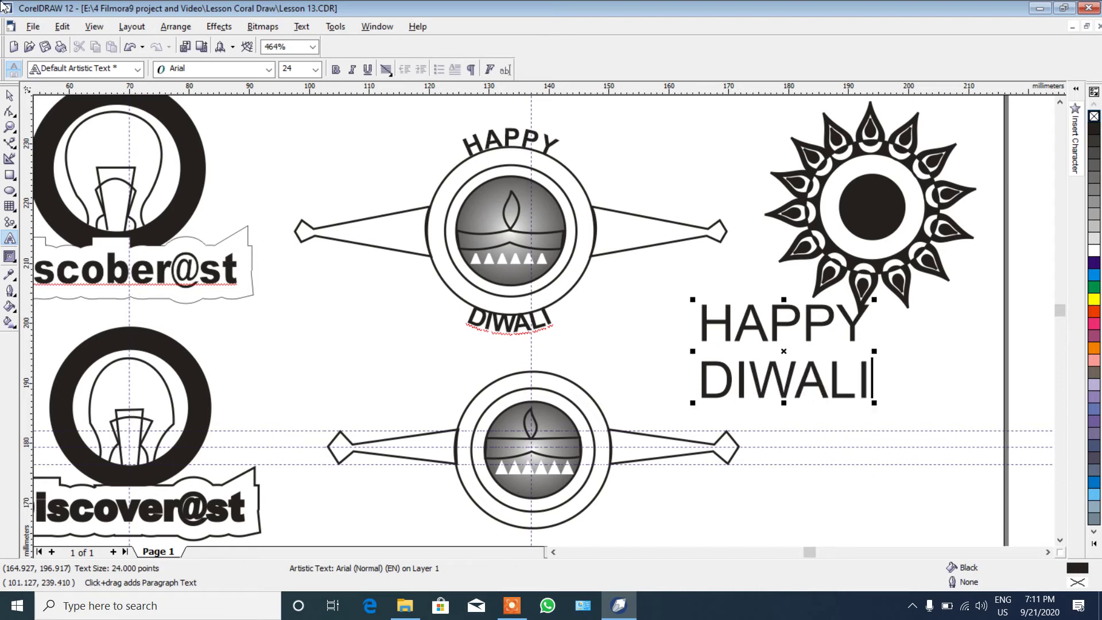
Set the HAPPY DIWALI text to 12 pt bold Arial.
click(6, 98)
click(316, 68)
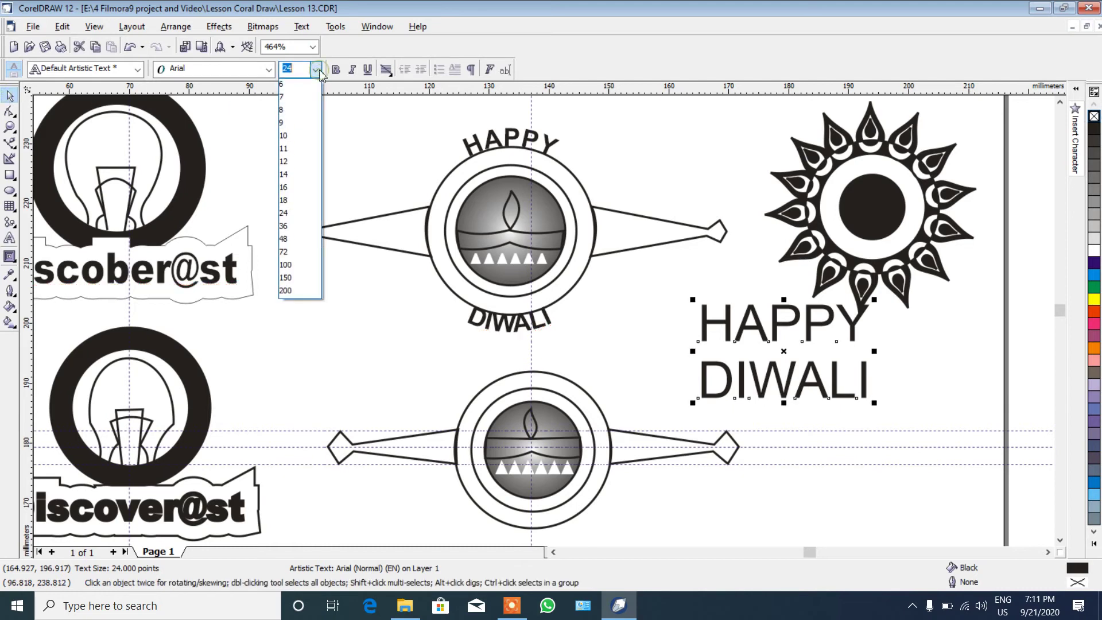
click(287, 176)
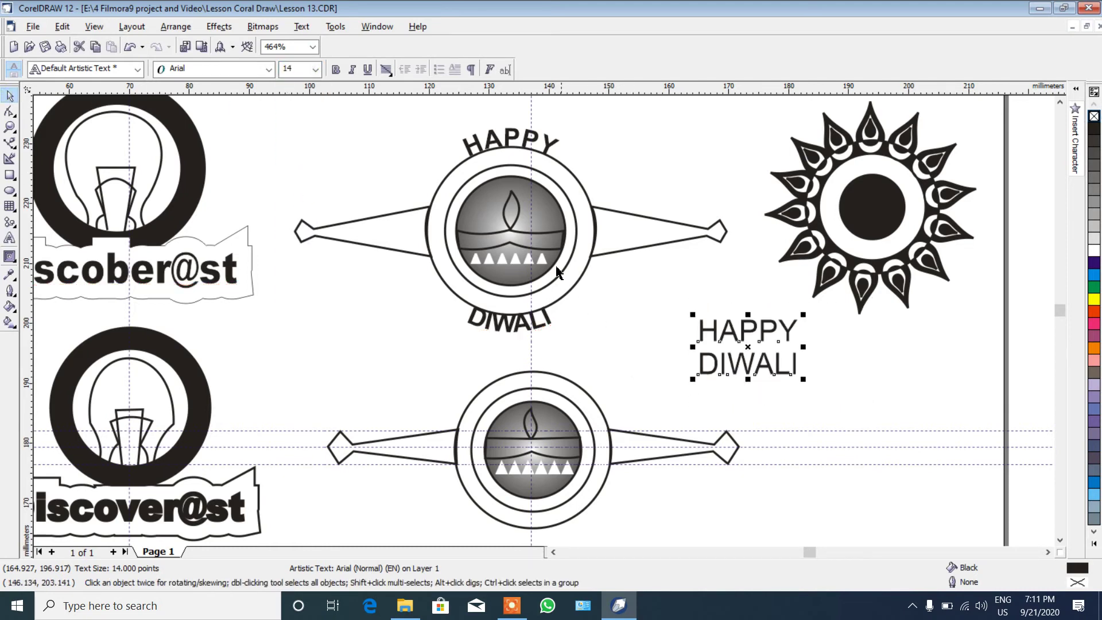
click(316, 69)
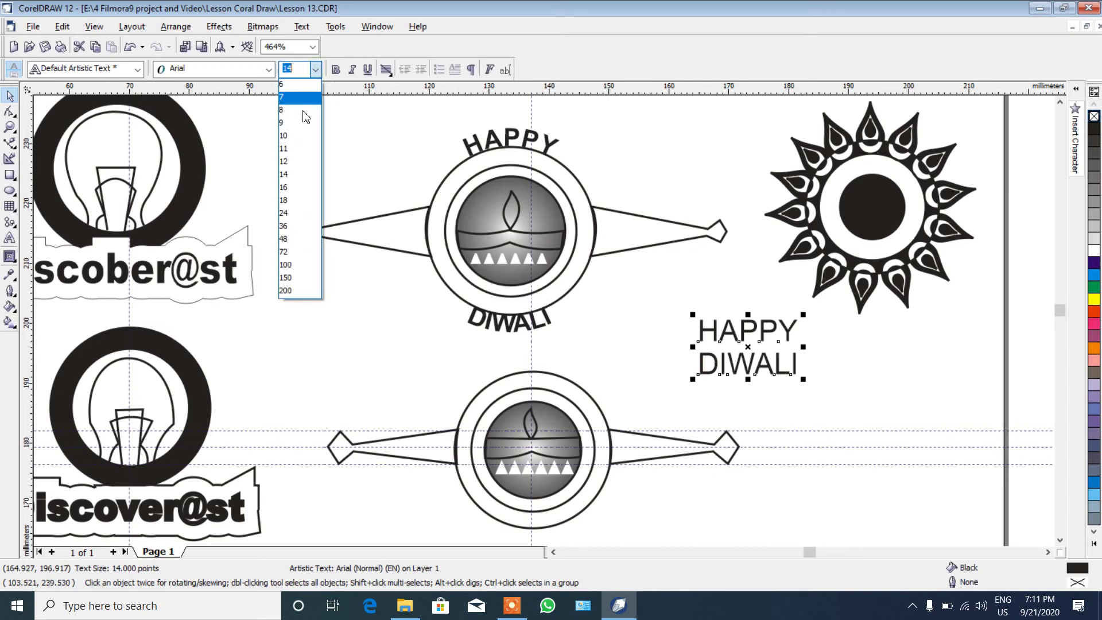
click(295, 165)
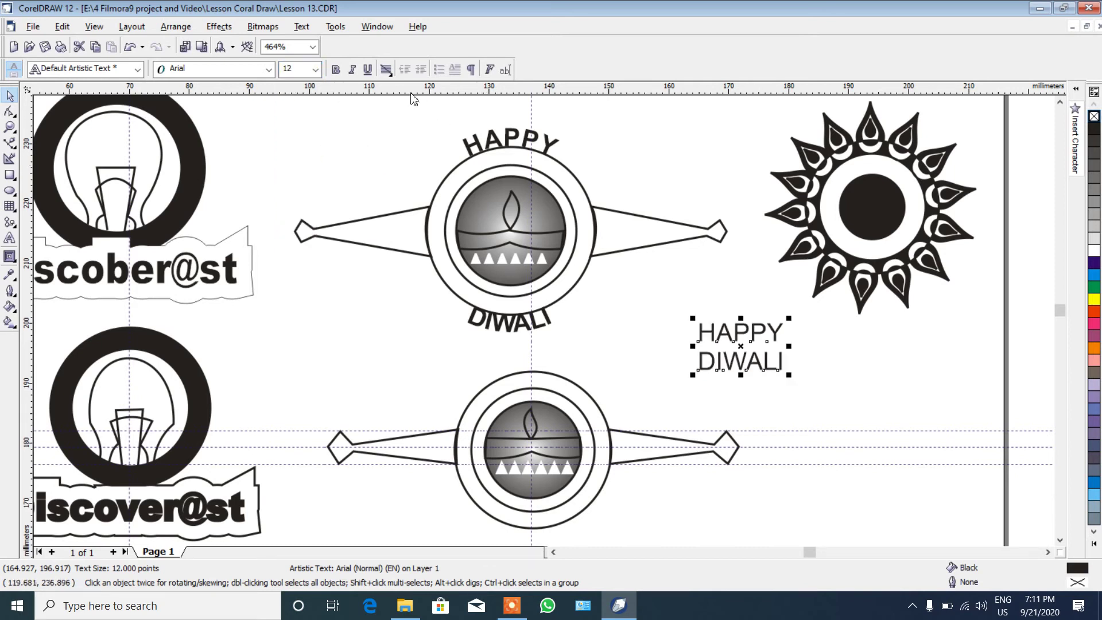
click(336, 70)
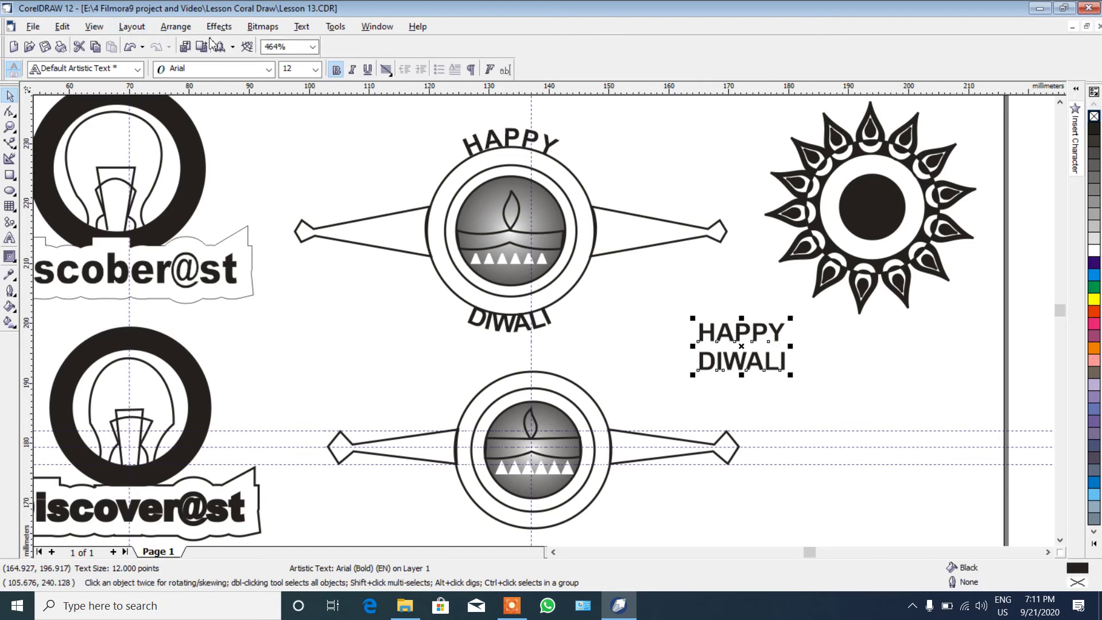
Break the two-line artistic text apart into separate HAPPY and DIWALI objects.
click(167, 30)
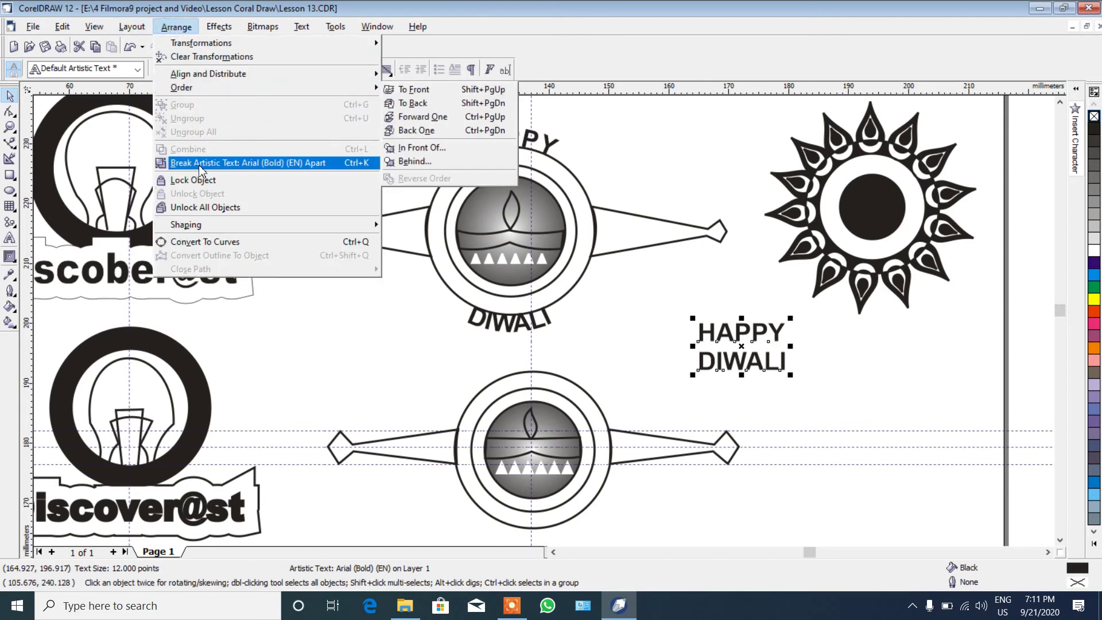
click(198, 162)
click(833, 404)
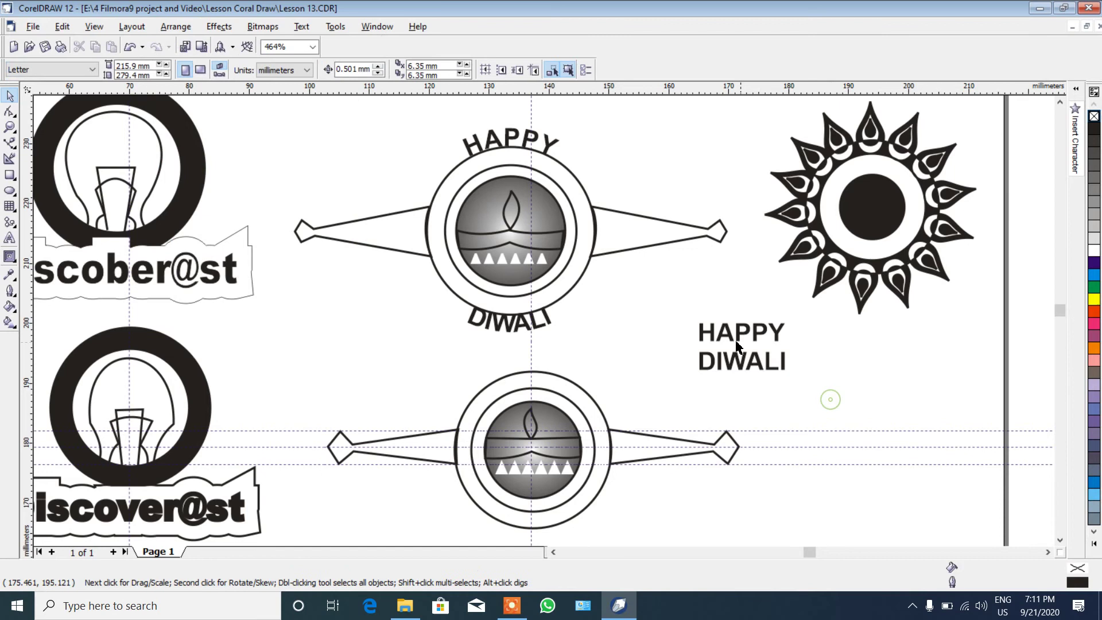
Fit the HAPPY text to the new logo's outer circle as its path.
click(561, 380)
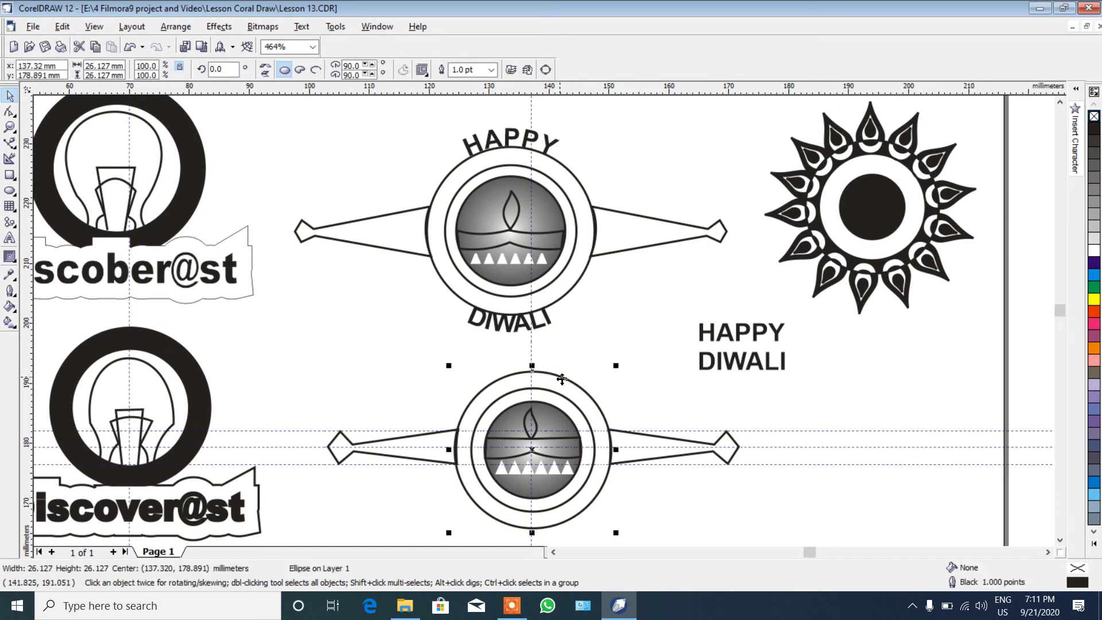
key(Up)
shift+click(747, 332)
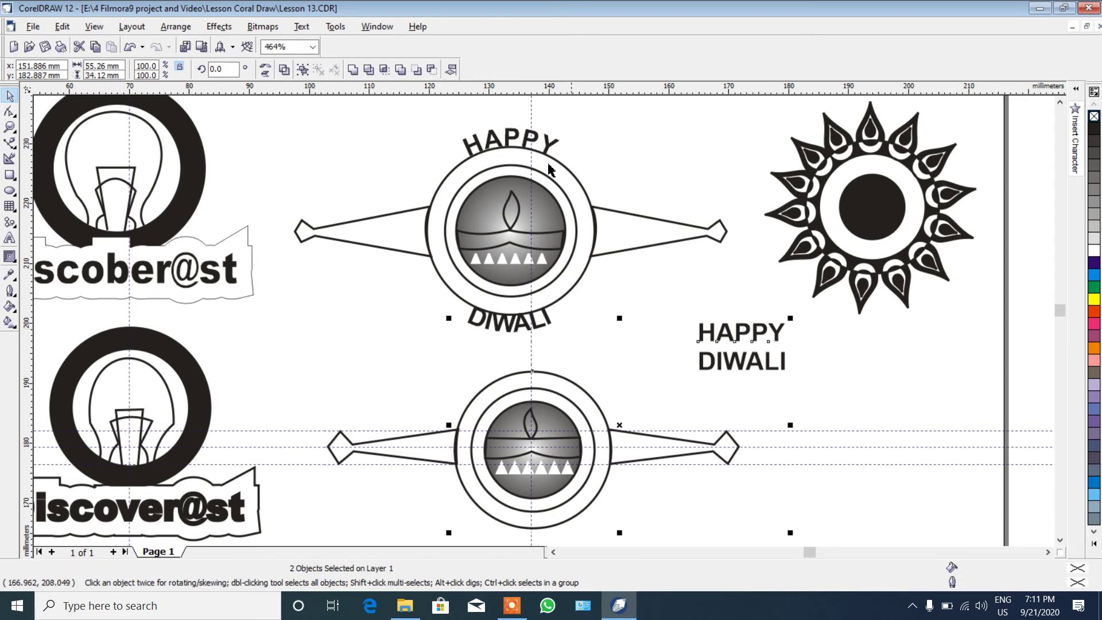
click(302, 27)
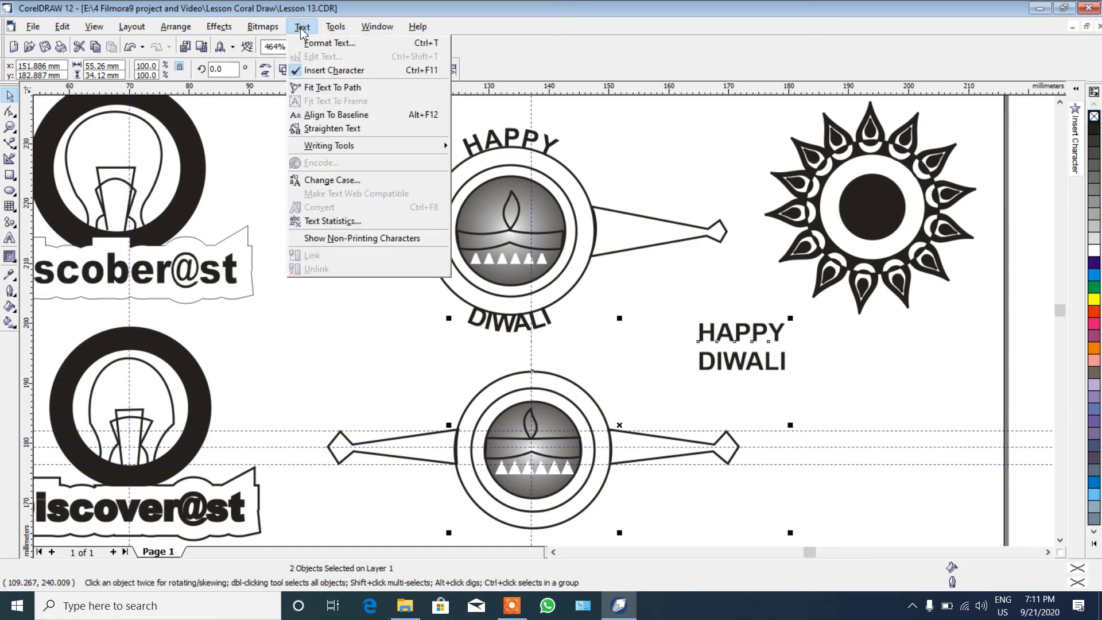
click(328, 91)
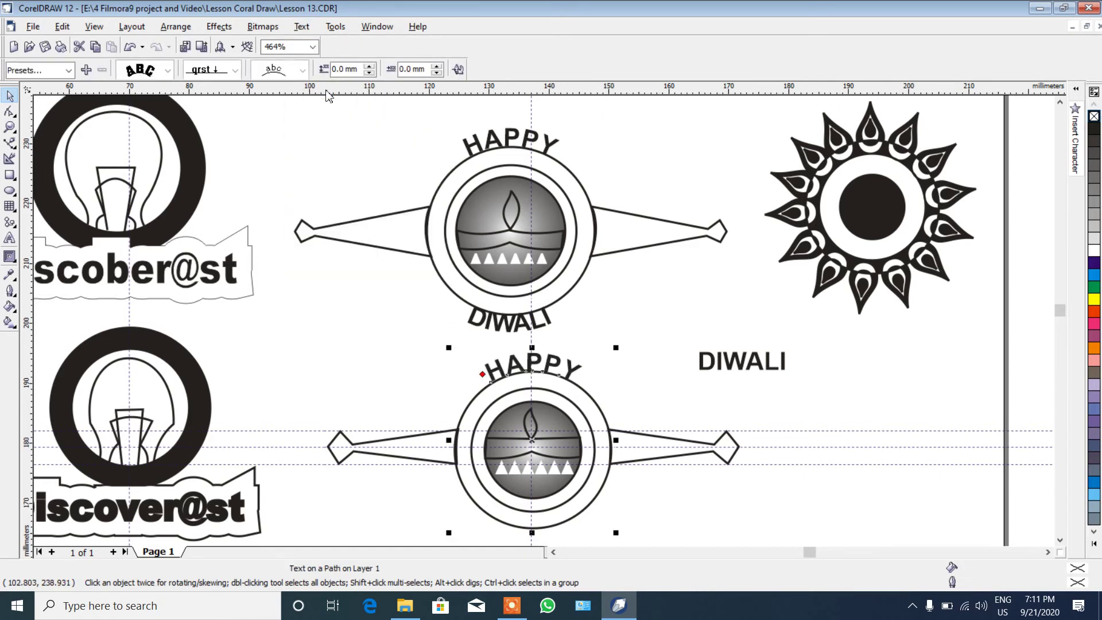
Fit the DIWALI text to the new logo's outer circle as its path.
click(805, 403)
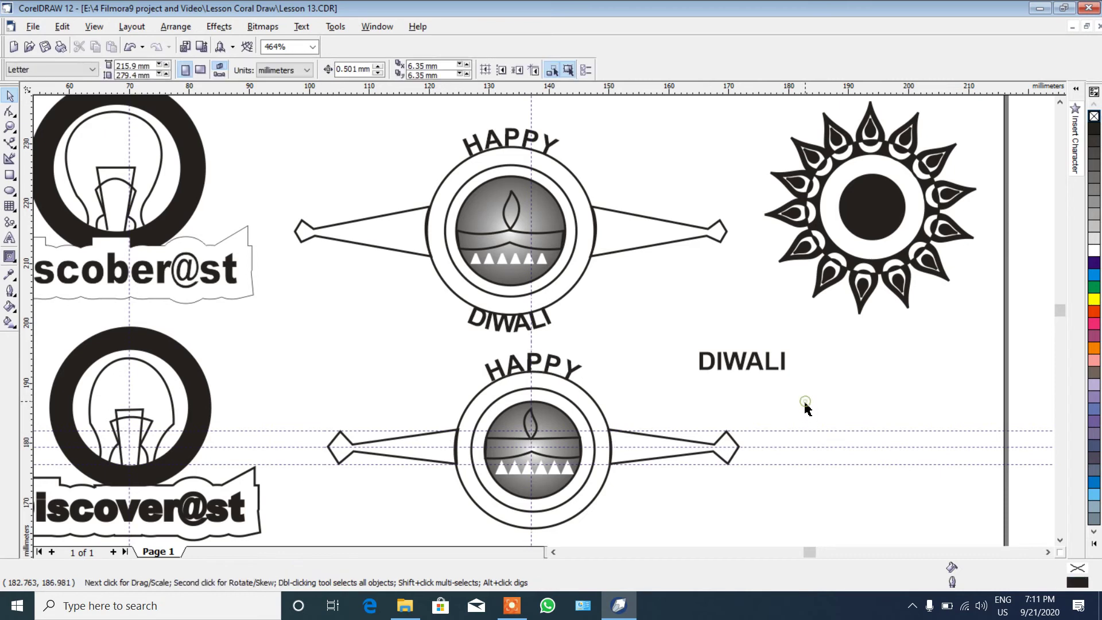
click(598, 502)
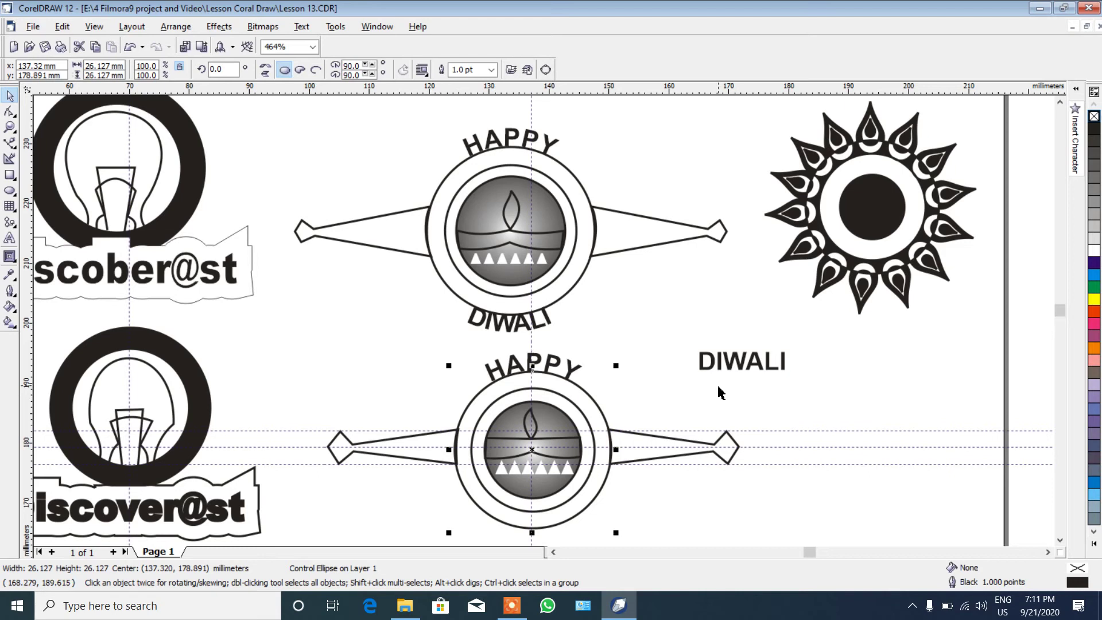
shift+click(725, 368)
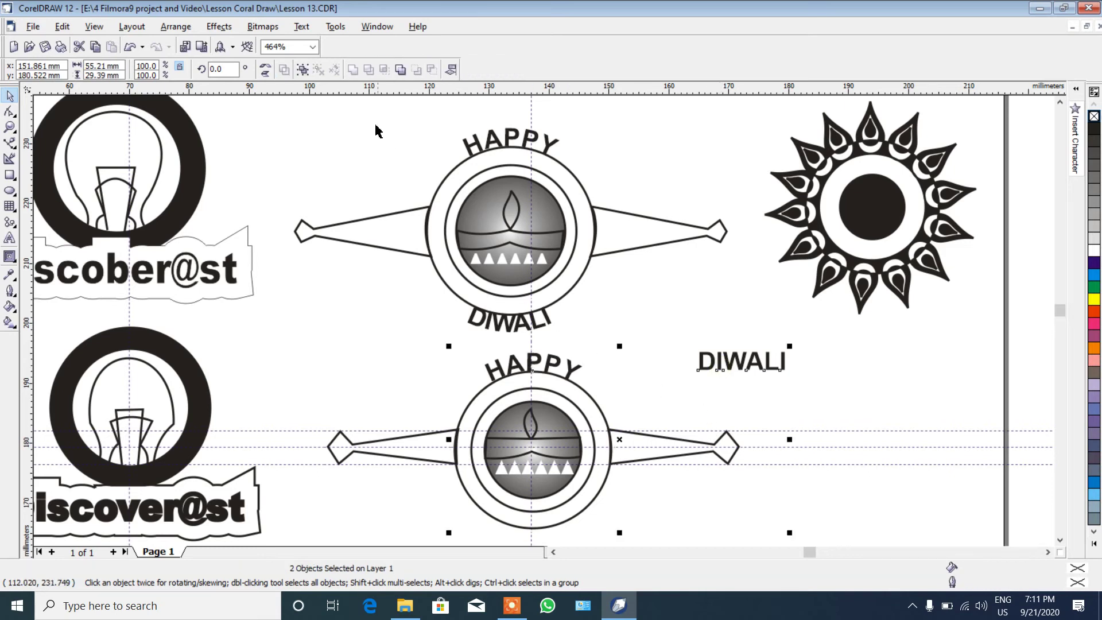
click(302, 26)
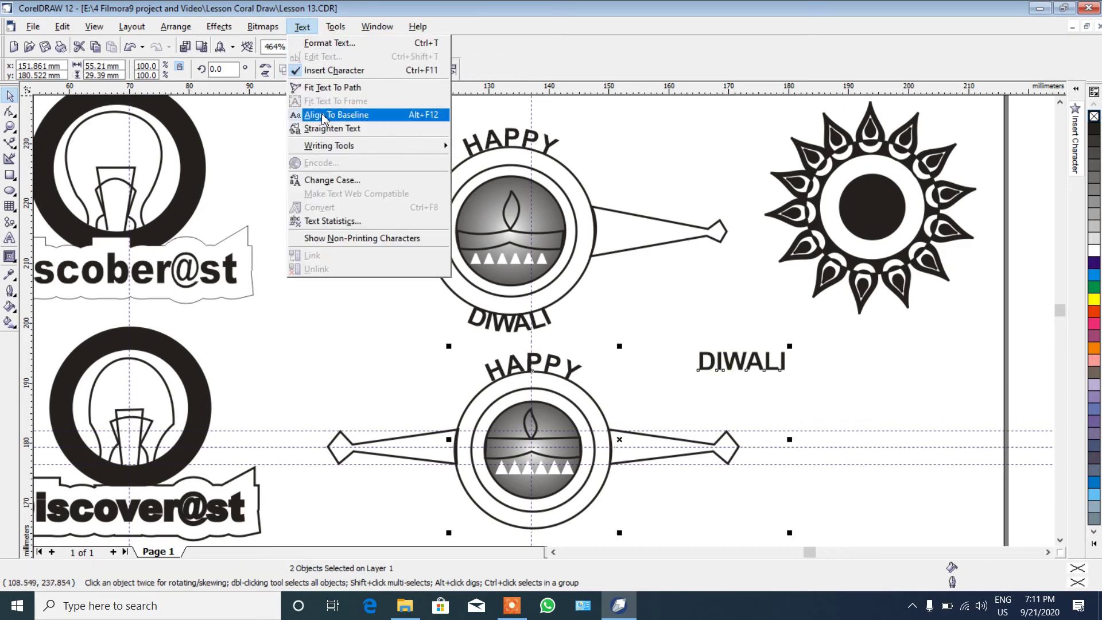
click(325, 88)
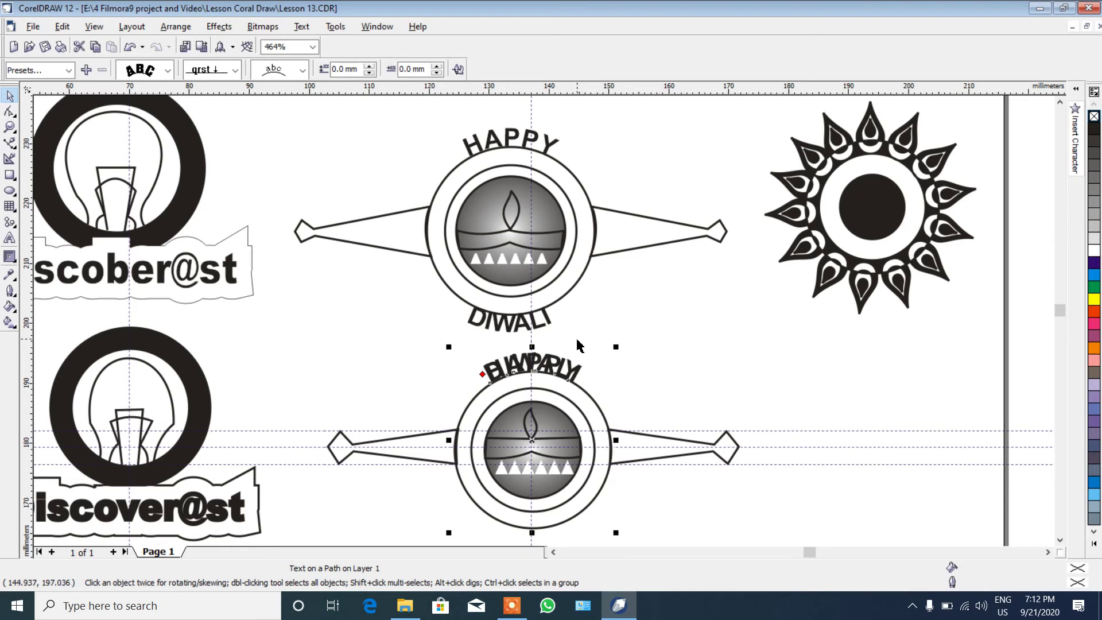
Place the DIWALI text at the bottom of the circle and flip it to the other side of the path.
click(302, 70)
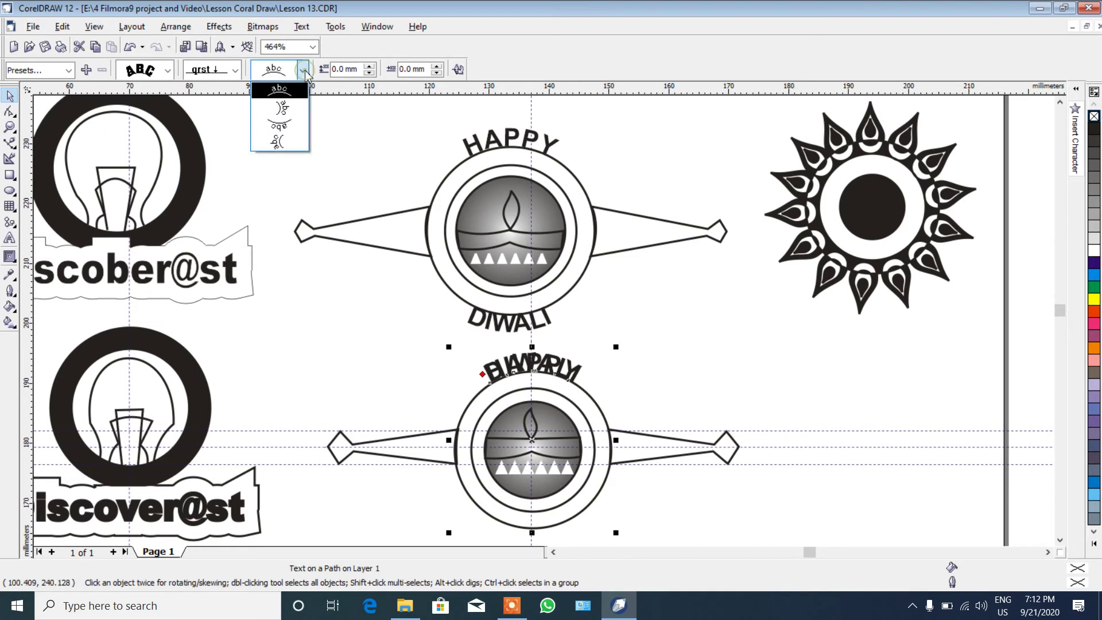
click(291, 122)
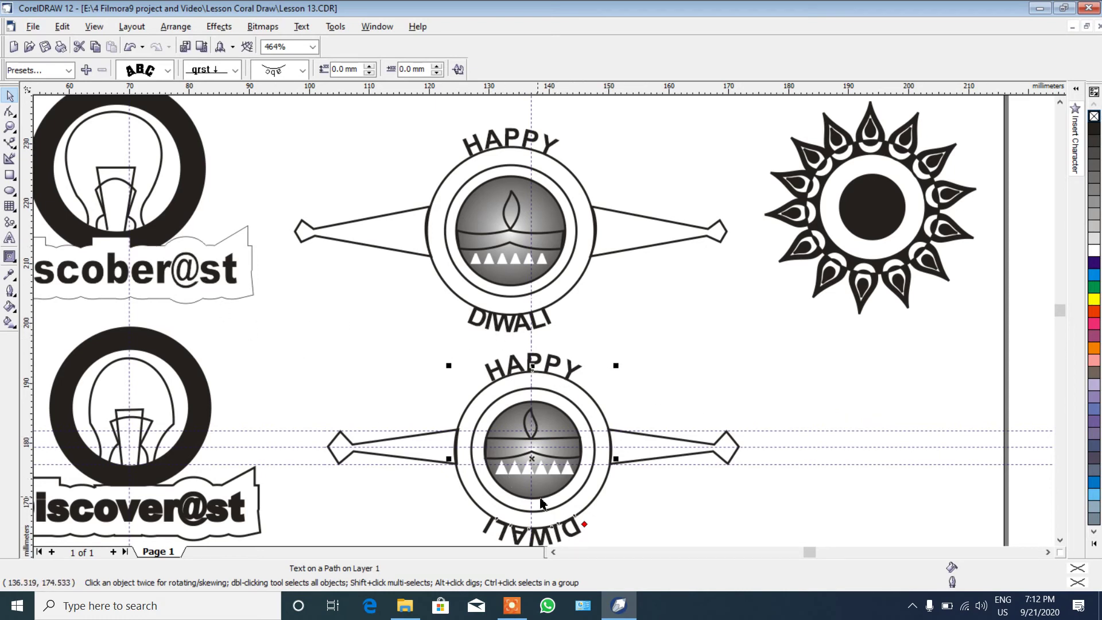
click(458, 70)
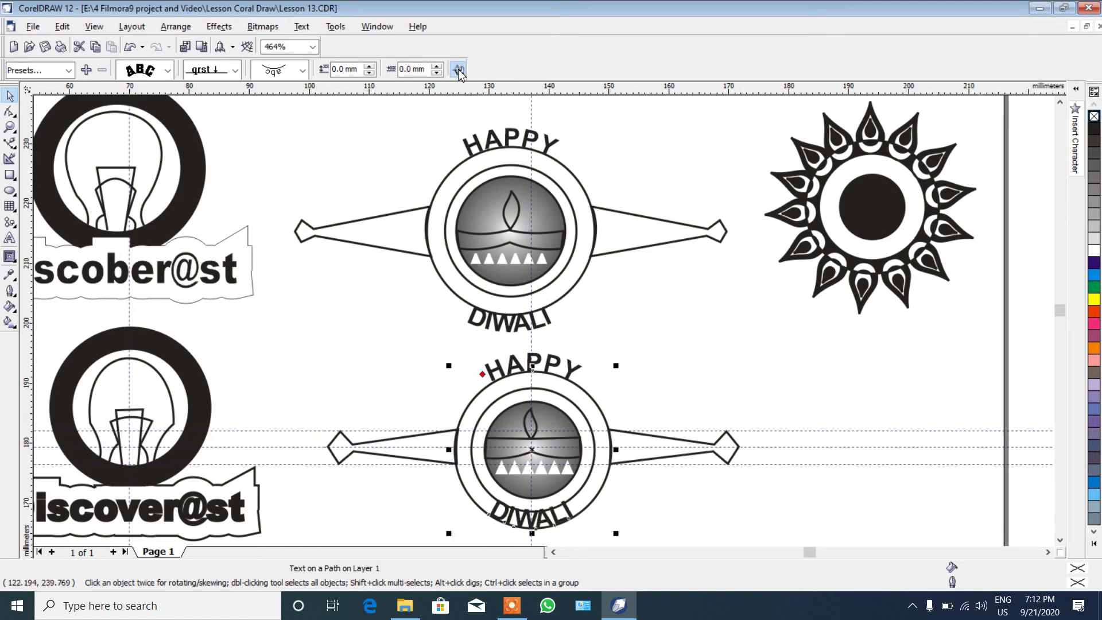
Set the DIWALI text's distance from the path to -3.0 mm.
click(371, 73)
click(371, 73)
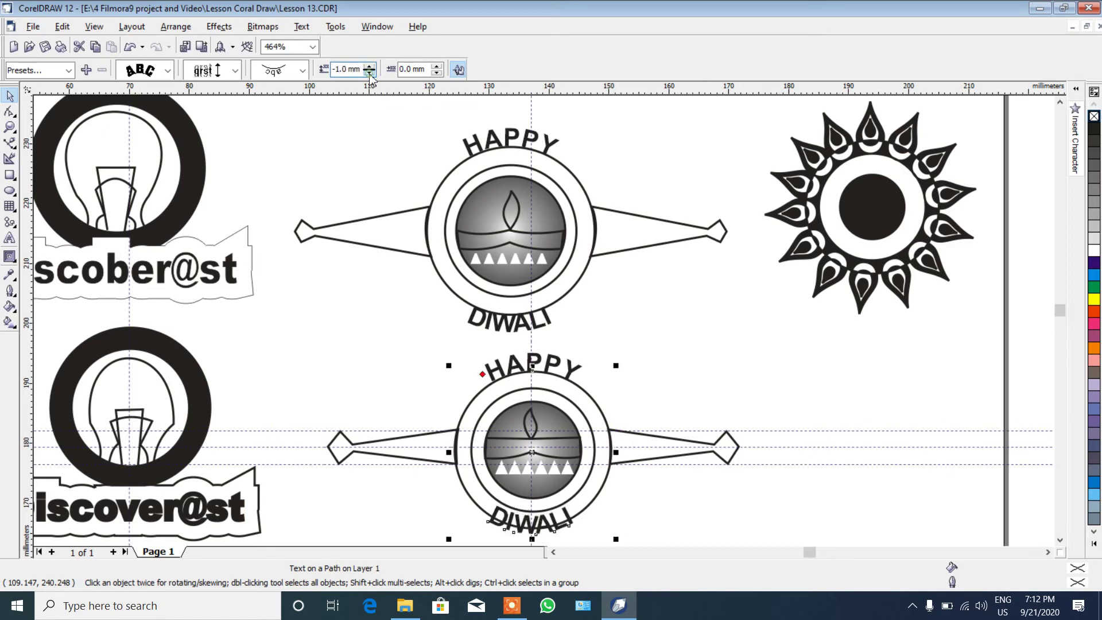
click(370, 73)
click(370, 73)
click(371, 73)
click(371, 73)
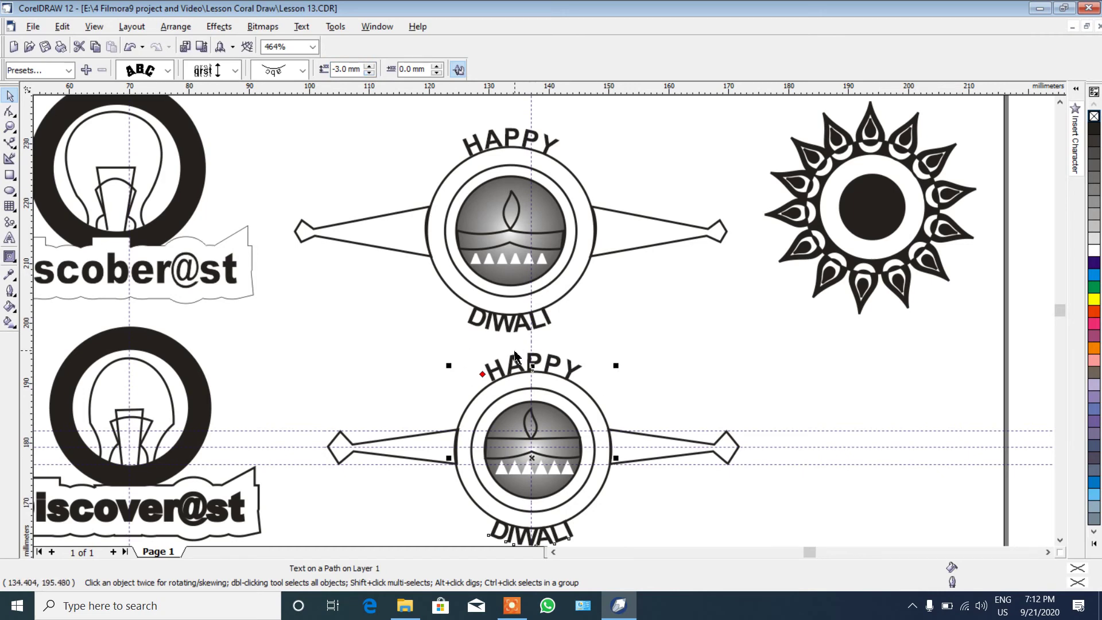
Draw a circle about 23 mm in diameter below the original petal sun emblem.
click(10, 126)
right_click(314, 248)
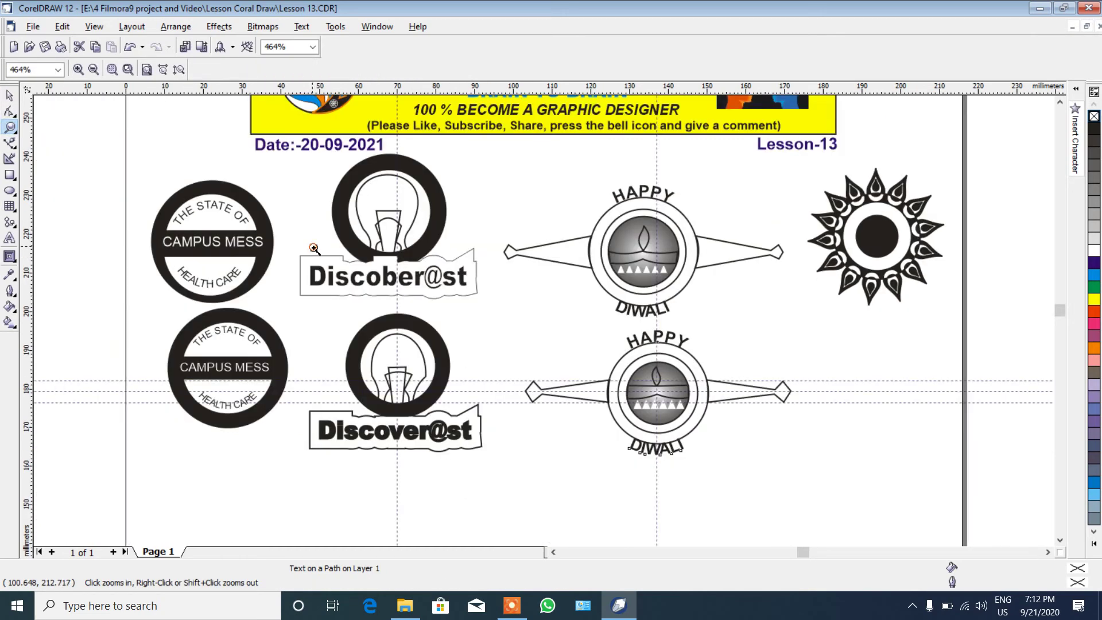
click(1049, 552)
click(1049, 552)
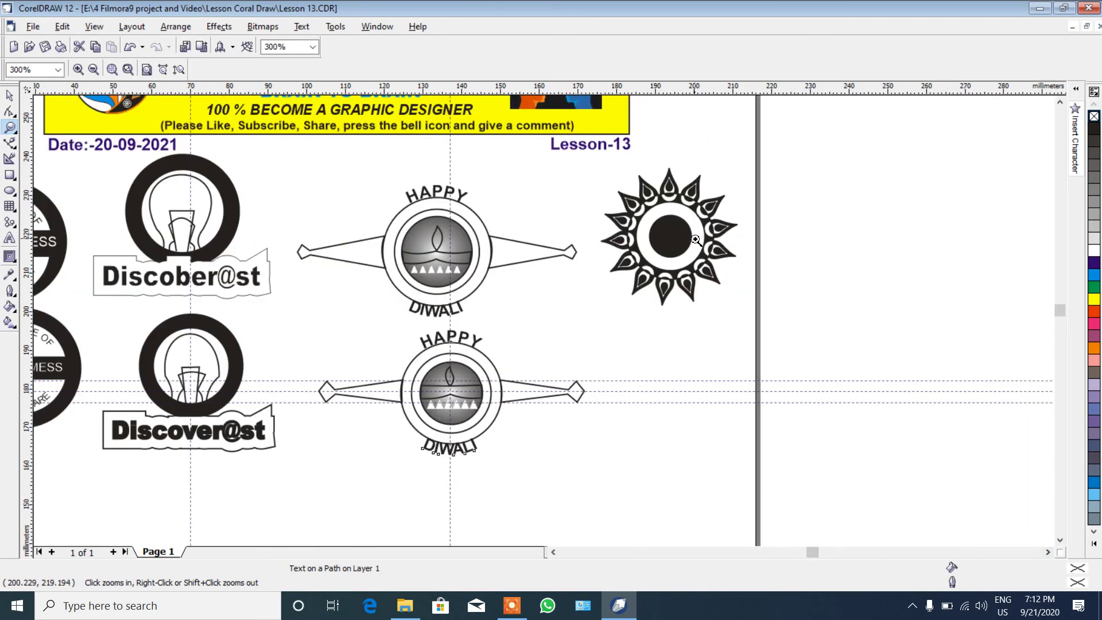
click(1061, 102)
click(1061, 102)
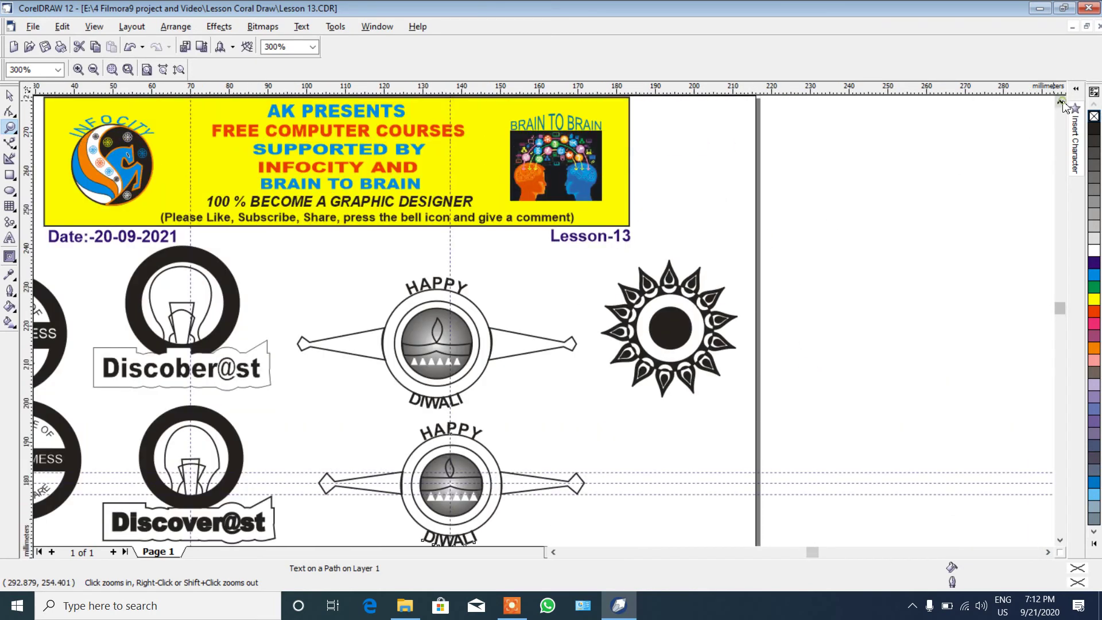
click(1061, 101)
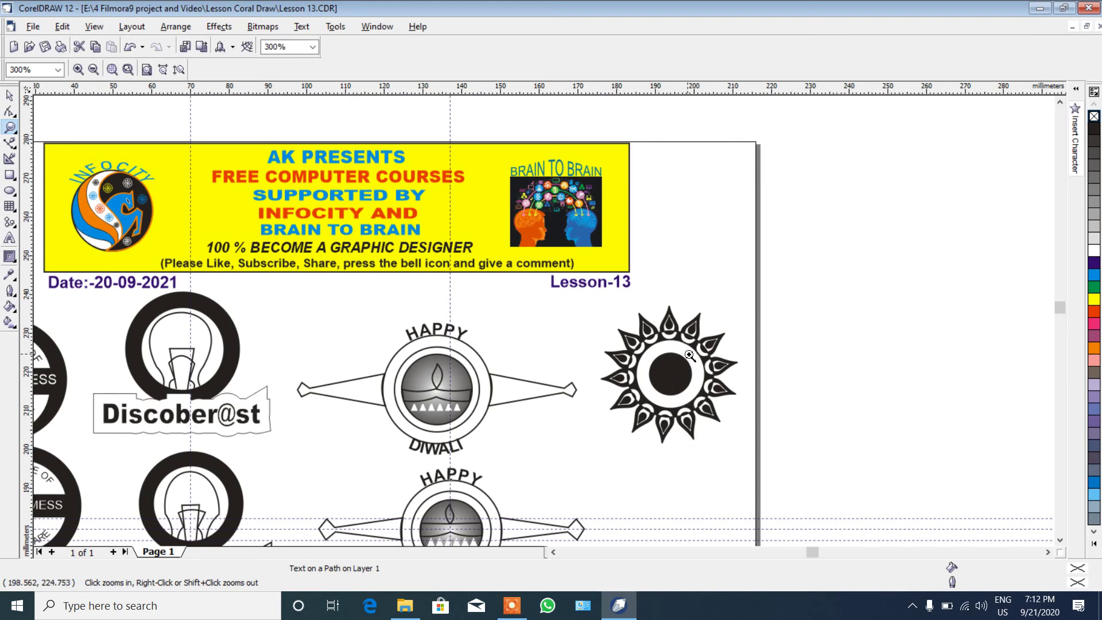
click(11, 192)
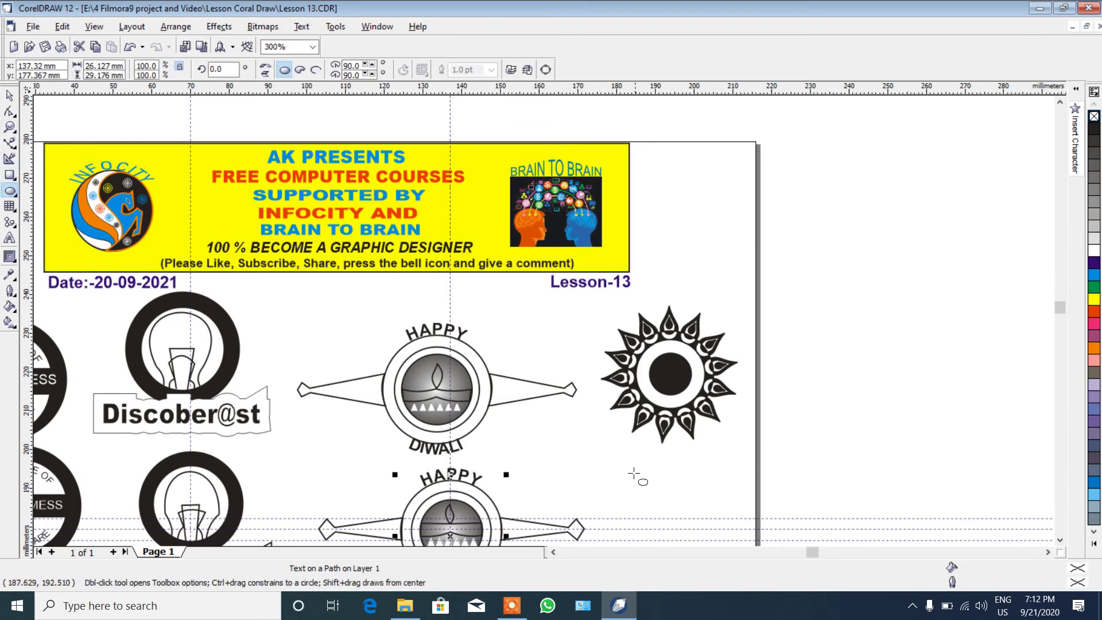
drag(638, 462, 707, 475)
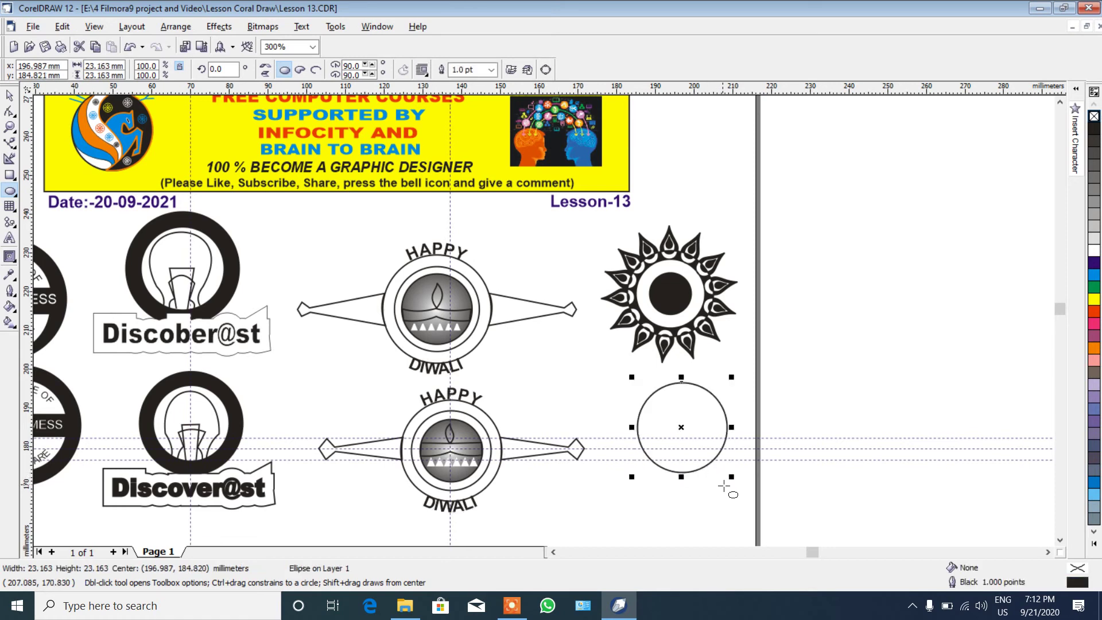
Add two smaller concentric copies of the new circle, about 17 mm and 11 mm in diameter.
drag(734, 479, 712, 457)
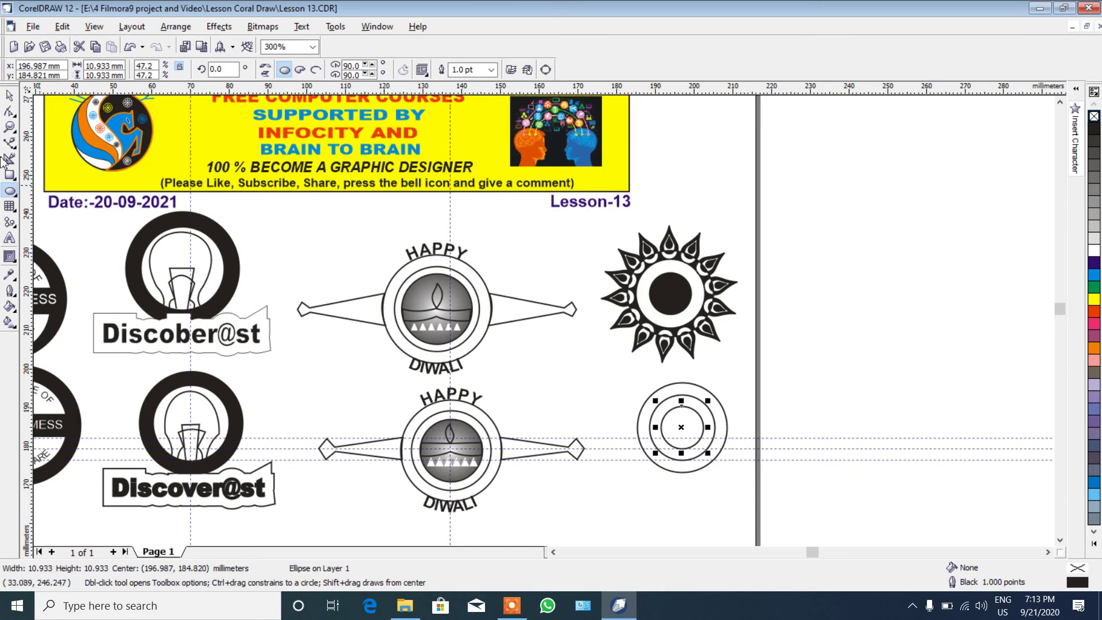
click(10, 96)
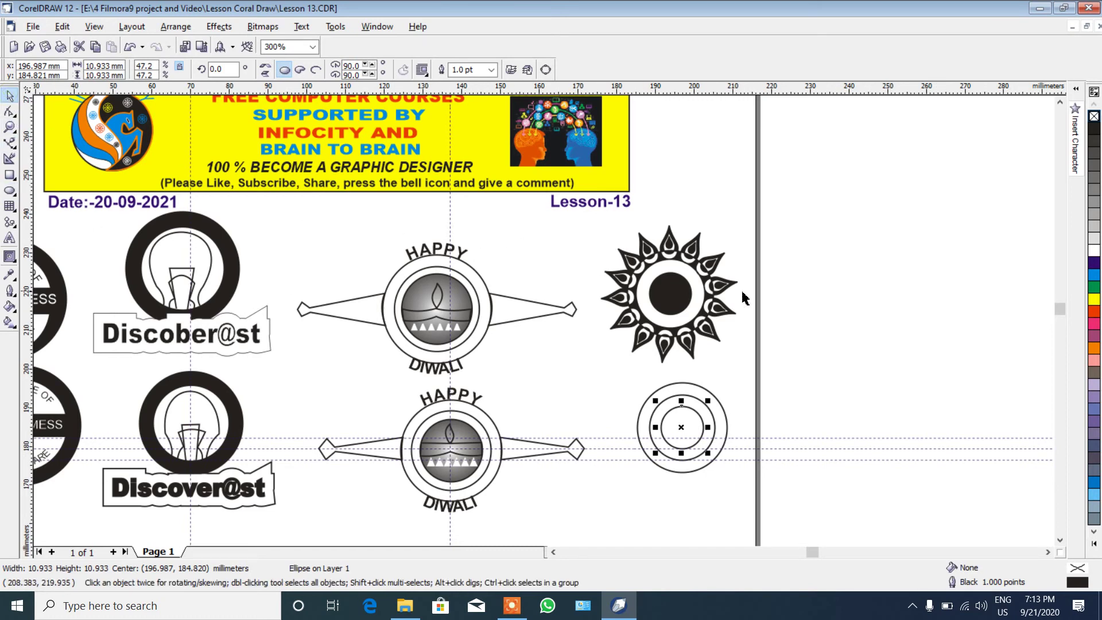
click(847, 322)
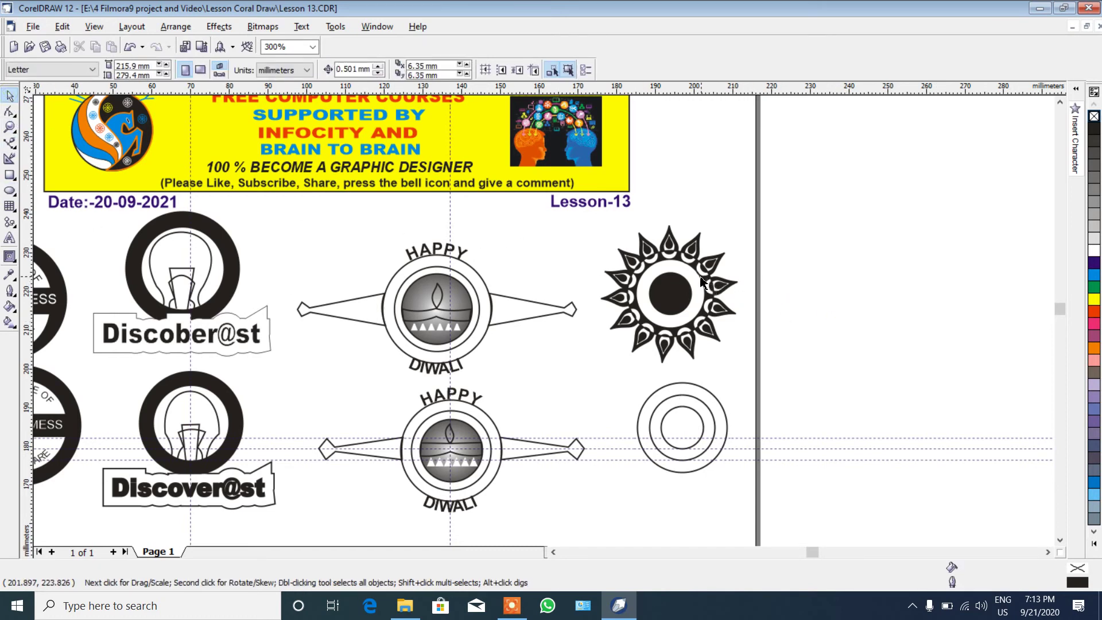
Fill the outermost of the three concentric circles with black and change the fill to cyan.
click(706, 395)
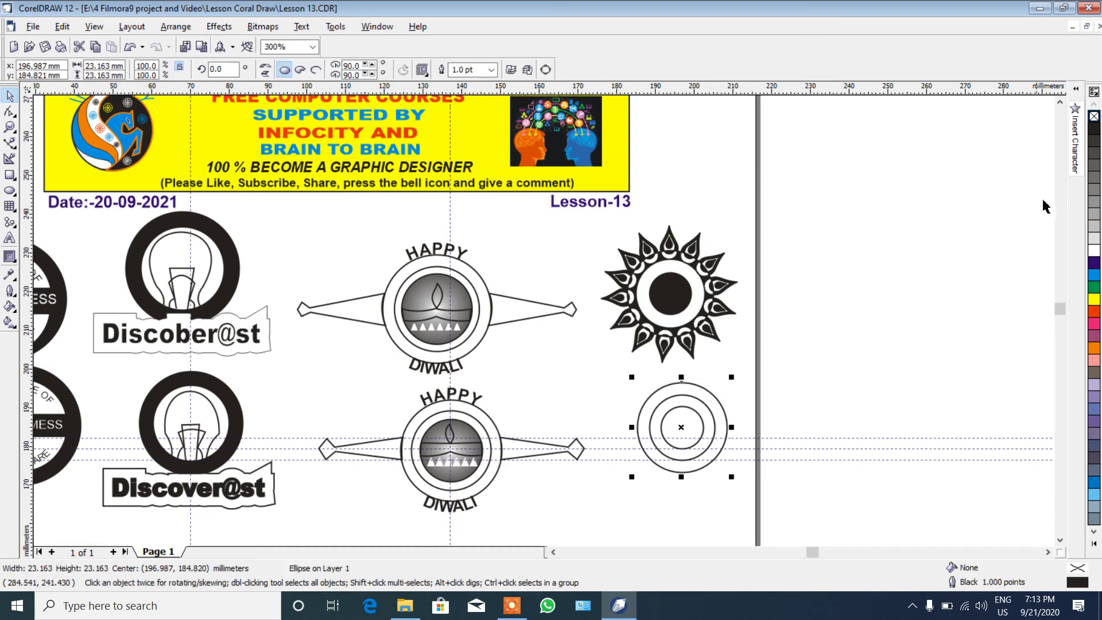
click(1095, 131)
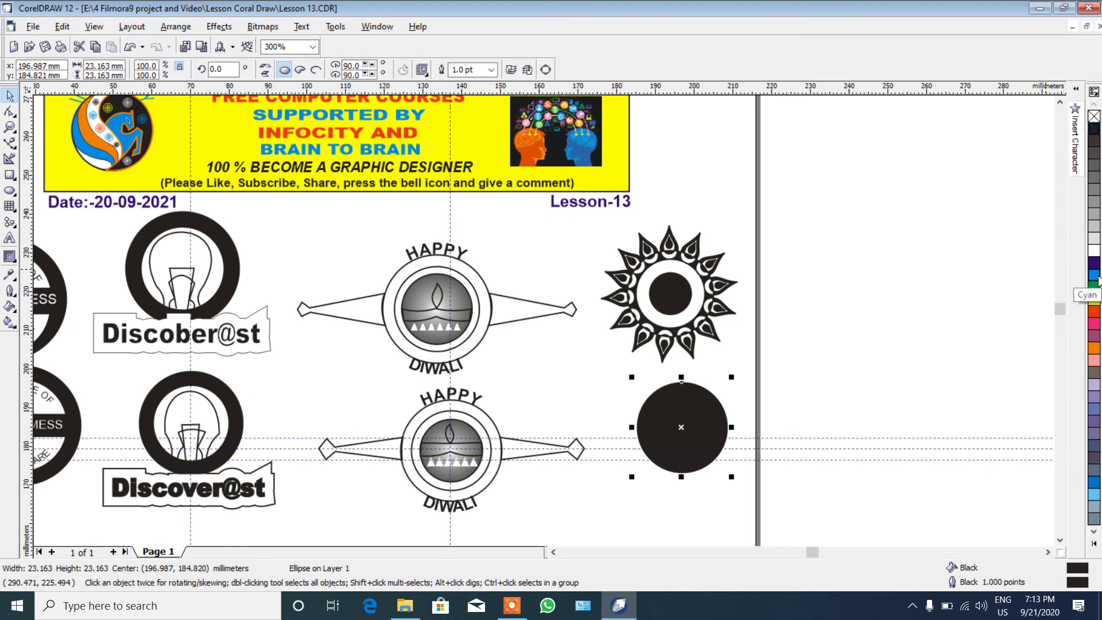
click(1095, 275)
click(916, 333)
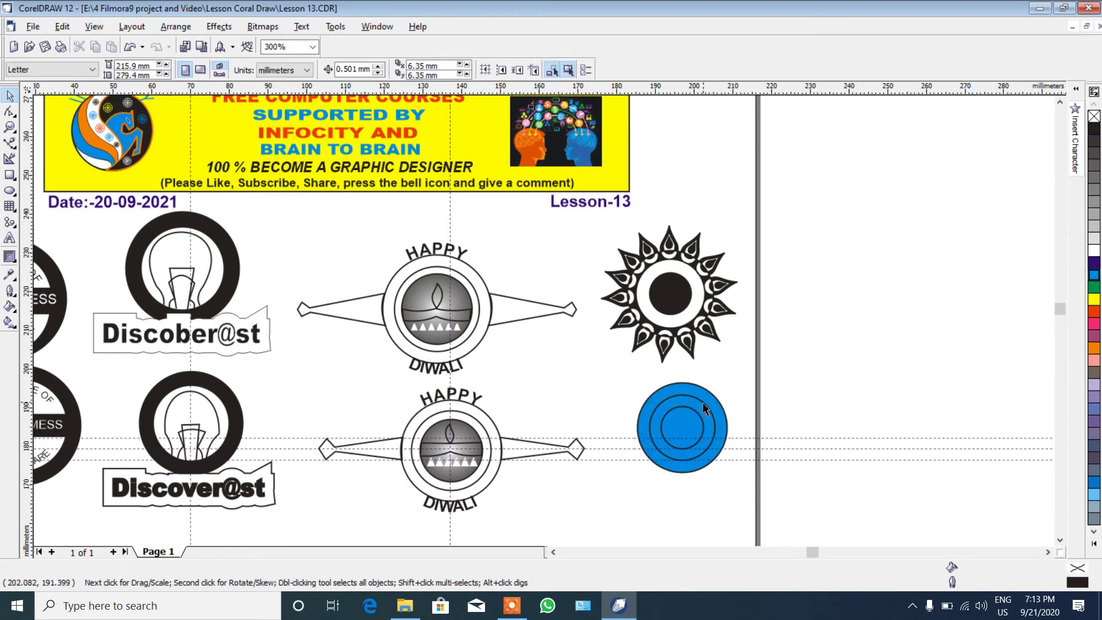
Fill the middle concentric circle with white.
click(705, 409)
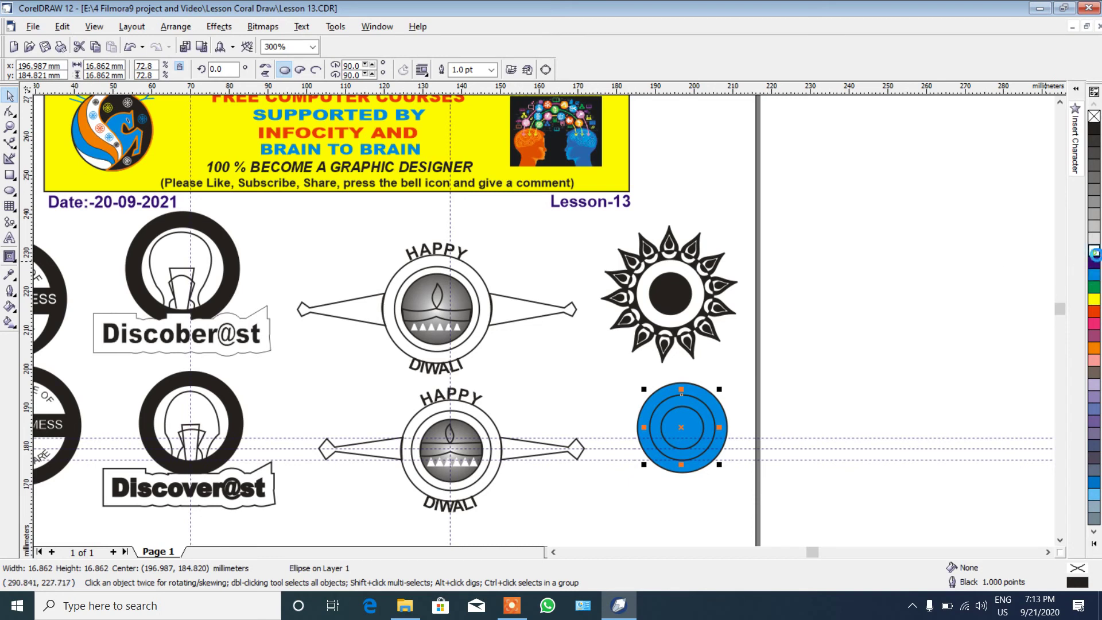
click(1095, 251)
click(879, 353)
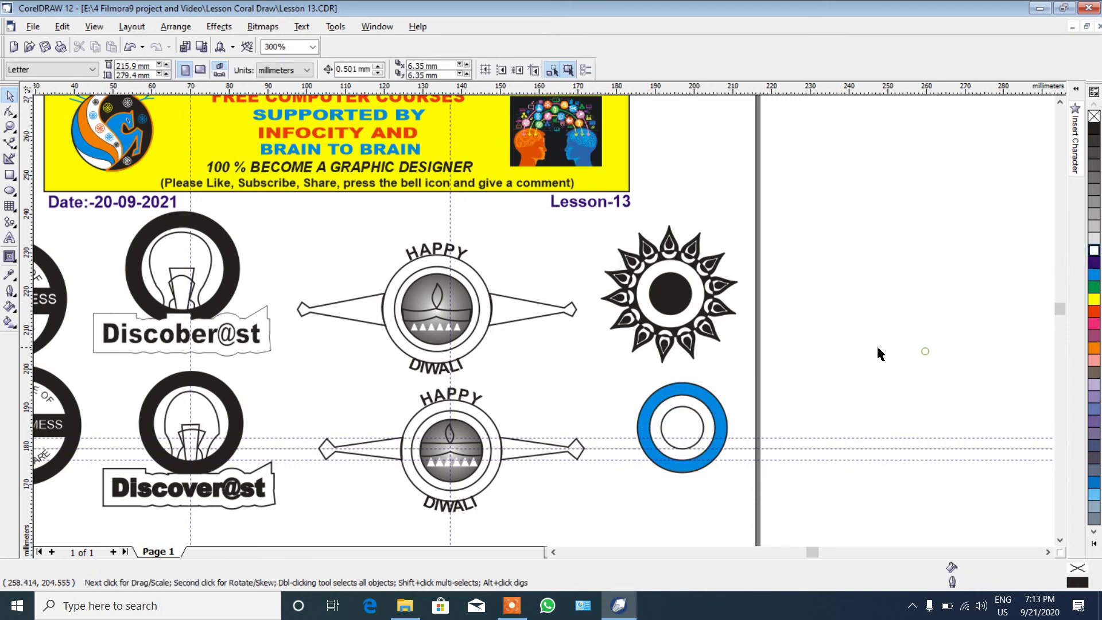
Fill the innermost concentric circle with black.
click(683, 412)
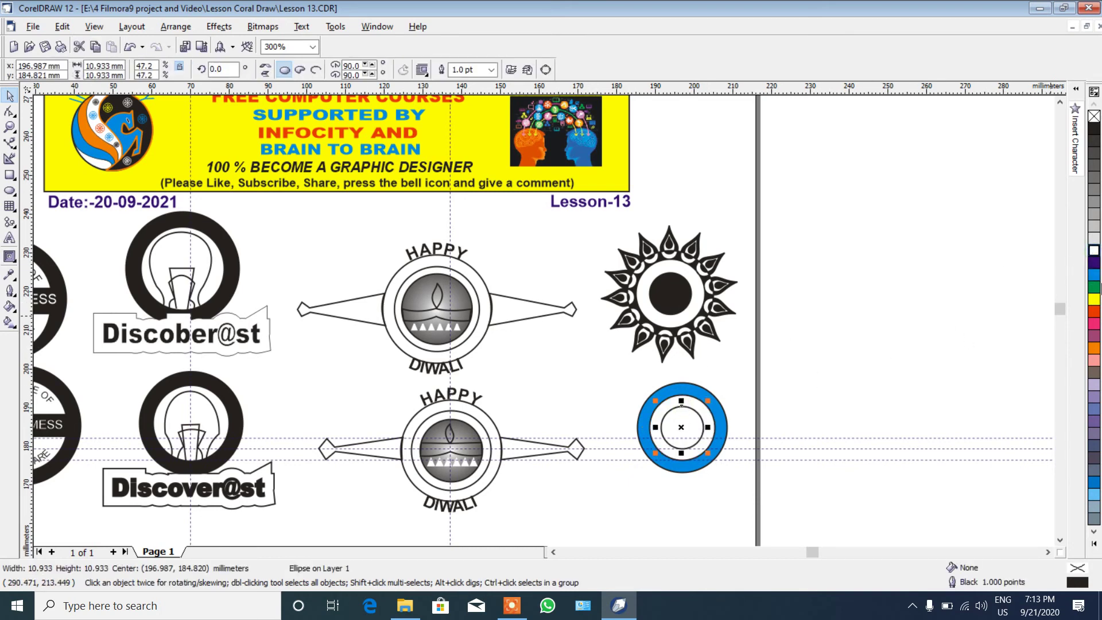
click(1095, 128)
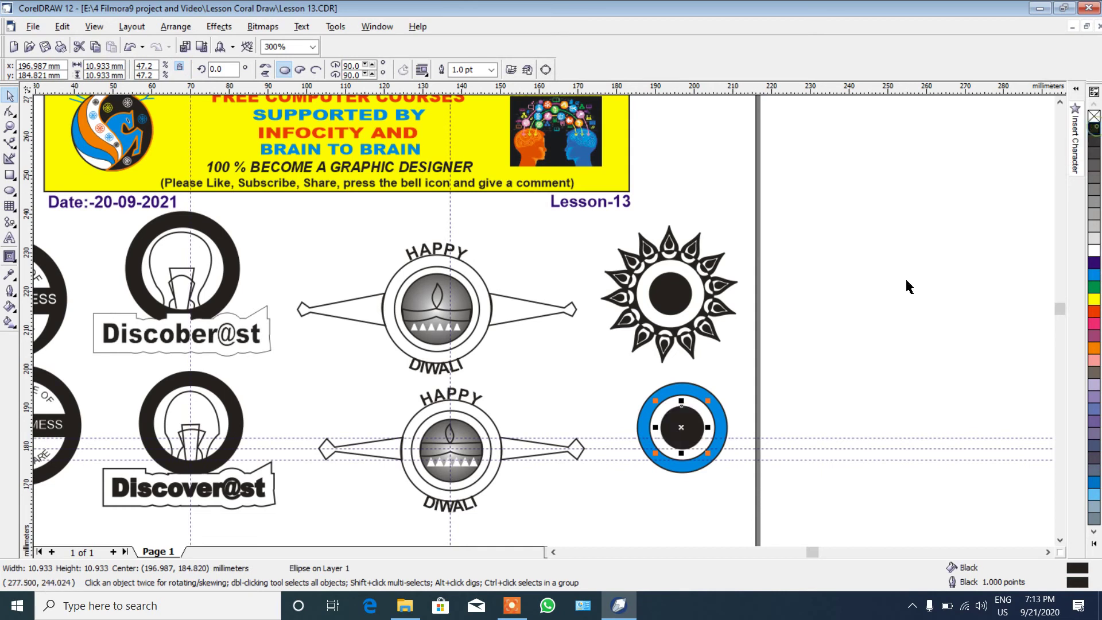
click(859, 330)
Fill the outermost concentric circle with black and remove the fill from the innermost circle.
click(708, 393)
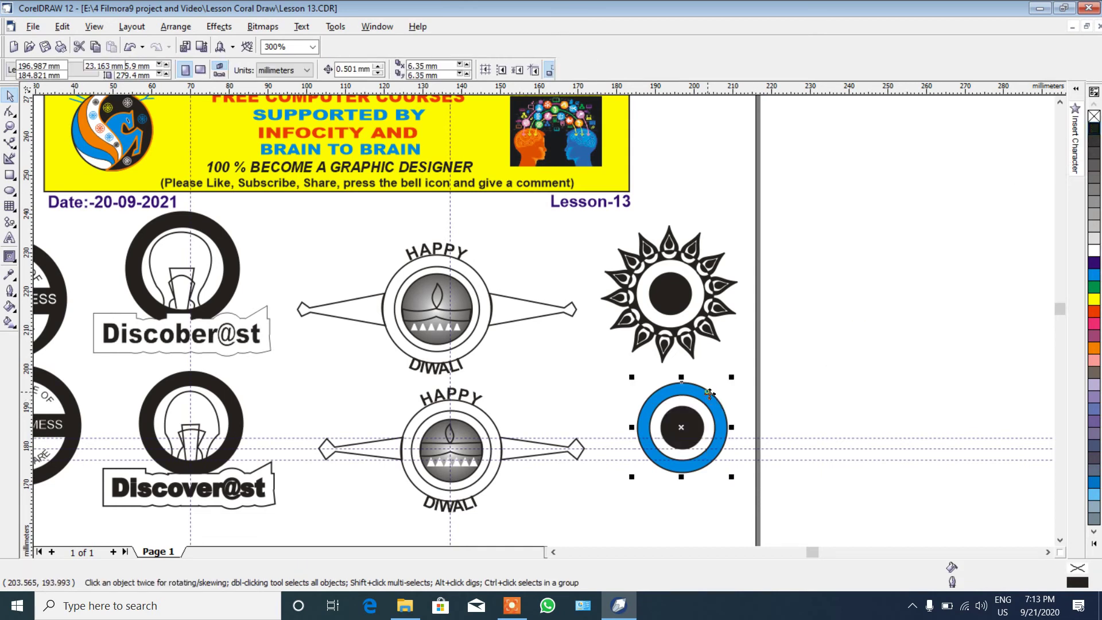
click(1094, 130)
click(968, 252)
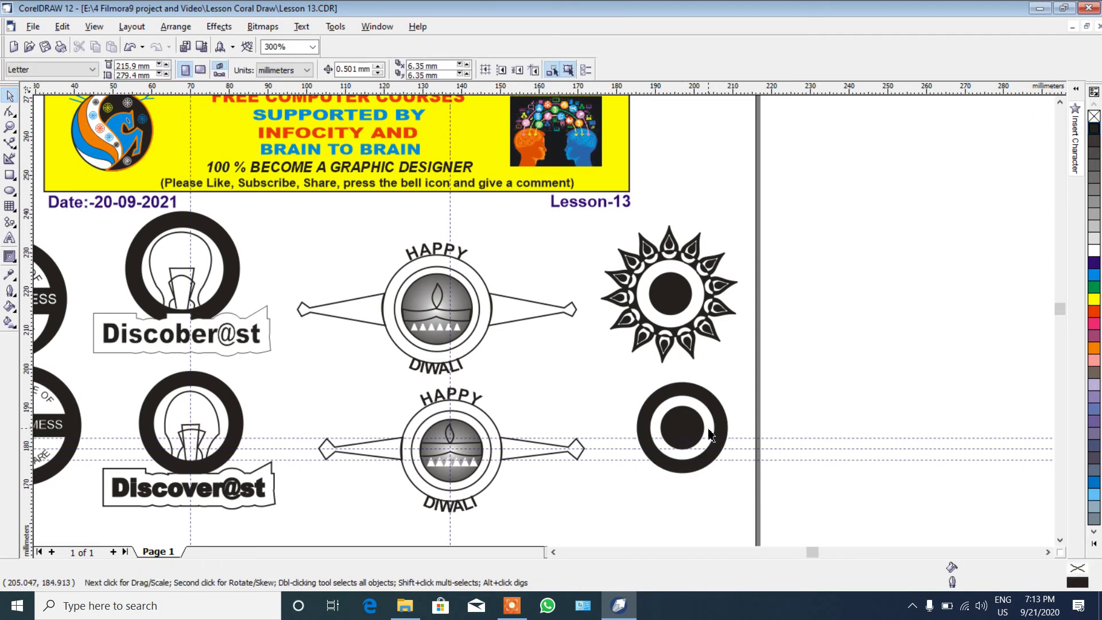
click(685, 434)
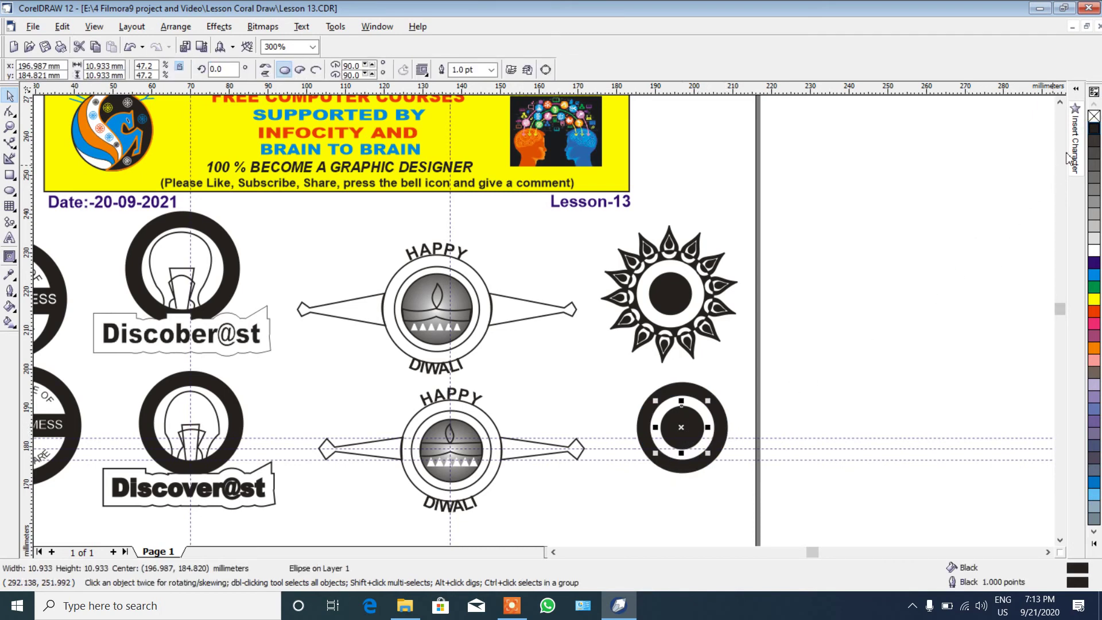
click(1094, 116)
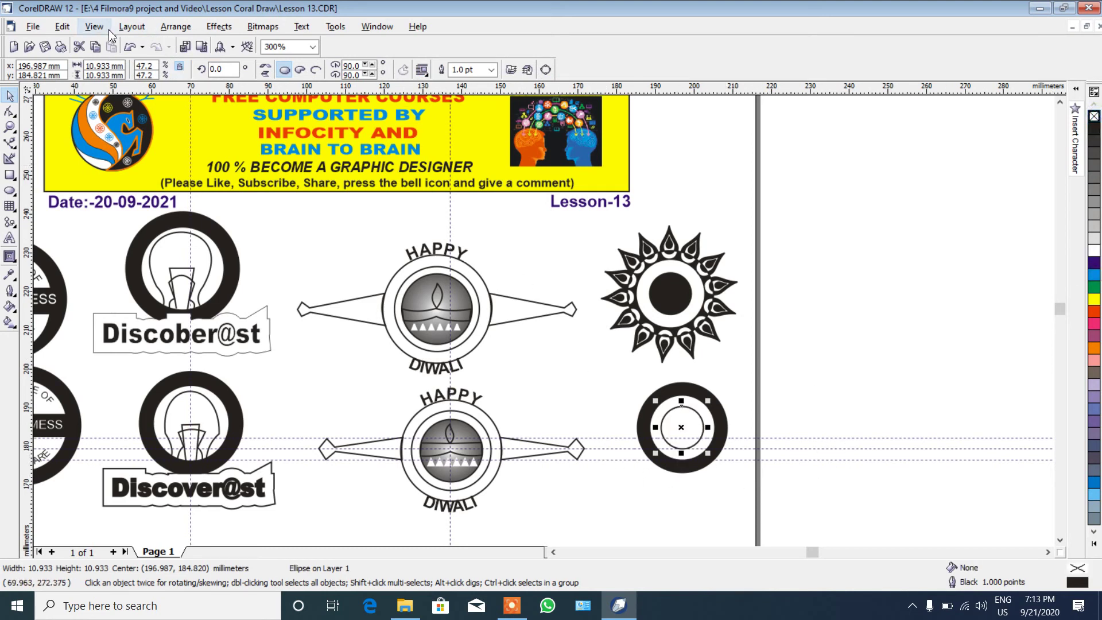
Select all guidelines in the drawing and delete them.
click(62, 27)
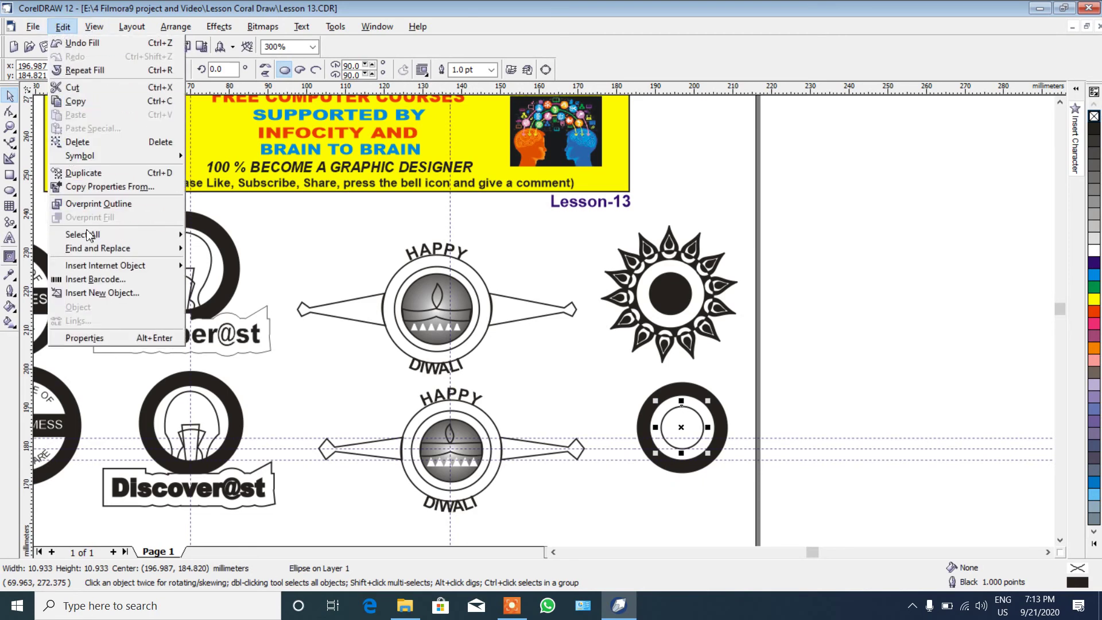
mouse_move(95, 234)
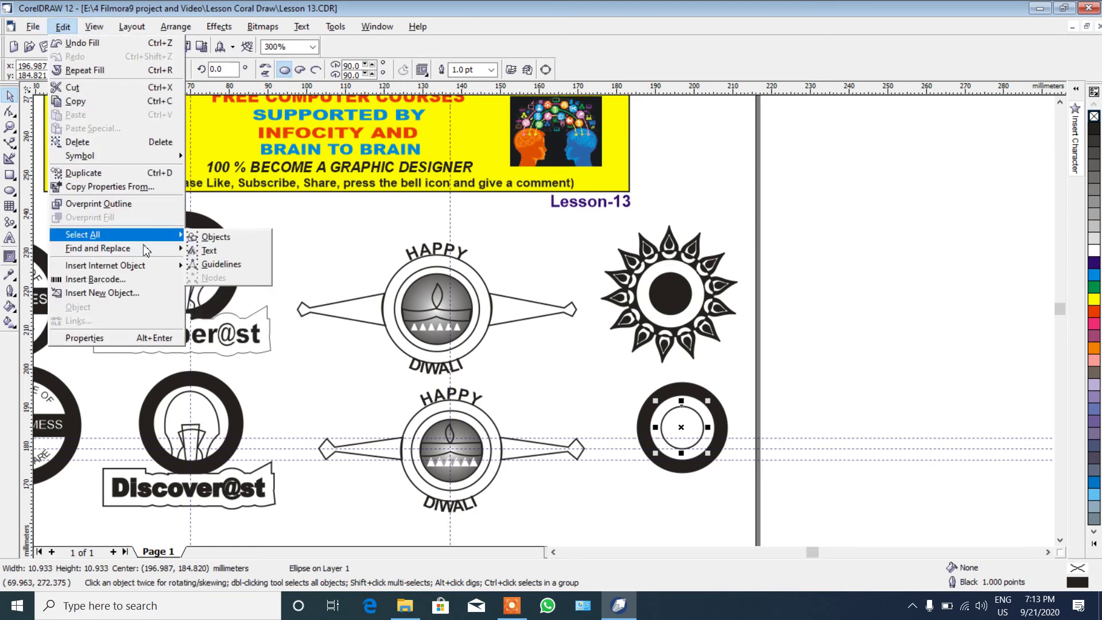
click(207, 265)
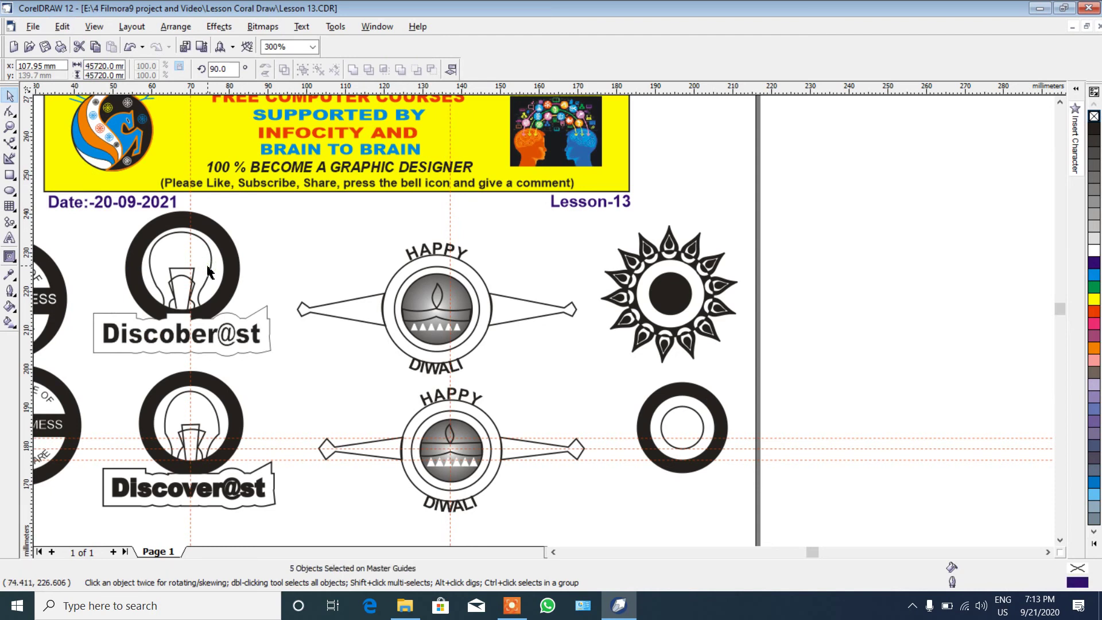
key(Delete)
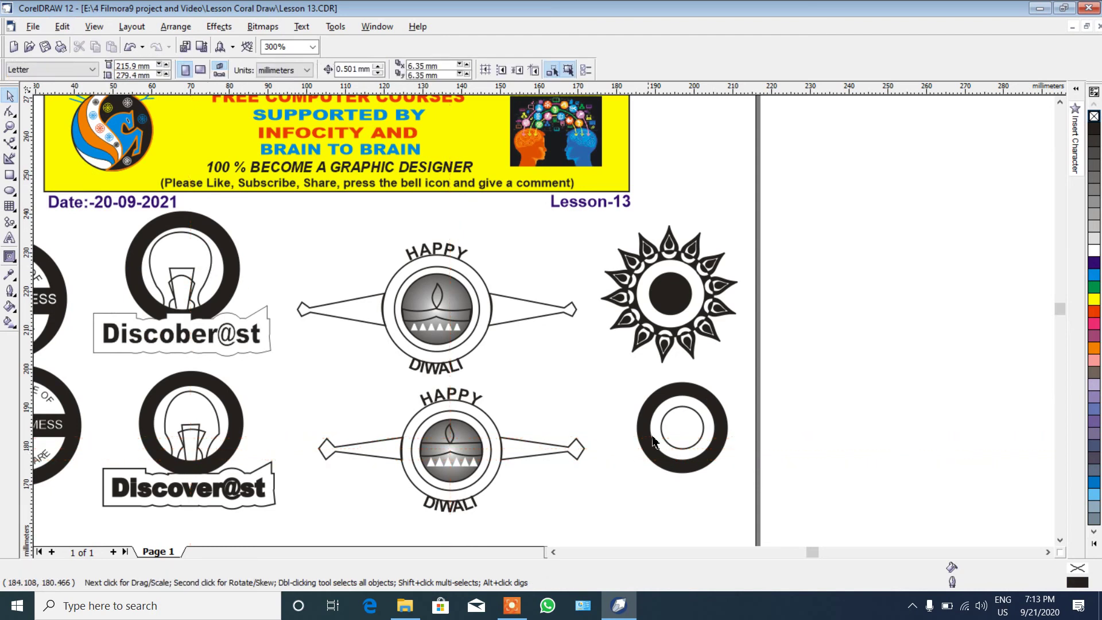
Place a vertical and a horizontal guideline crossing at the centre of the concentric circles.
click(690, 415)
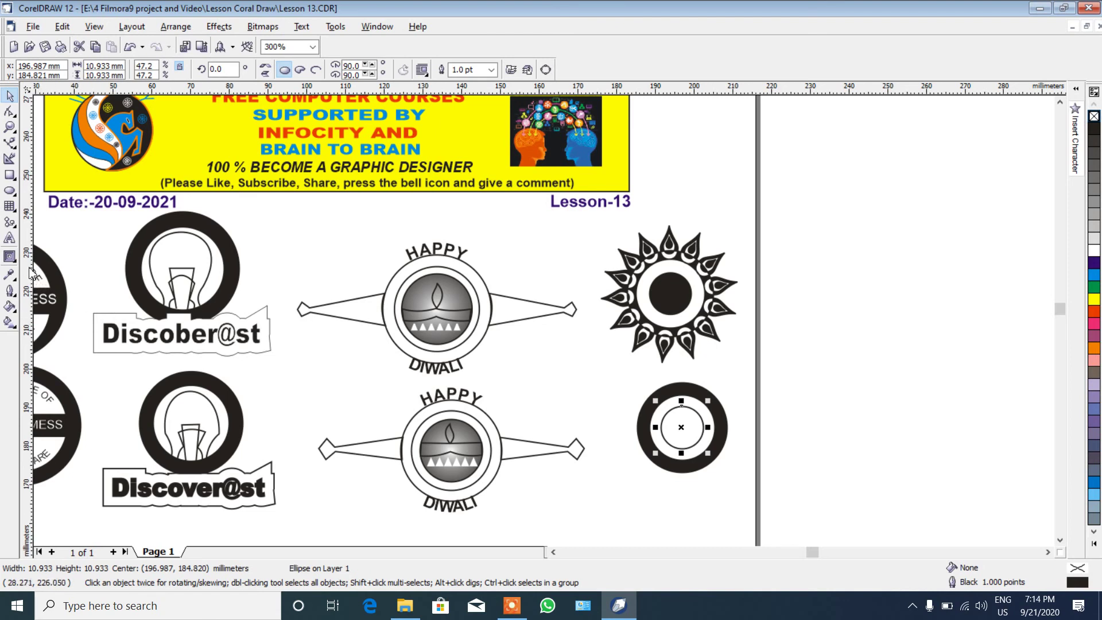
drag(29, 271, 681, 451)
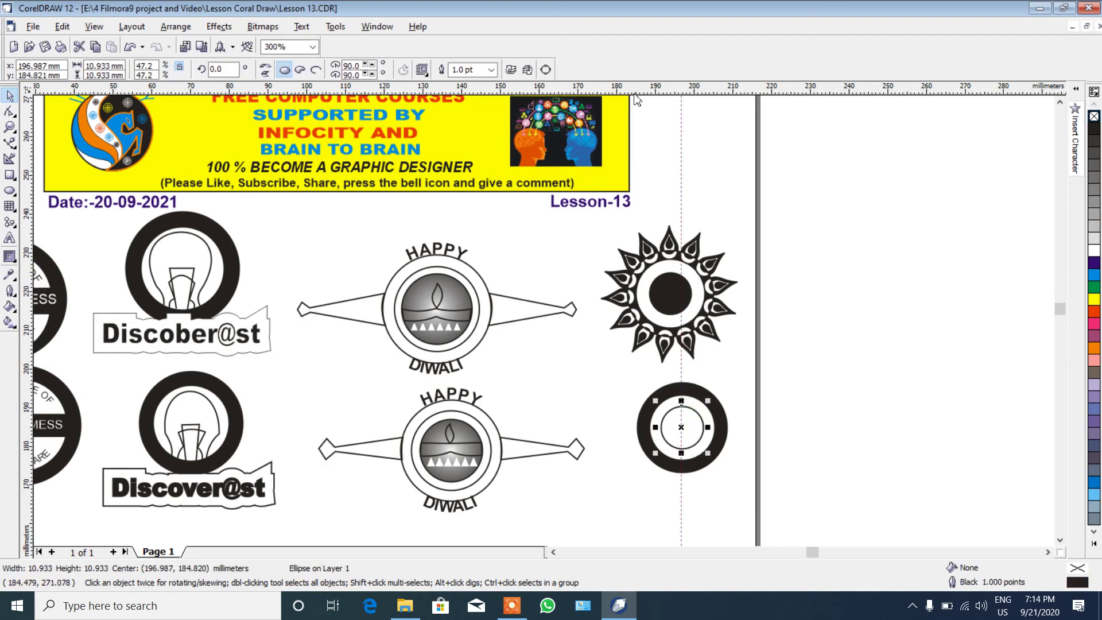
drag(636, 89, 640, 426)
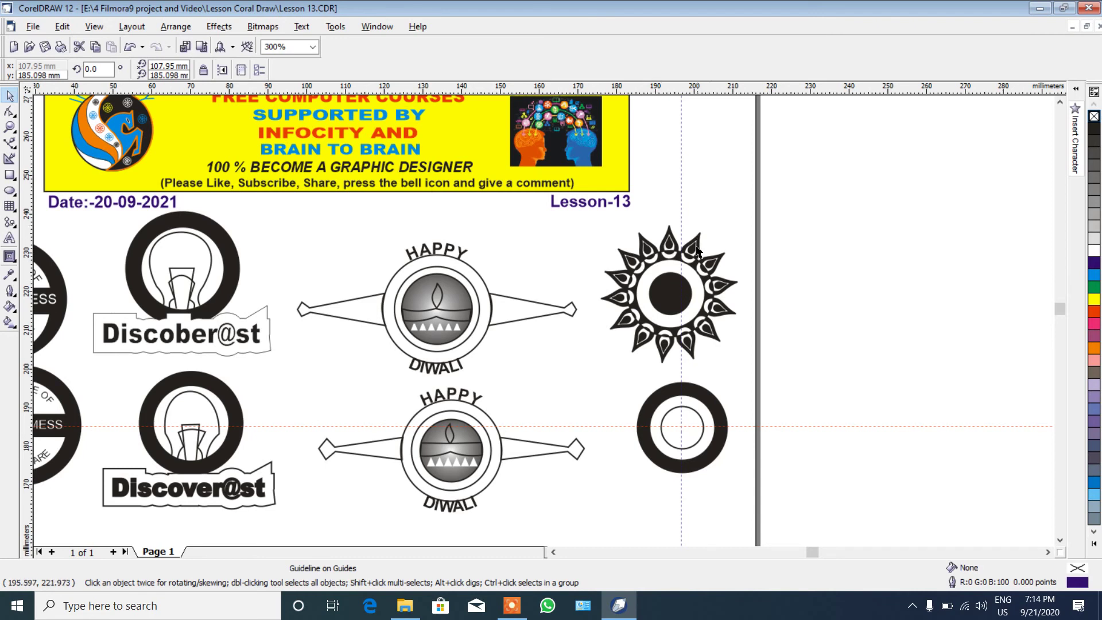
Draw a teardrop perfect shape about 4.4 mm wide and 6.5 mm tall just above the original sun emblem.
click(12, 224)
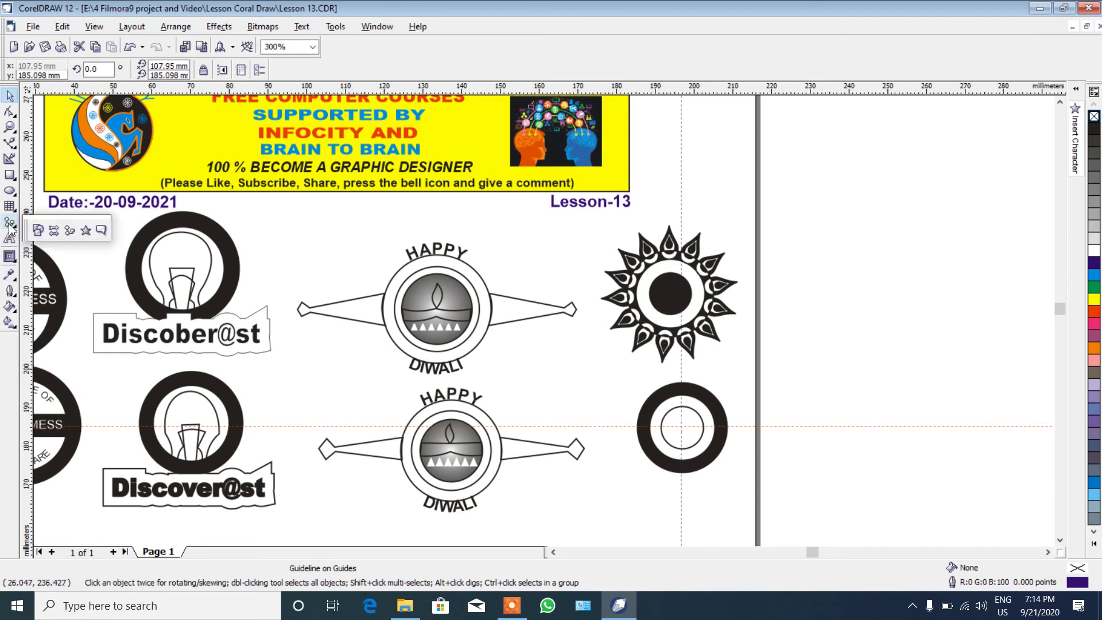
click(39, 230)
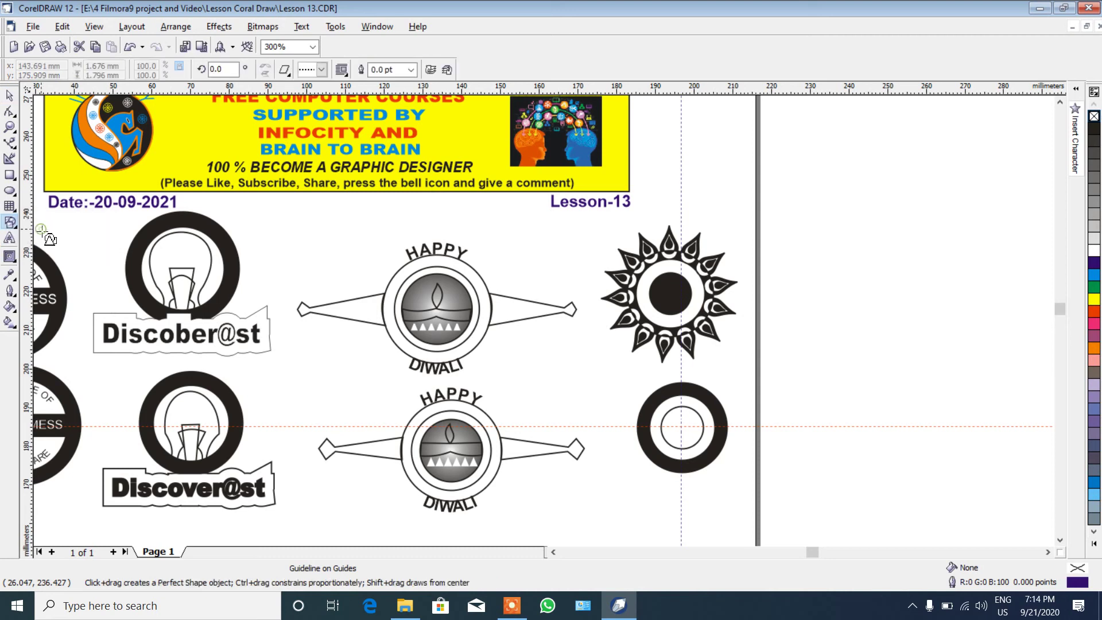
click(286, 71)
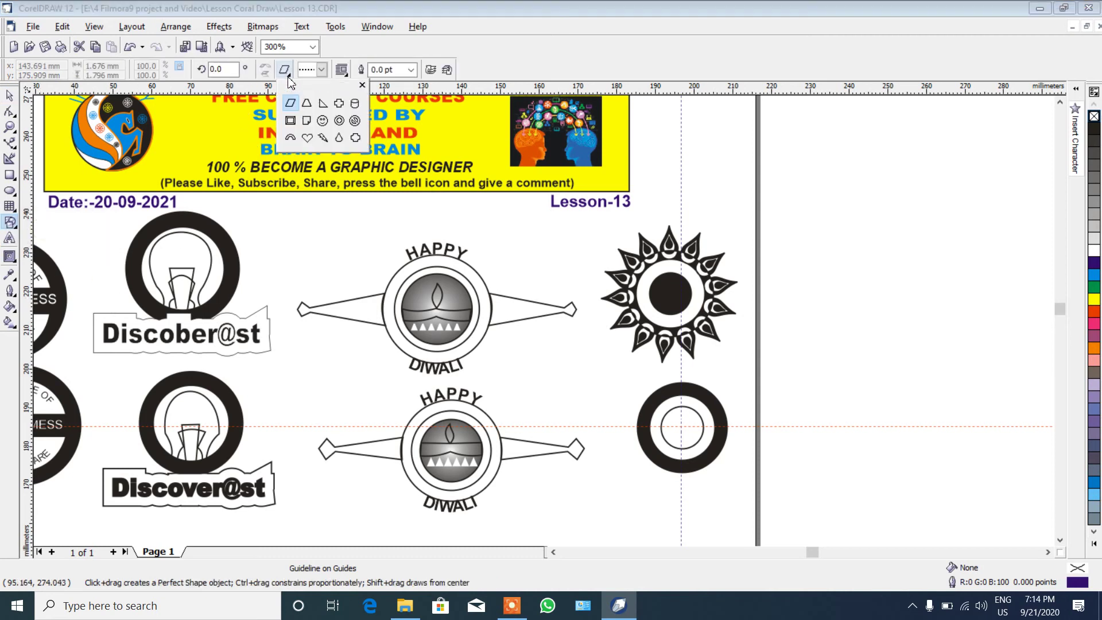
click(339, 139)
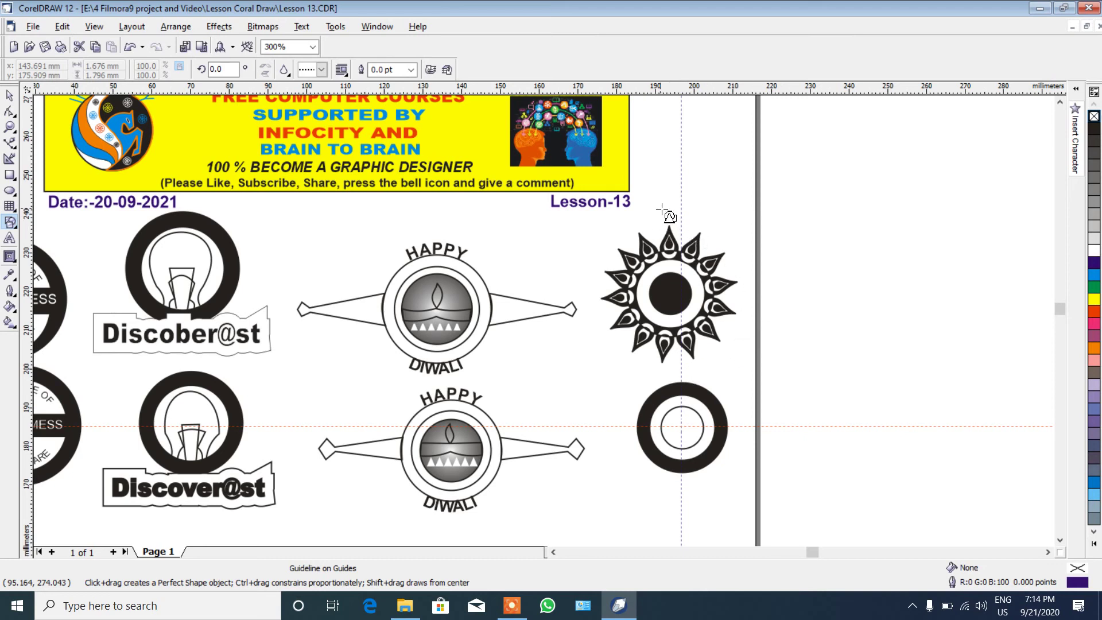
drag(659, 200, 676, 226)
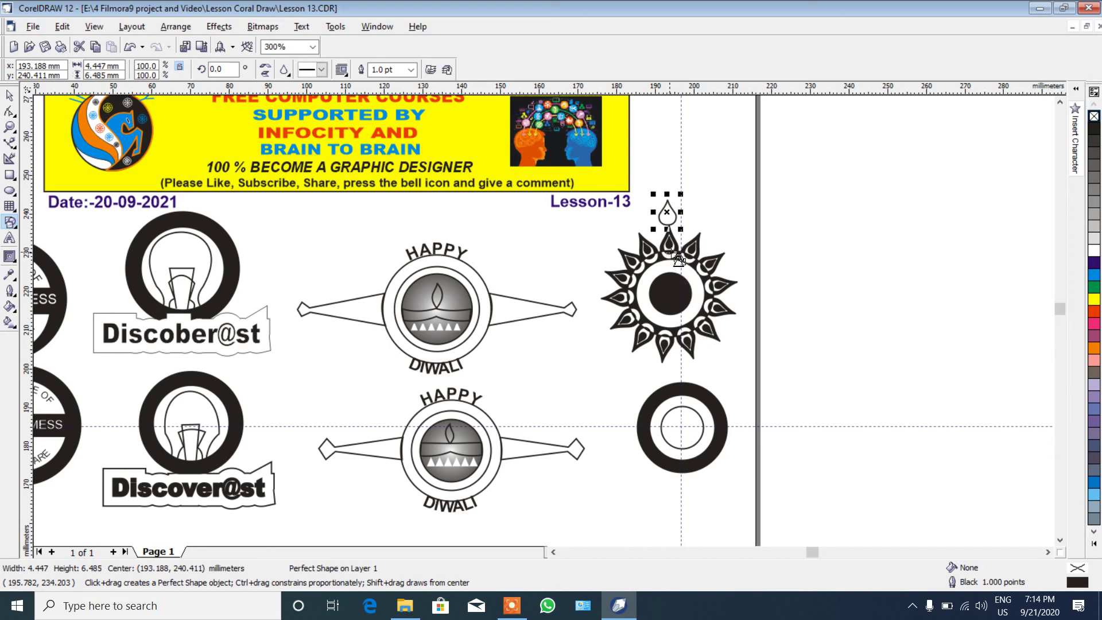
Stretch the teardrop upward to about 6.9 mm tall and nudge it clear of the original emblem's top petal.
click(9, 127)
drag(597, 172, 780, 328)
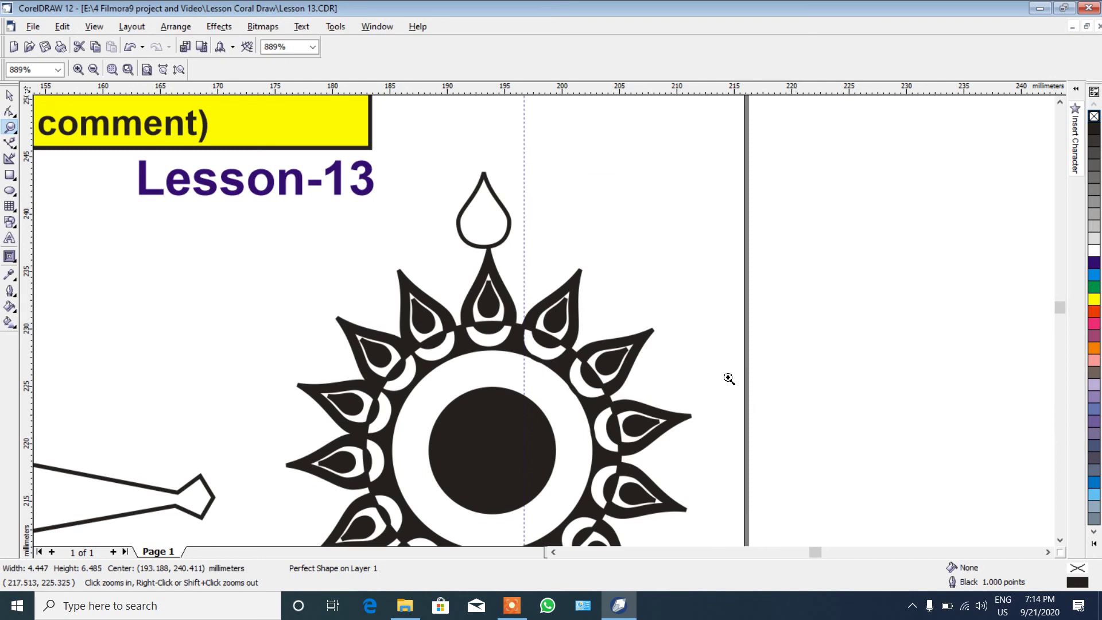
click(10, 95)
drag(487, 170, 487, 162)
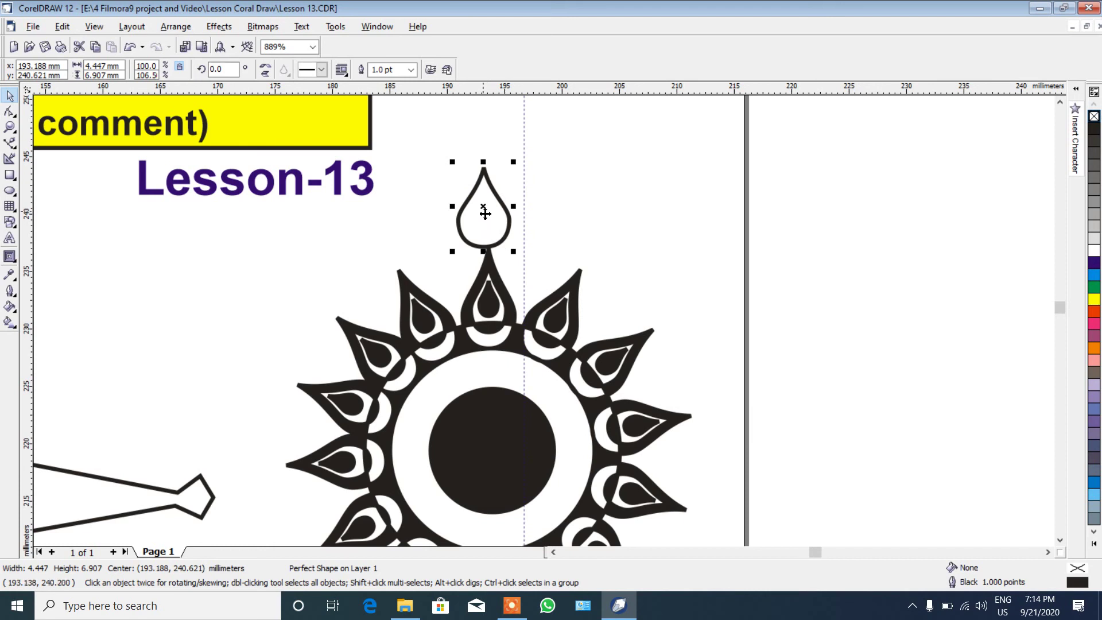
key(Up)
click(566, 236)
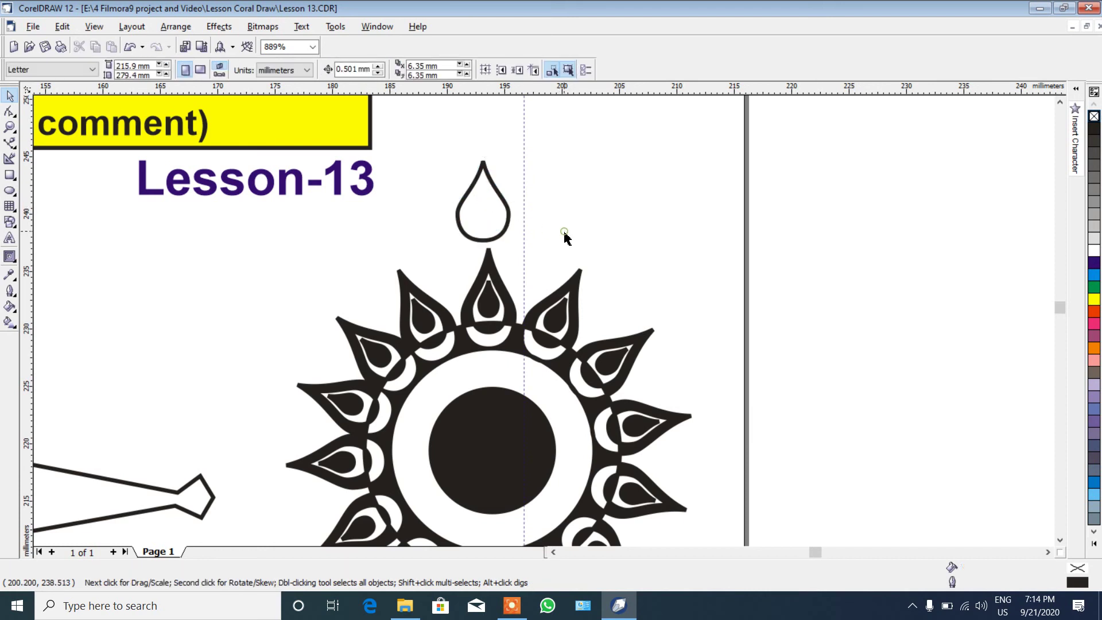
Create a smaller concentric copy of the teardrop inside it, about 3.0 mm wide and 4.7 mm tall.
click(508, 213)
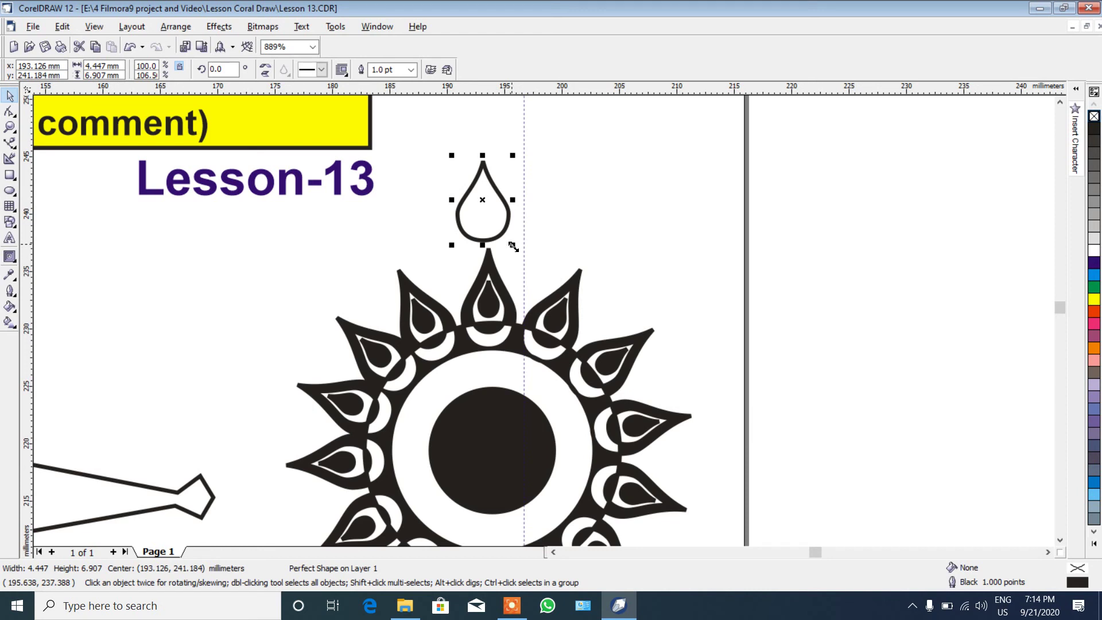
drag(513, 247, 510, 238)
click(577, 232)
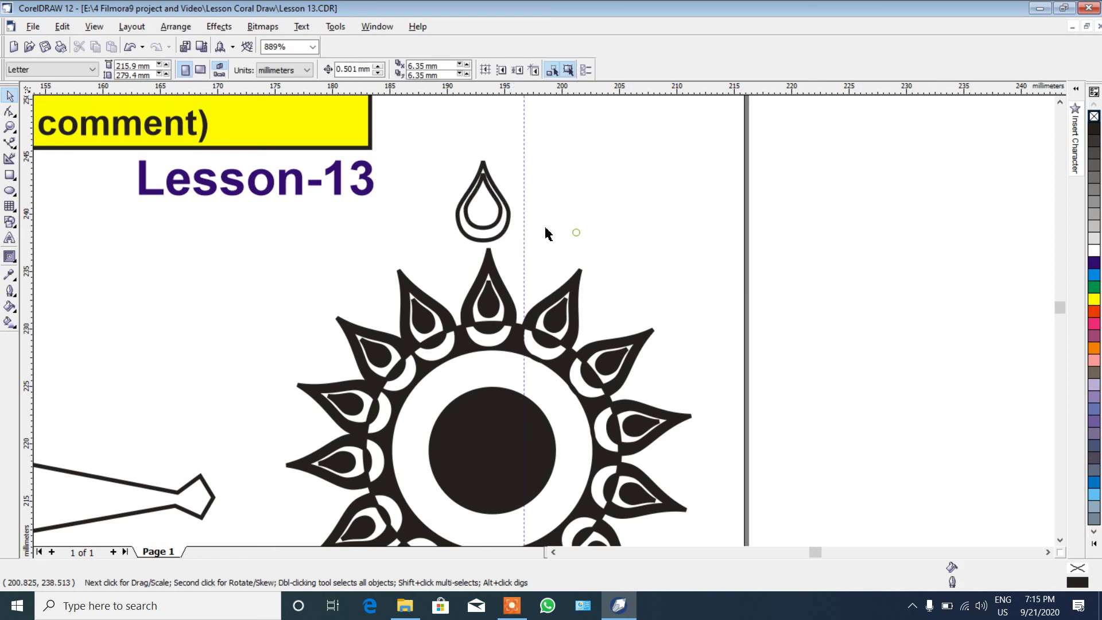
Fill the inner teardrop with white and the outer teardrop with black.
click(508, 220)
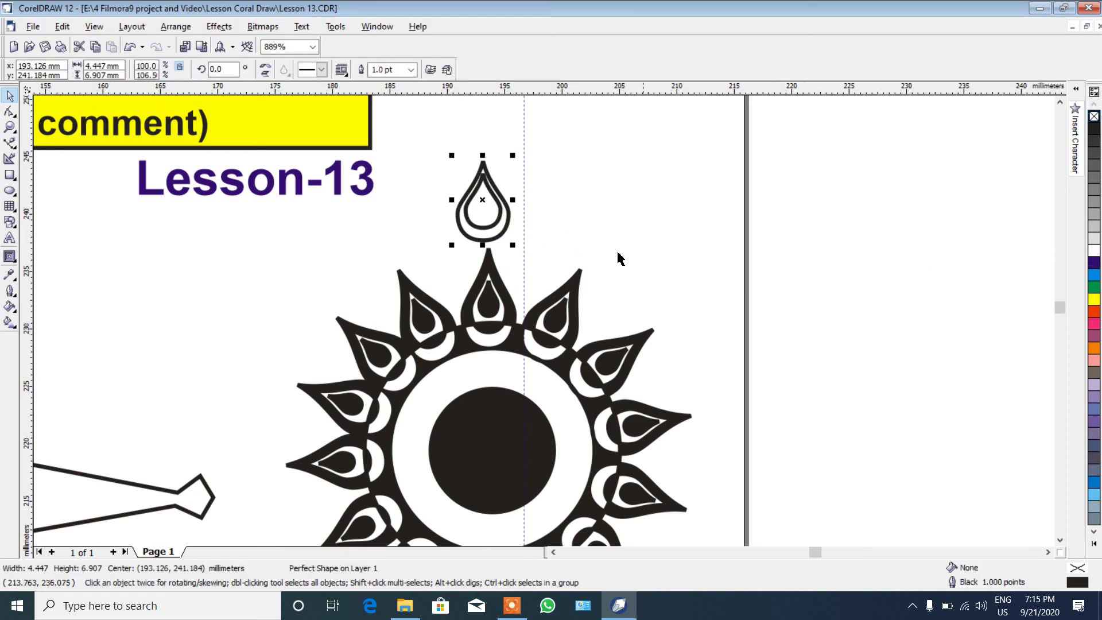
click(544, 263)
click(492, 229)
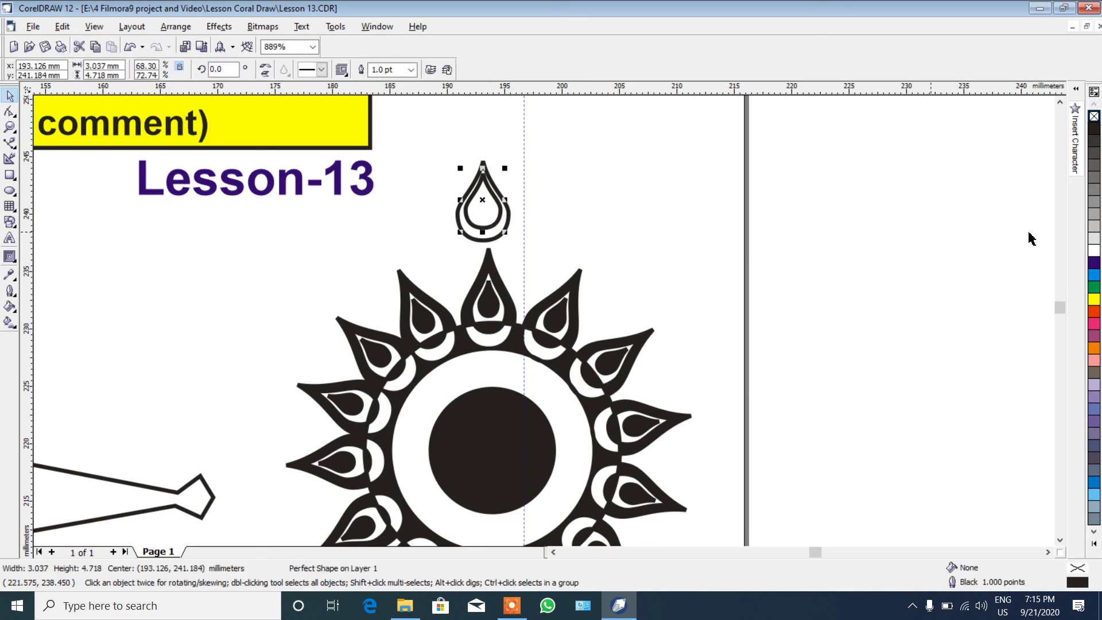
click(686, 190)
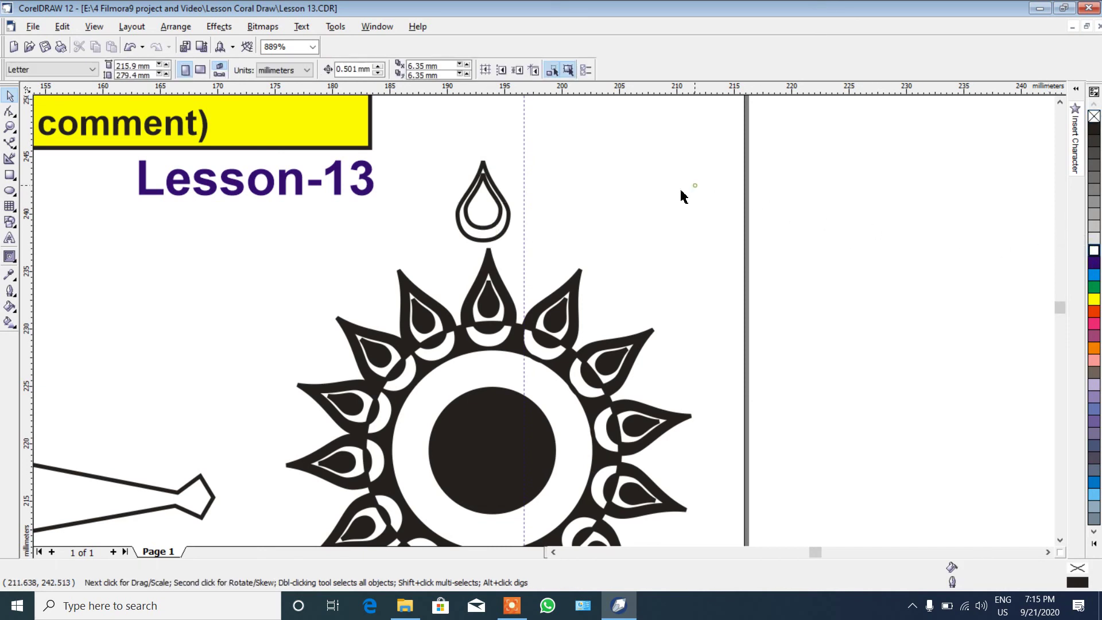
click(509, 231)
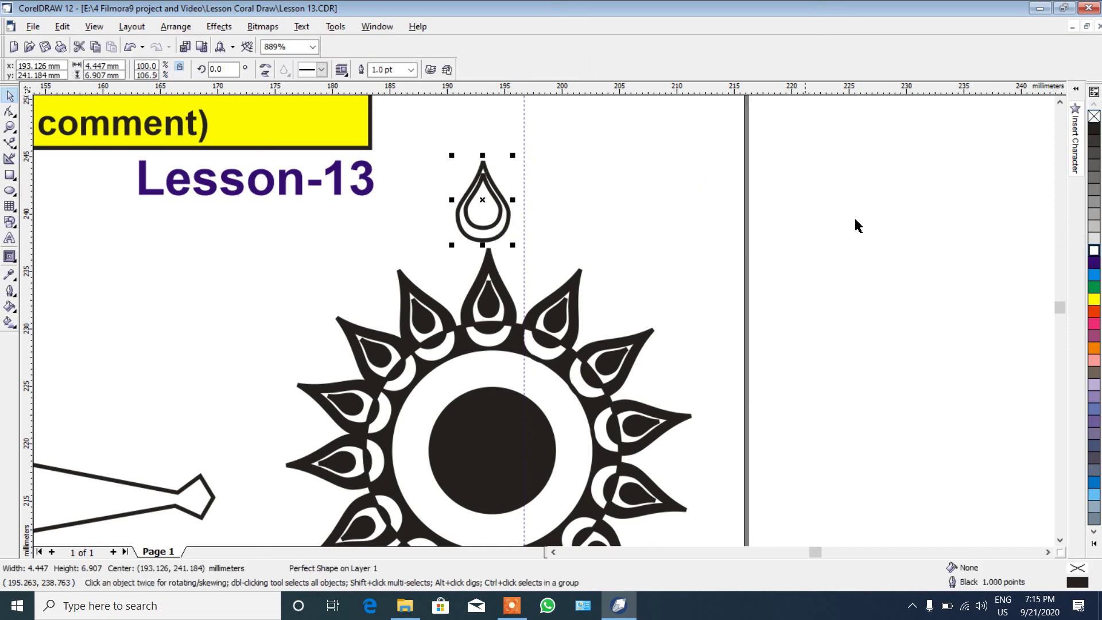
click(1095, 130)
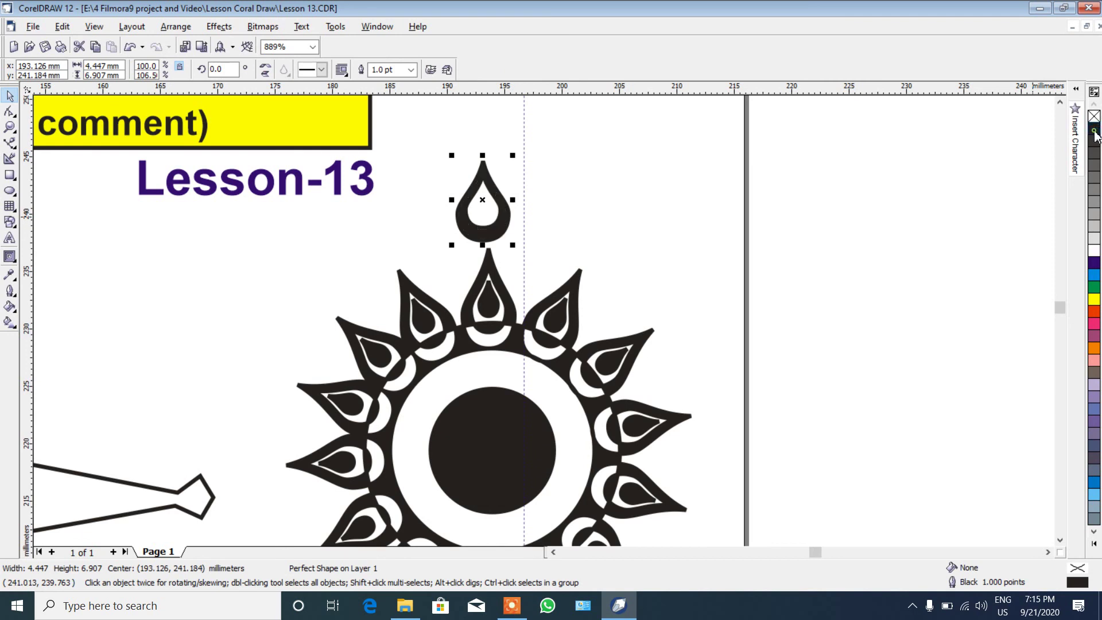
click(627, 186)
Add a third teardrop about 2.0 by 3.1 mm as a scaled copy inside the white one and fill it with black.
click(491, 211)
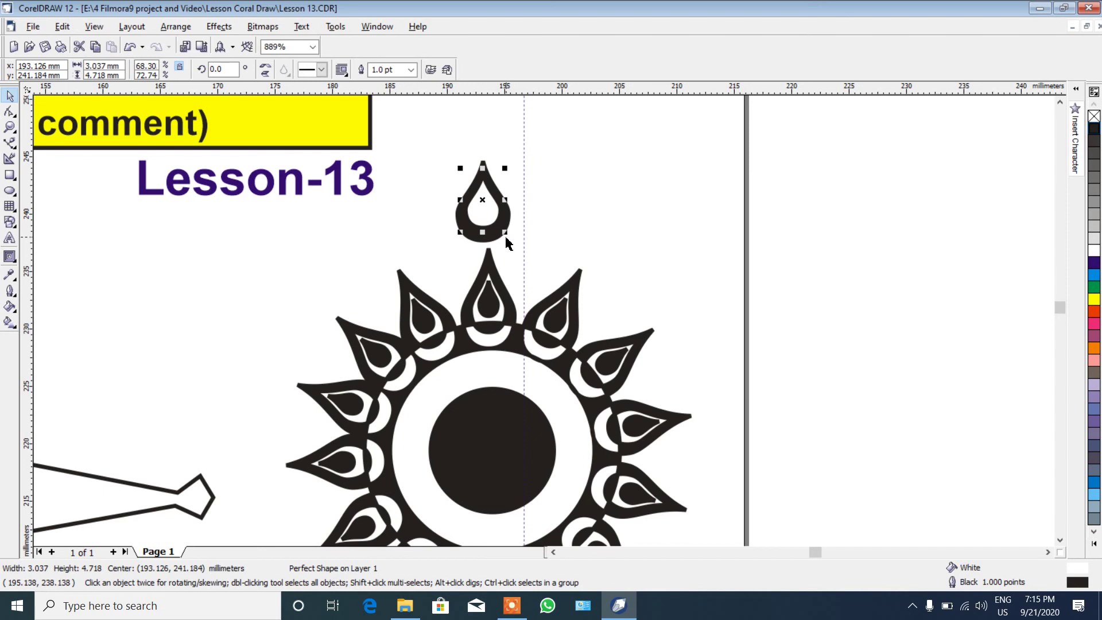
drag(508, 237, 501, 226)
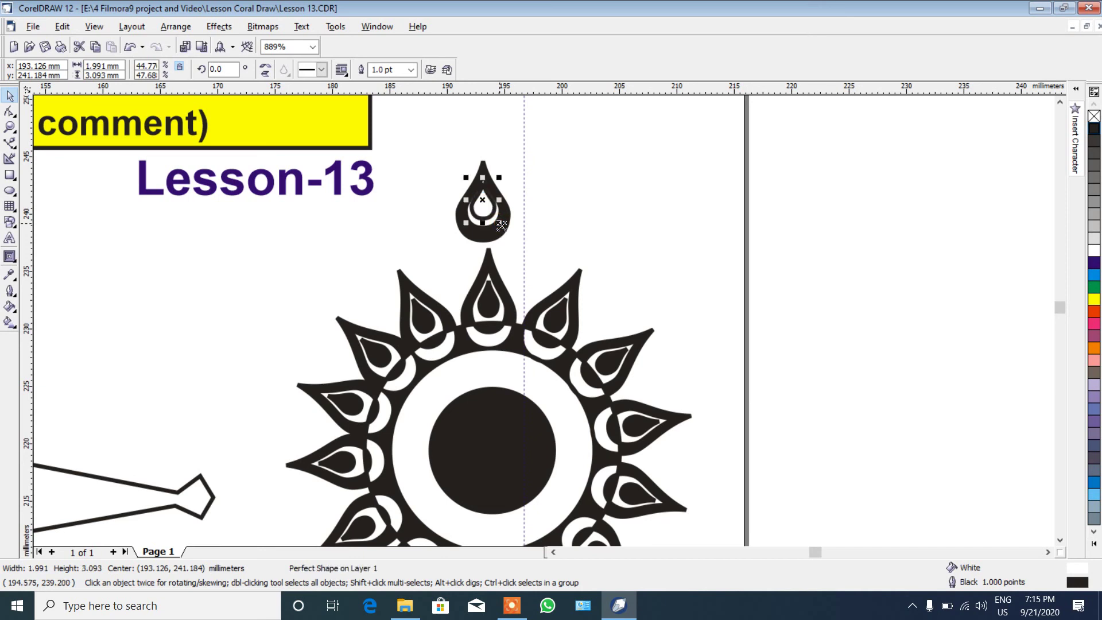
click(1094, 130)
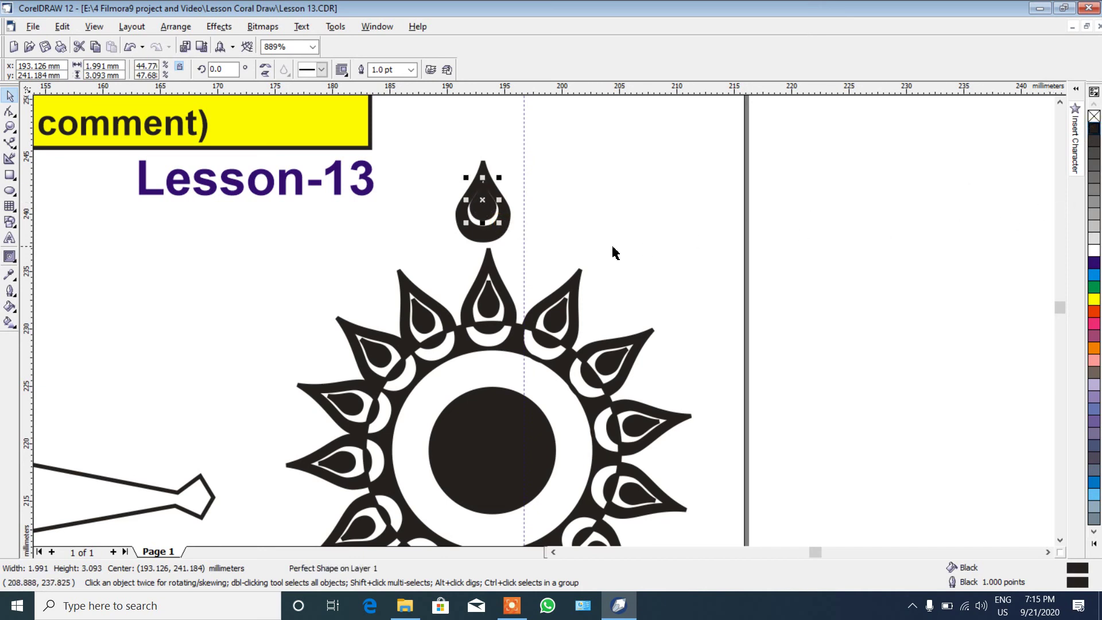
click(566, 247)
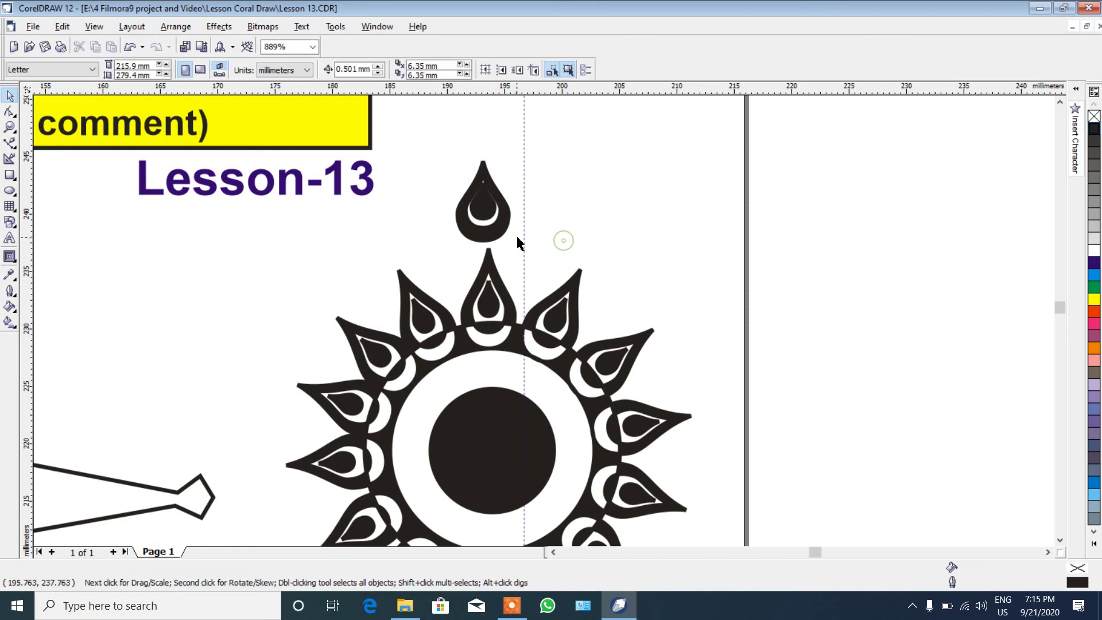
Shorten the innermost black teardrop by lowering its tip so it sits within the white one.
click(489, 212)
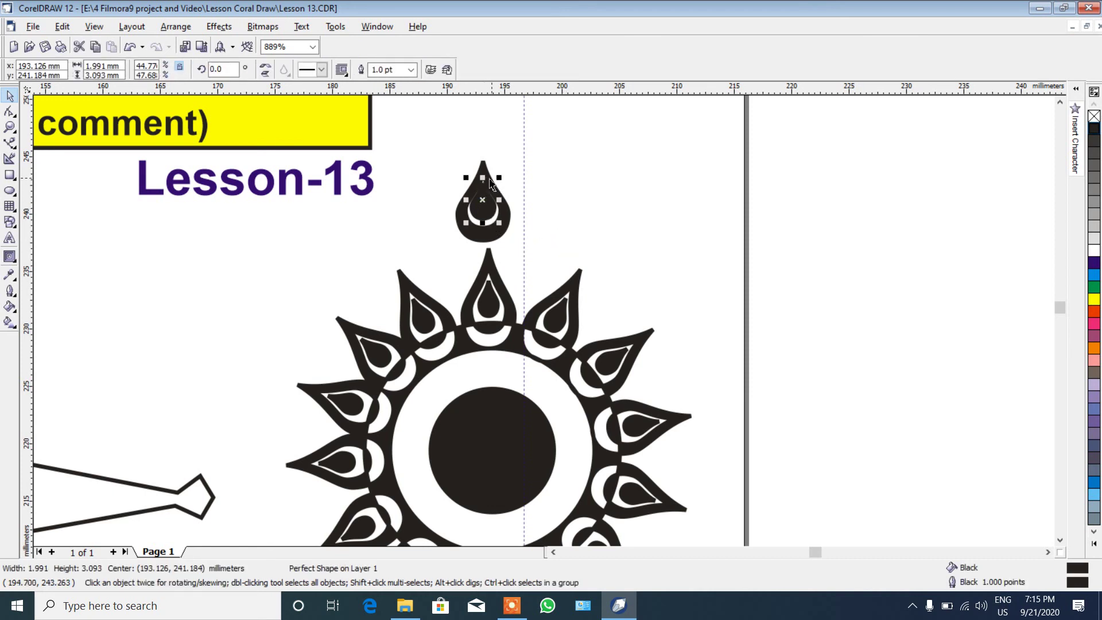
drag(487, 178, 488, 190)
click(556, 202)
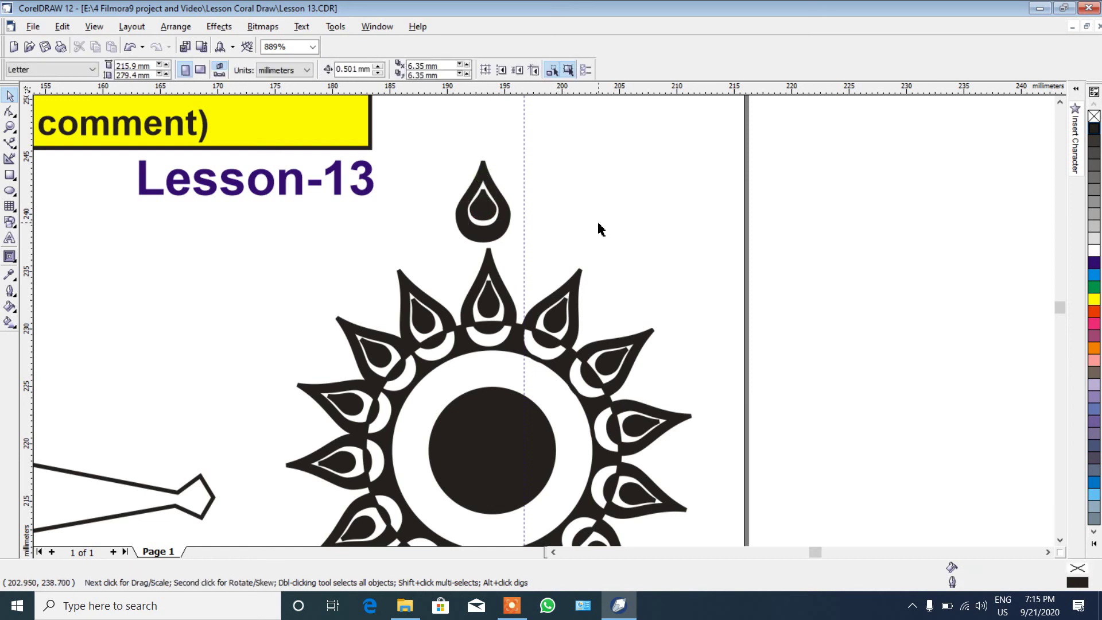
Group the three nested teardrops into one petal and scale it down to about 3.7 by 5.7 mm.
drag(418, 143, 555, 266)
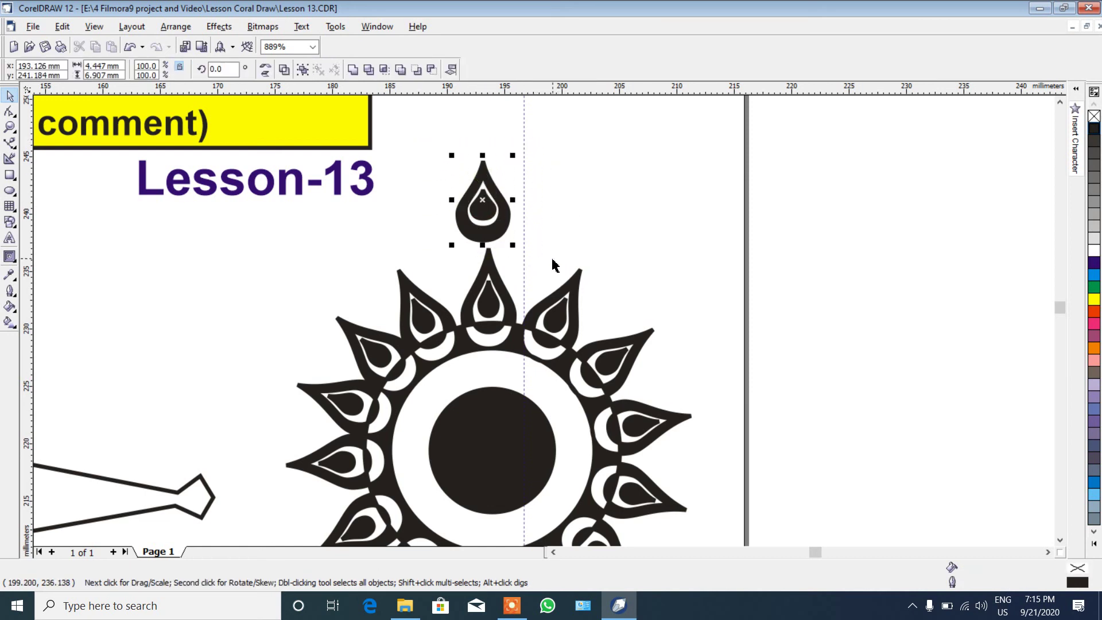
click(176, 27)
click(192, 110)
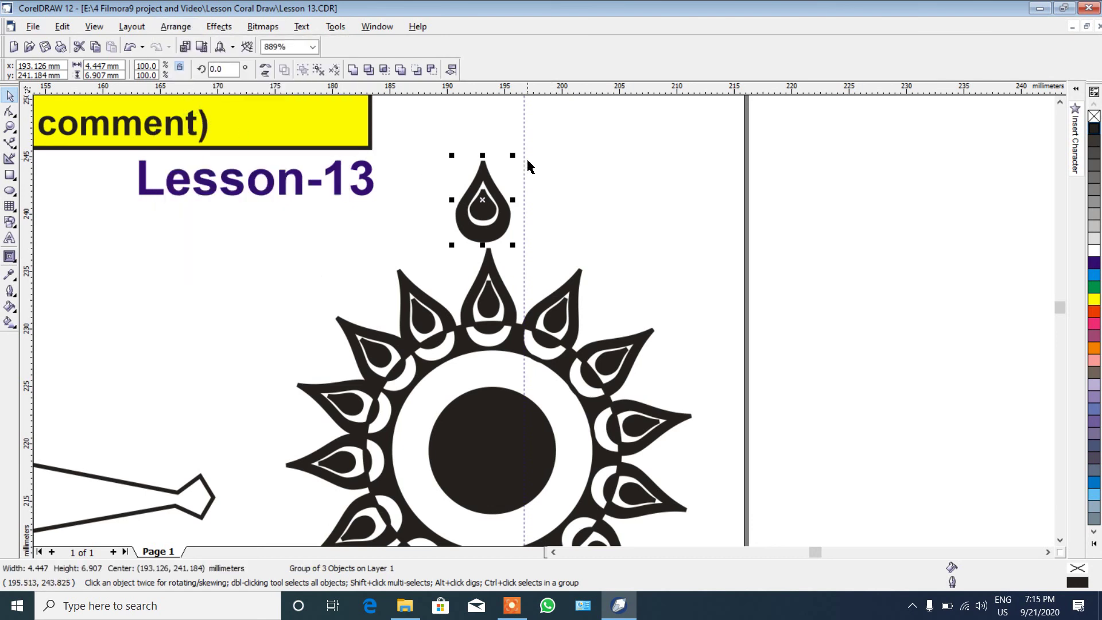
drag(514, 158, 507, 171)
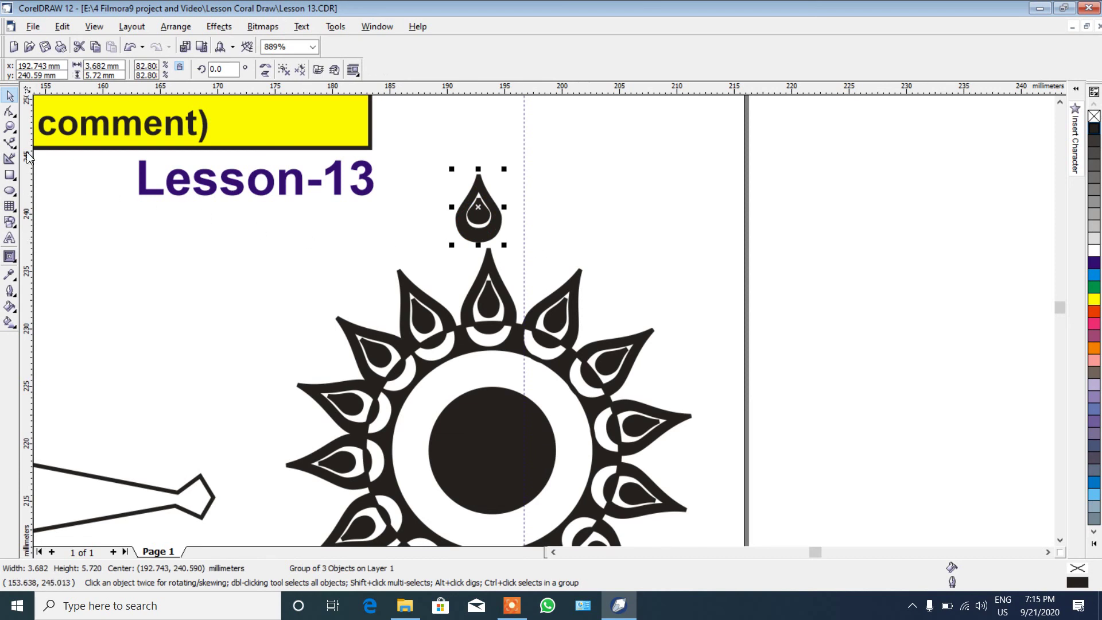
Move the petal onto the top of the black ring at the vertical guideline and enlarge it to about 4.1 by 6.4 mm.
click(10, 127)
right_click(560, 246)
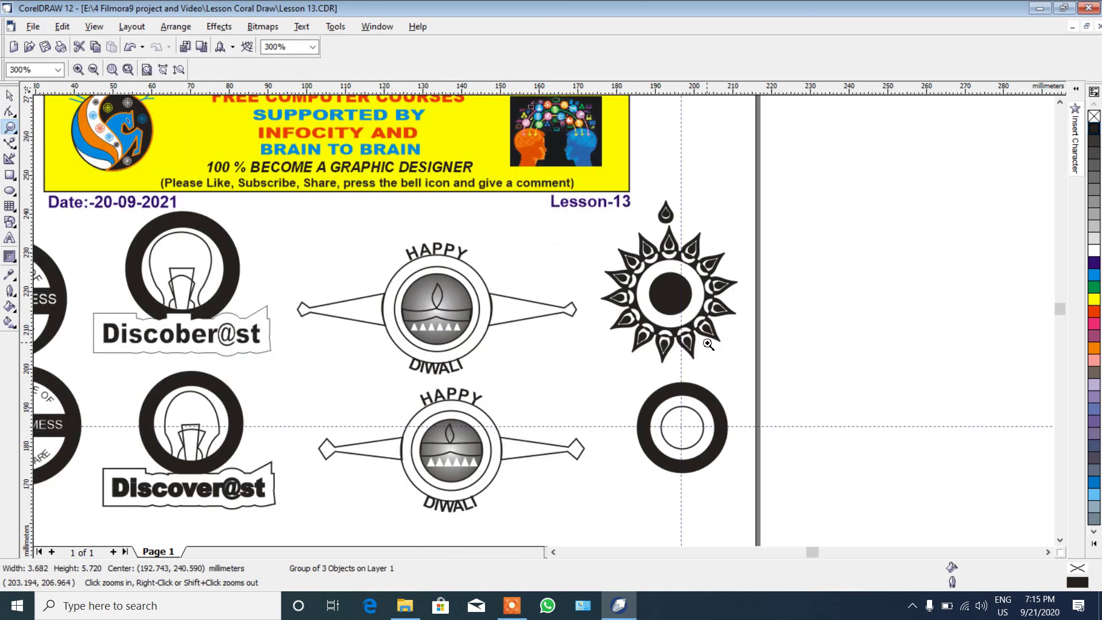
click(9, 95)
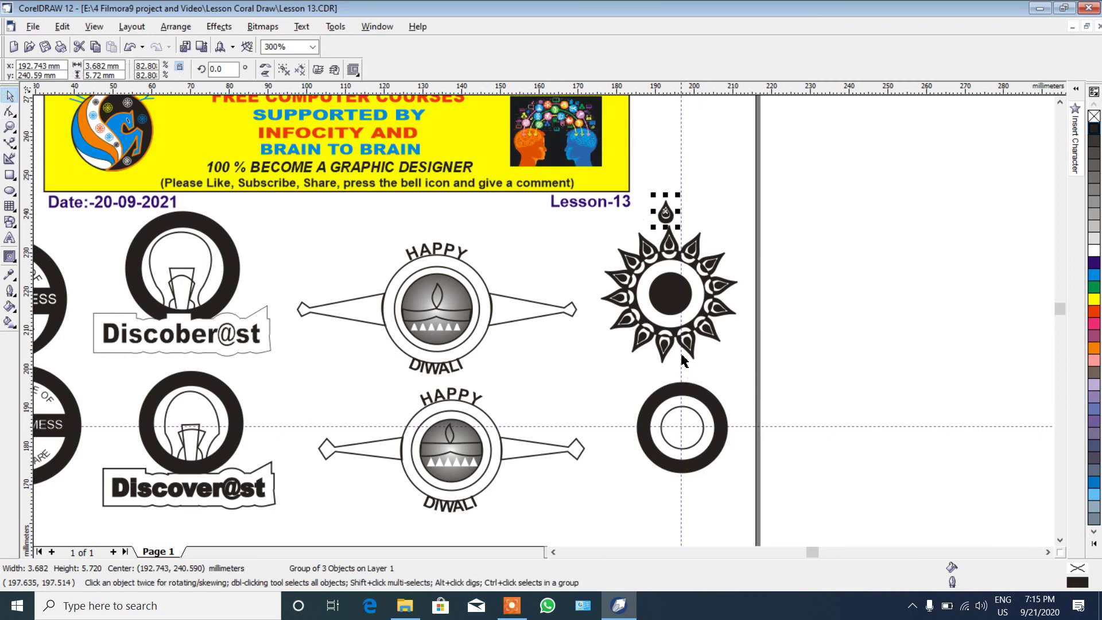
drag(666, 212, 684, 379)
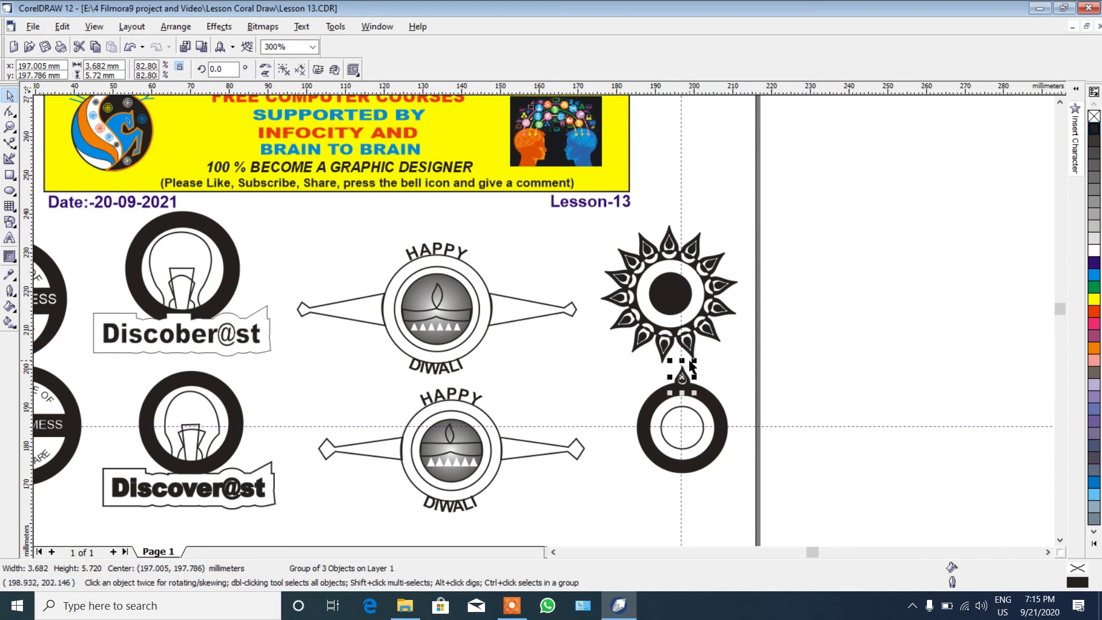
drag(697, 360, 683, 383)
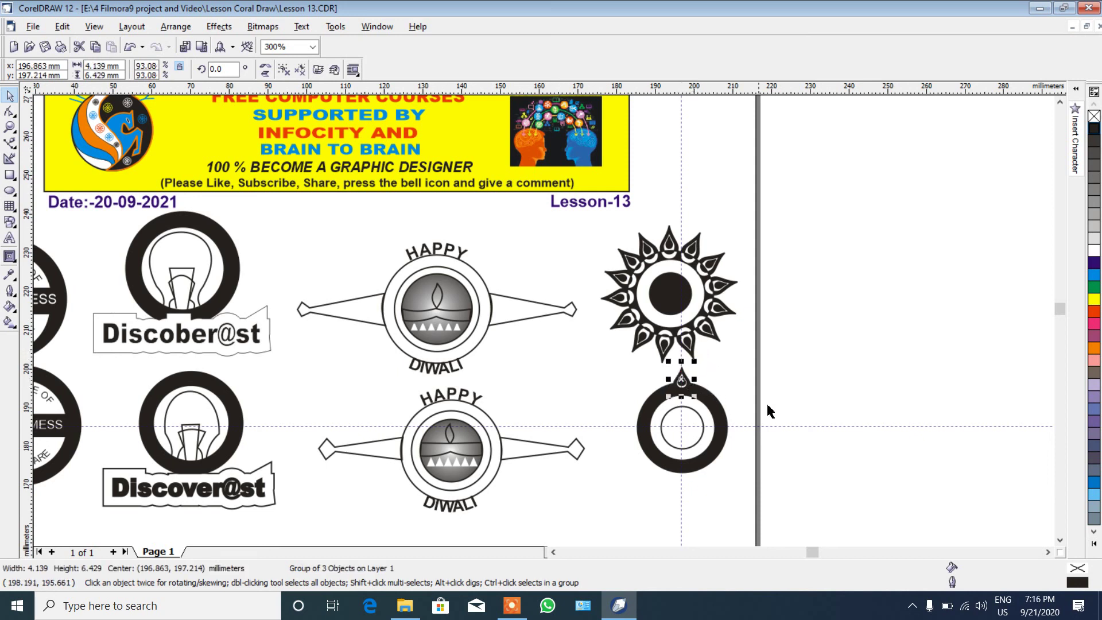
Set the petal's rotation centre at the guideline intersection and rotate a copy about 26 degrees clockwise around the ring.
click(10, 127)
drag(602, 341, 818, 521)
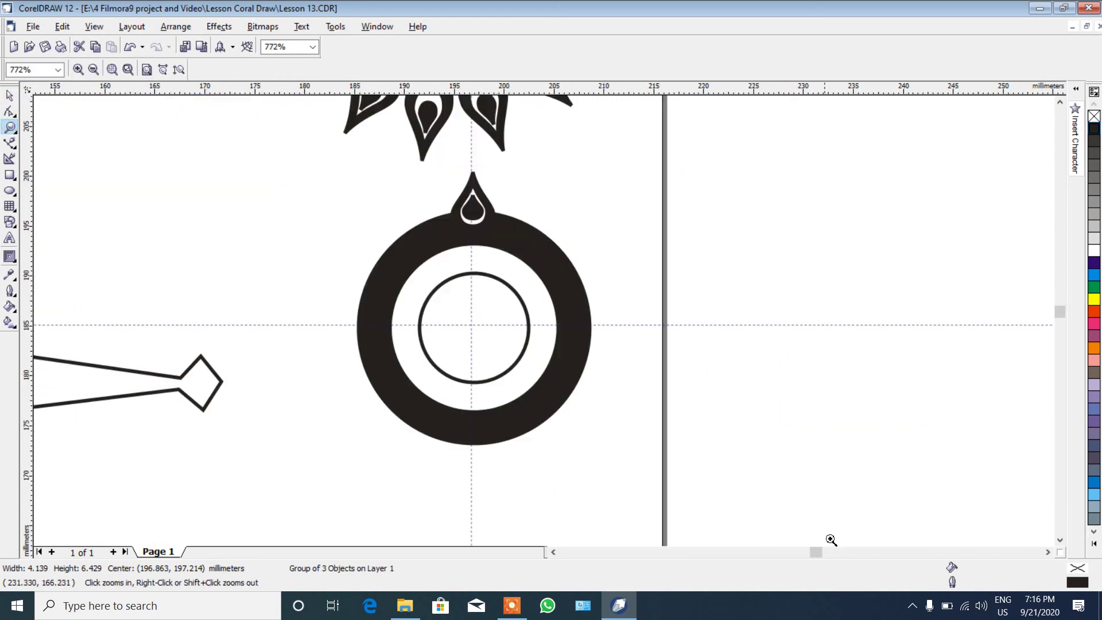
click(10, 95)
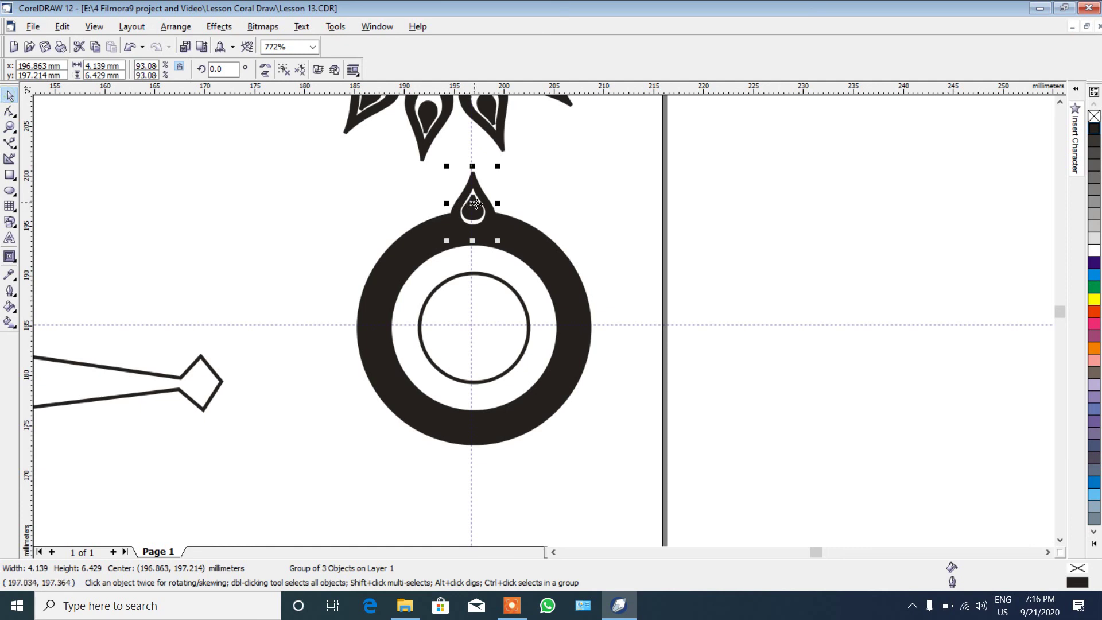
click(474, 204)
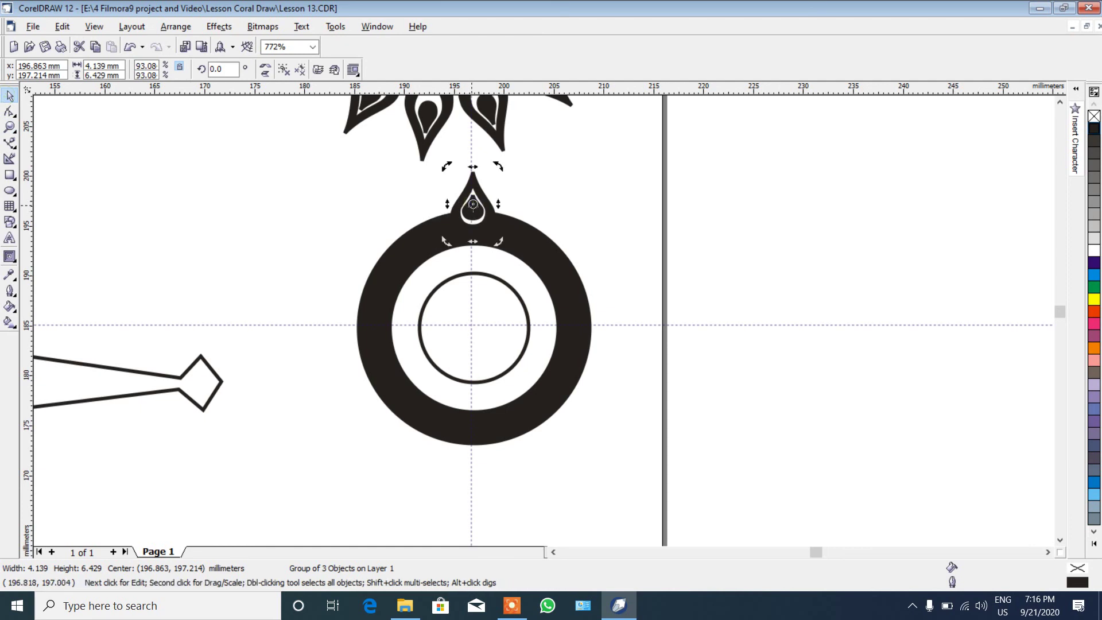
drag(469, 250, 472, 307)
drag(472, 325, 471, 324)
drag(499, 167, 555, 211)
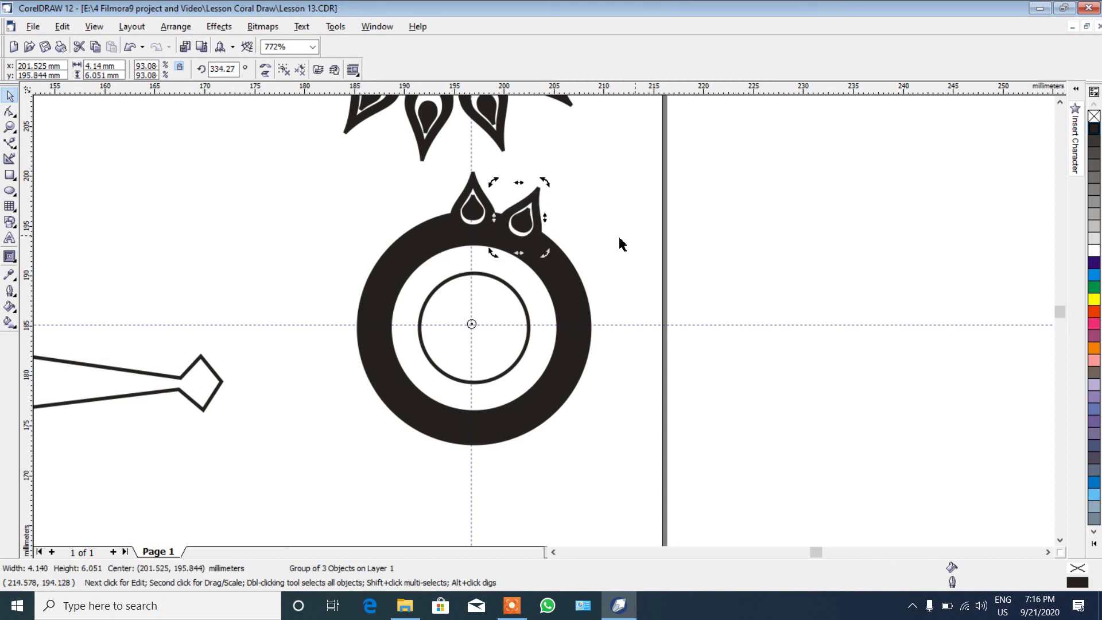
Repeat the rotated petal copy once, and rotate a copy of the newest petal about 21 degrees clockwise around the ring.
key(ctrl+r)
click(49, 253)
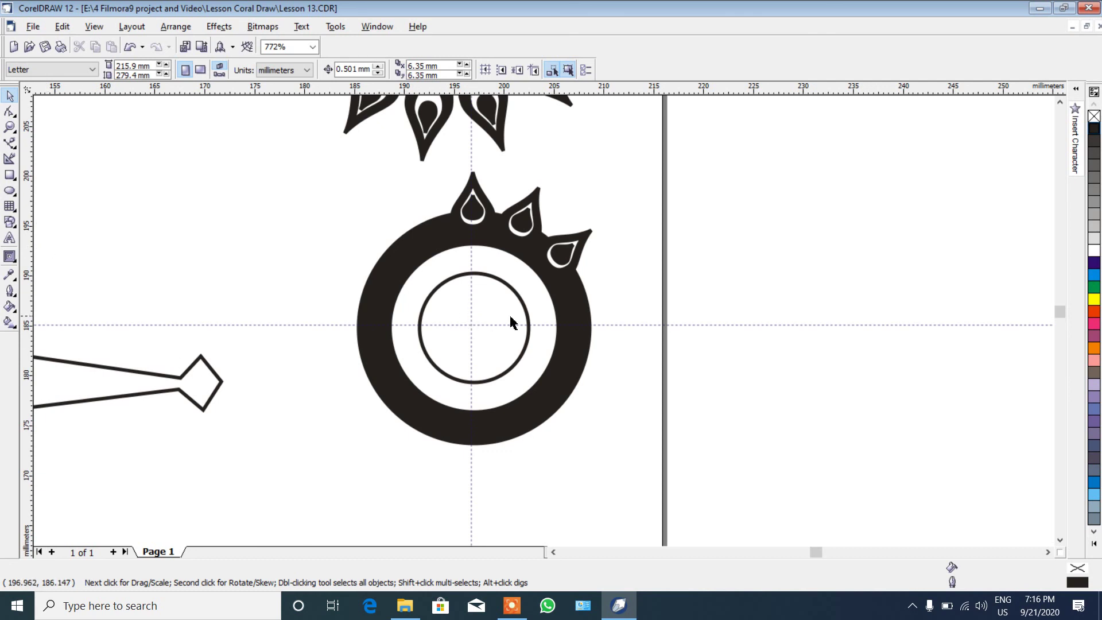
click(582, 248)
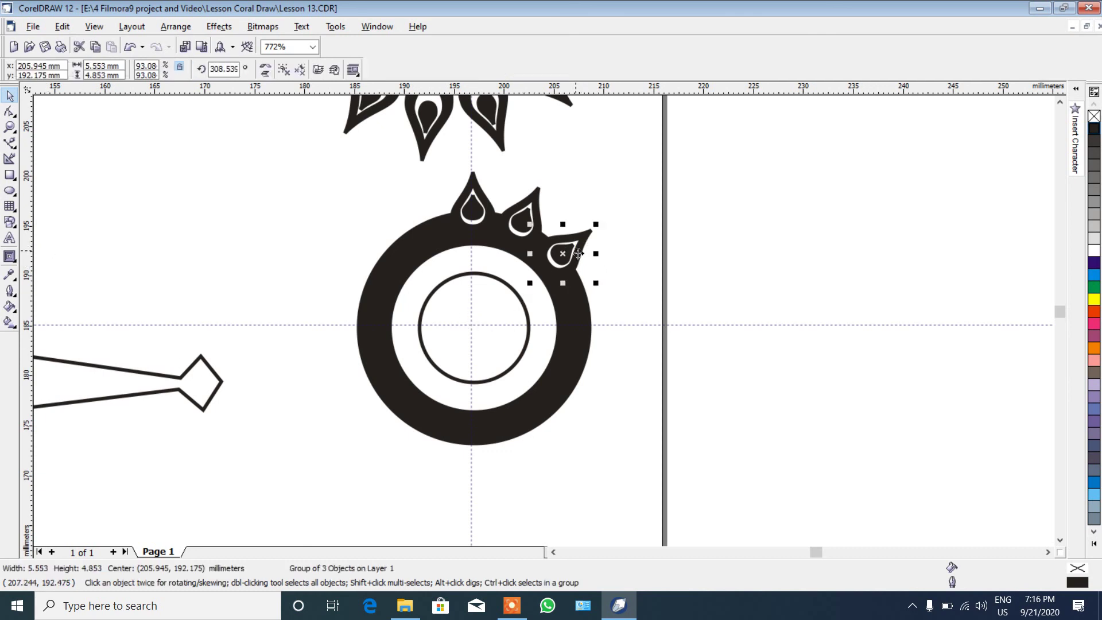
click(578, 253)
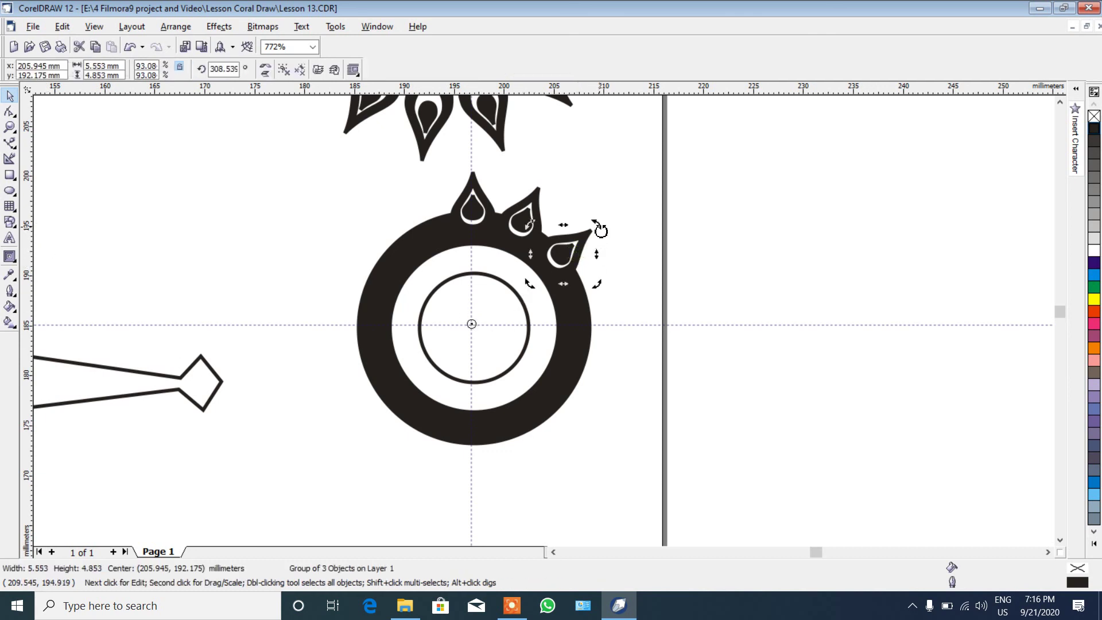
drag(601, 230, 635, 277)
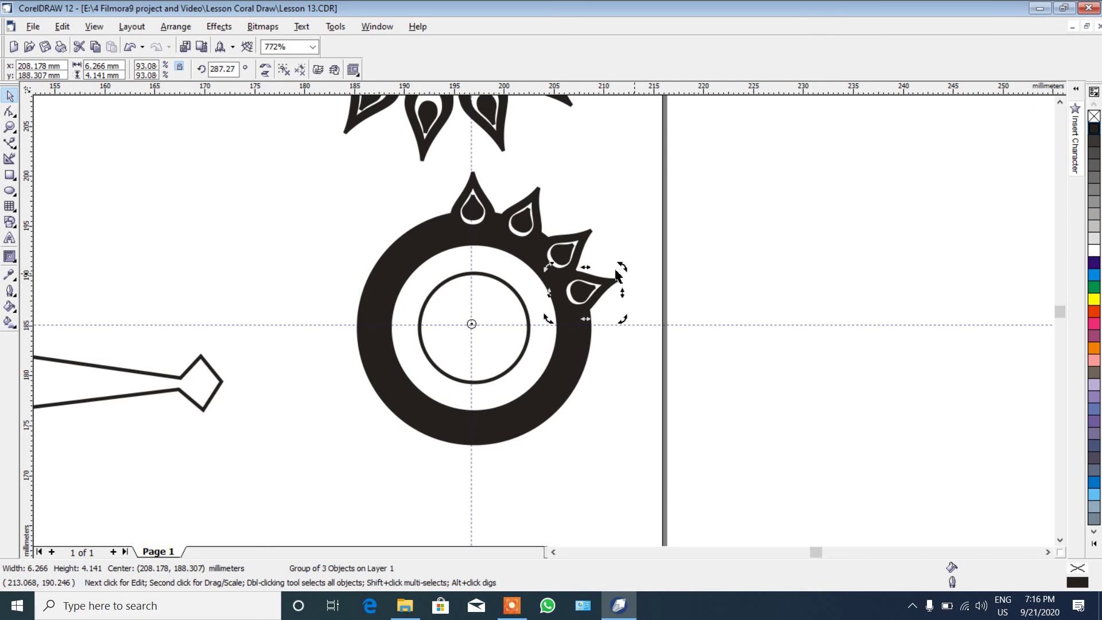
Repeat the 21-degree rotated petal copy 12 times to fill the rest of the black ring with petals.
key(ctrl+r)
key(ctrl+r)
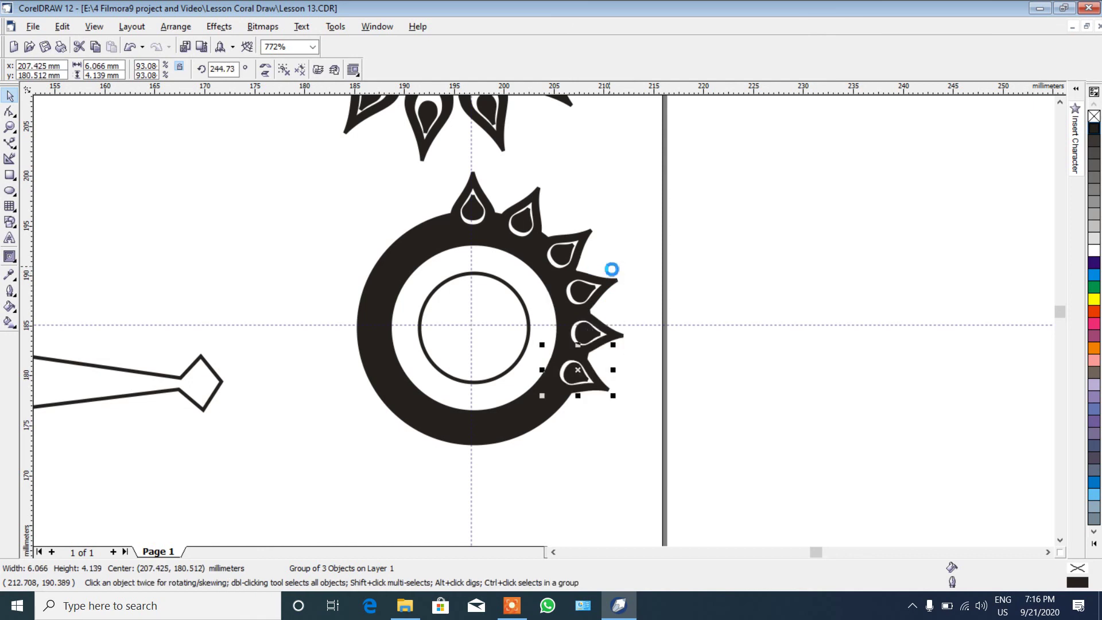
key(ctrl+r)
key(ctrl+r)
key(ctrl+r)
key(ctrl+r)
key(ctrl+r)
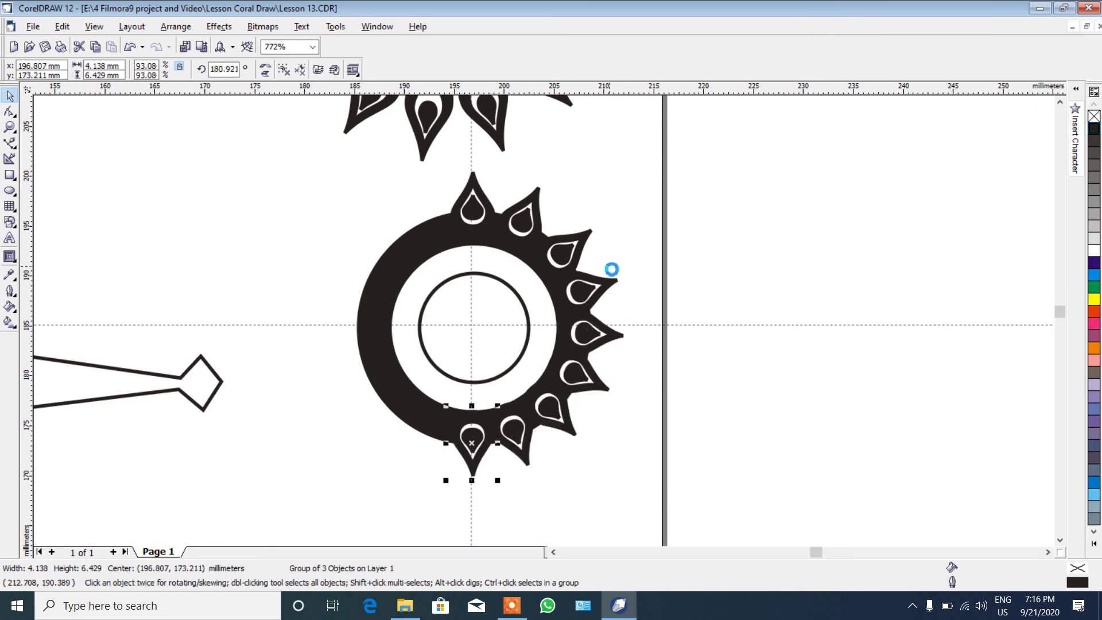
key(ctrl+r)
key(ctrl+r)
key(ctrl+r)
key(ctrl+r)
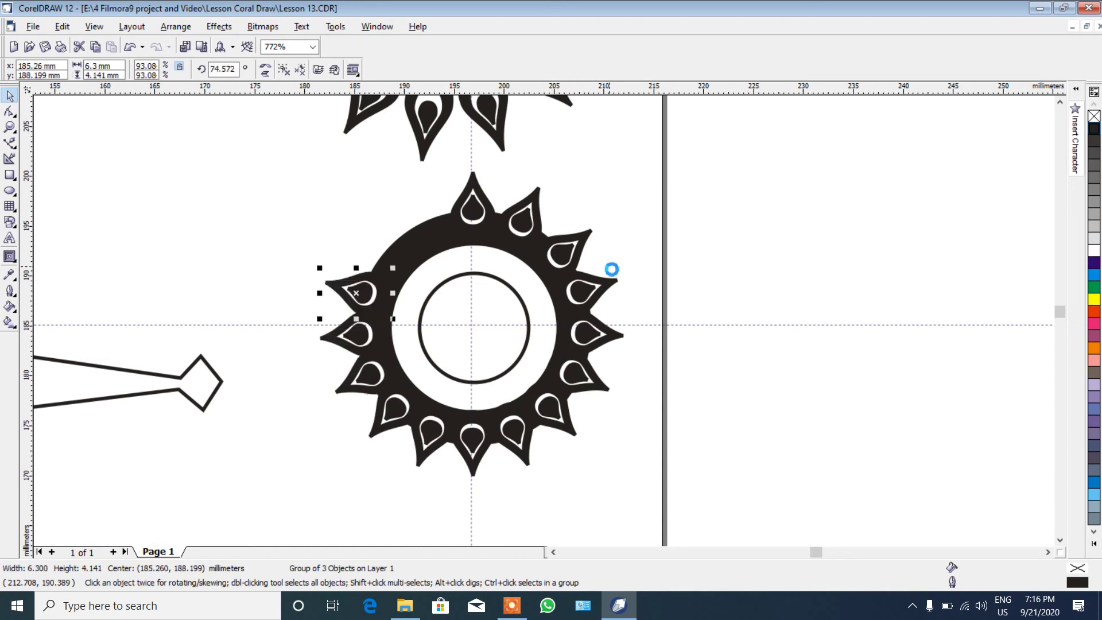
key(ctrl+r)
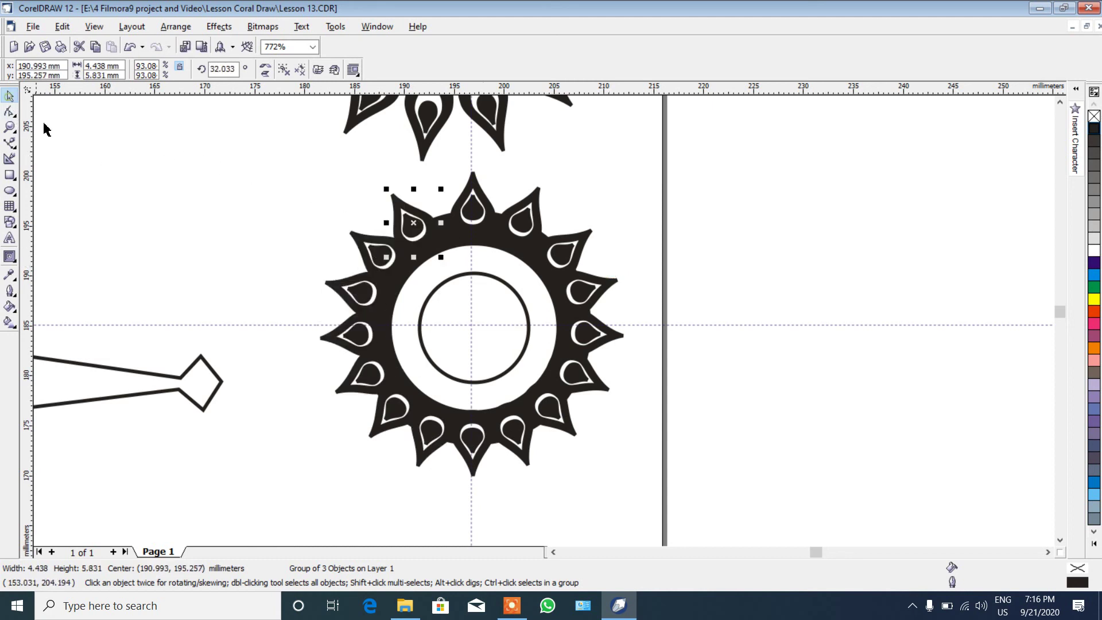
Ungroup the petals of the new sun emblem and combine all its petals and circles into a single curve.
drag(261, 158, 685, 493)
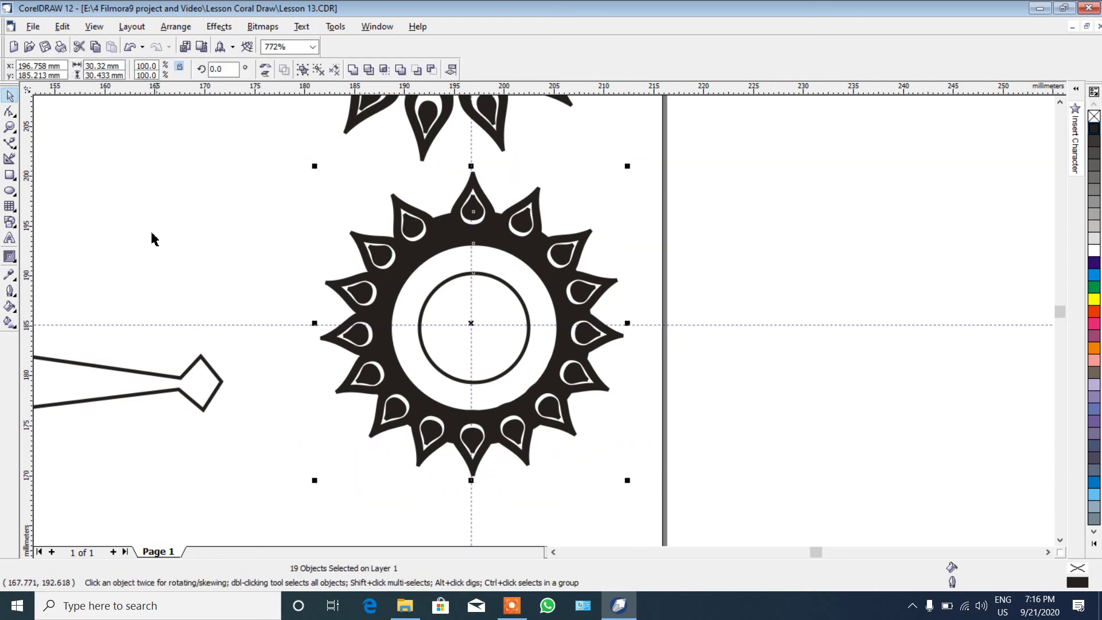
click(10, 127)
right_click(189, 177)
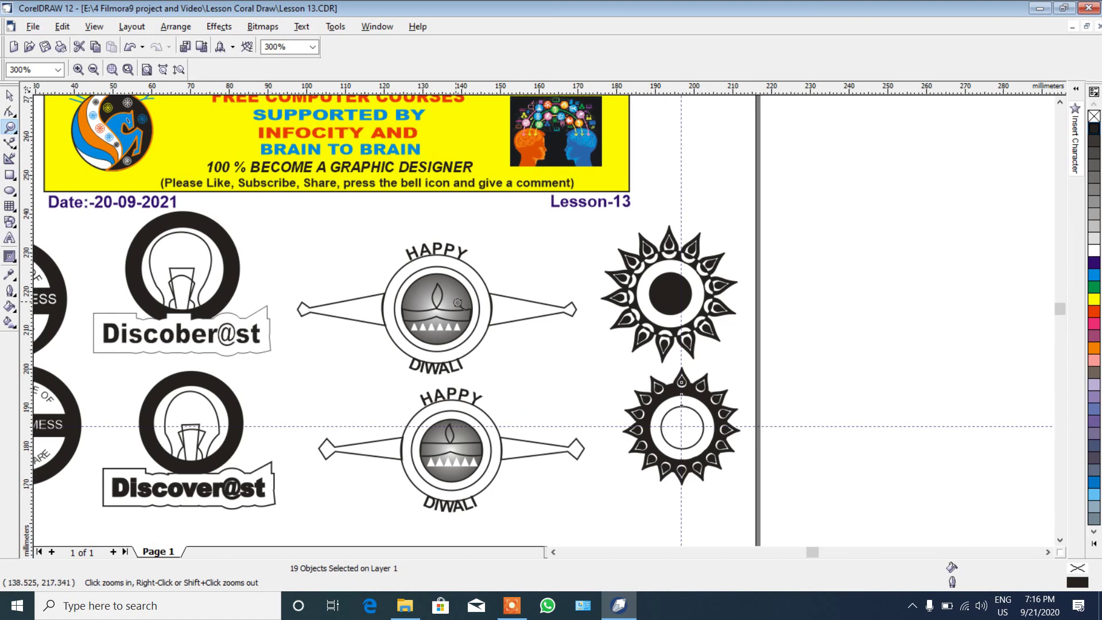
click(10, 95)
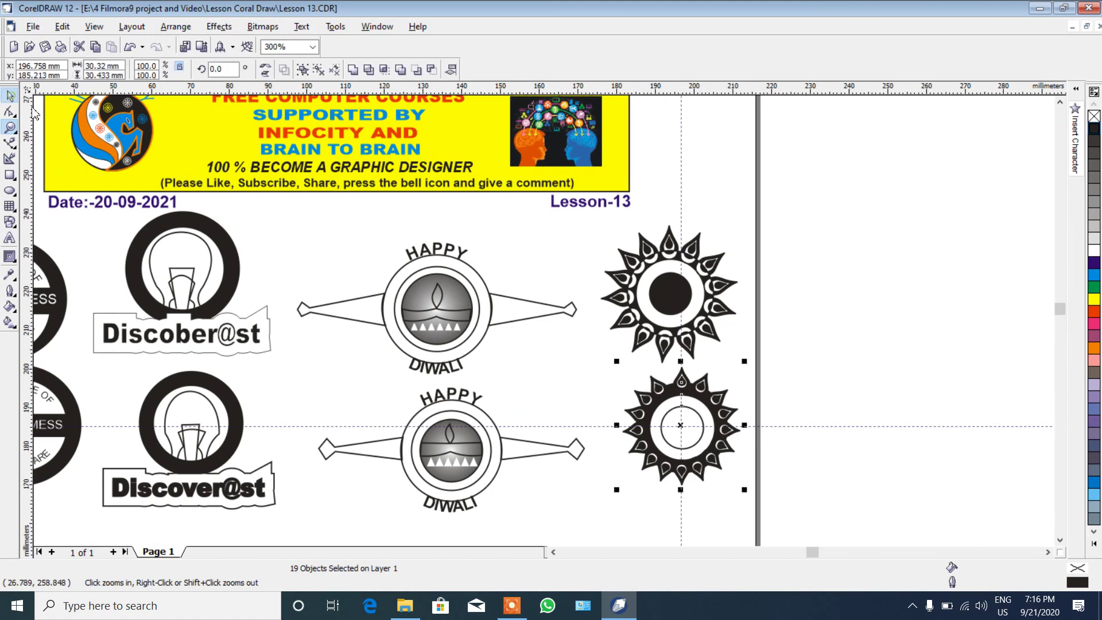
click(176, 27)
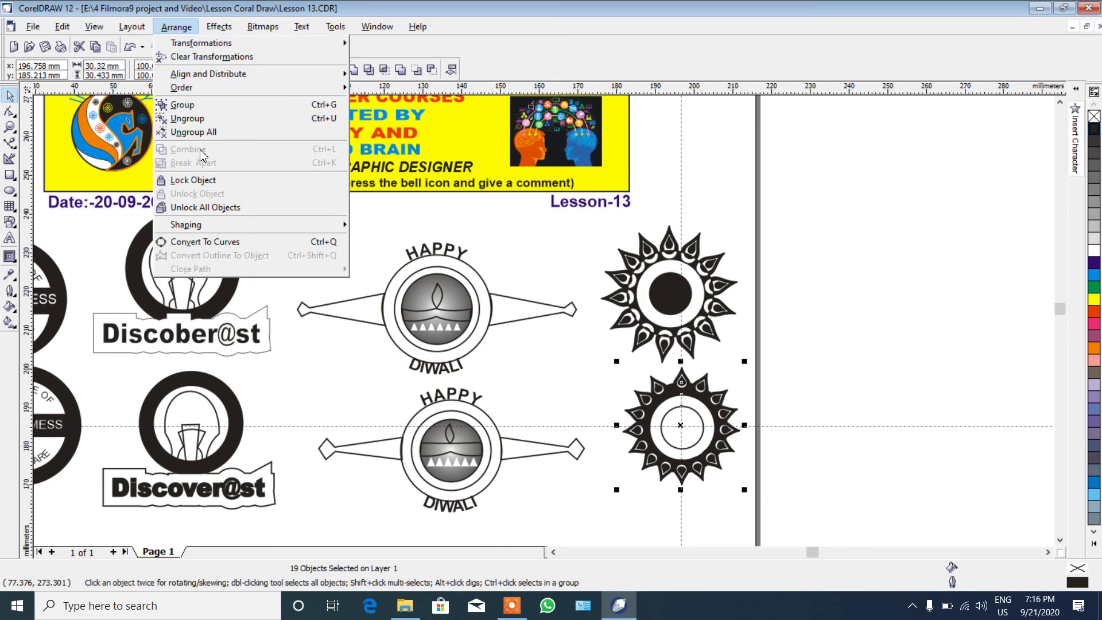
click(197, 119)
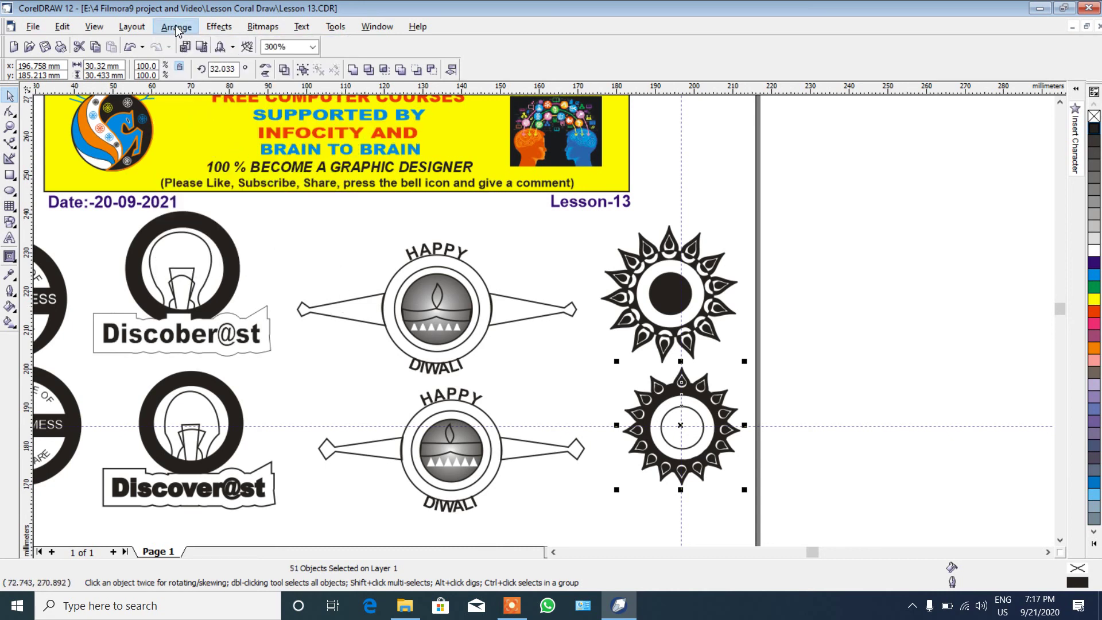
click(176, 28)
click(189, 150)
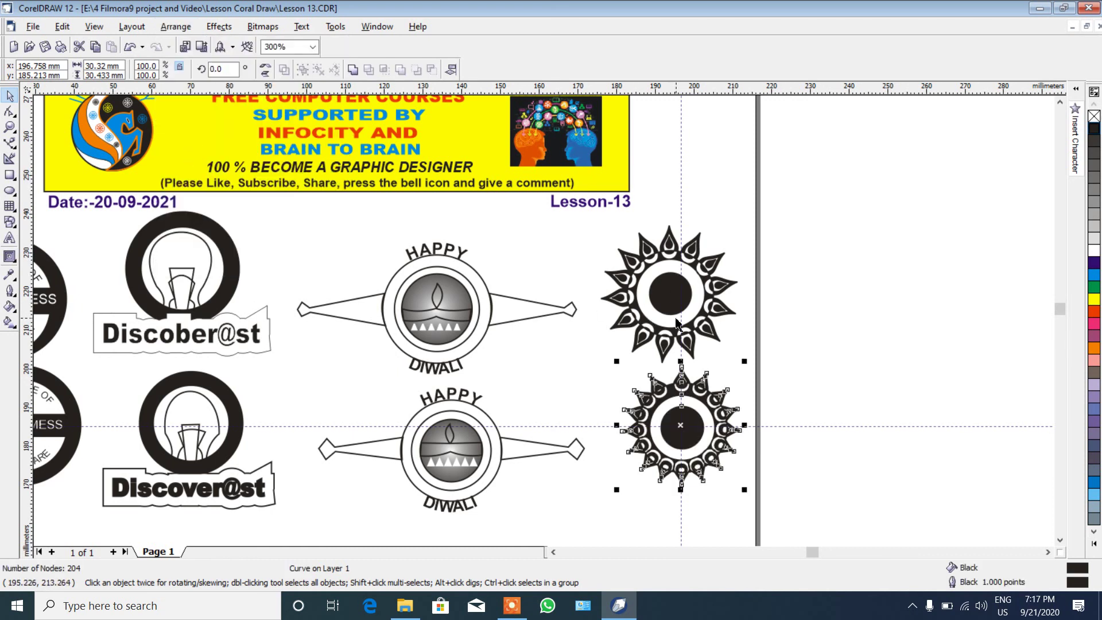
click(10, 127)
right_click(531, 328)
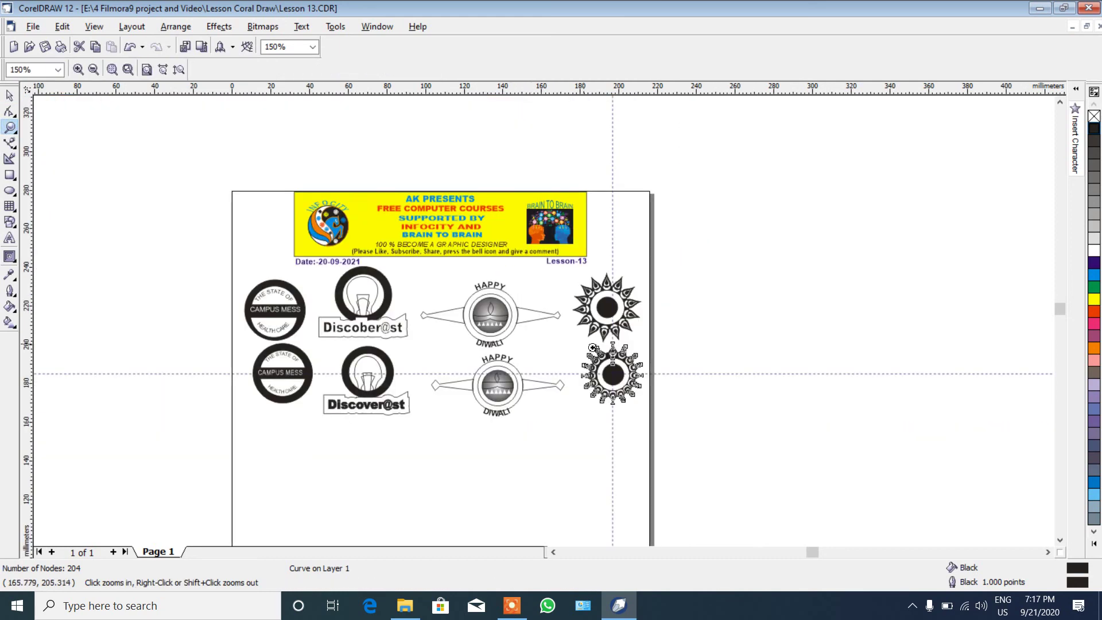
drag(144, 150, 725, 450)
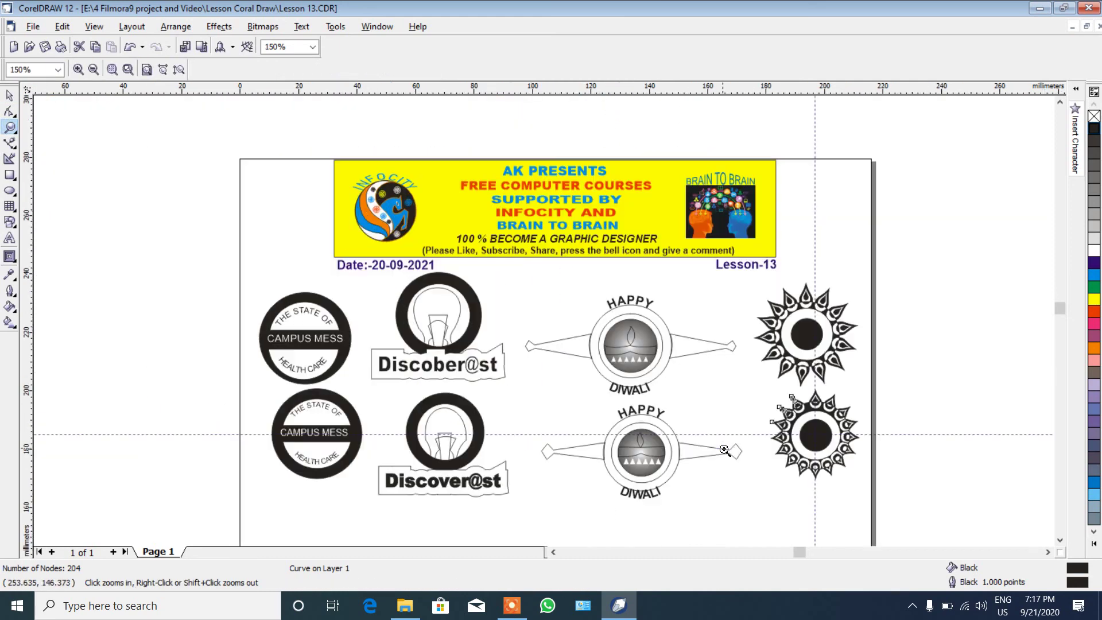